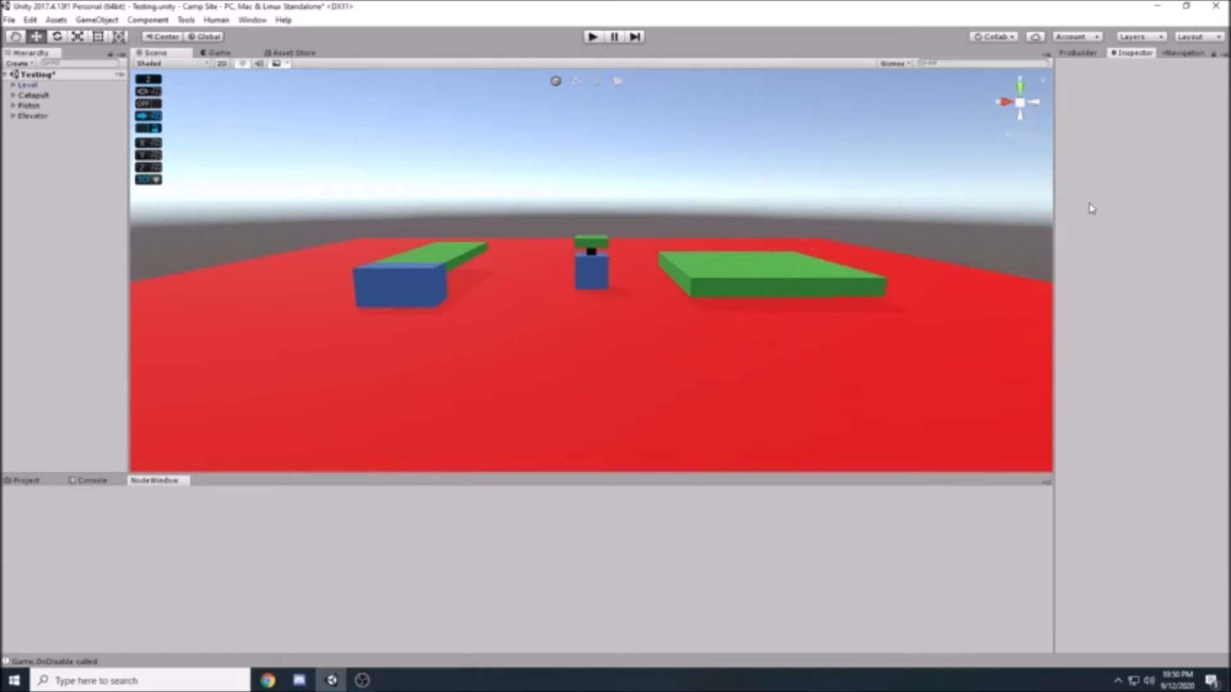
Add a Rigidbody component to the Elevator's Platform child and make it kinematic.
left_click(19, 117)
key("f")
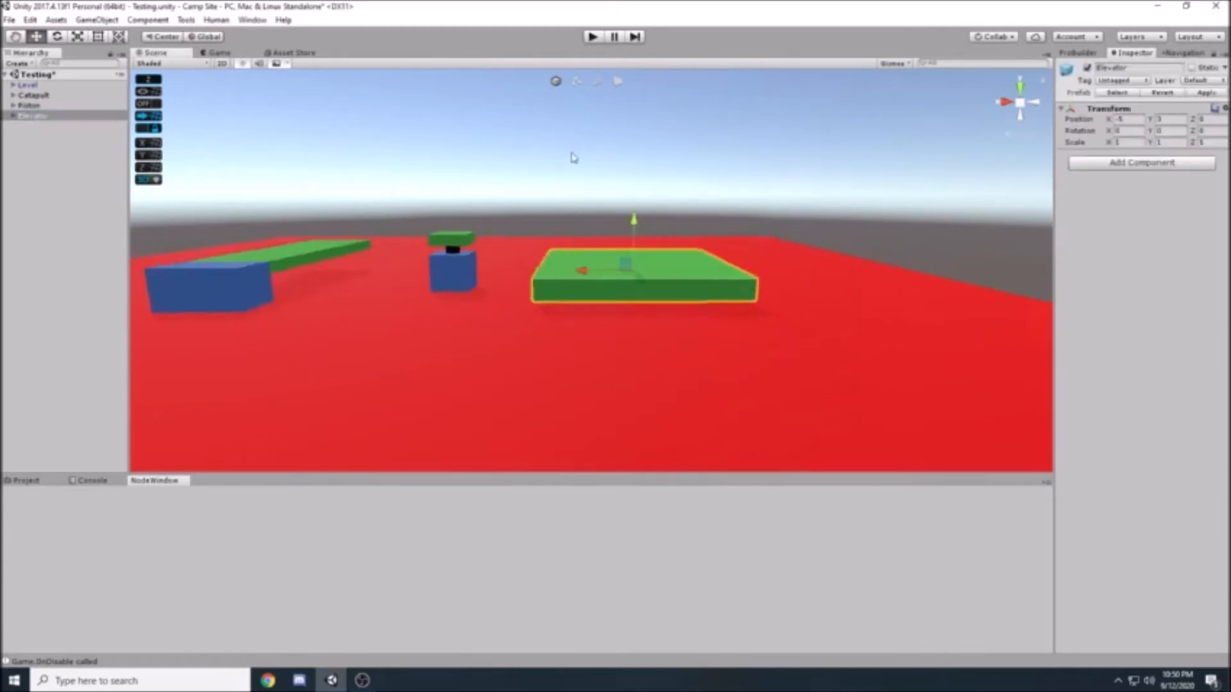
left_click(13, 117)
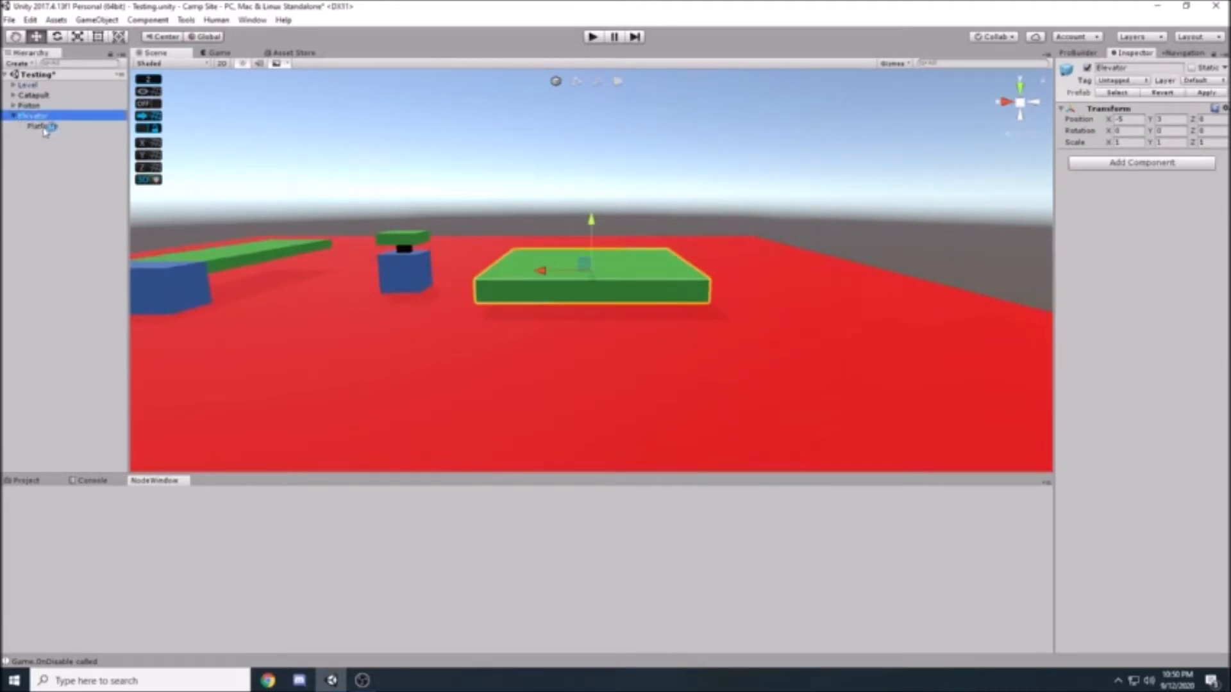
left_click(44, 128)
key("f")
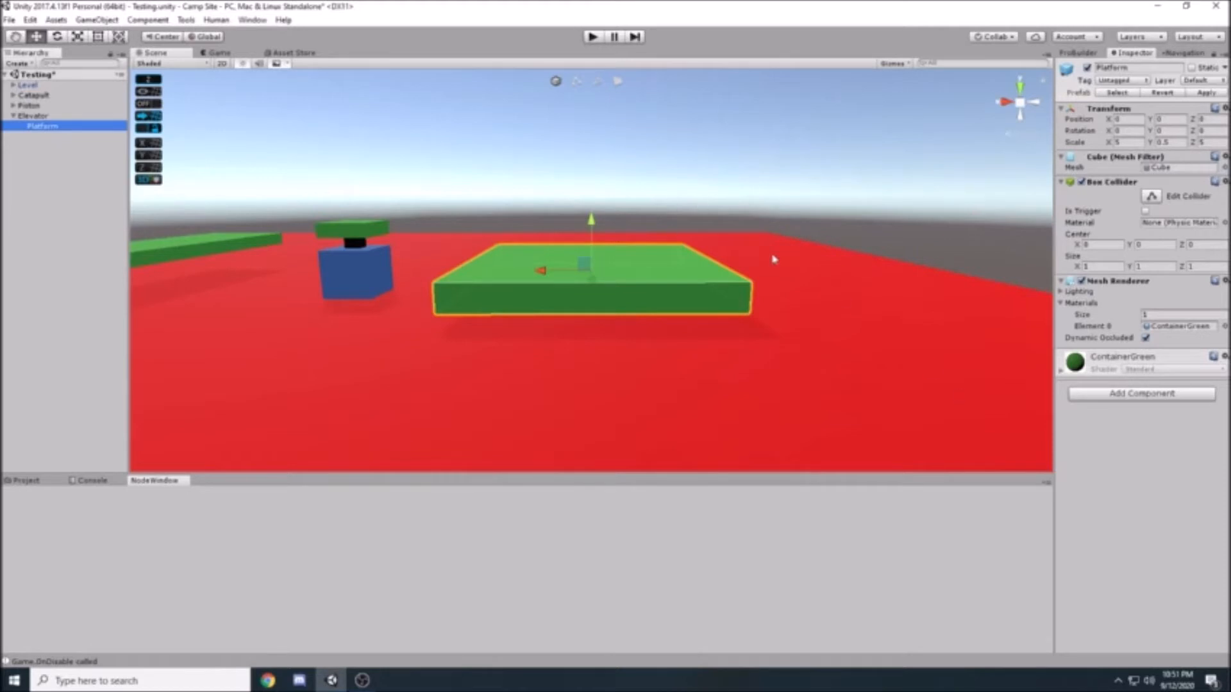
left_click(1104, 394)
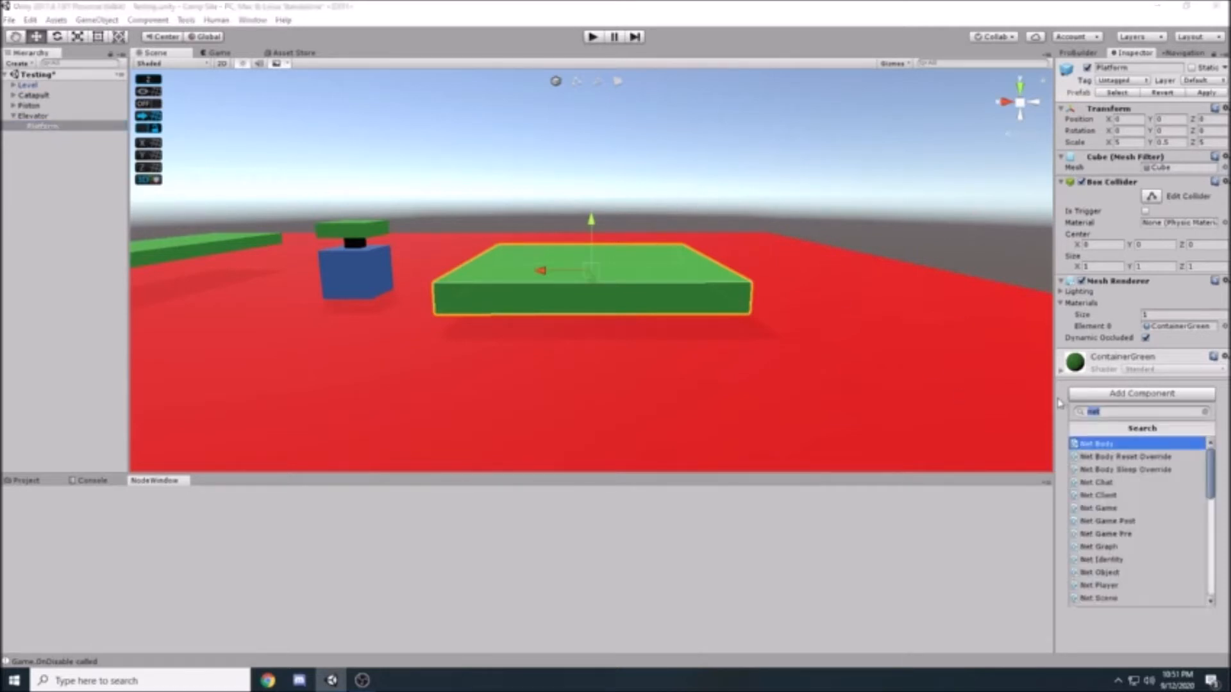
type("Rigid")
left_click(1090, 444)
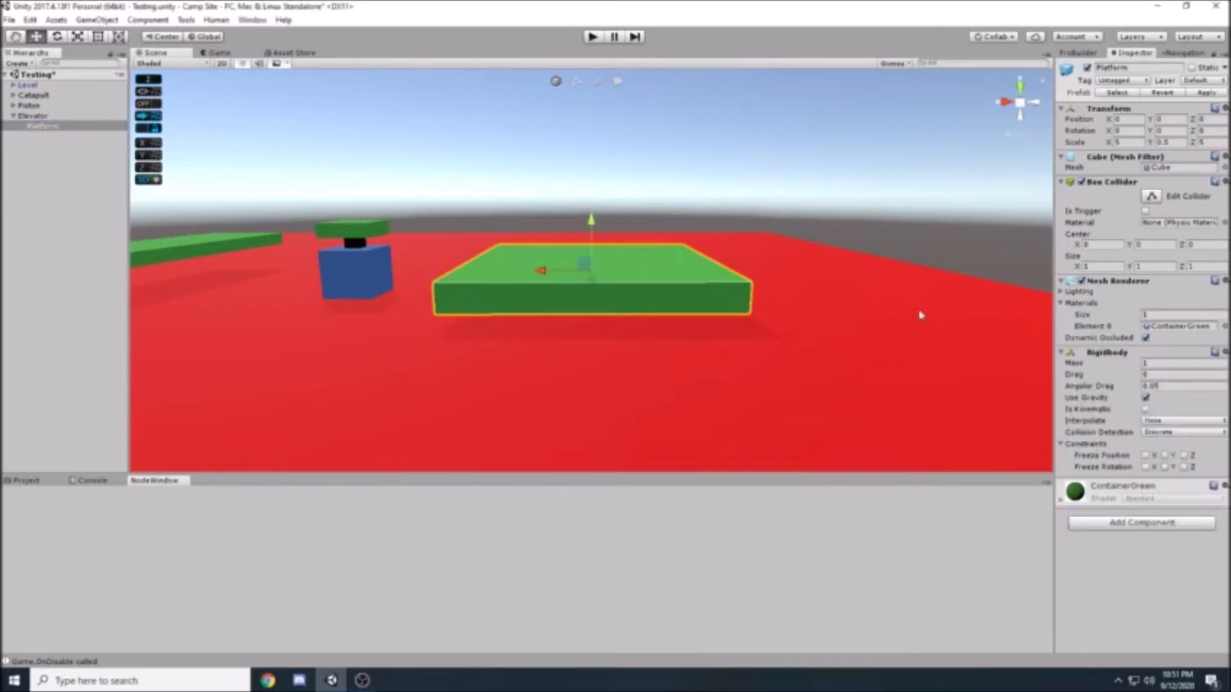
left_click(1145, 409)
Add a Net Body component to the Platform object.
left_click(1136, 523)
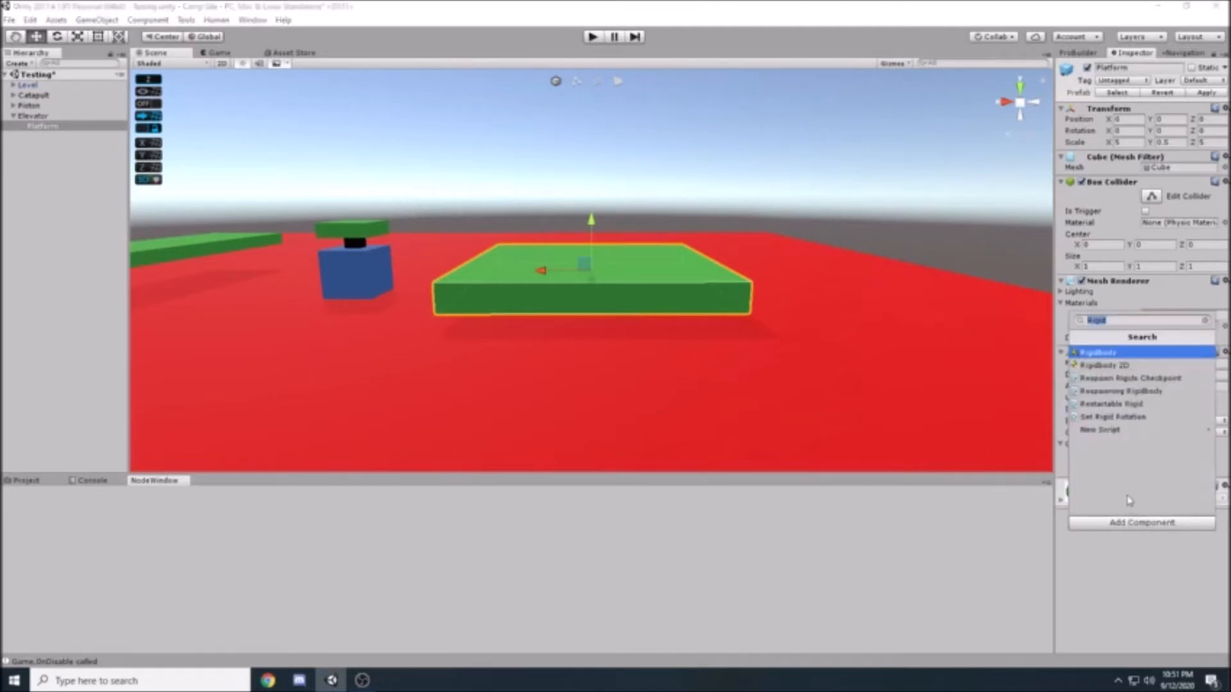
type("net")
left_click(1125, 357)
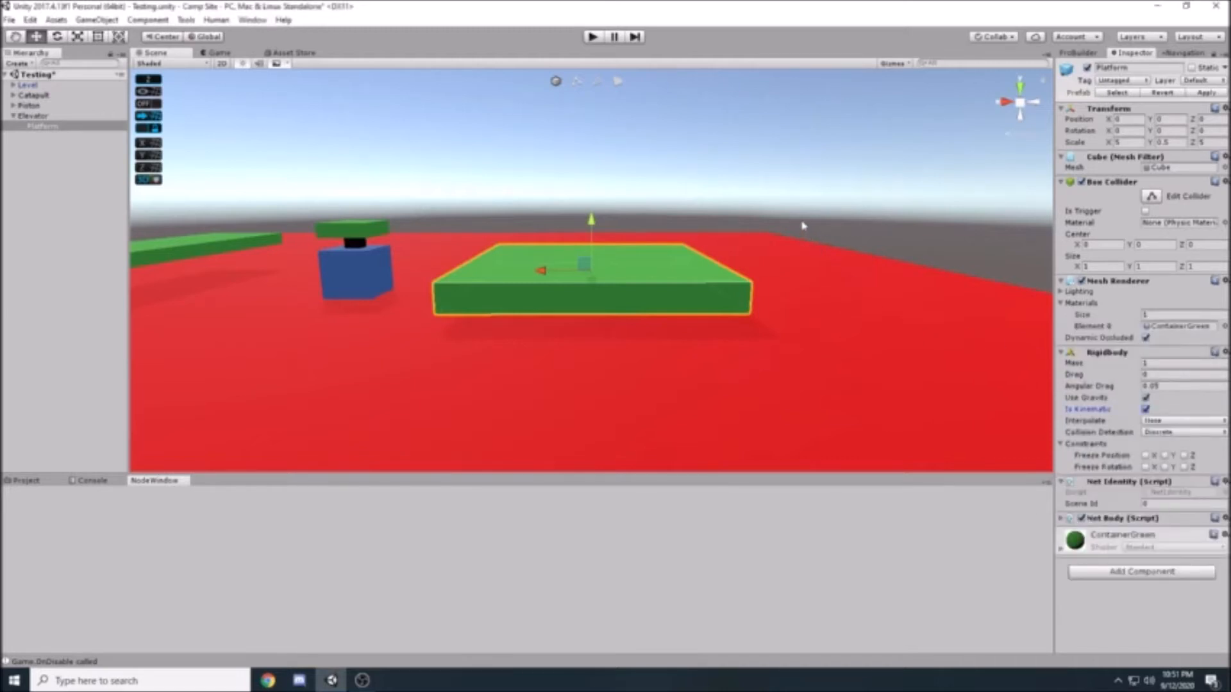
Add a Node Graph and a Servo Motor component to the Elevator parent object.
scroll(294, 190, "down", 4)
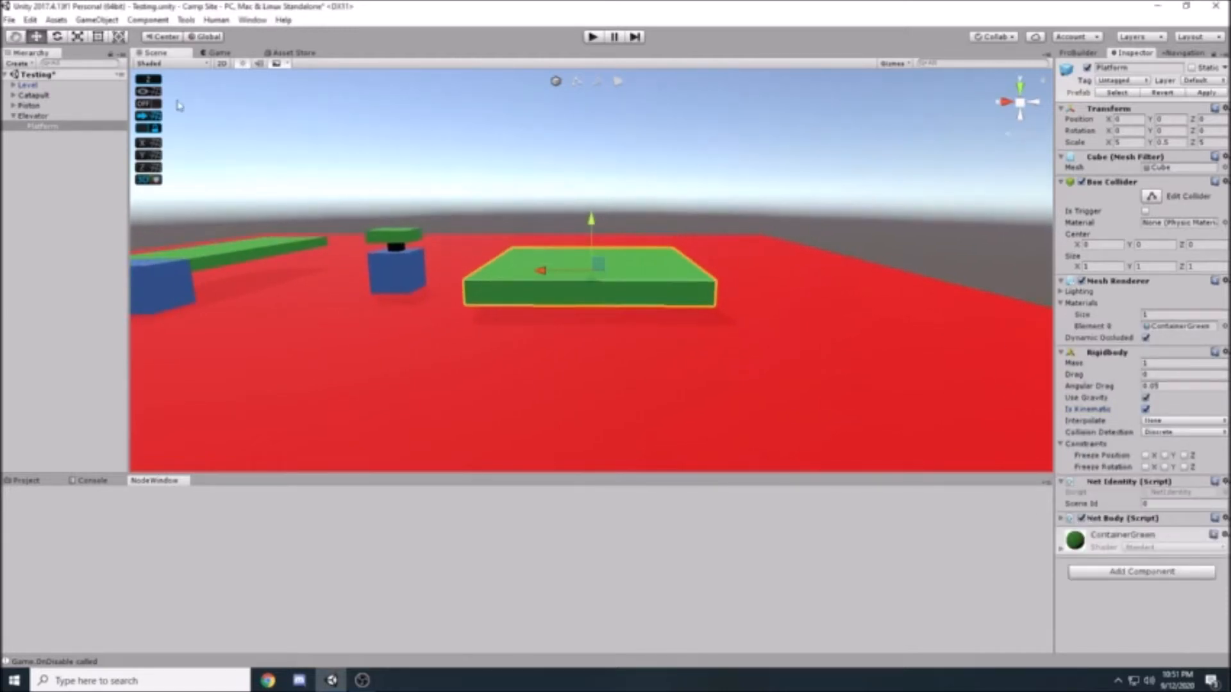
left_click(45, 118)
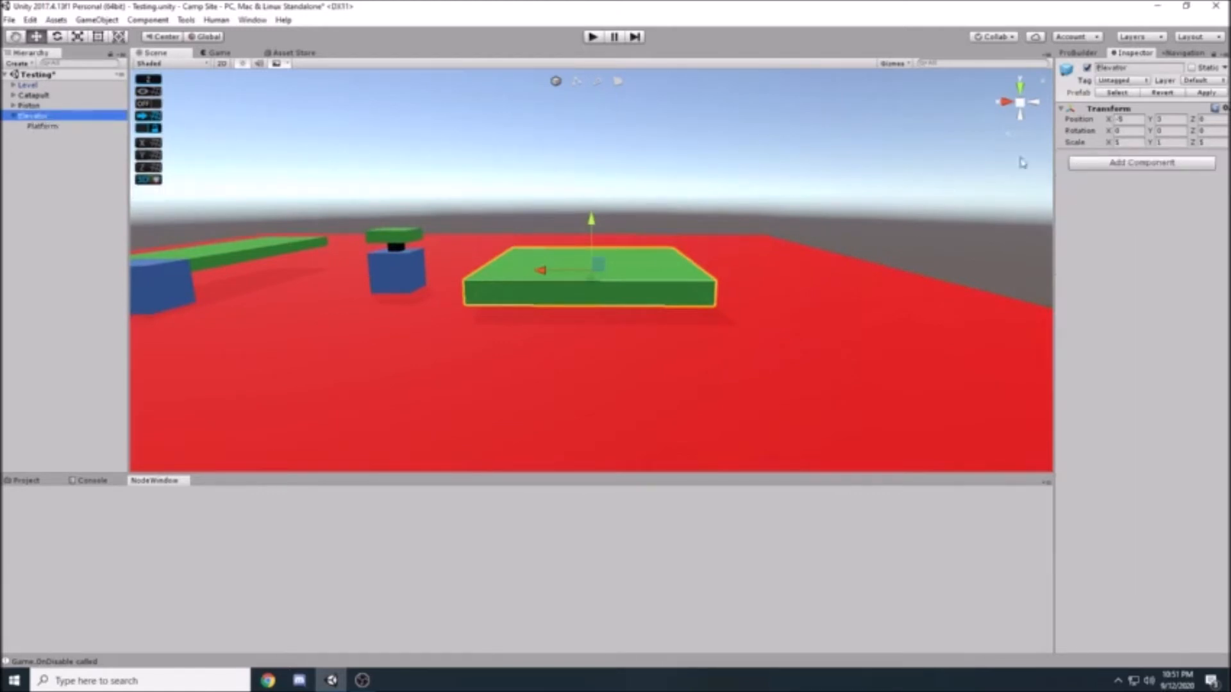
left_click(1120, 168)
type("Node")
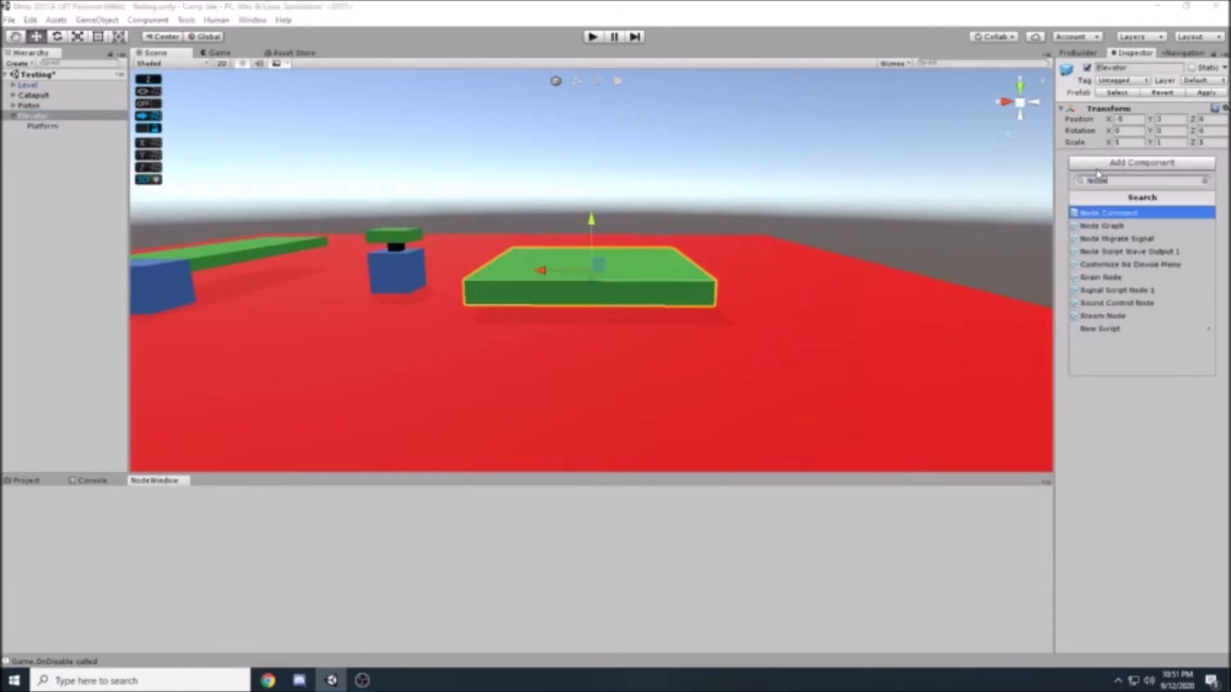
left_click(1112, 225)
left_click(1116, 256)
type("Servo")
left_click(1101, 310)
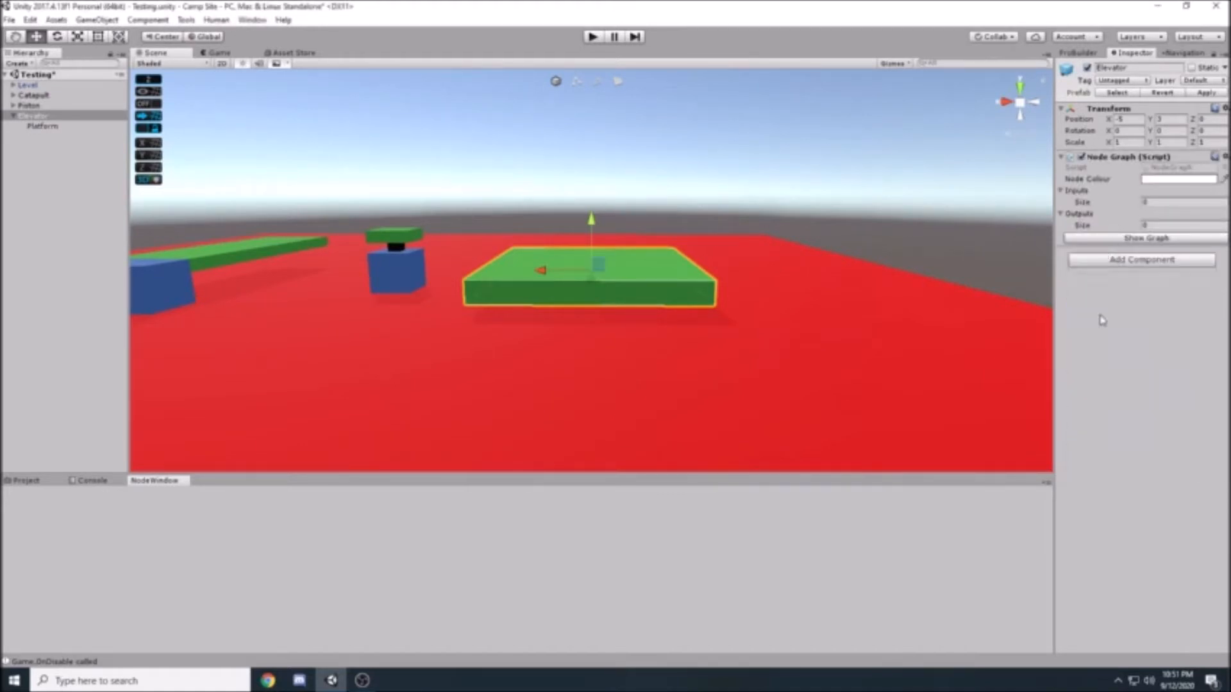
scroll(833, 216, "down", 1)
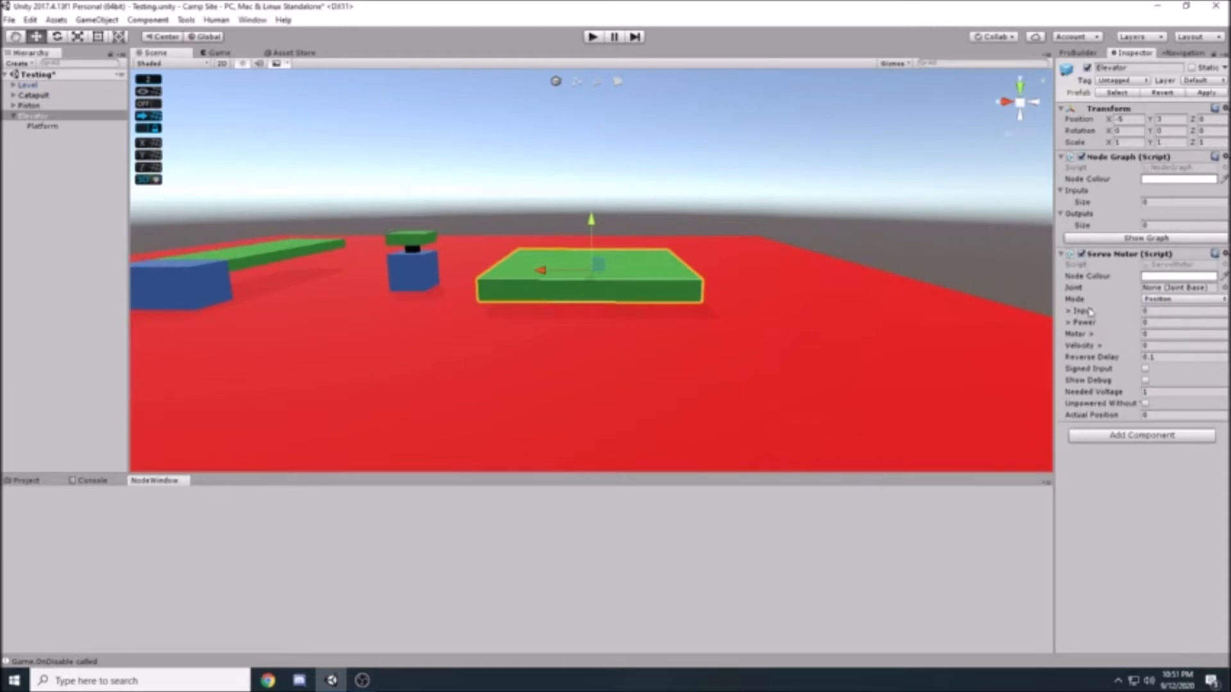
Create an empty child object under Elevator and name it LinearAxis.
right_click(37, 120)
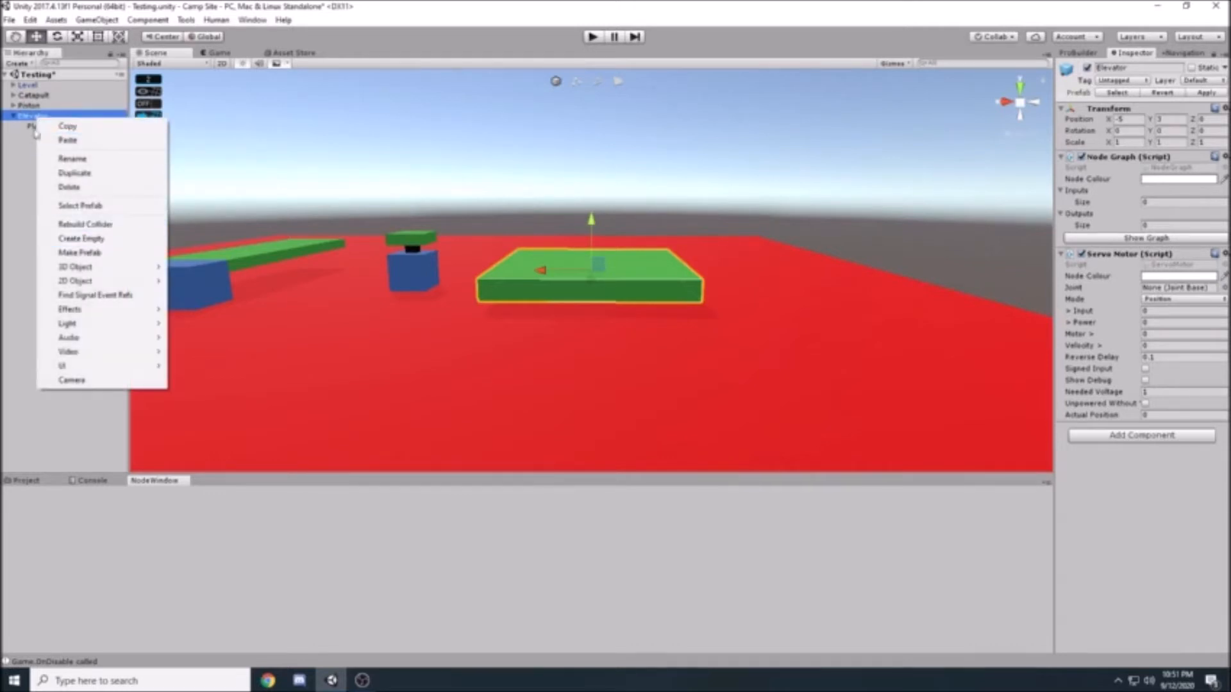
left_click(86, 244)
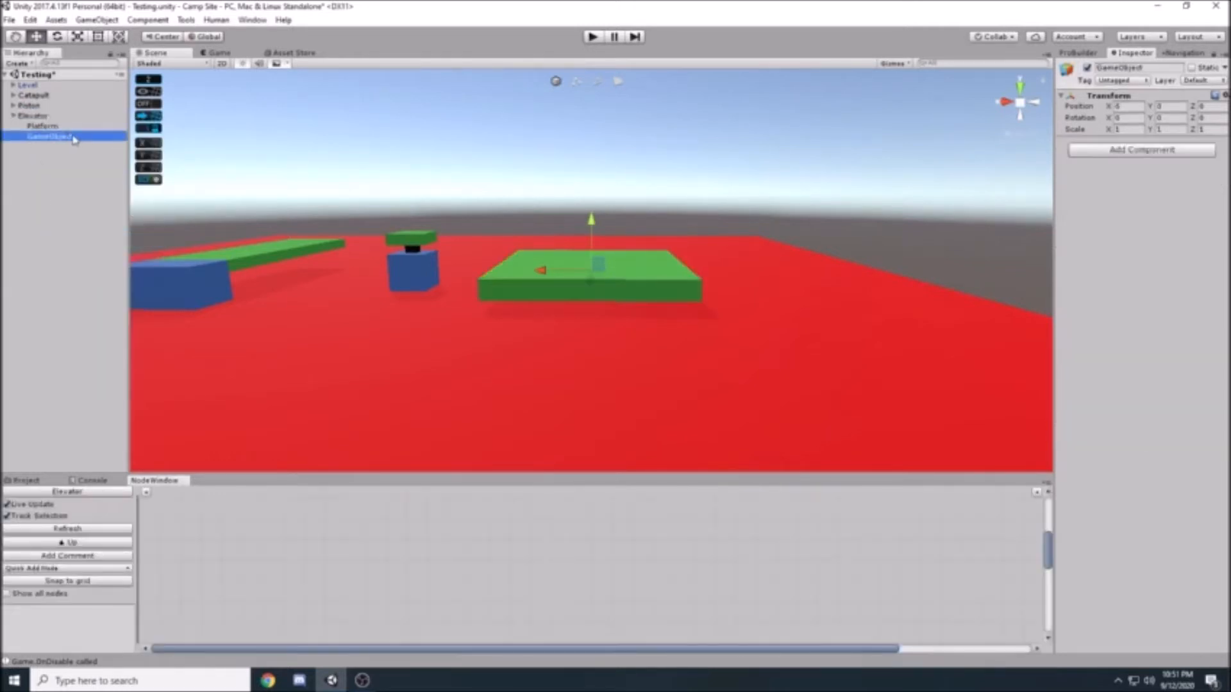
left_click(1143, 69)
type("LinearAct")
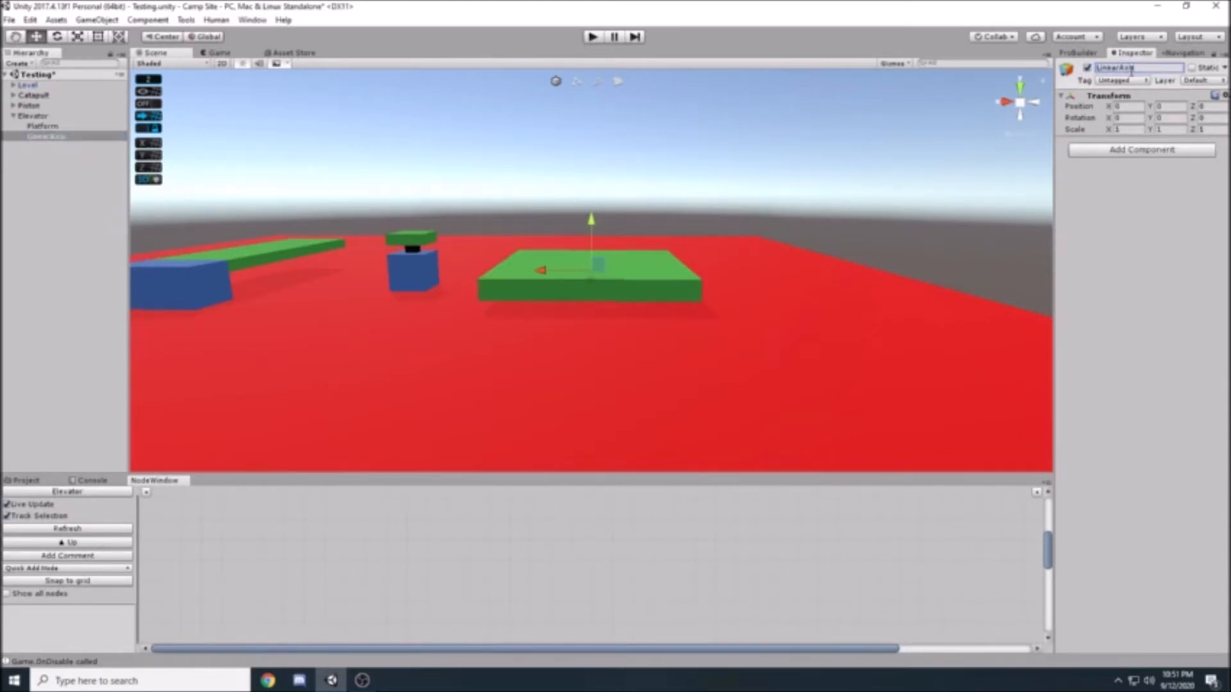
key("Return")
Add a Linear Joint component to the LinearAxis object.
left_click(1092, 151)
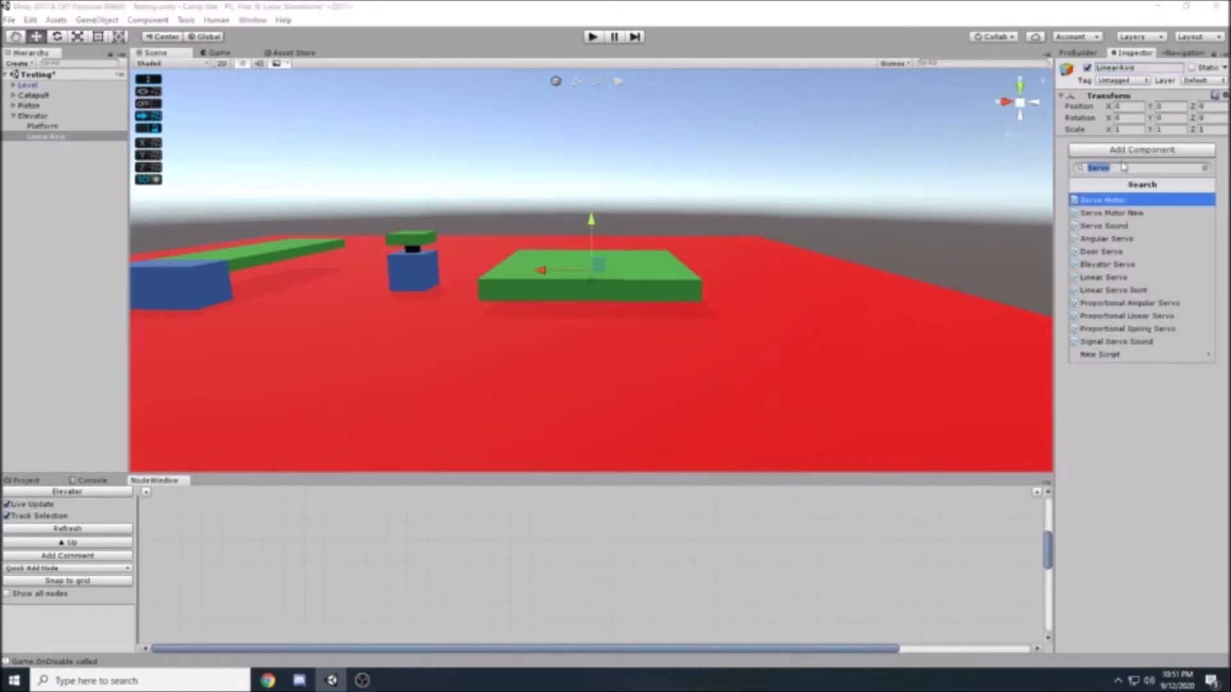
type("Linear")
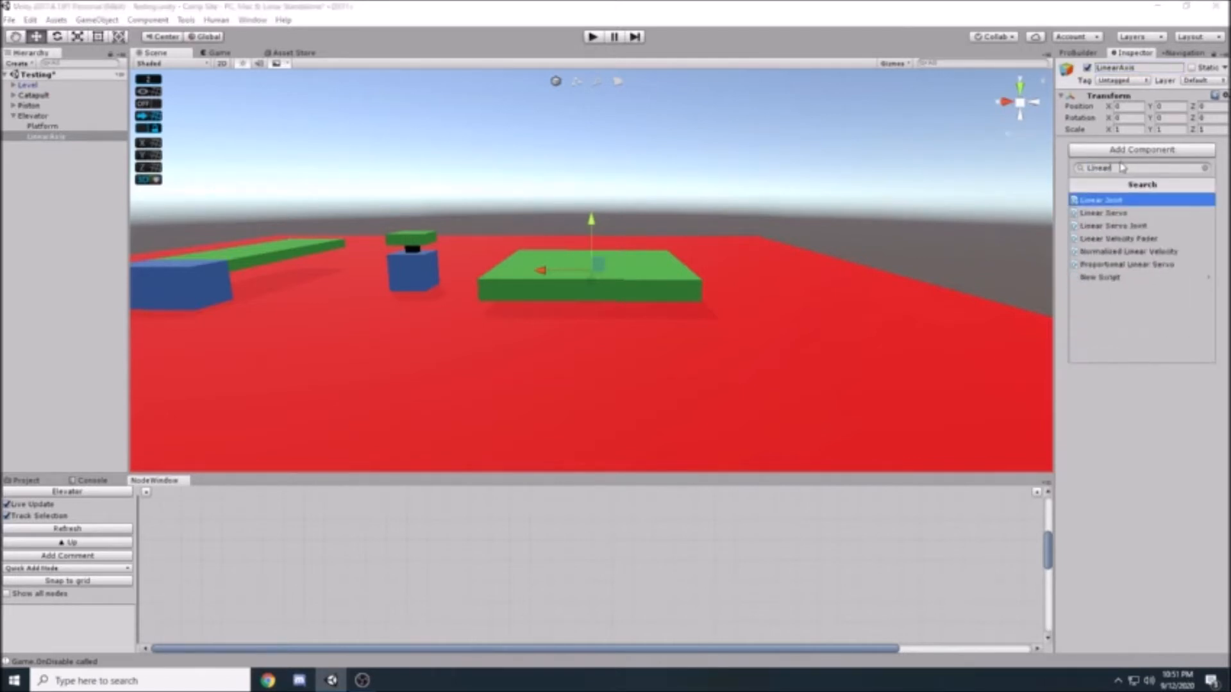
left_click(1121, 203)
Set the X rotation of LinearAxis to -90 so the joint's travel runs vertically.
left_click_drag(843, 159, 740, 162, "alt")
scroll(740, 163, "up", 8)
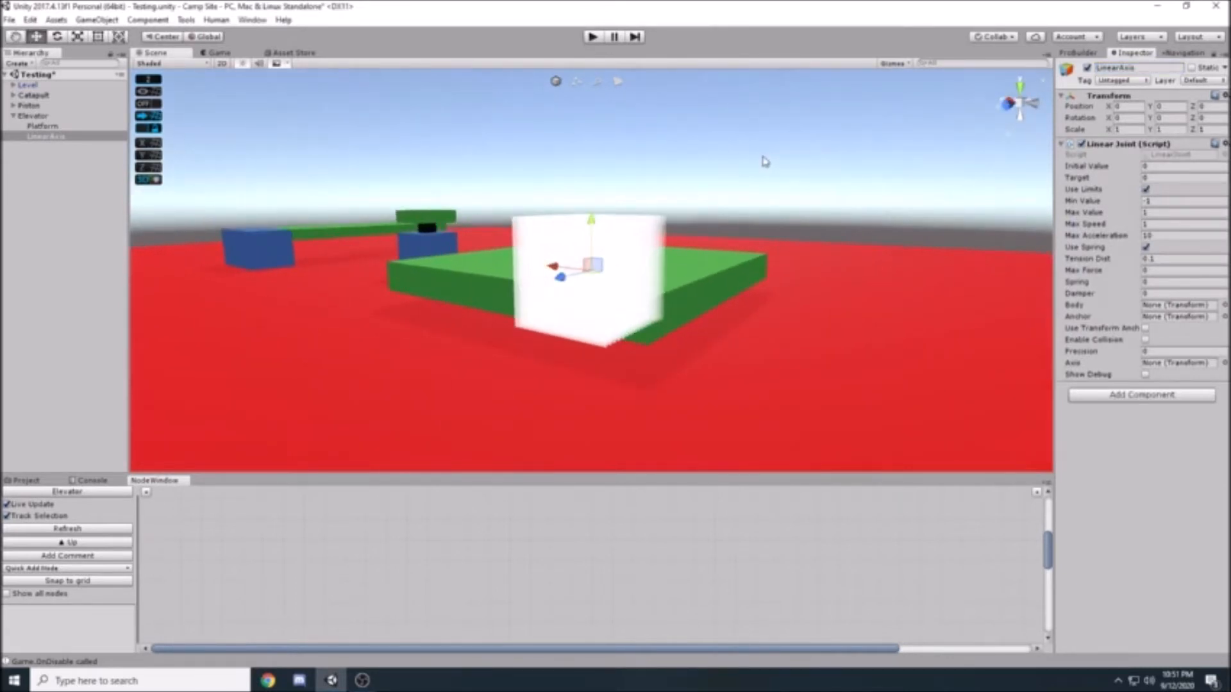
left_click_drag(810, 242, 755, 171, "alt")
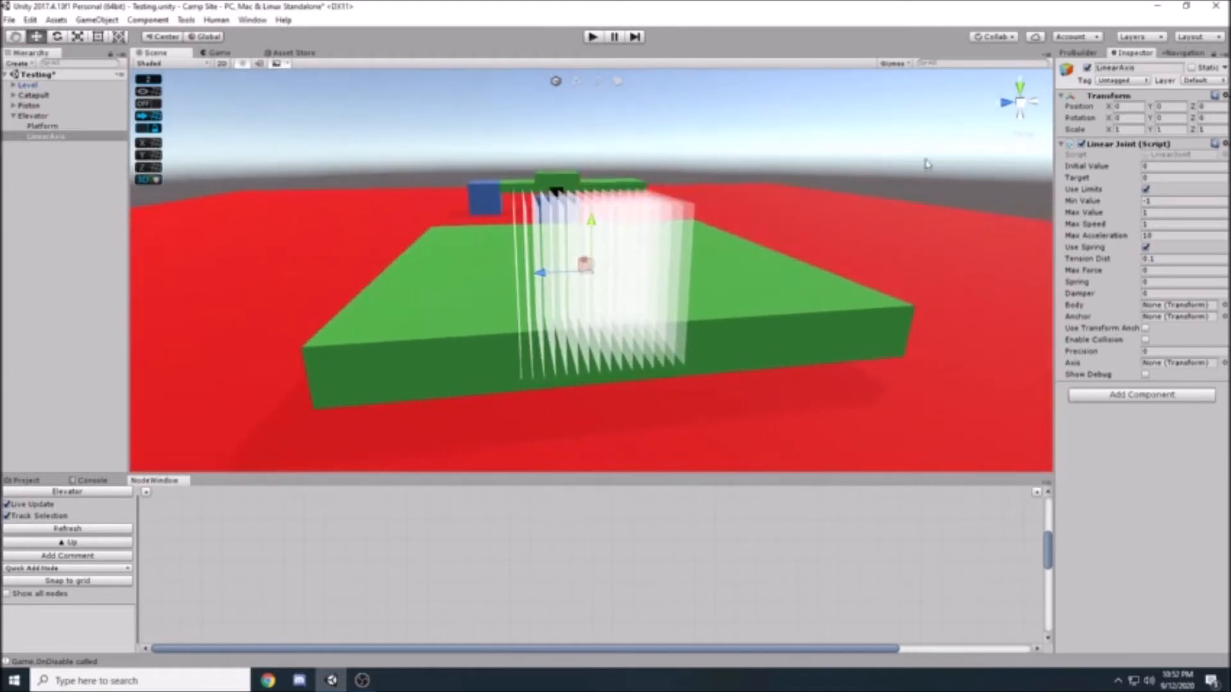
left_click(1130, 119)
type("-90")
key("Return")
Set the Linear Joint's Min Value to 0 and check the travel range around the platform.
left_click_drag(778, 198, 892, 188, "alt")
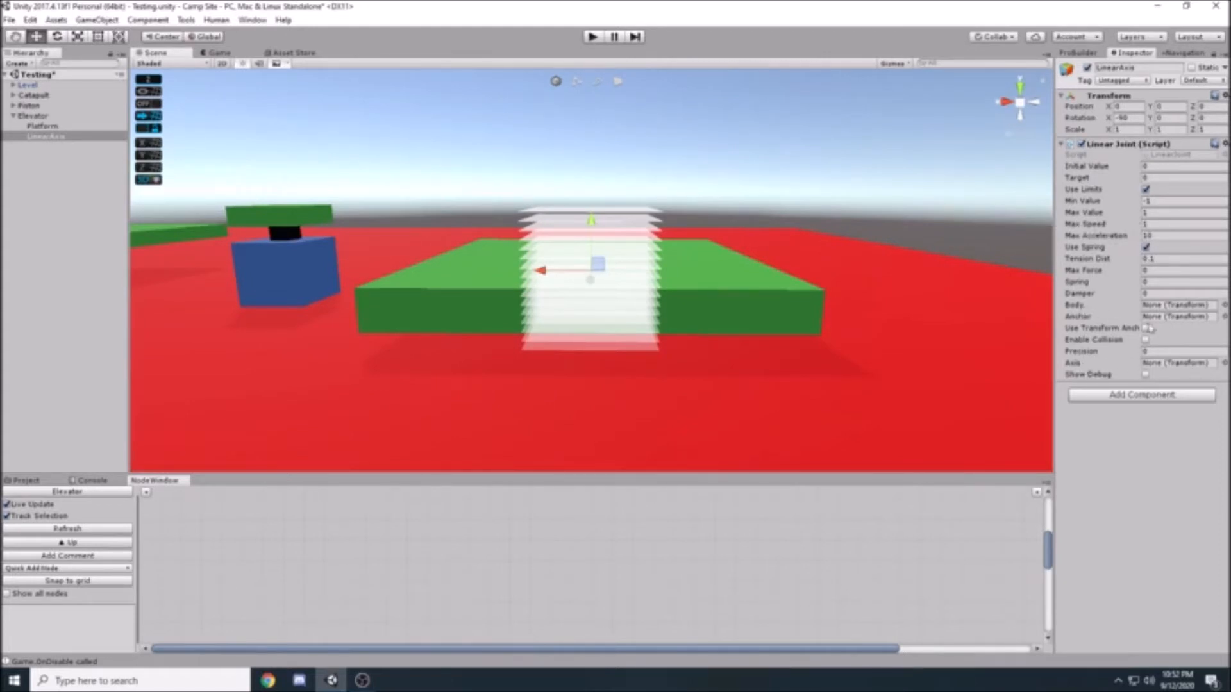
left_click(1159, 202)
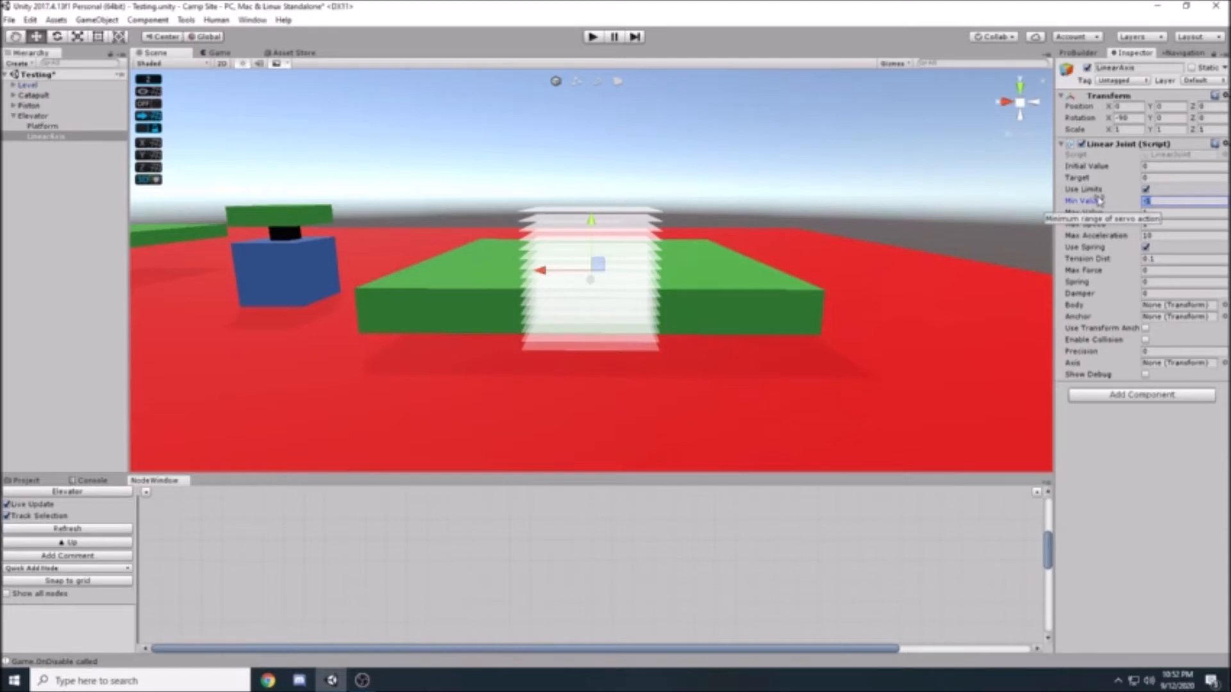
type("0")
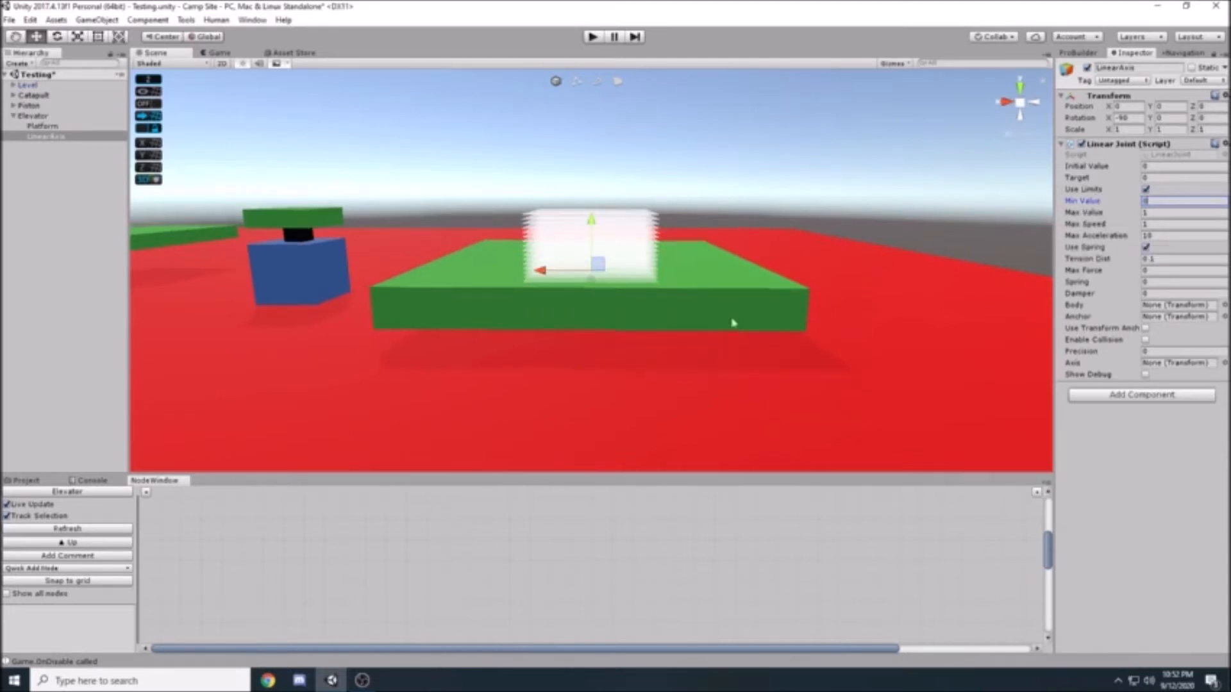
left_click_drag(727, 218, 790, 189, "alt")
scroll(785, 218, "up", 3)
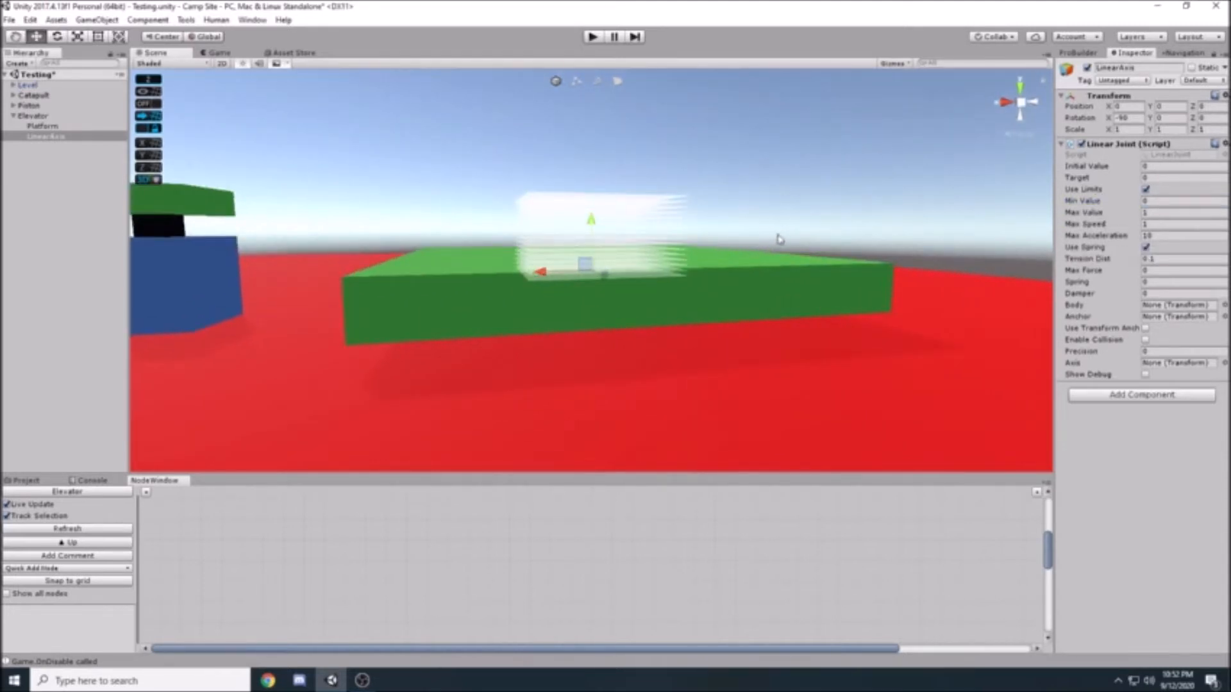
left_click_drag(779, 234, 749, 231, "alt")
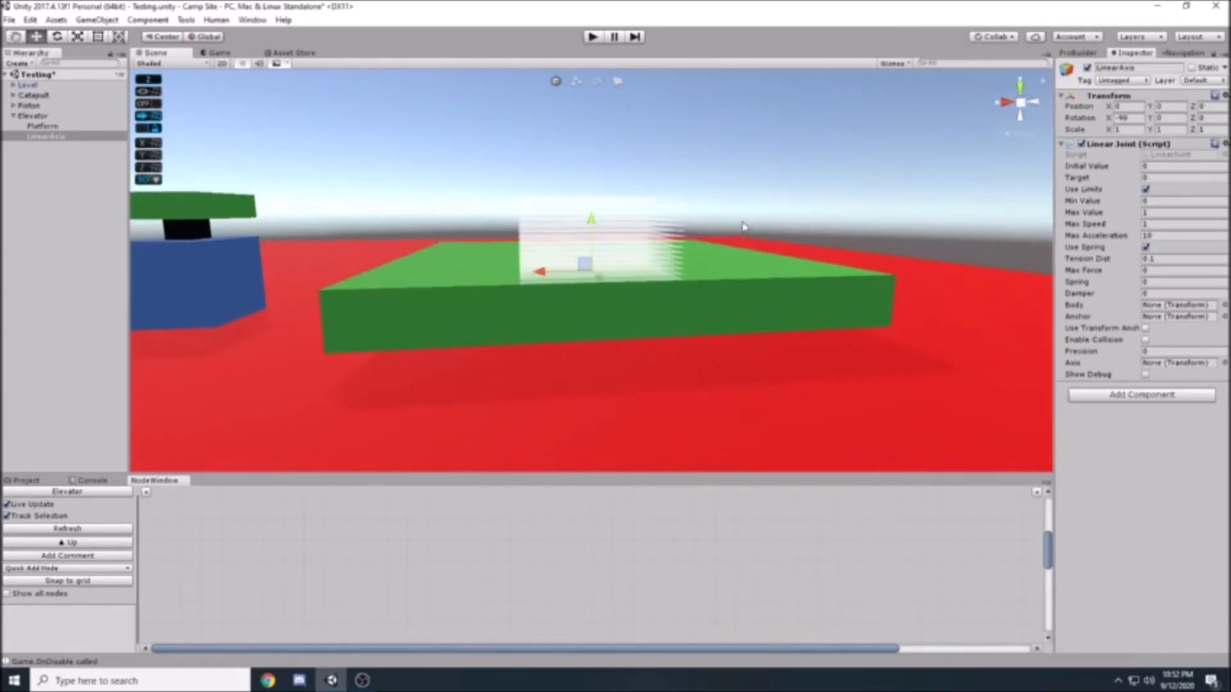
scroll(745, 225, "down", 3)
left_click_drag(780, 195, 846, 205, "alt")
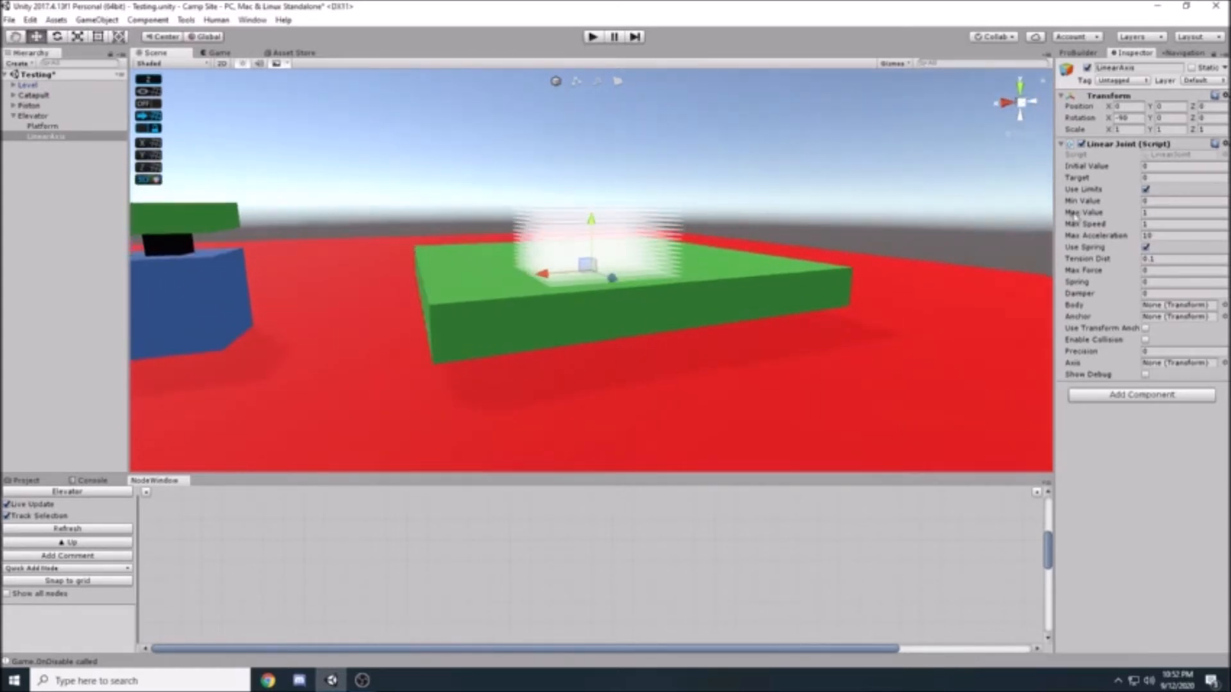
Set the Linear Joint's Max Value to 5 and inspect the extended travel above the platform.
left_click(1144, 212)
type("1")
scroll(879, 206, "down", 3)
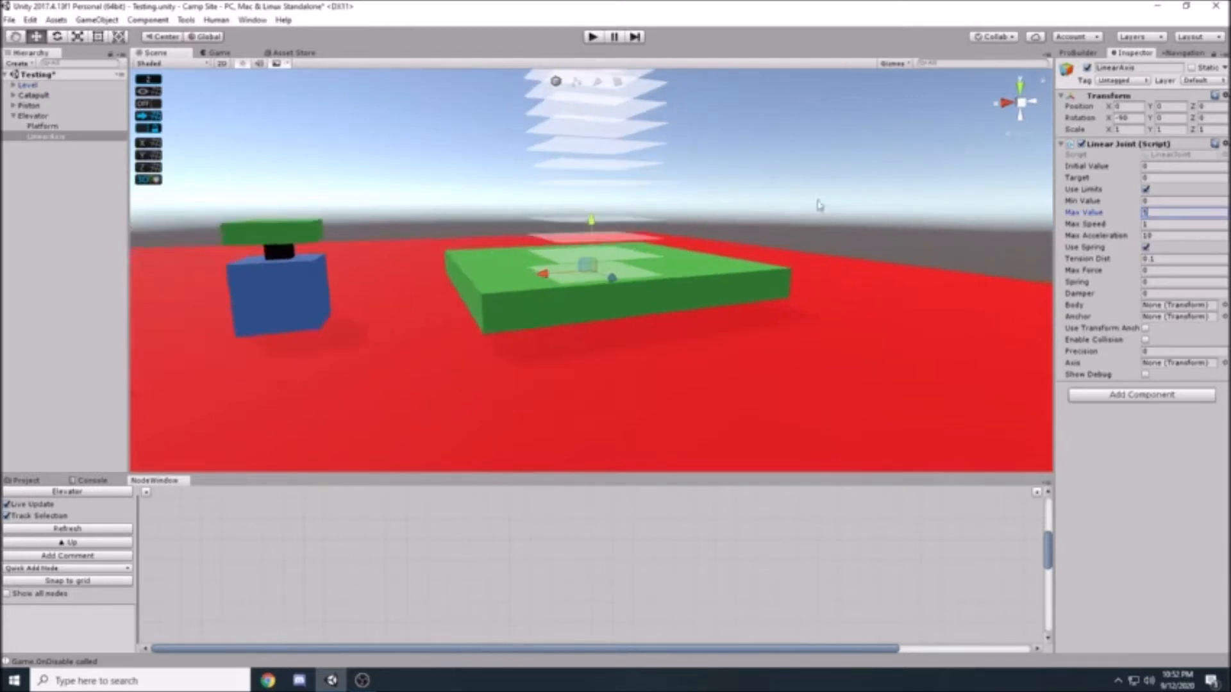
left_click_drag(705, 201, 868, 187, "alt")
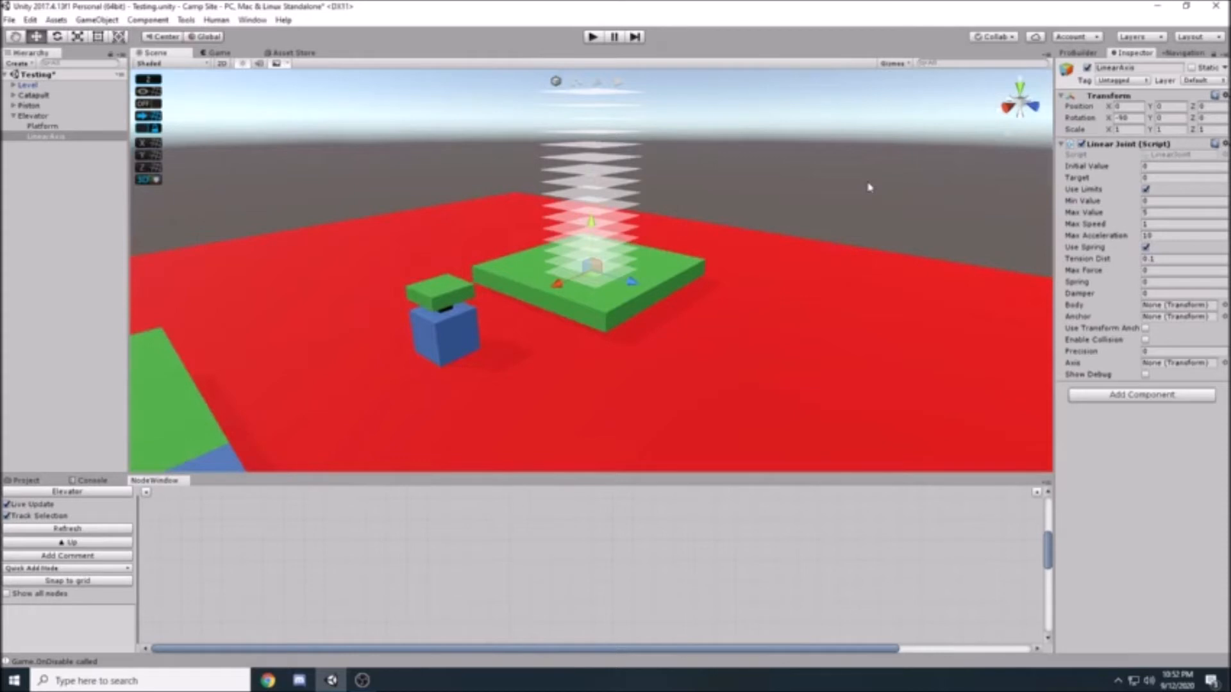
left_click_drag(865, 167, 641, 271, "alt")
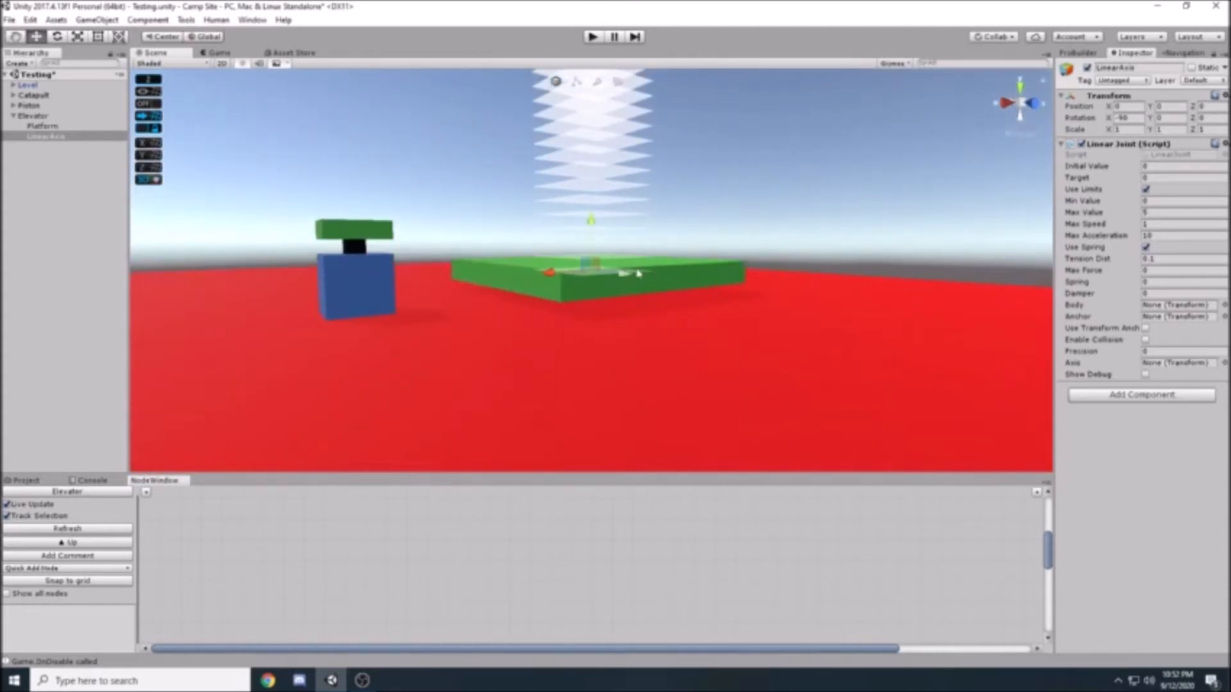
scroll(705, 190, "down", 8)
left_click_drag(704, 129, 681, 182, "alt")
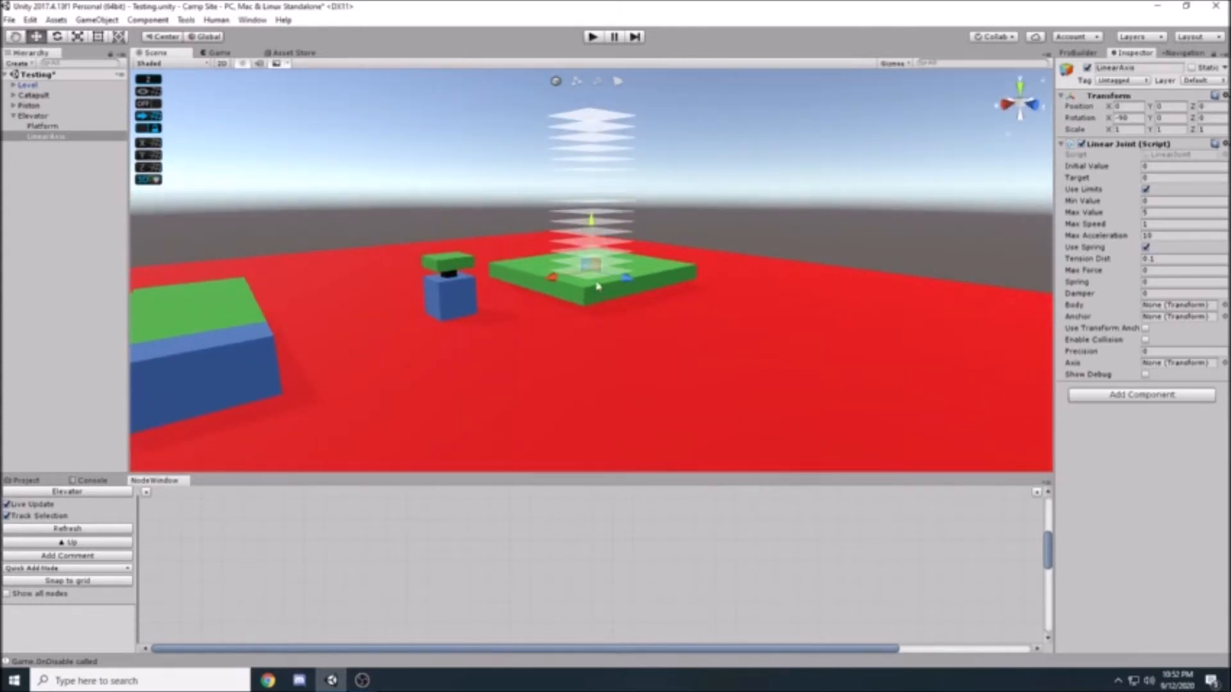
left_click_drag(590, 131, 619, 128, "alt")
left_click_drag(738, 154, 813, 187, "alt")
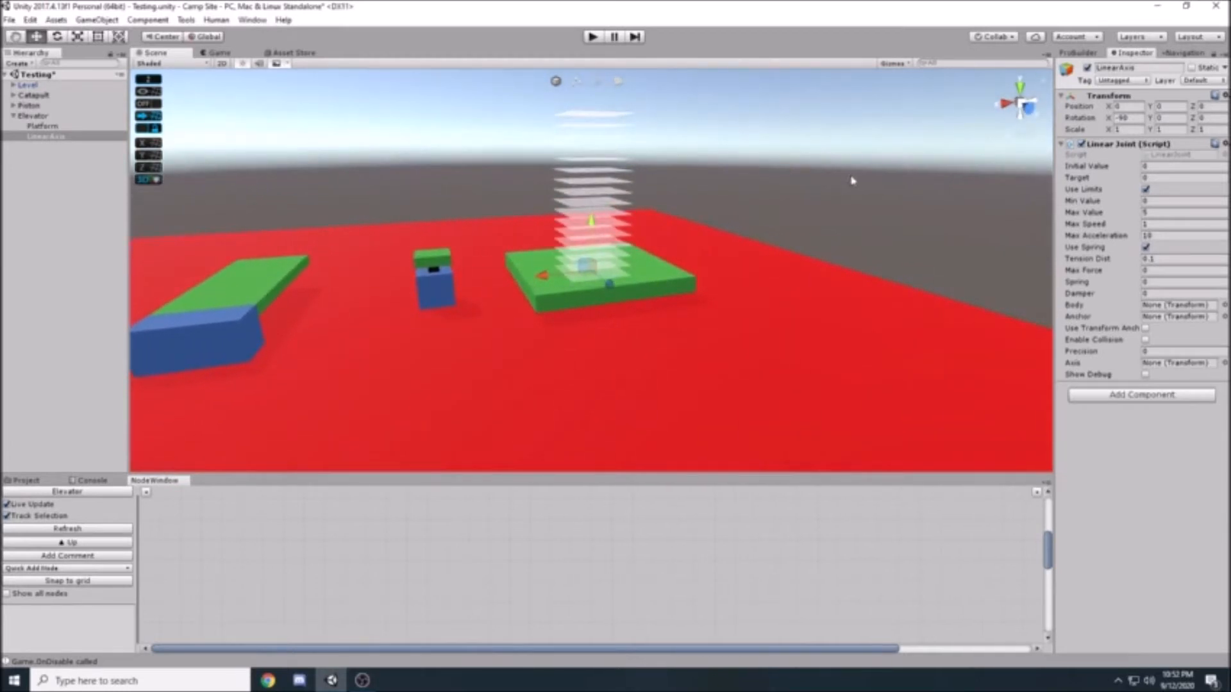
Set the Linear Joint's Max Speed to 3 and assign Platform as its Body.
left_click(1123, 236)
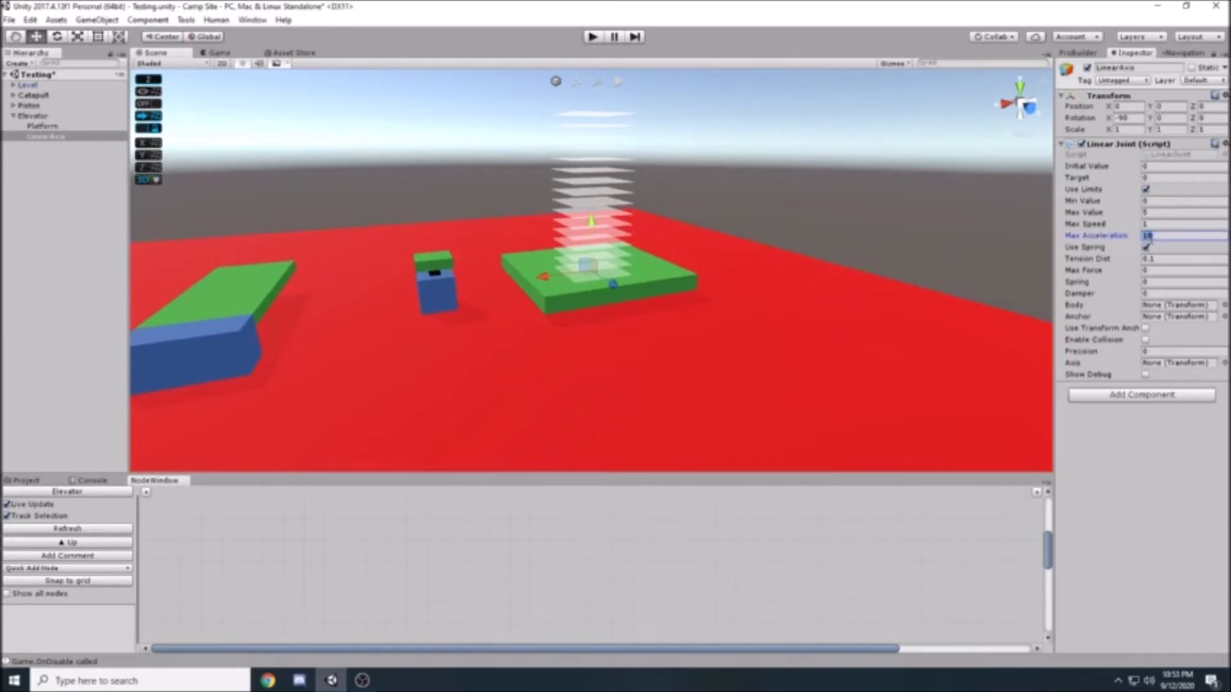
left_click(1147, 224)
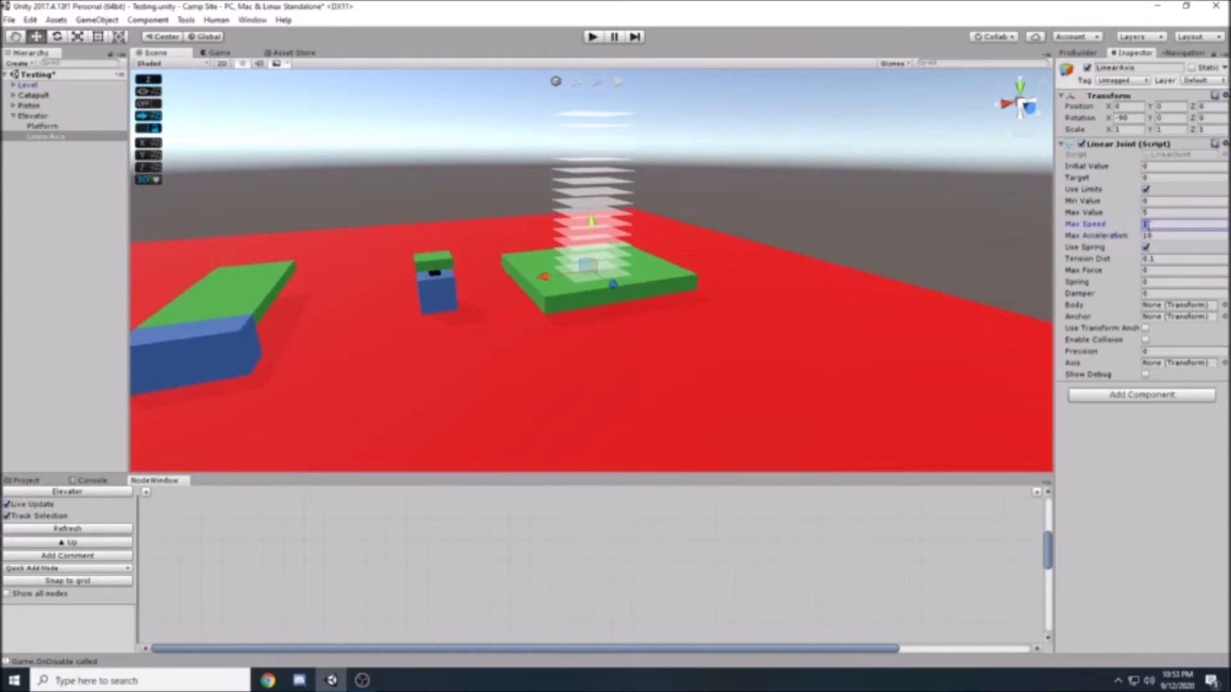
type("3")
left_click_drag(851, 211, 835, 199, "alt")
right_click_drag(848, 201, 872, 180)
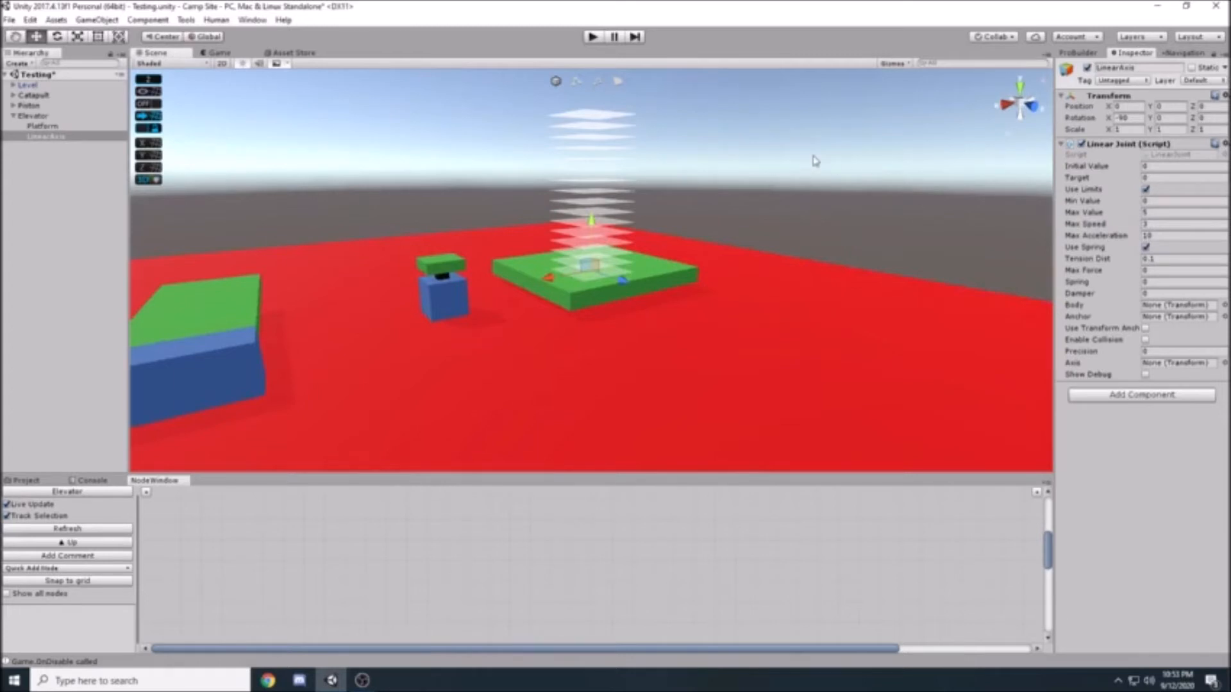
right_click_drag(926, 217, 864, 214)
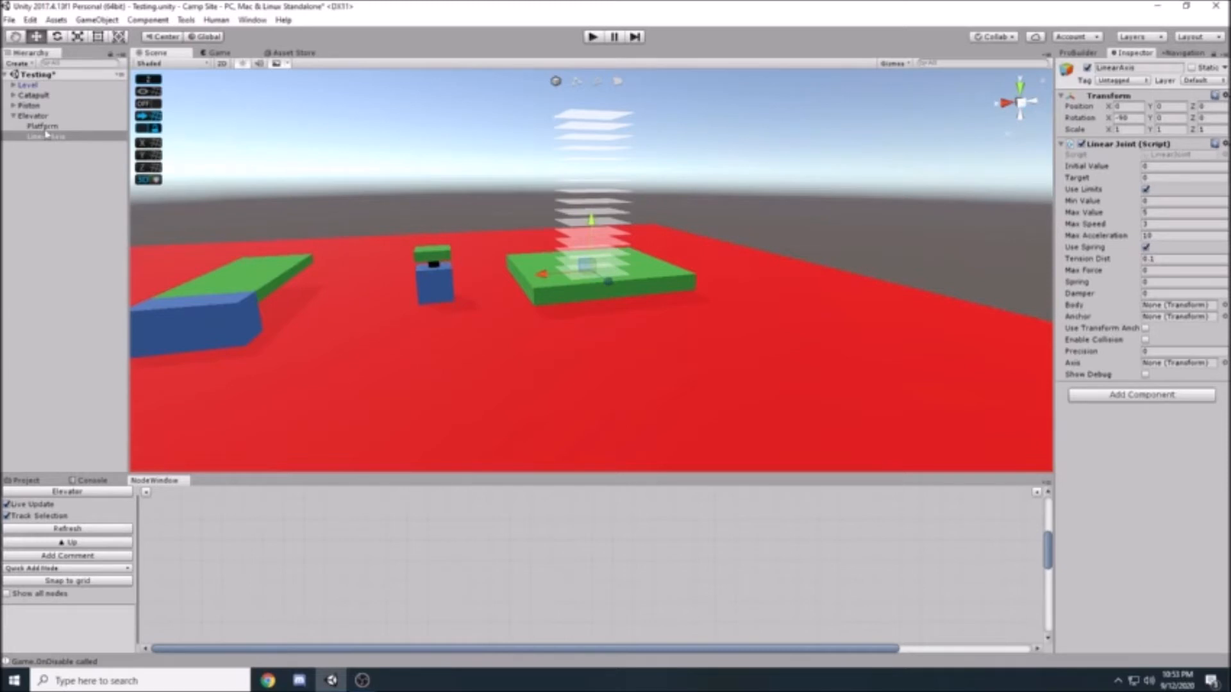
left_click_drag(44, 130, 1162, 307)
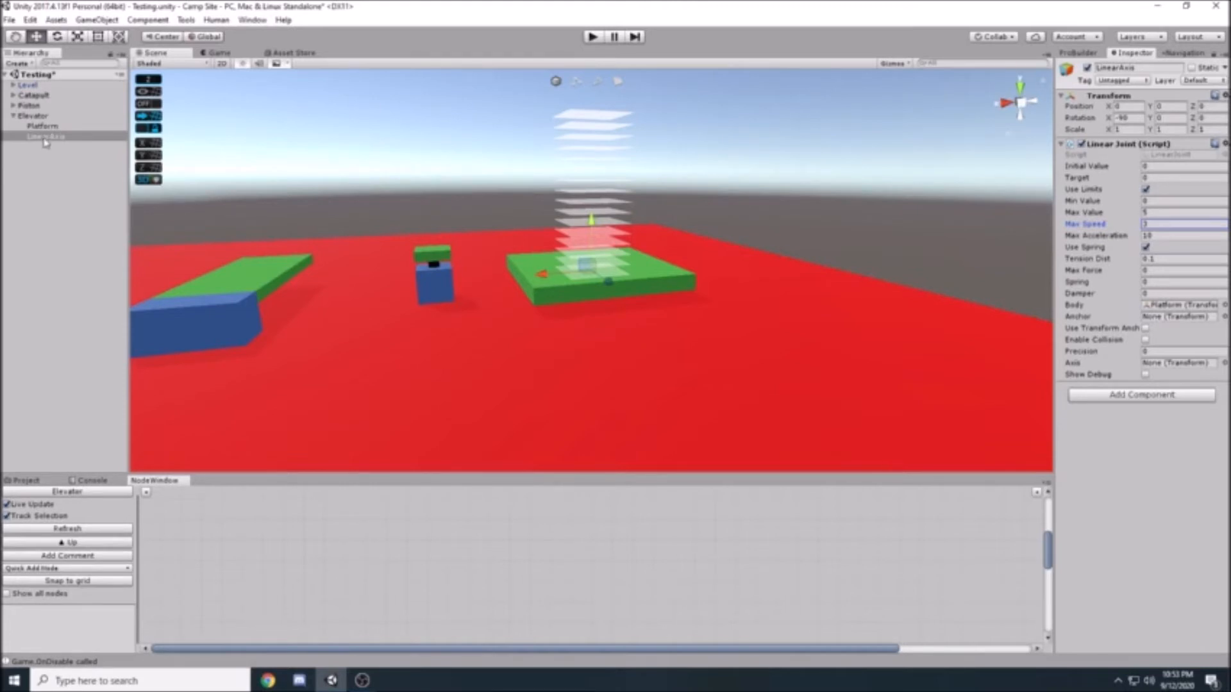
Assign LinearAxis as its Linear Joint's Axis and as the Joint of Elevator's Servo Motor, keeping that motor's Mode on Position.
left_click_drag(45, 143, 1161, 364)
scroll(718, 204, "down", 5)
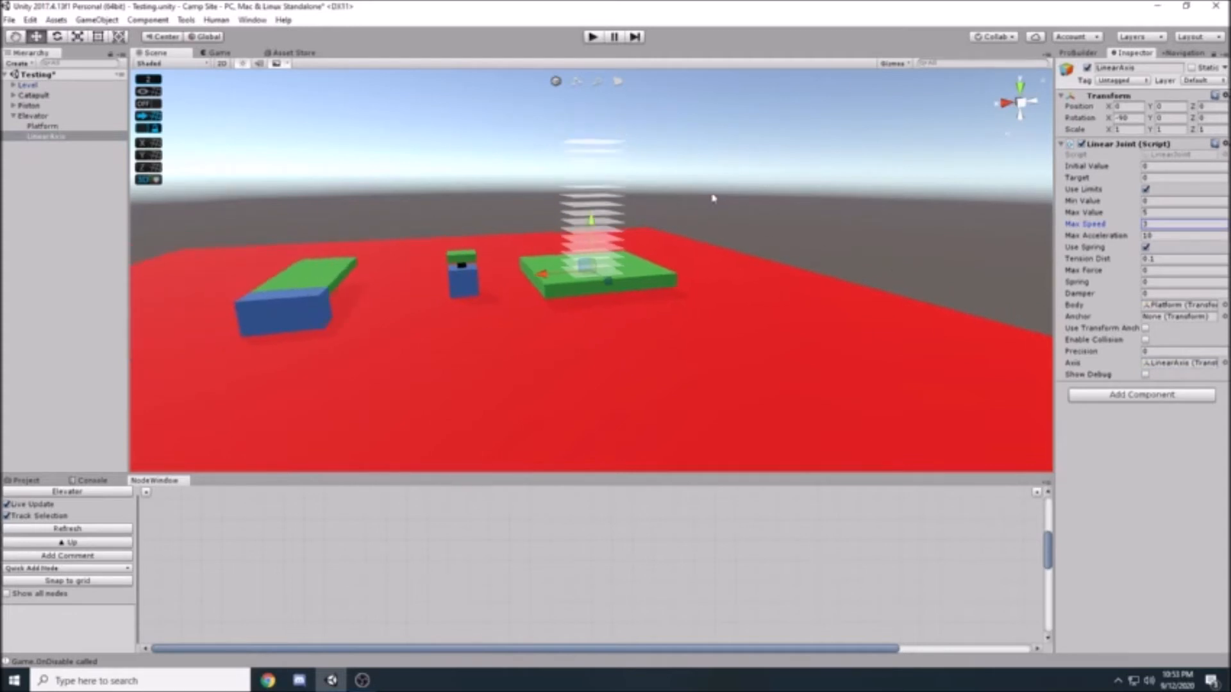
left_click(52, 118)
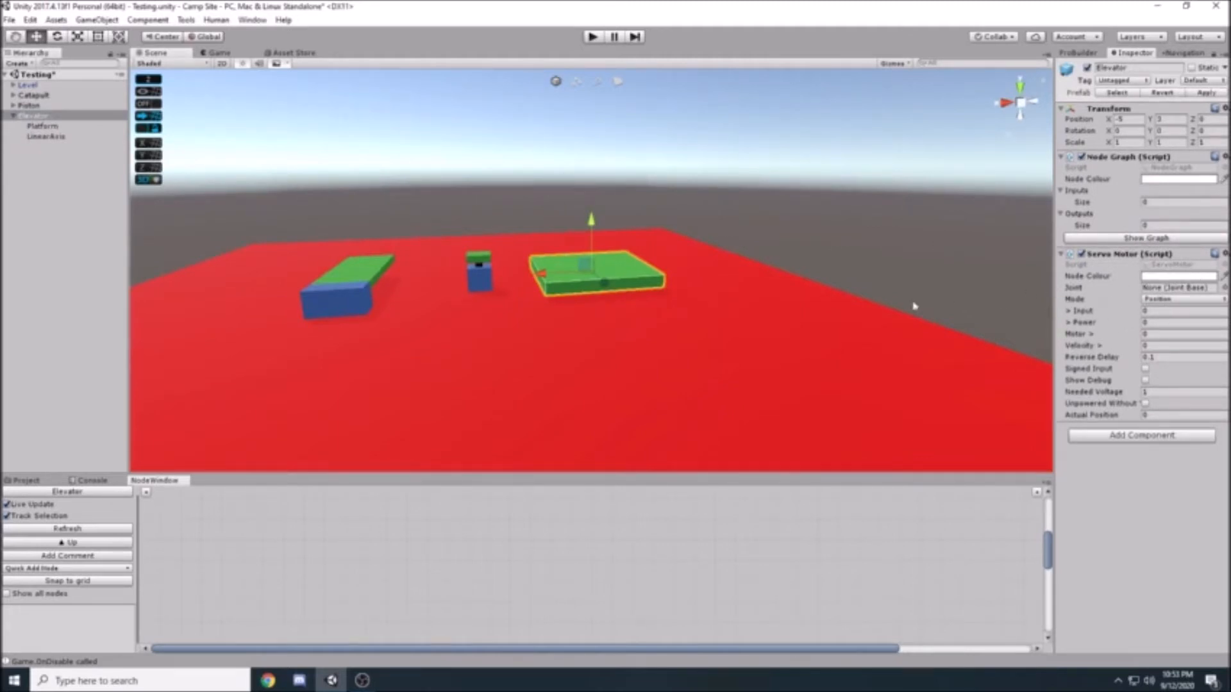
left_click_drag(53, 141, 1184, 291)
left_click(1153, 298)
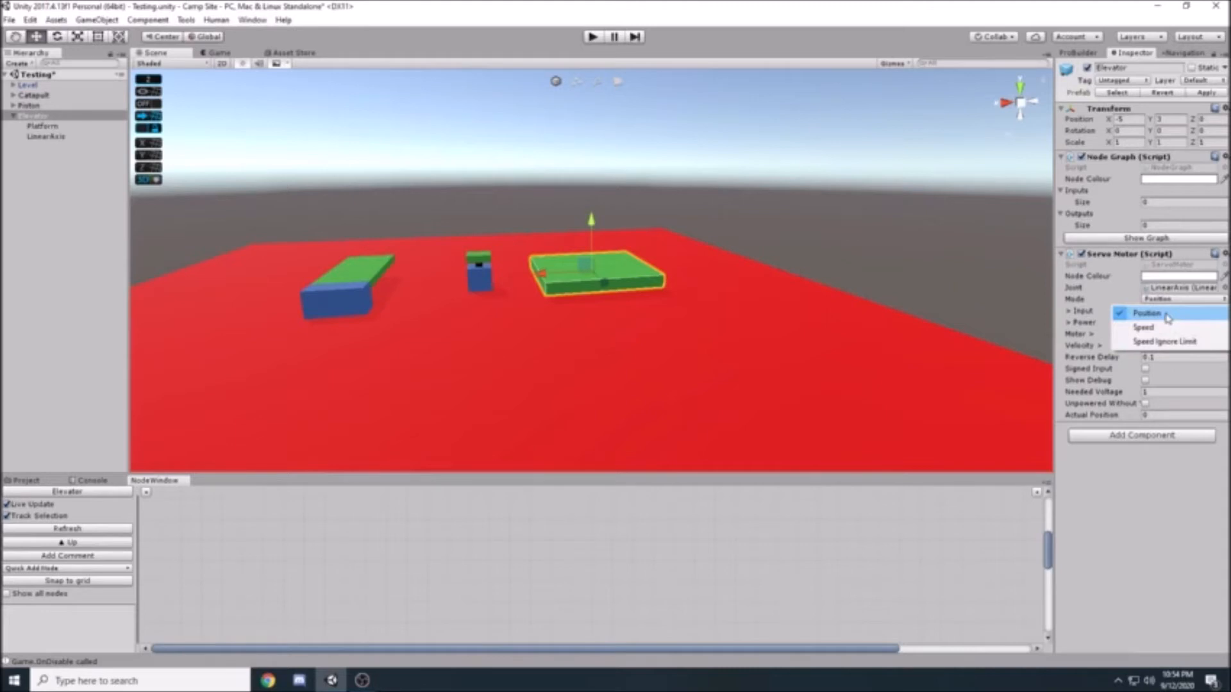
left_click(1166, 314)
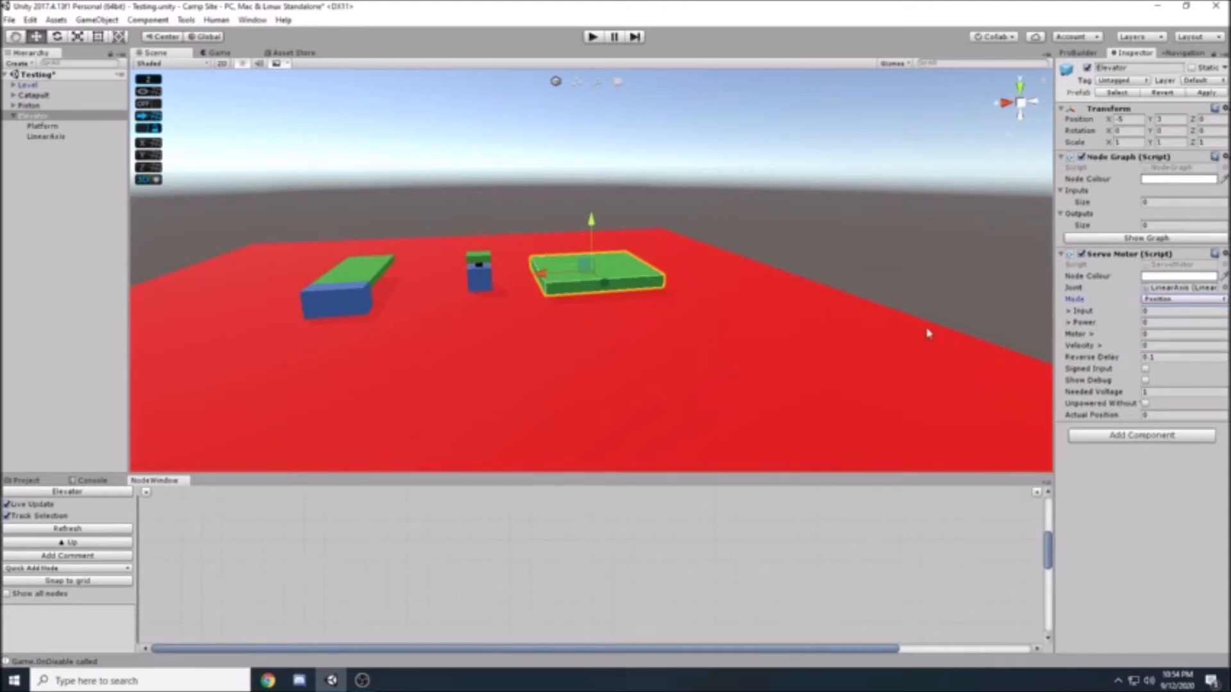
Set the Servo Motor's Power to 1 and place its node near the middle of an enlarged node graph.
left_click_drag(268, 475, 245, 319)
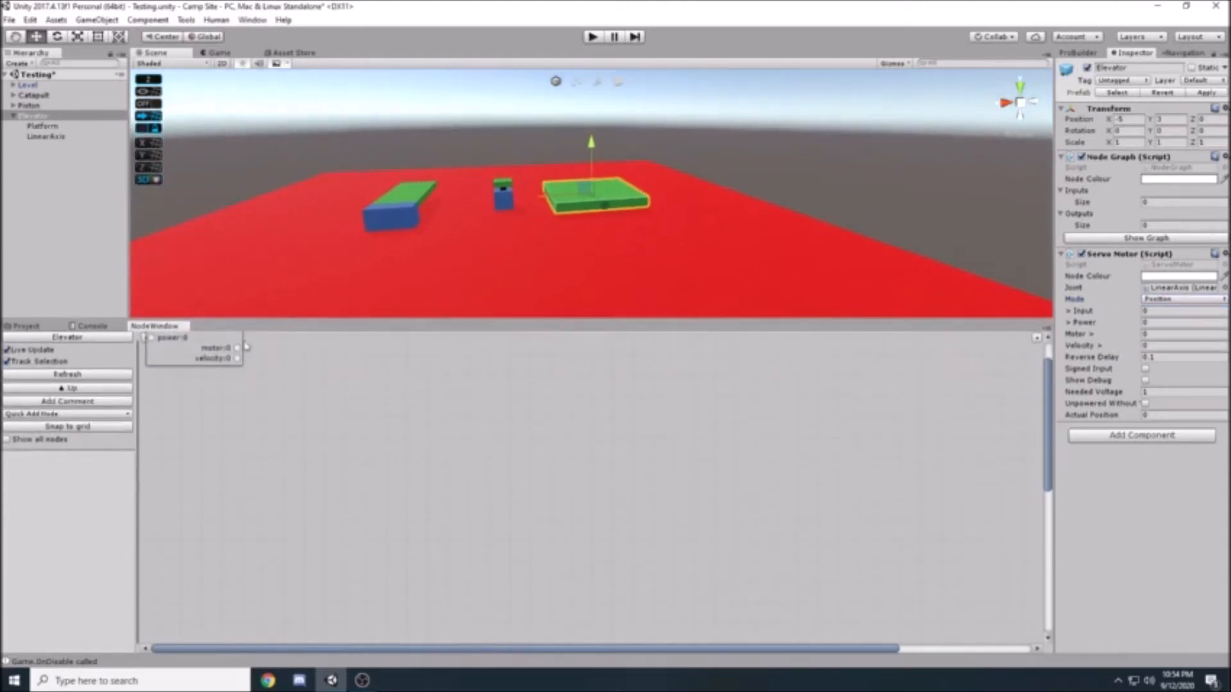
left_click(7, 350)
left_click_drag(659, 351, 661, 377)
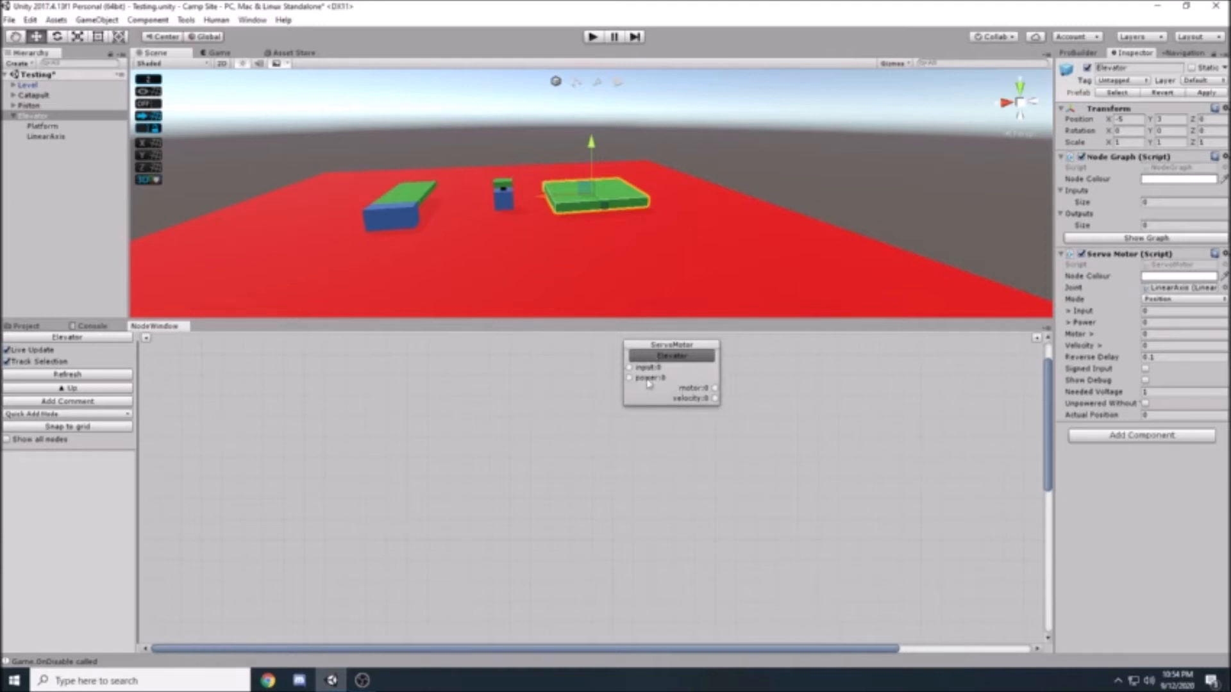
left_click_drag(627, 379, 625, 379)
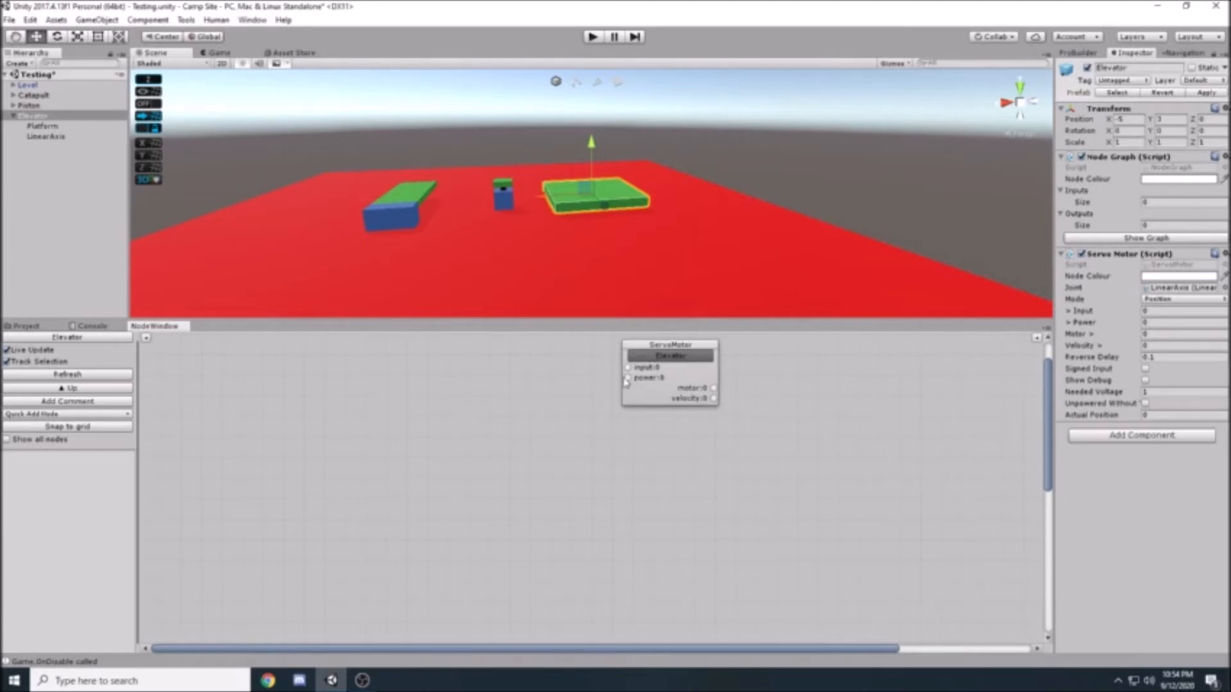
left_click(1169, 323)
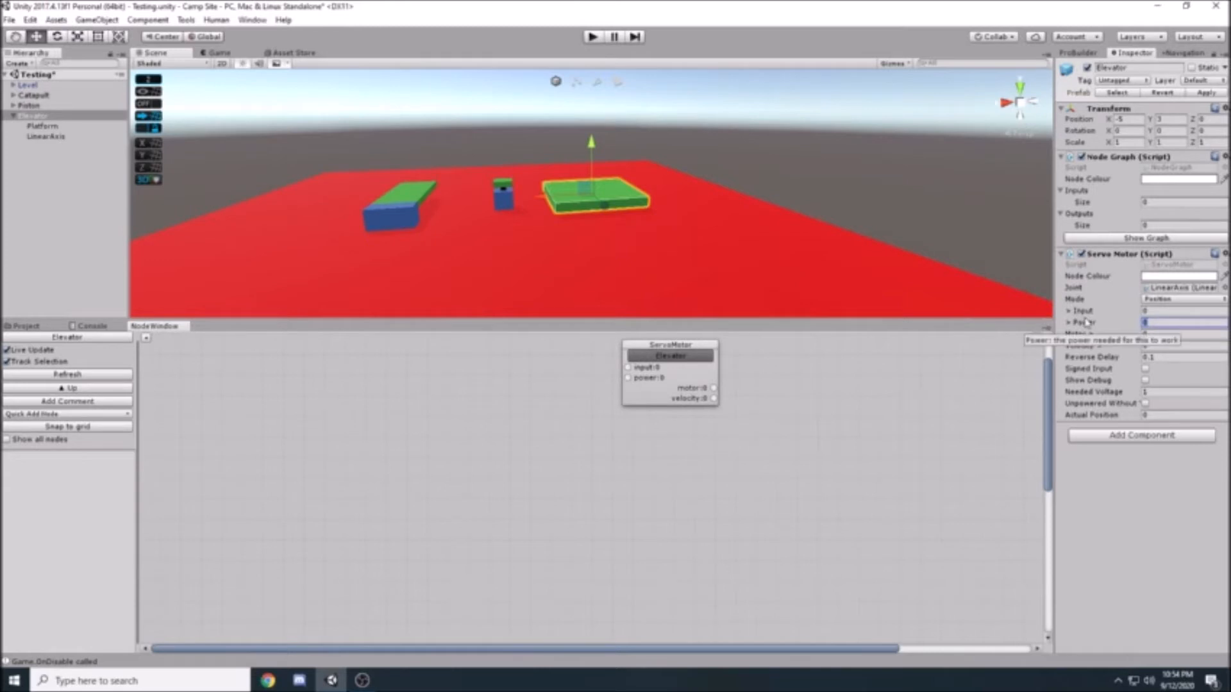
type("1")
left_click_drag(660, 350, 630, 379)
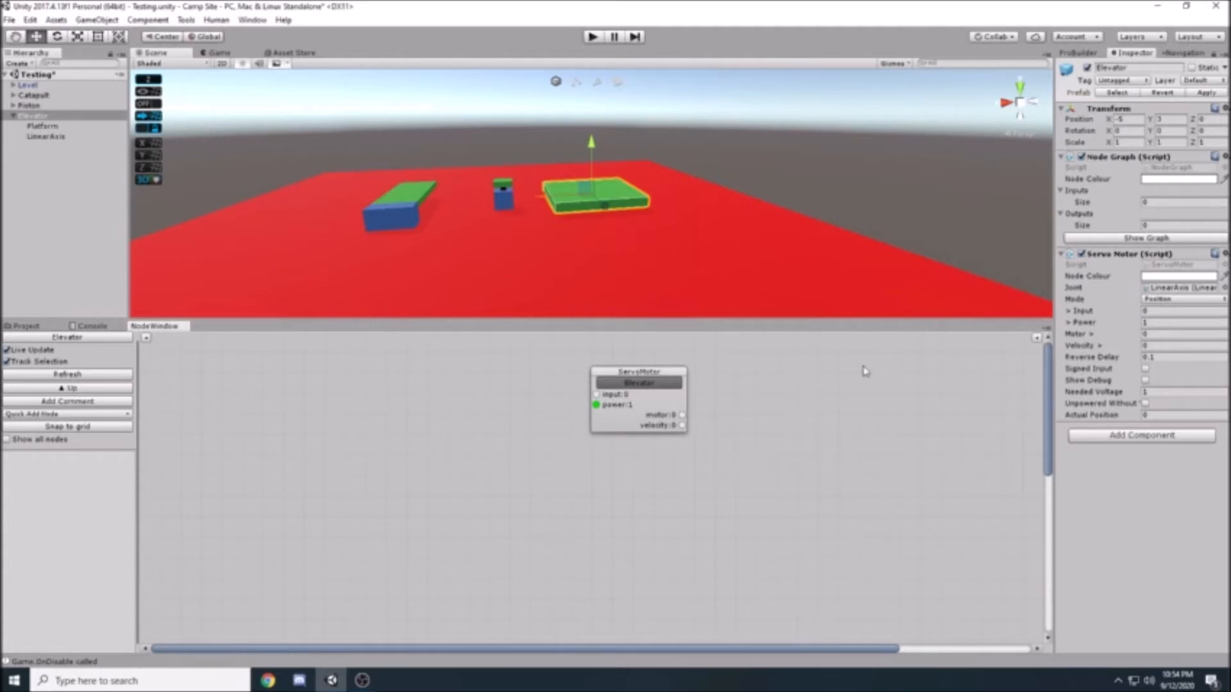
left_click_drag(658, 372, 647, 363)
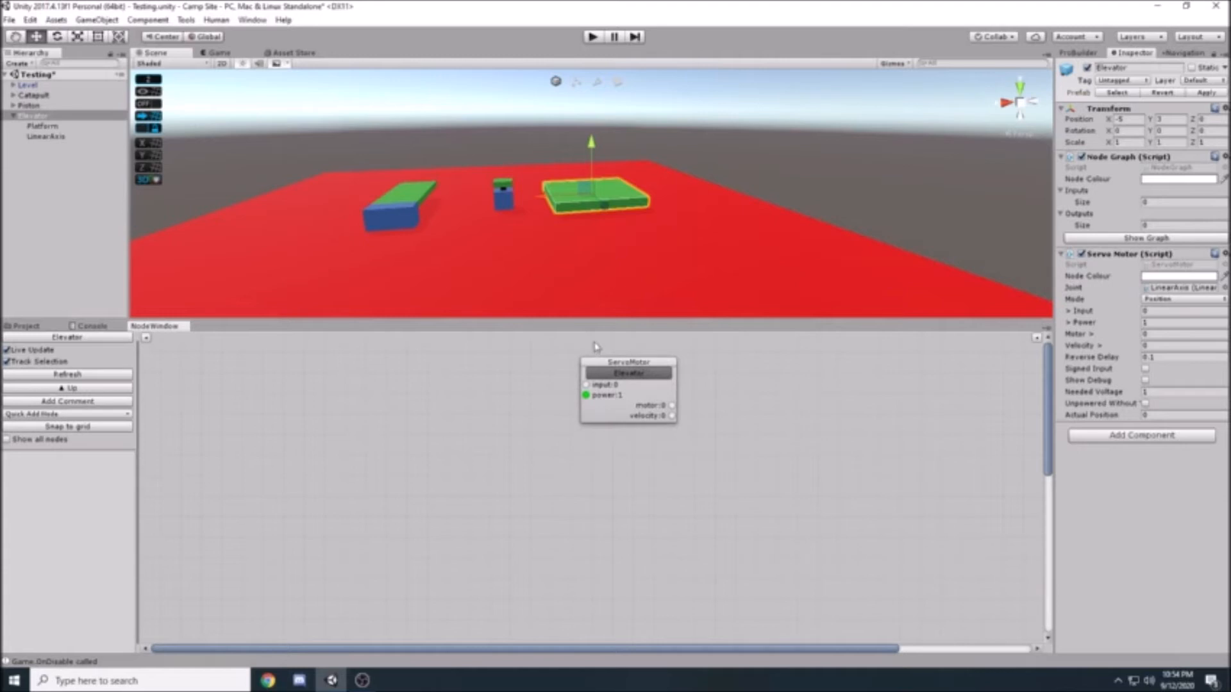
Add the LightGreyMetalMesh push button prefab beside the elevator platform and set its rotation to X -90 and Y 180.
left_click(24, 327)
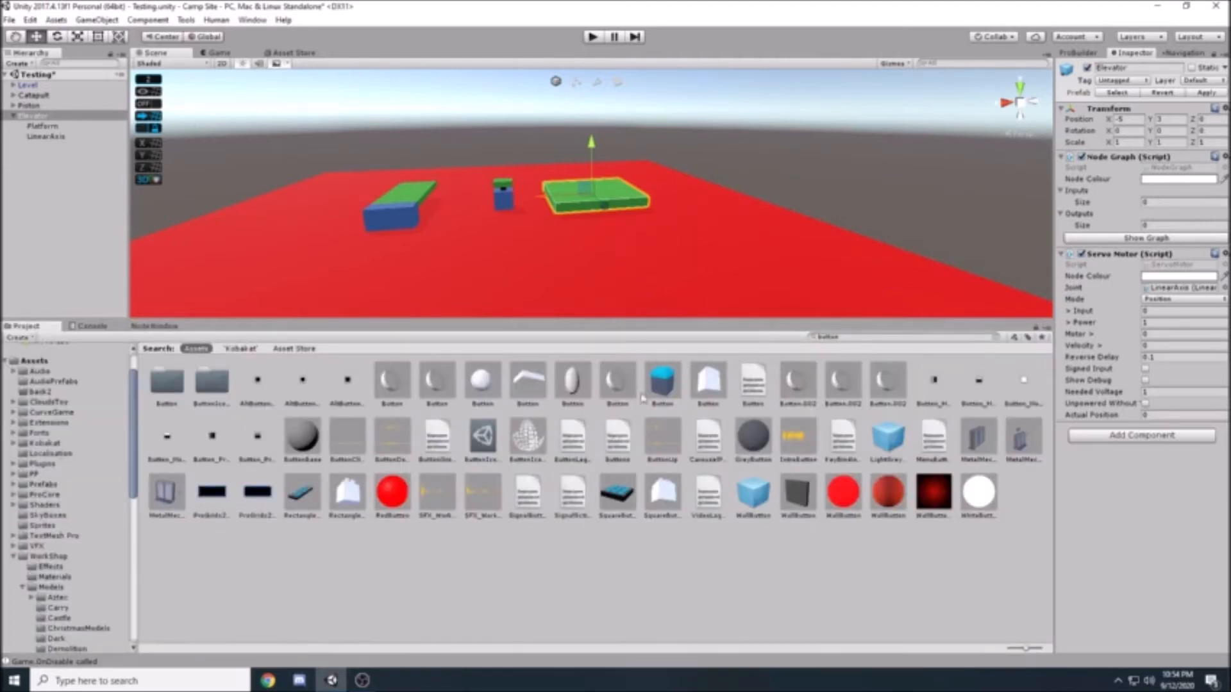
left_click_drag(887, 436, 669, 198)
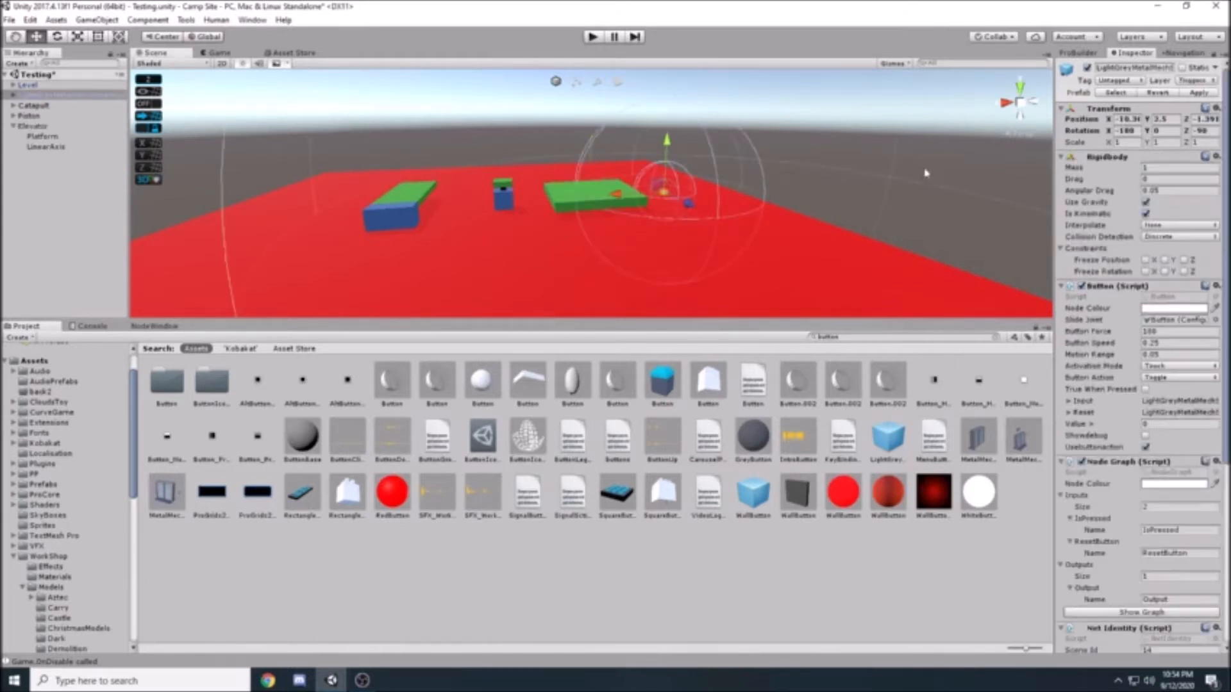
left_click(1131, 131)
type("-90")
left_click(1161, 130)
type("180")
Move the push button next to the platform's front corner, at about X -1.73, Y 3.31, Z 2.92.
left_click_drag(699, 164, 643, 200, "alt")
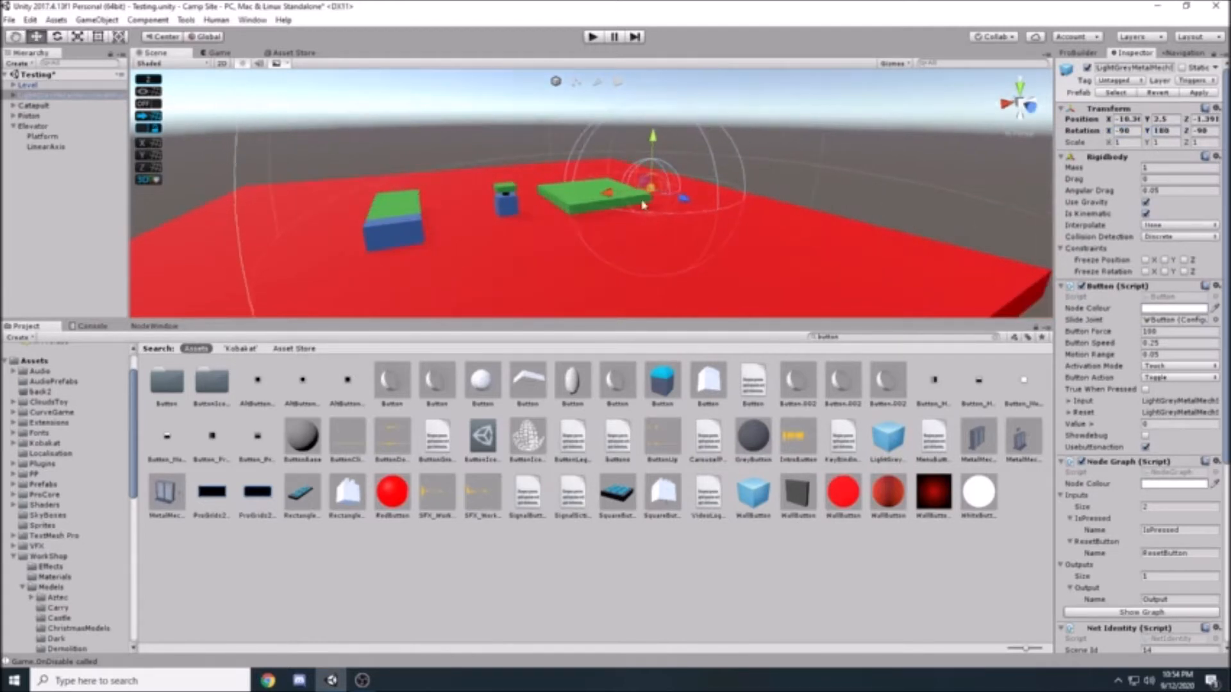
left_click(614, 196)
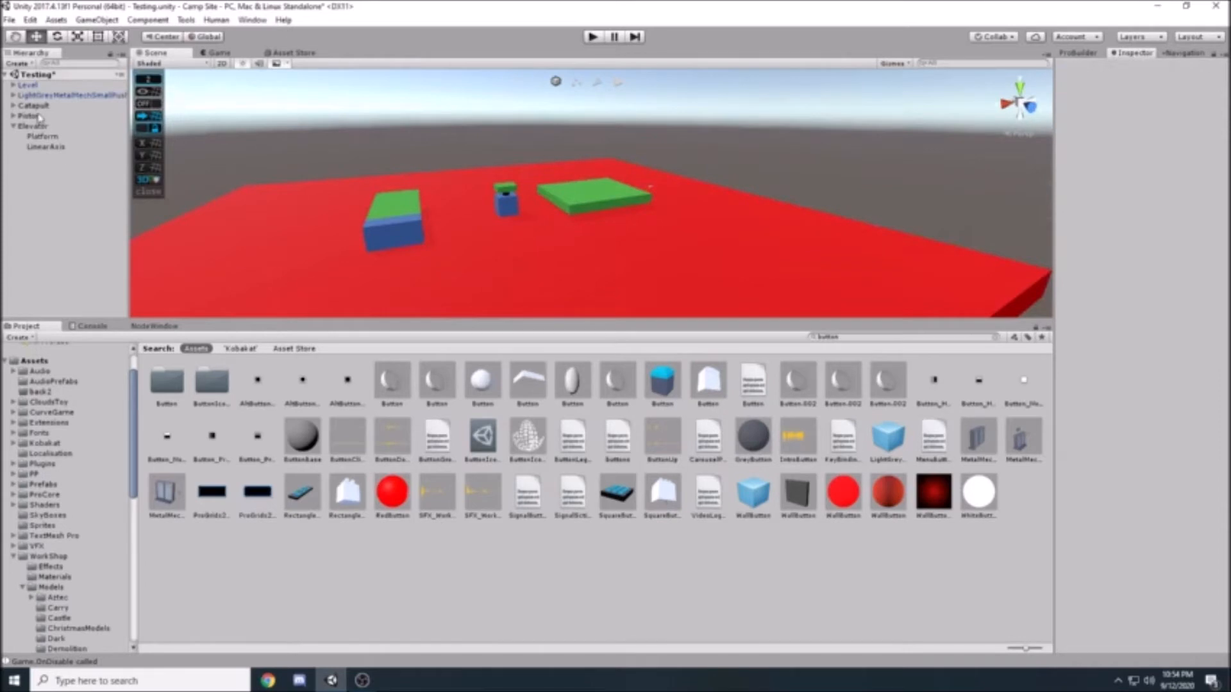
left_click(46, 95)
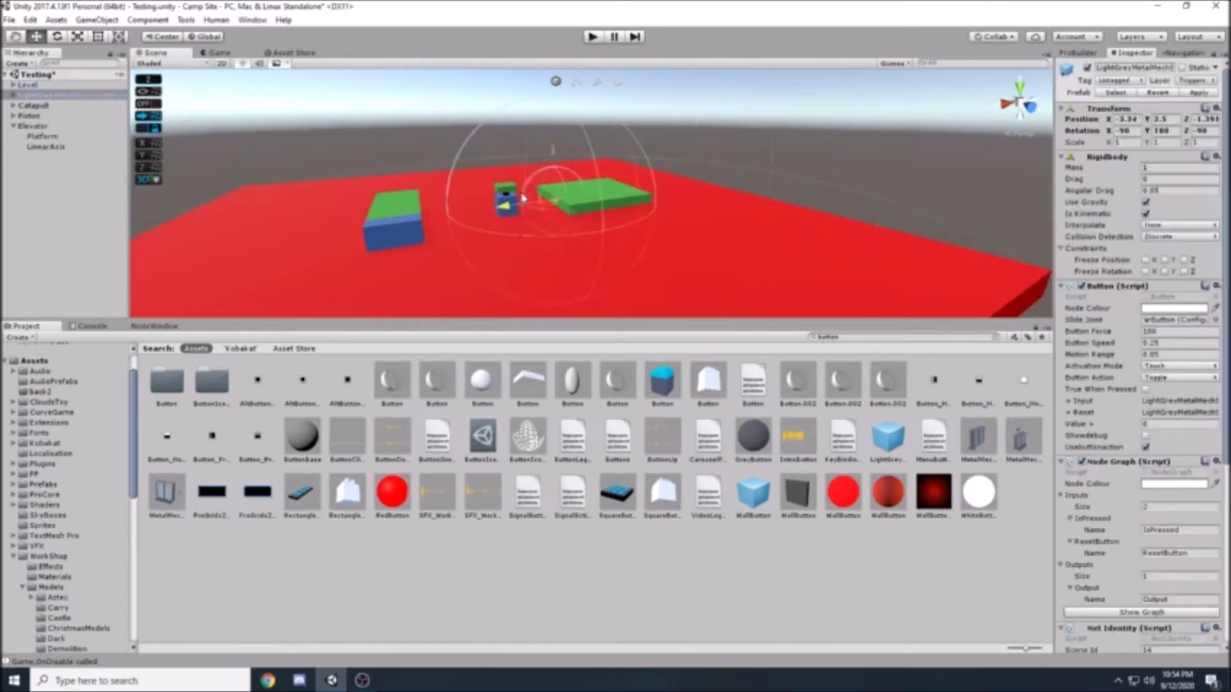
left_click_drag(558, 216, 573, 227)
key("f")
scroll(674, 214, "up", 5)
scroll(673, 214, "up", 10)
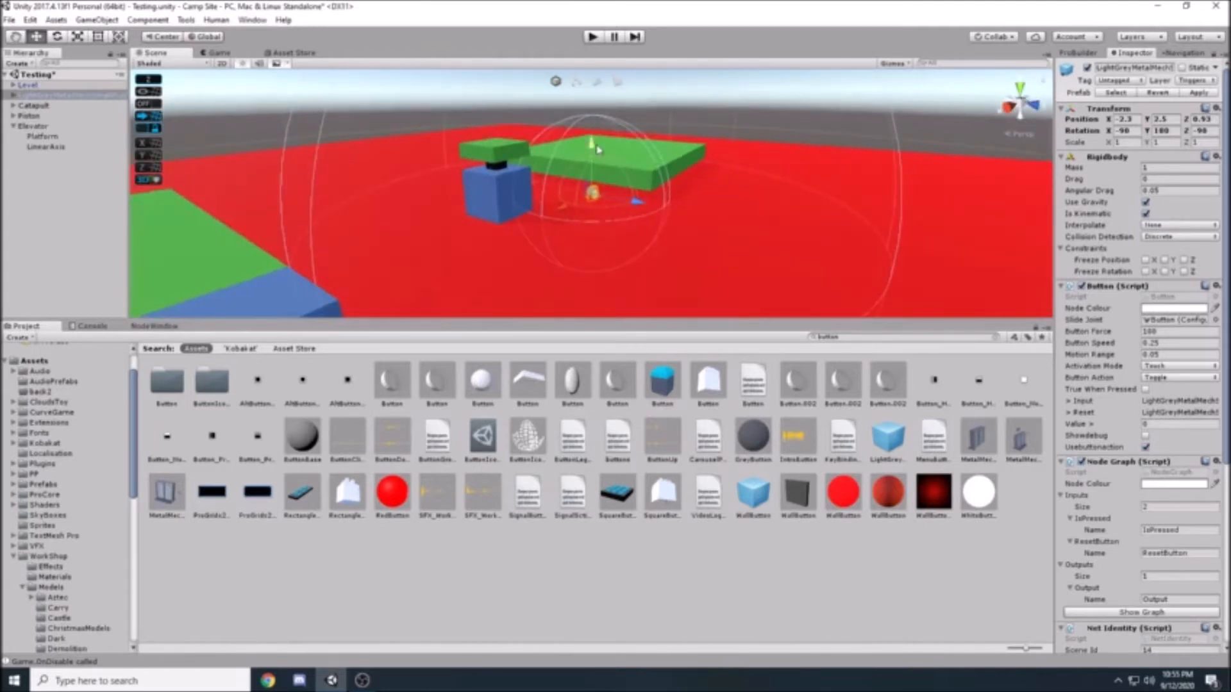
left_click_drag(597, 150, 597, 128)
left_click_drag(596, 128, 619, 209, "alt")
left_click_drag(619, 208, 571, 91, "alt")
left_click_drag(532, 164, 545, 163)
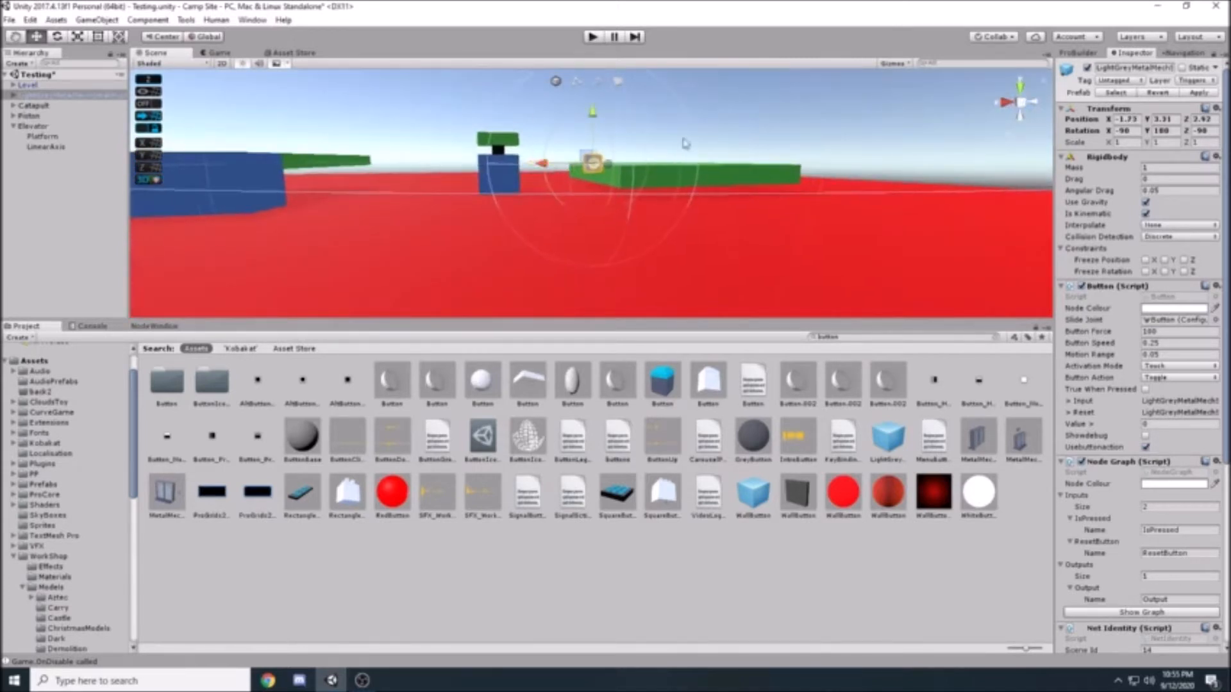
Rename the push button object as Button and make it a child of Elevator.
left_click_drag(684, 143, 612, 168, "alt")
scroll(612, 168, "down", 6)
left_click(1125, 69)
type("Button")
key("Return")
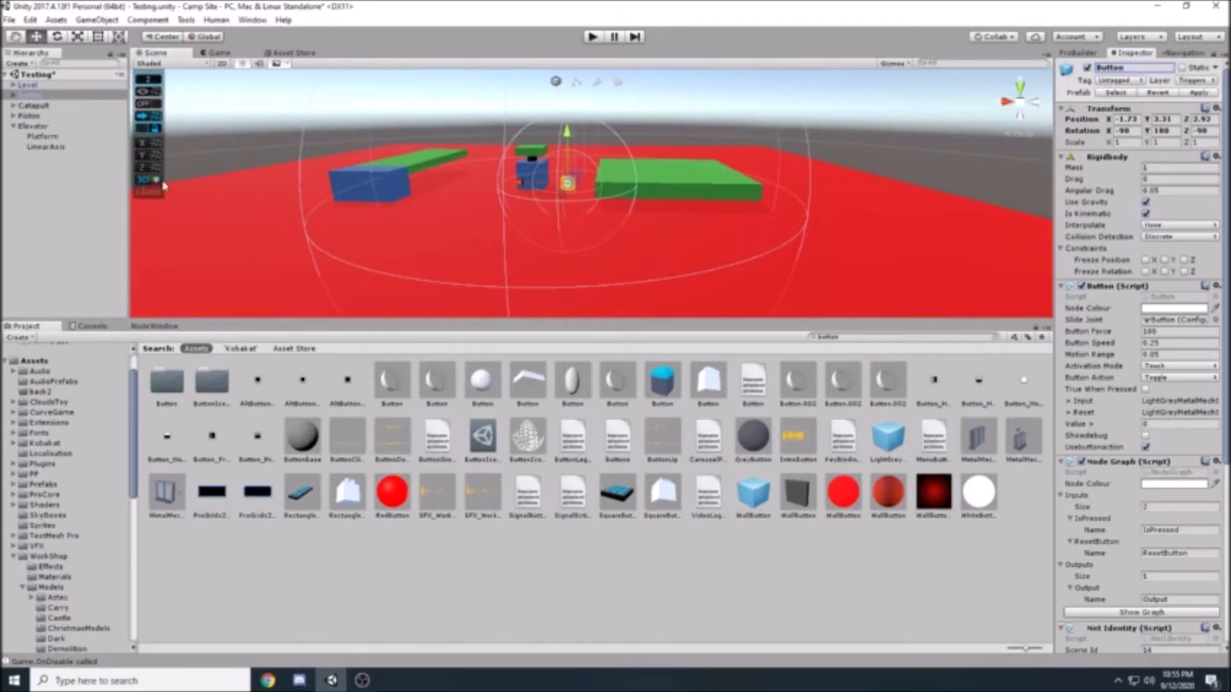
left_click_drag(31, 101, 45, 146)
Connect the Button node's Output to the ServoMotor's input and keep the Button Action on Toggle.
left_click(159, 326)
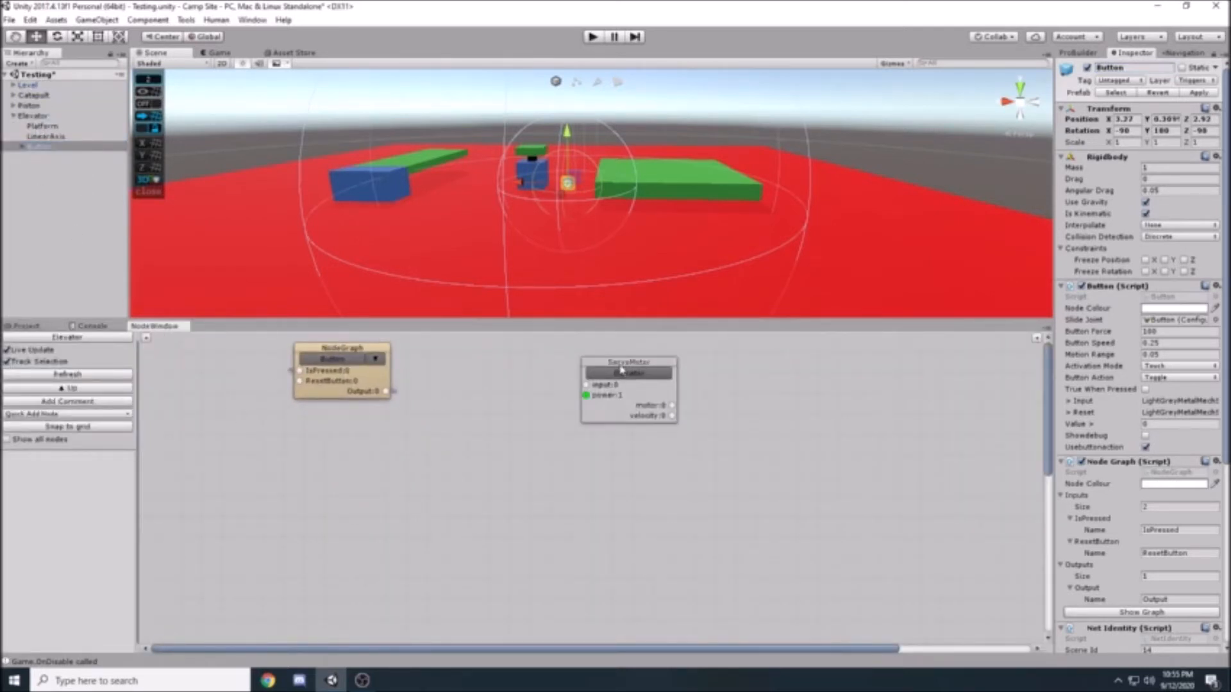
left_click_drag(620, 370, 549, 365)
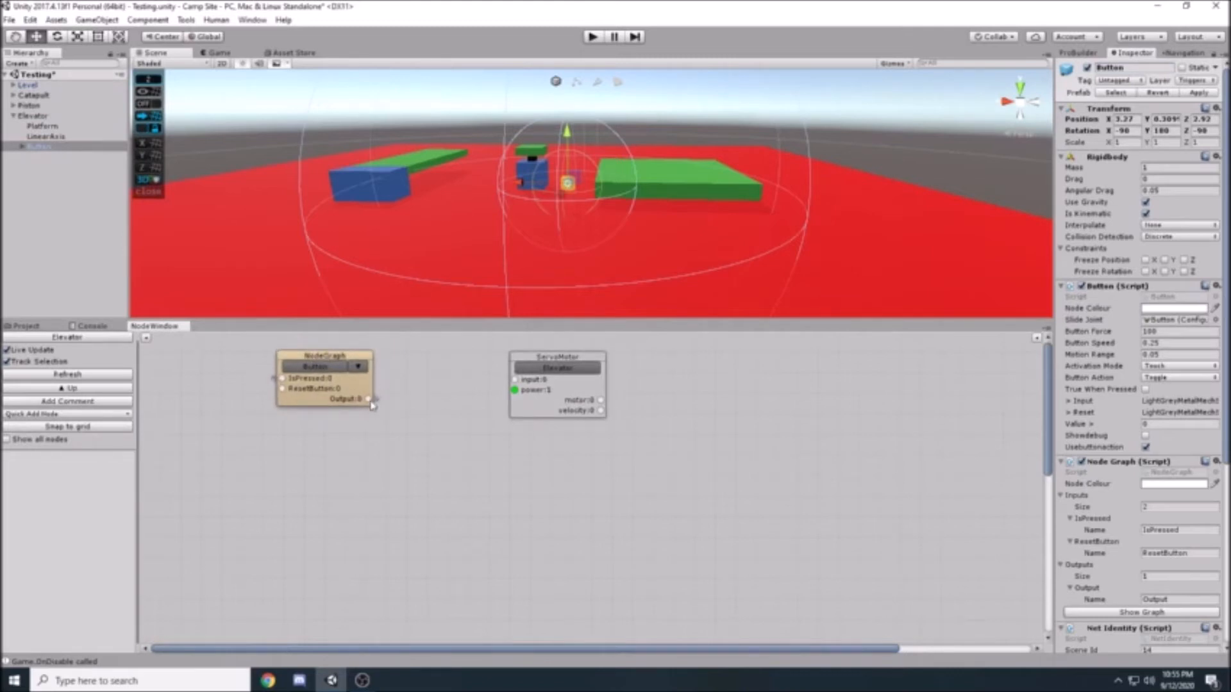
left_click_drag(375, 398, 551, 370)
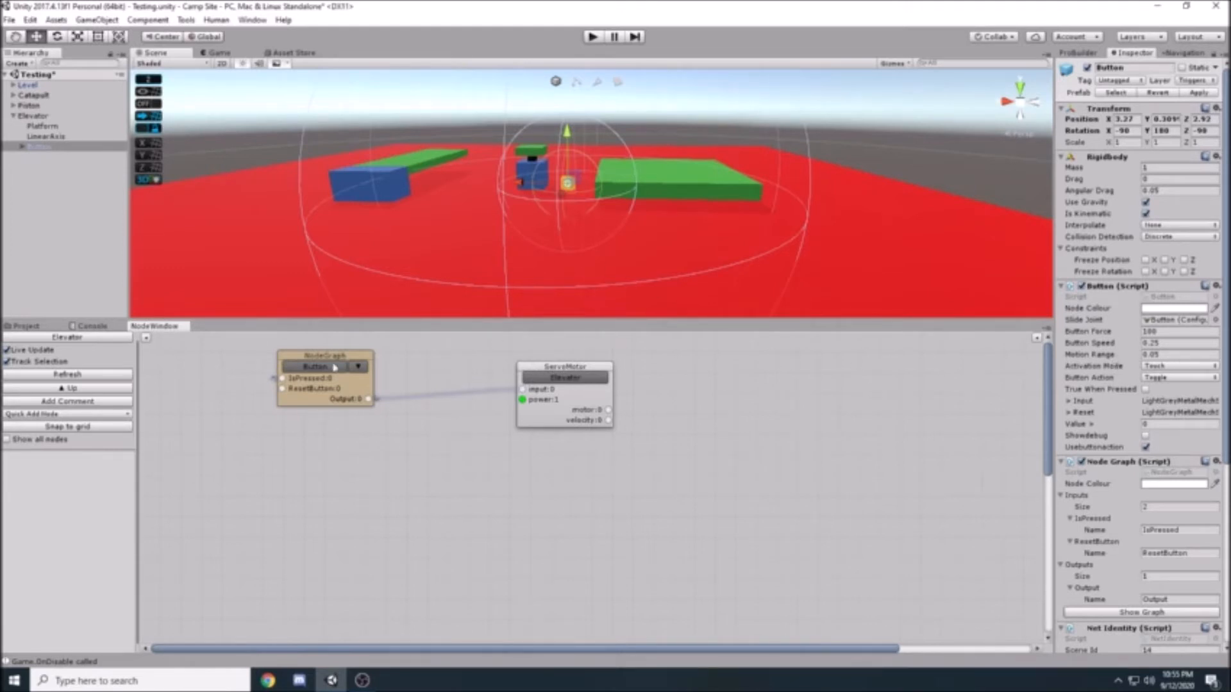
left_click_drag(331, 364, 355, 362)
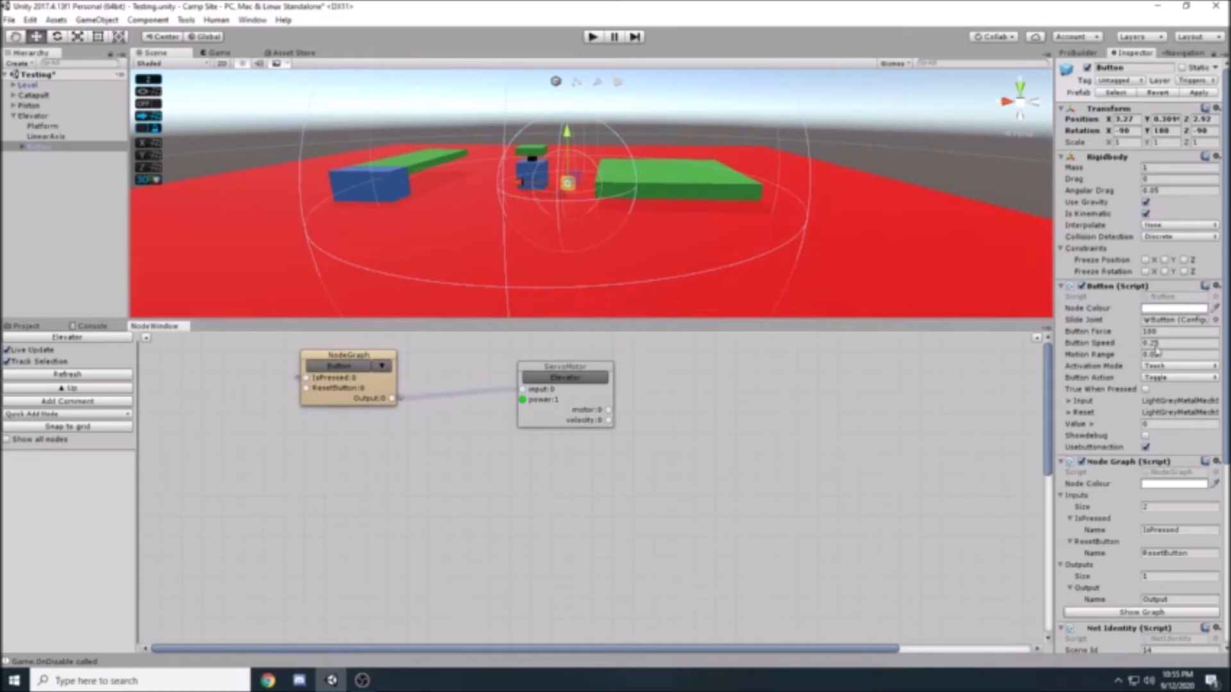
left_click(1193, 378)
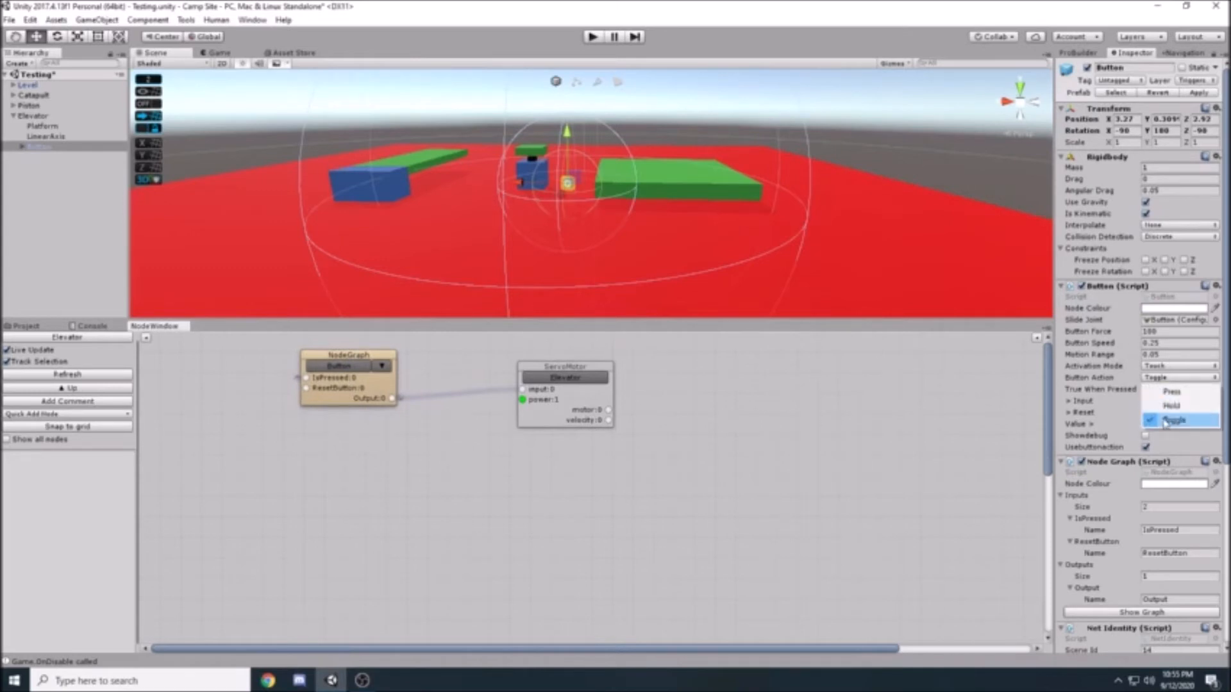
left_click(1172, 425)
Run the scene with Elevator selected and walk the character to the button to test raising the platform.
left_click(45, 116)
scroll(465, 181, "down", 2)
scroll(449, 152, "up", 3)
left_click_drag(466, 143, 623, 150, "alt")
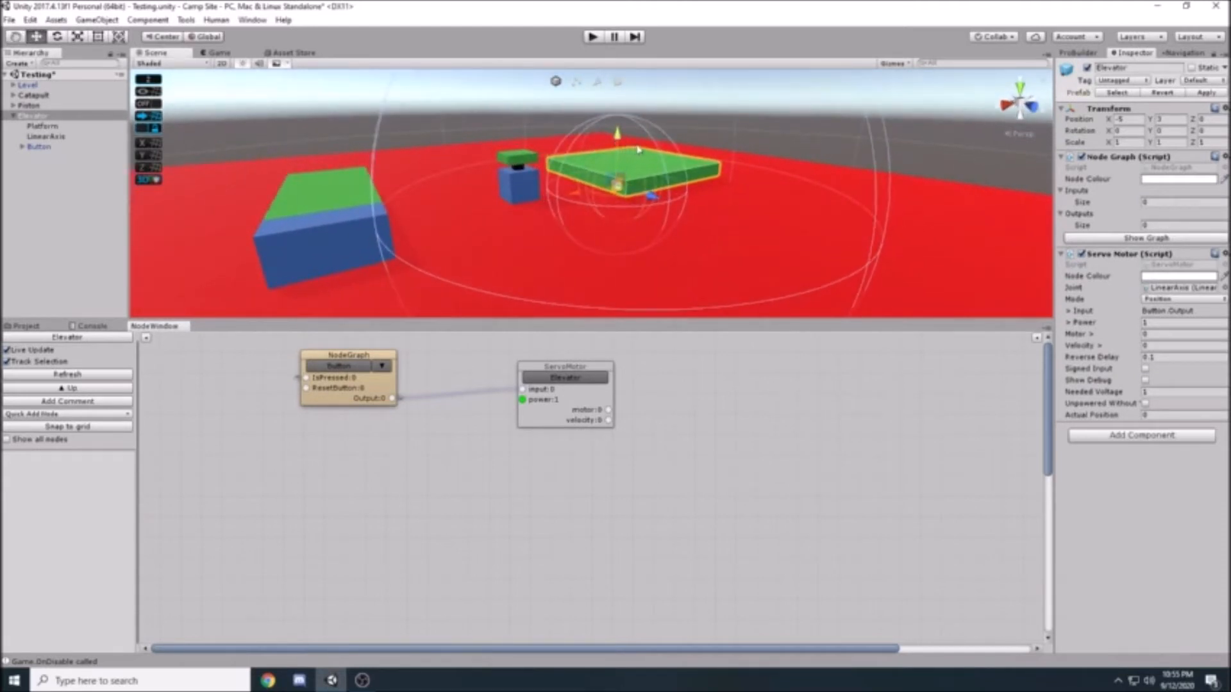
left_click(592, 37)
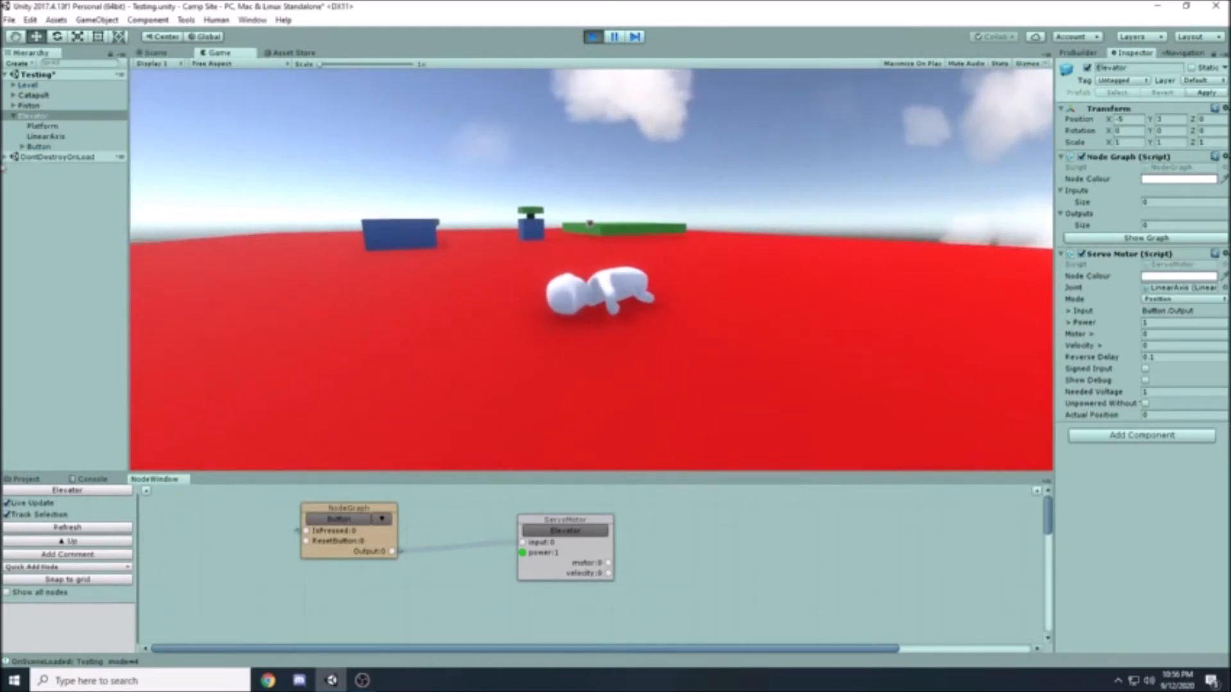
key("w")
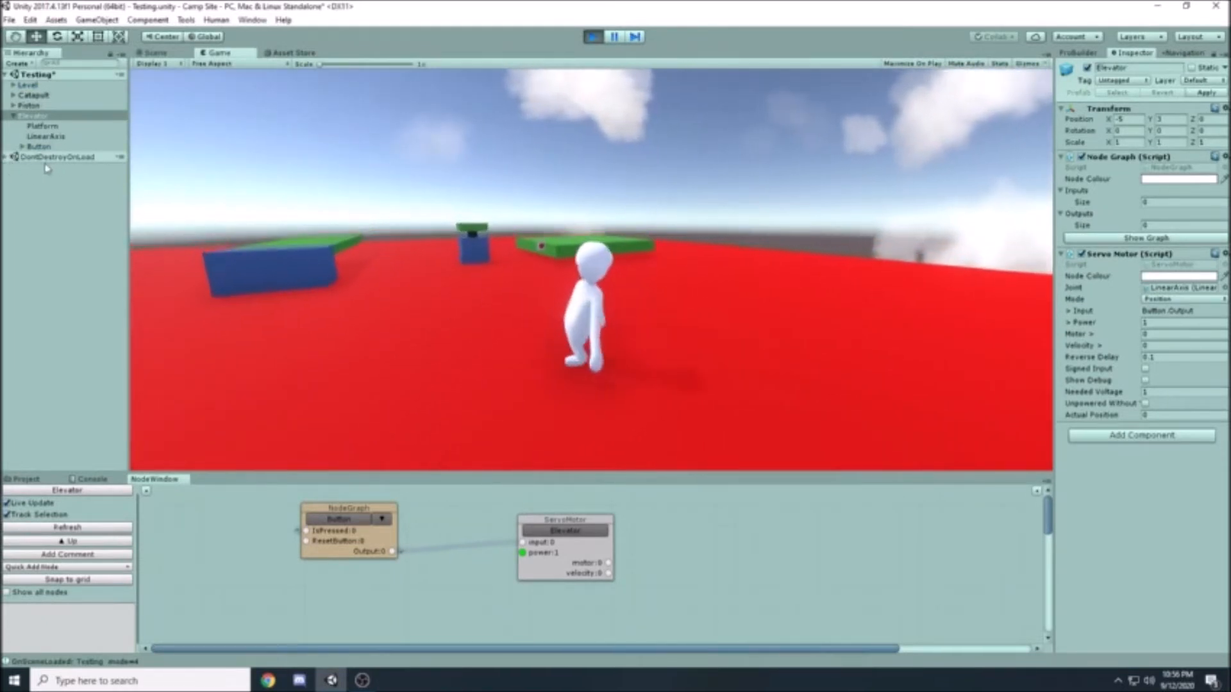
left_click(40, 170)
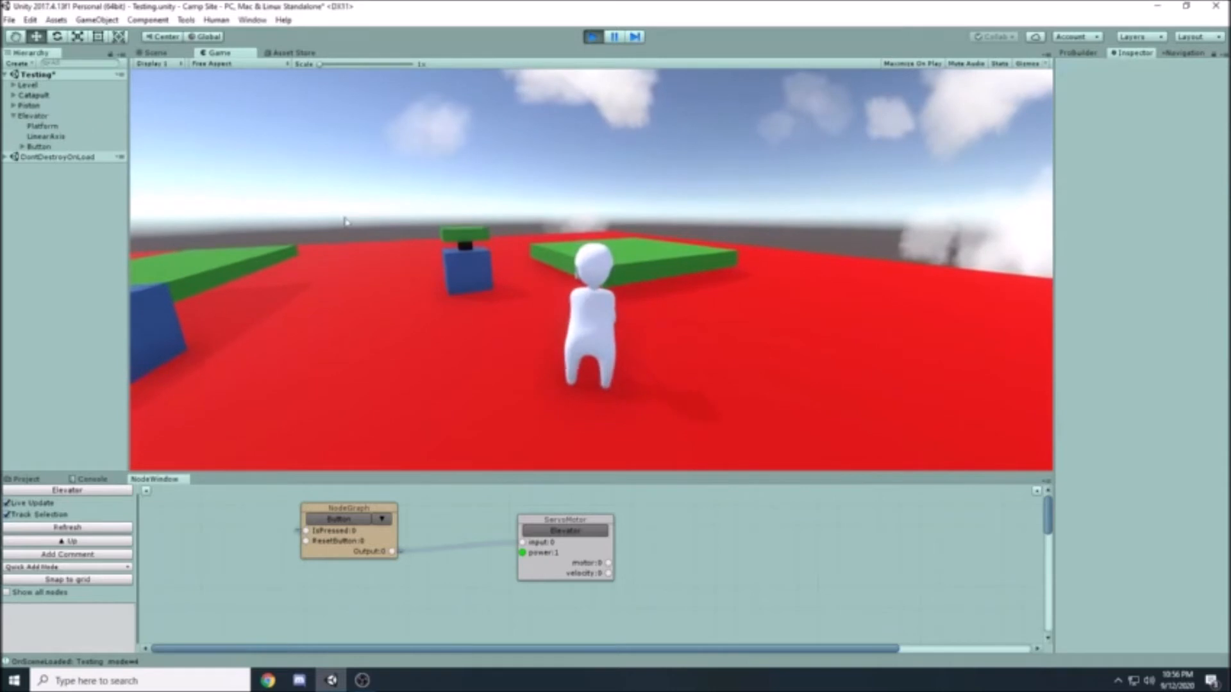
left_click(44, 116)
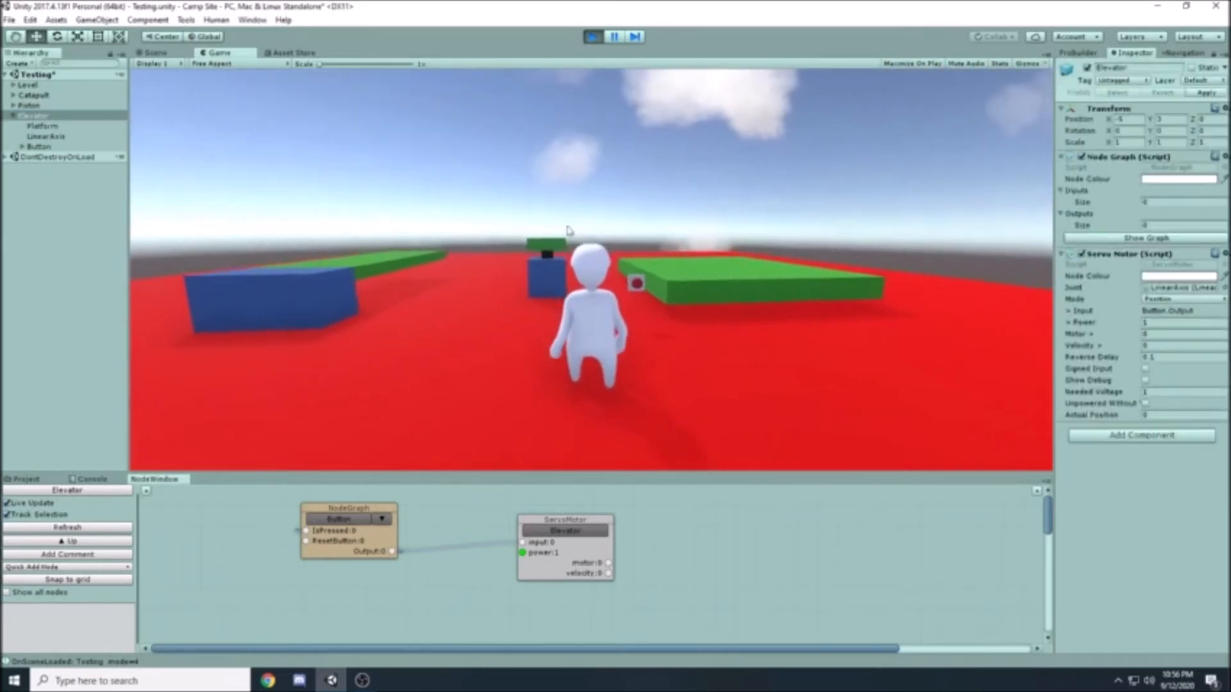
left_click_drag(797, 283, 780, 321)
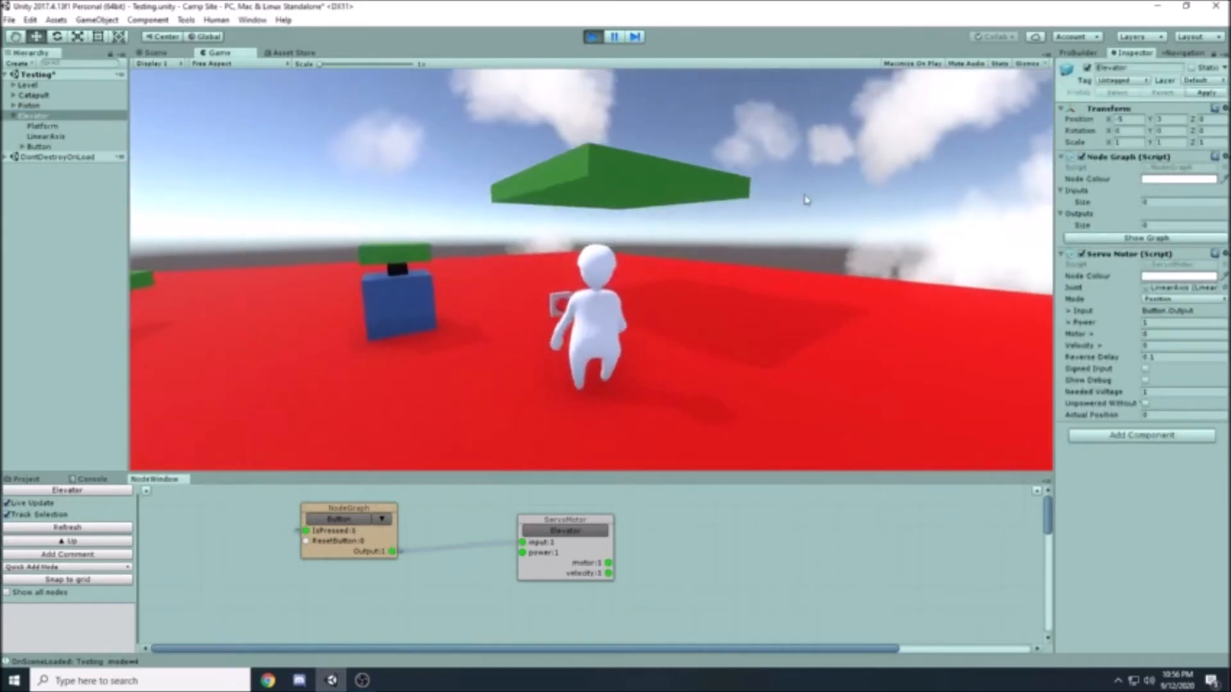
key("s")
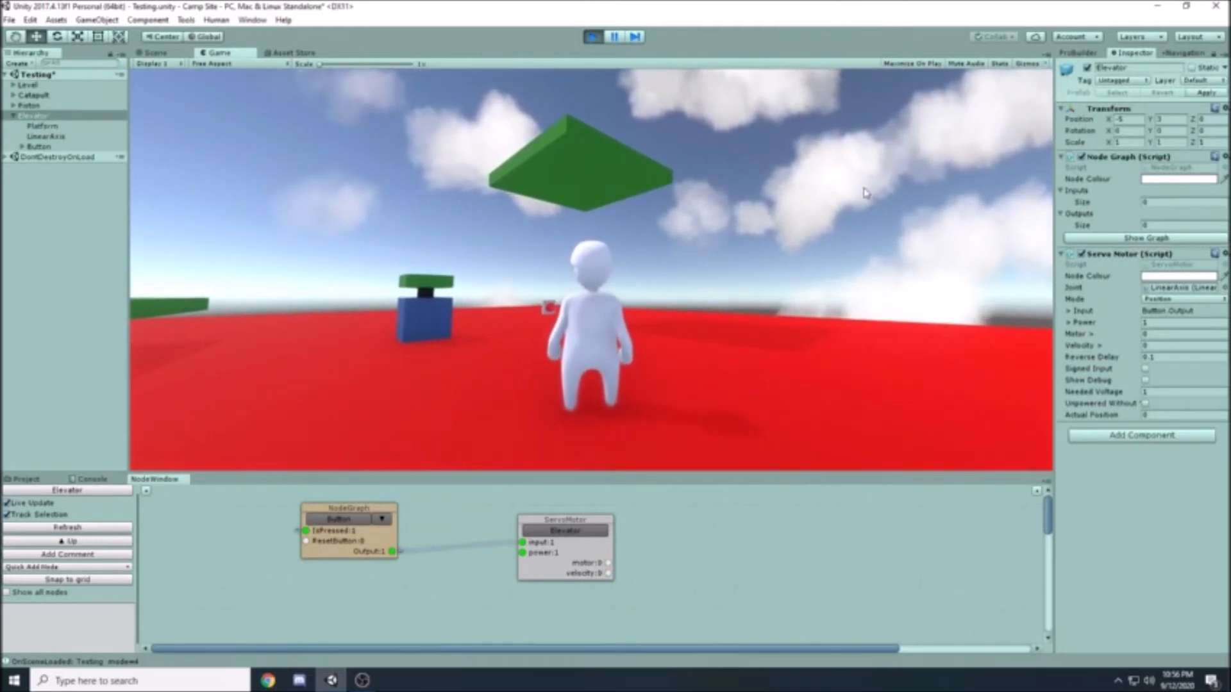
Trigger the button repeatedly with the character to test lowering and raising the platform, and stop the play test.
key("w")
left_click_drag(733, 387, 775, 335)
key("d")
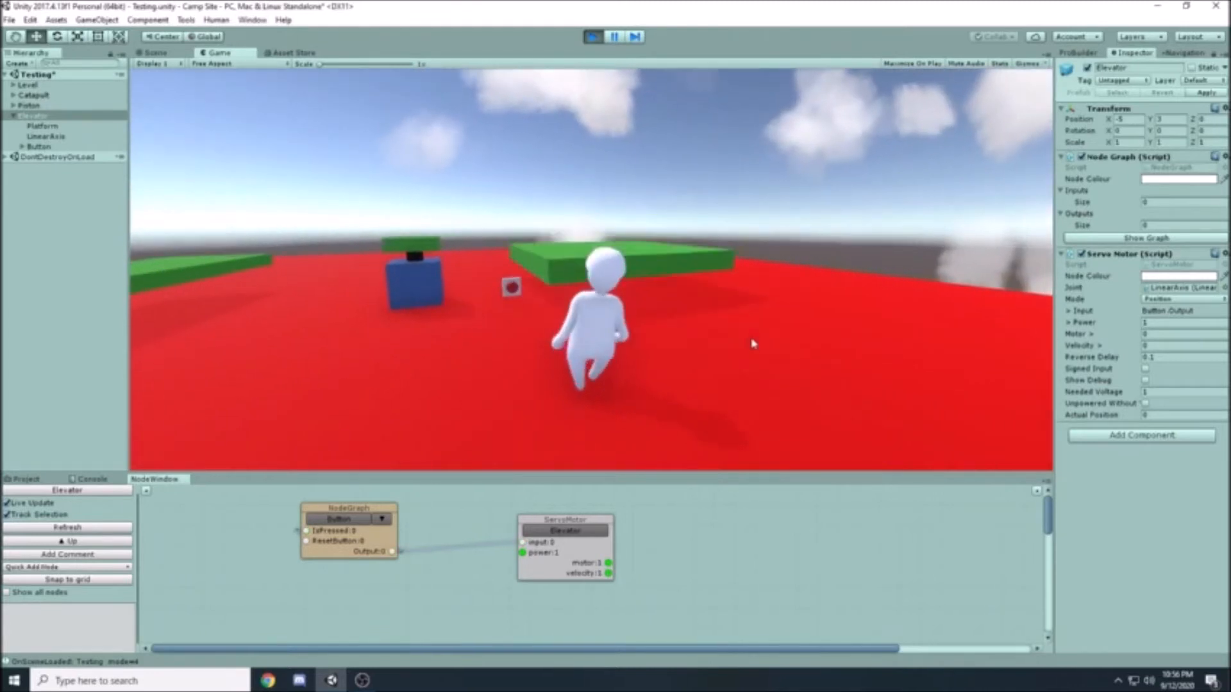
left_click_drag(425, 333, 557, 148)
key("w")
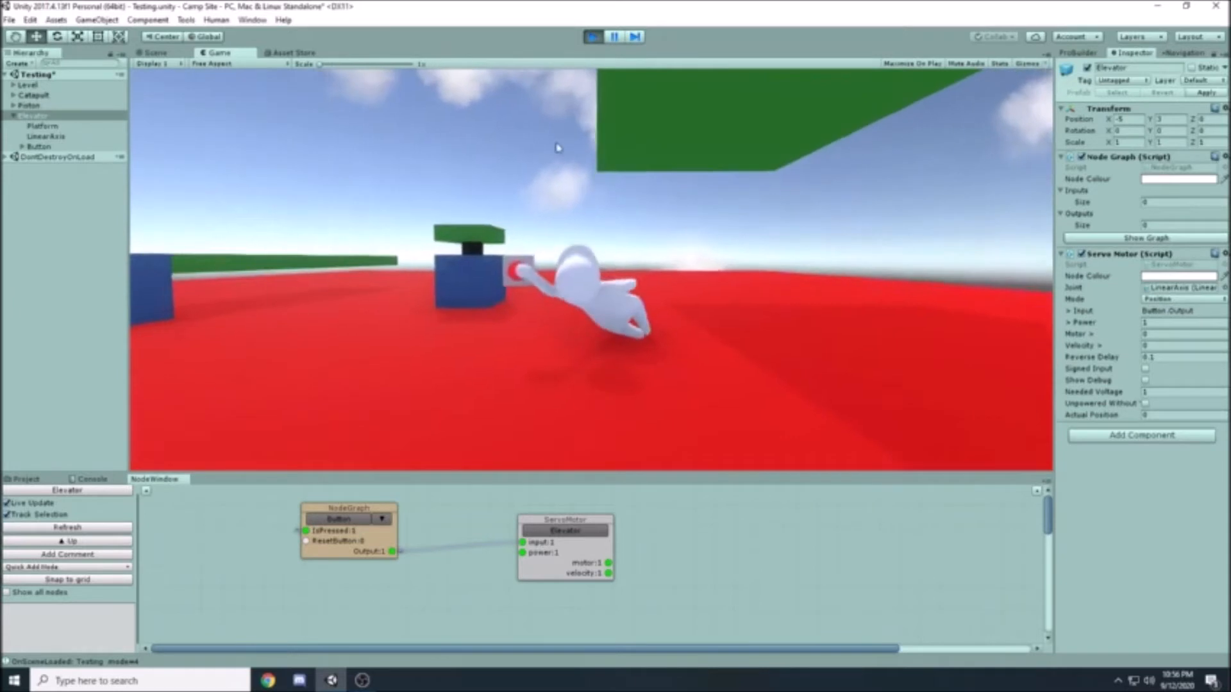
key("s")
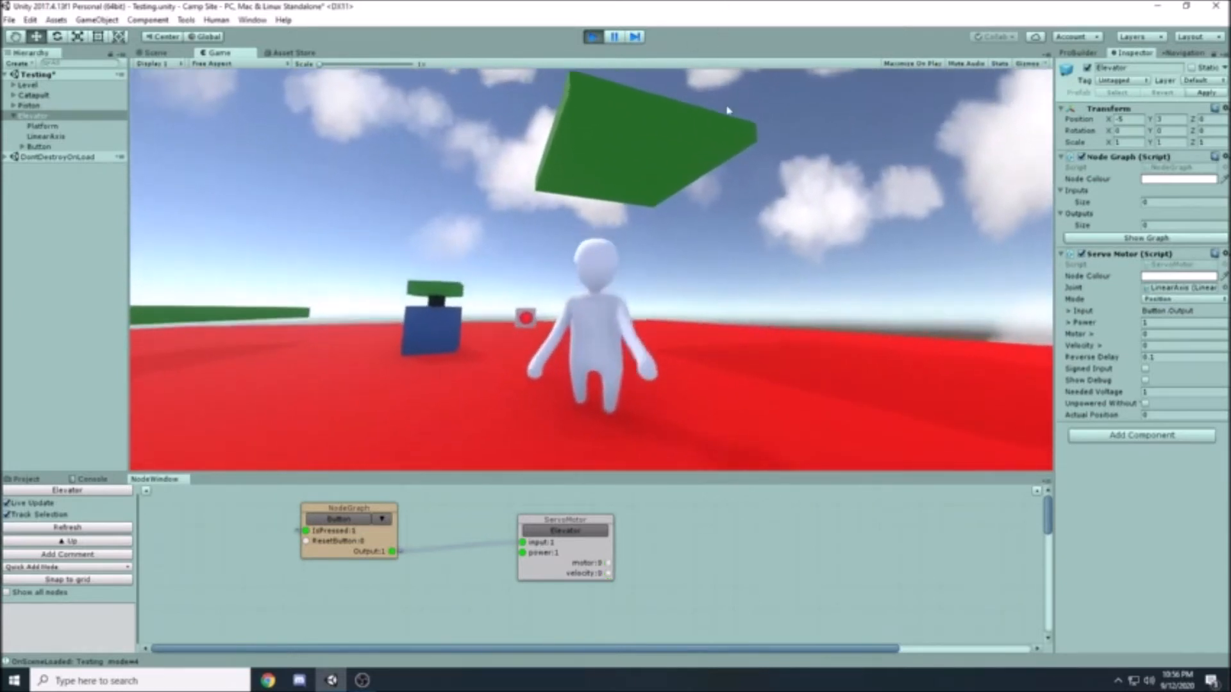
key("w")
left_click_drag(580, 385, 595, 449)
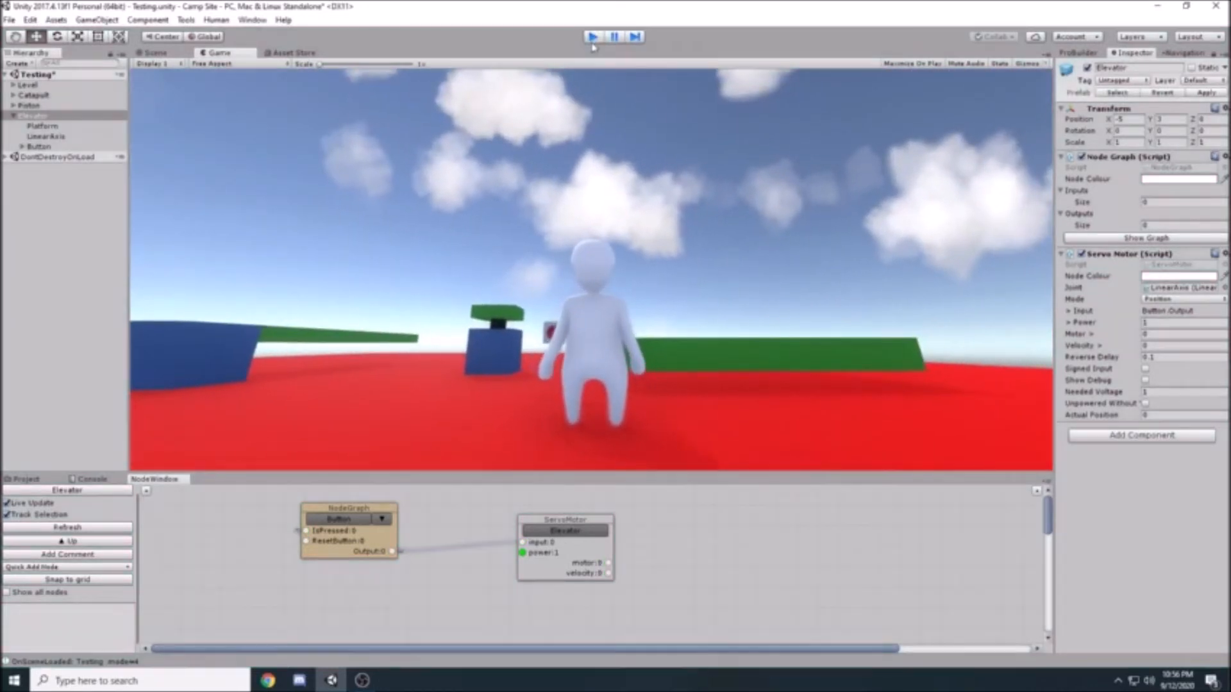
key("ctrl+p")
Set the Servo Motor's mode to Speed, then play-test raising and halting the platform by working the button with the character.
left_click(1148, 301)
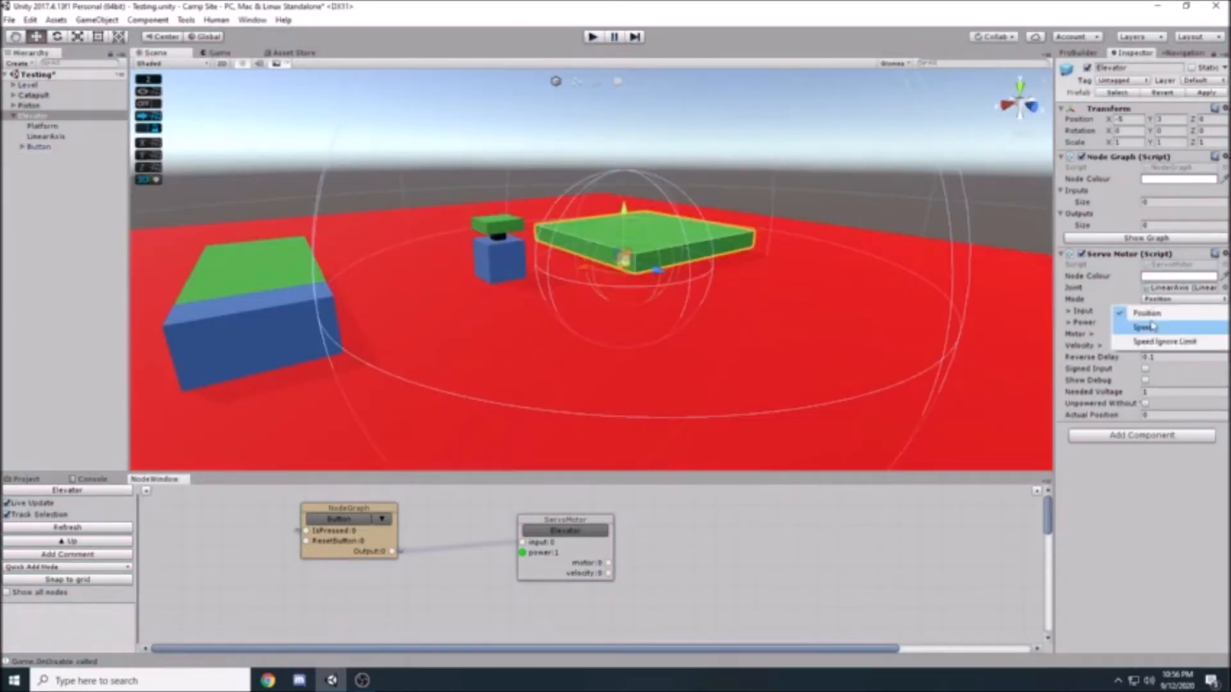
left_click(1151, 328)
left_click(600, 37)
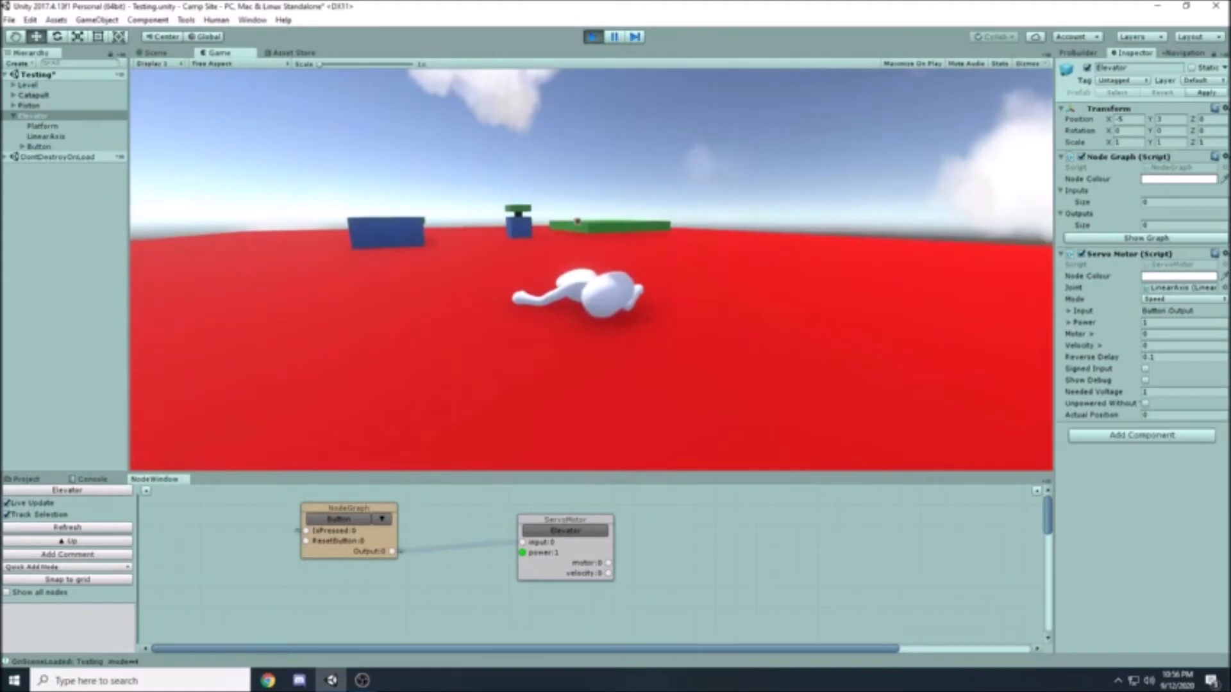
key("w")
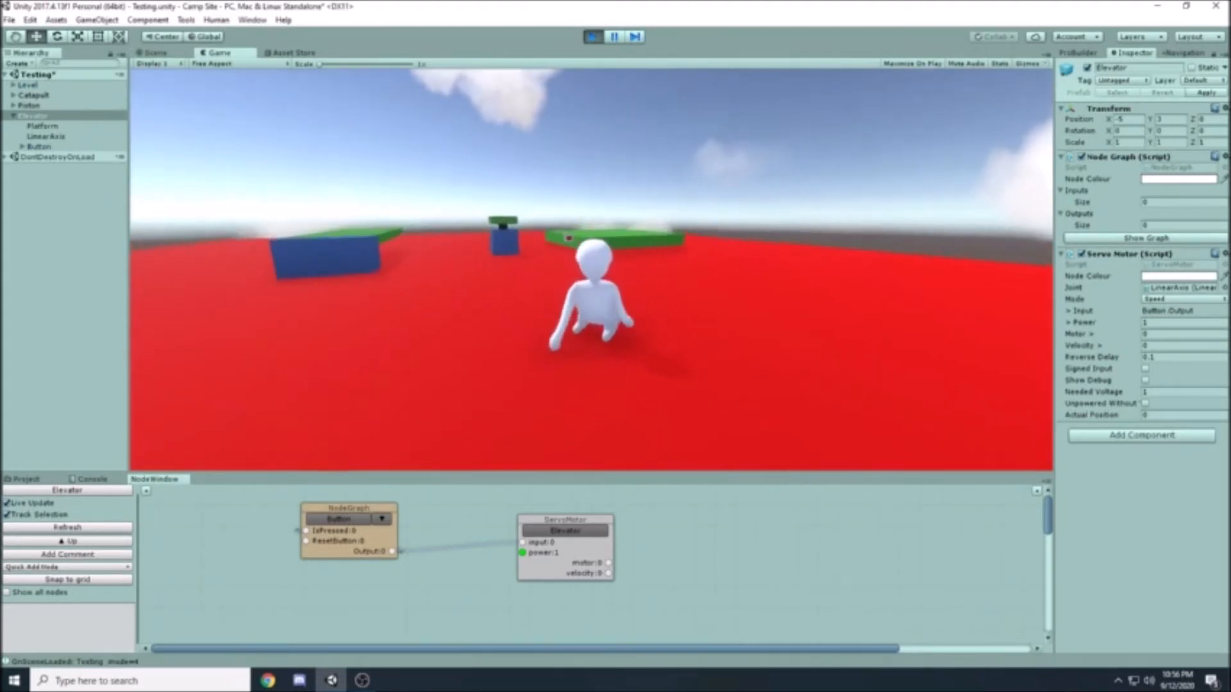
key("w")
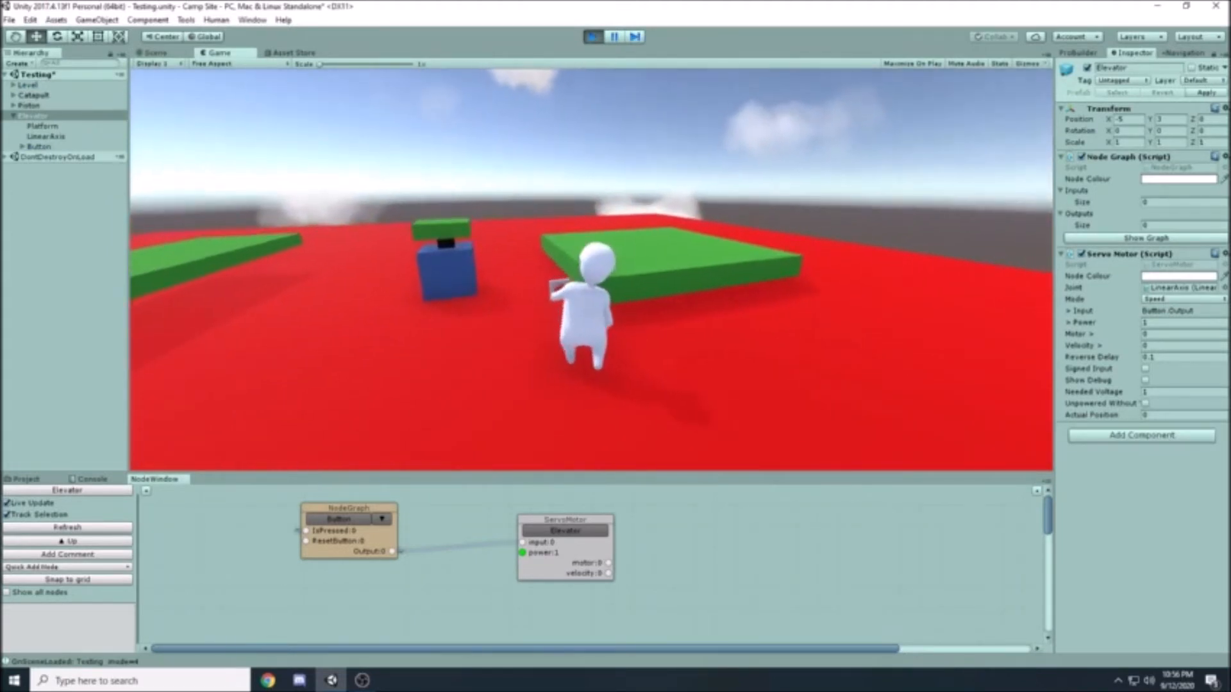
key("s")
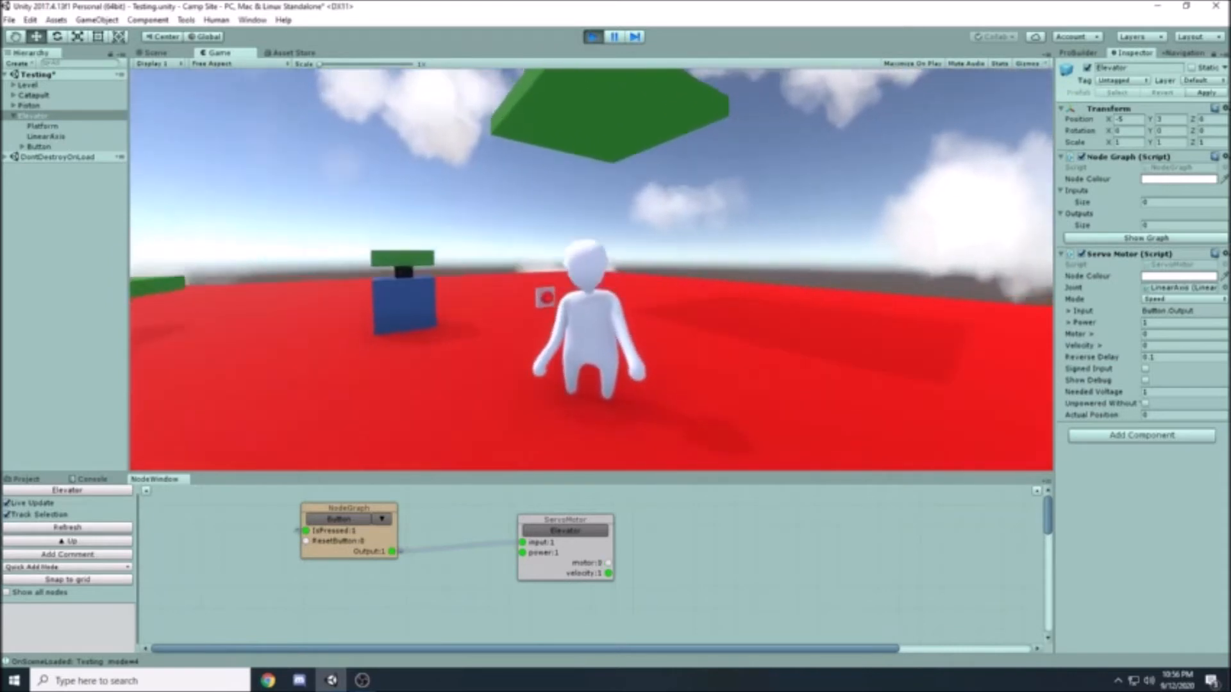
key("w")
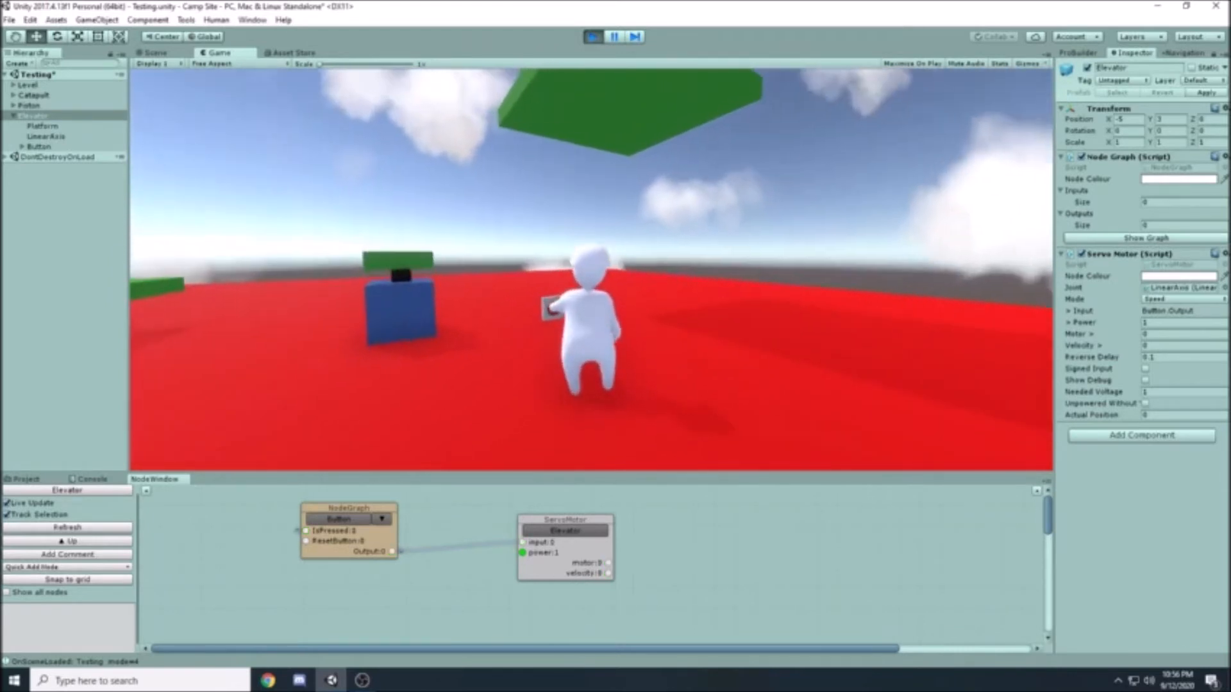
key("s")
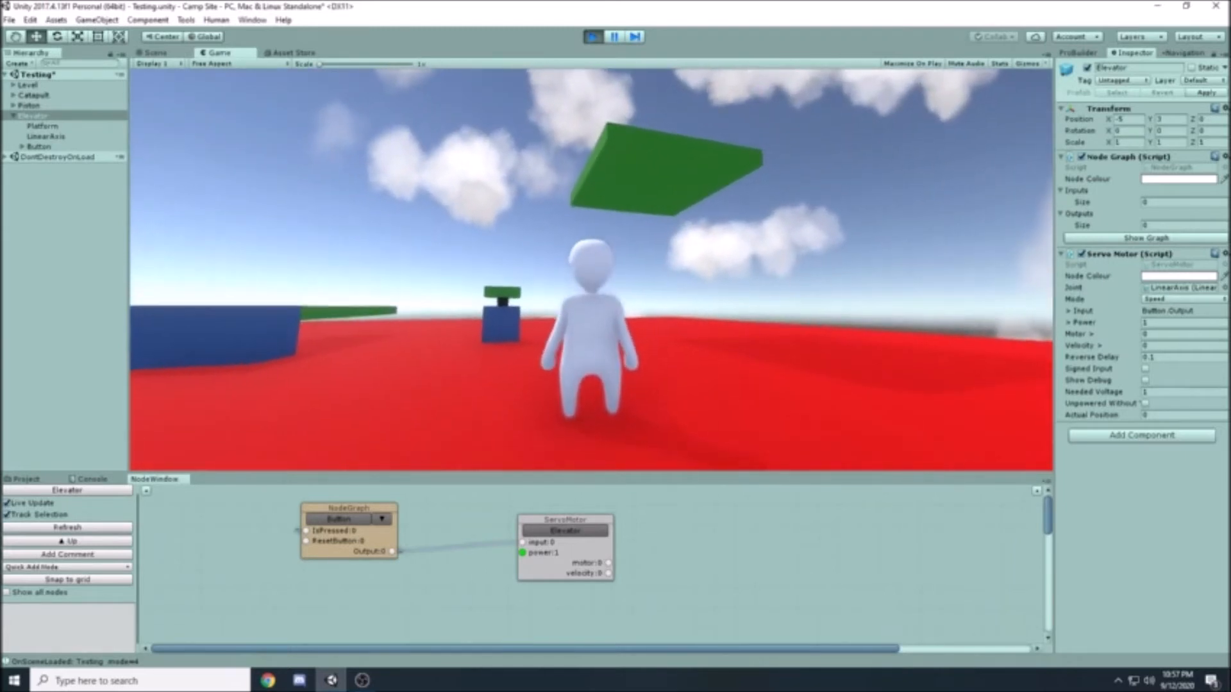
key("ctrl+p")
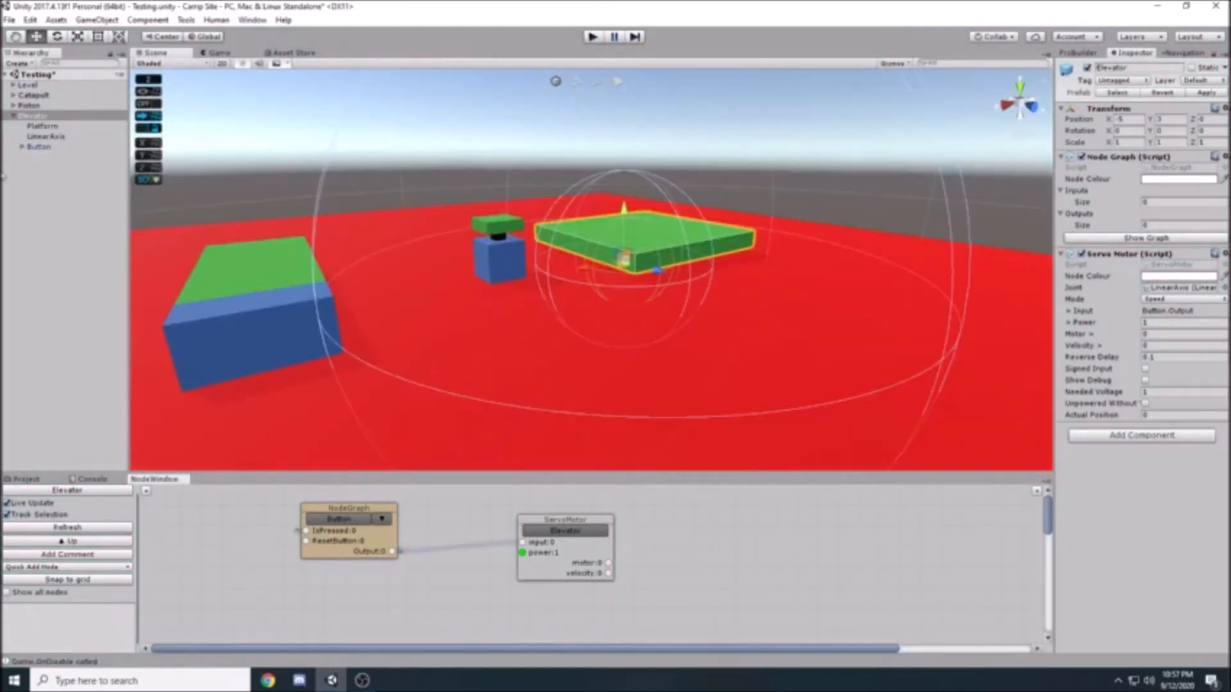
Duplicate the Button under Elevator and place the copy on the opposite side of the platform, at about X -3.59.
left_click(48, 147)
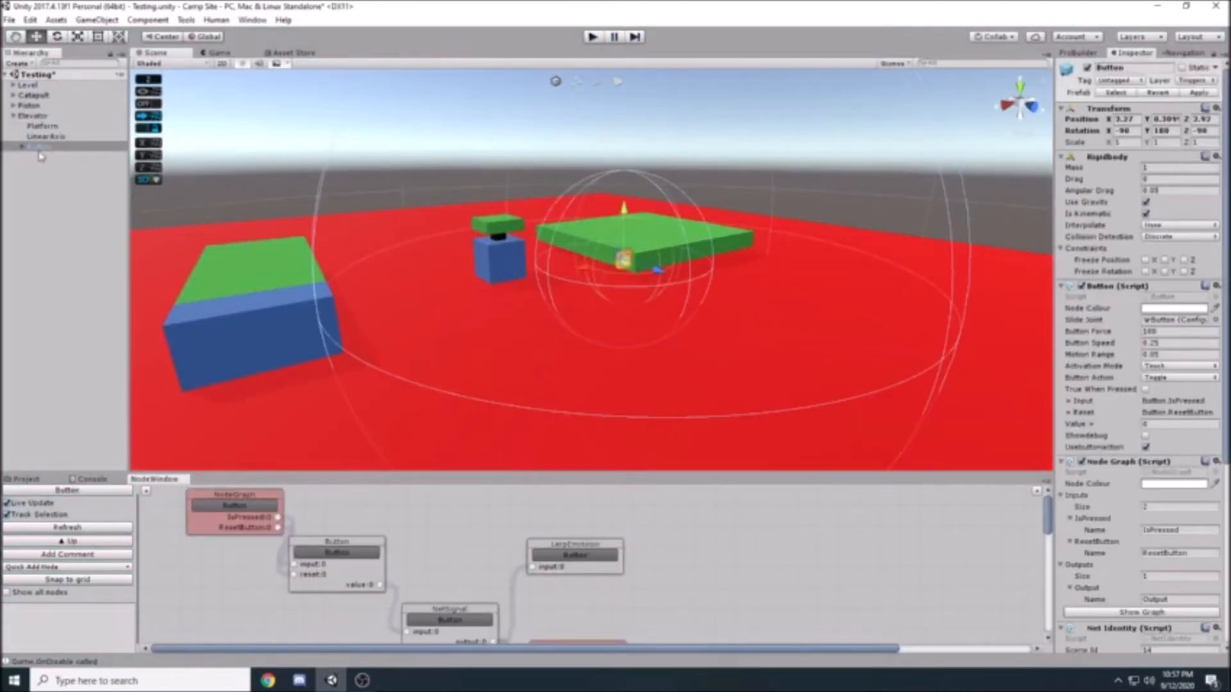
key("ctrl+d")
left_click_drag(716, 243, 820, 275, "alt")
left_click_drag(711, 272, 589, 333, "alt")
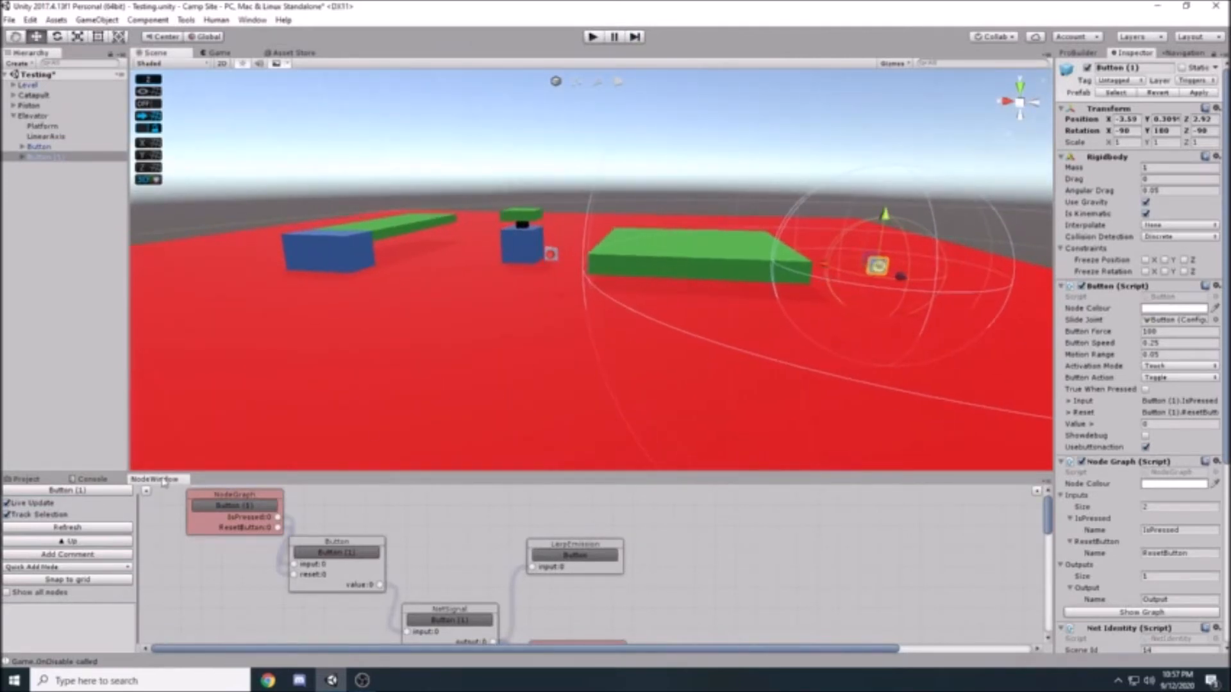
Position the Button (1) node below the Button node in Elevator's graph and connect each button's Output to the other's ResetButton.
left_click(34, 115)
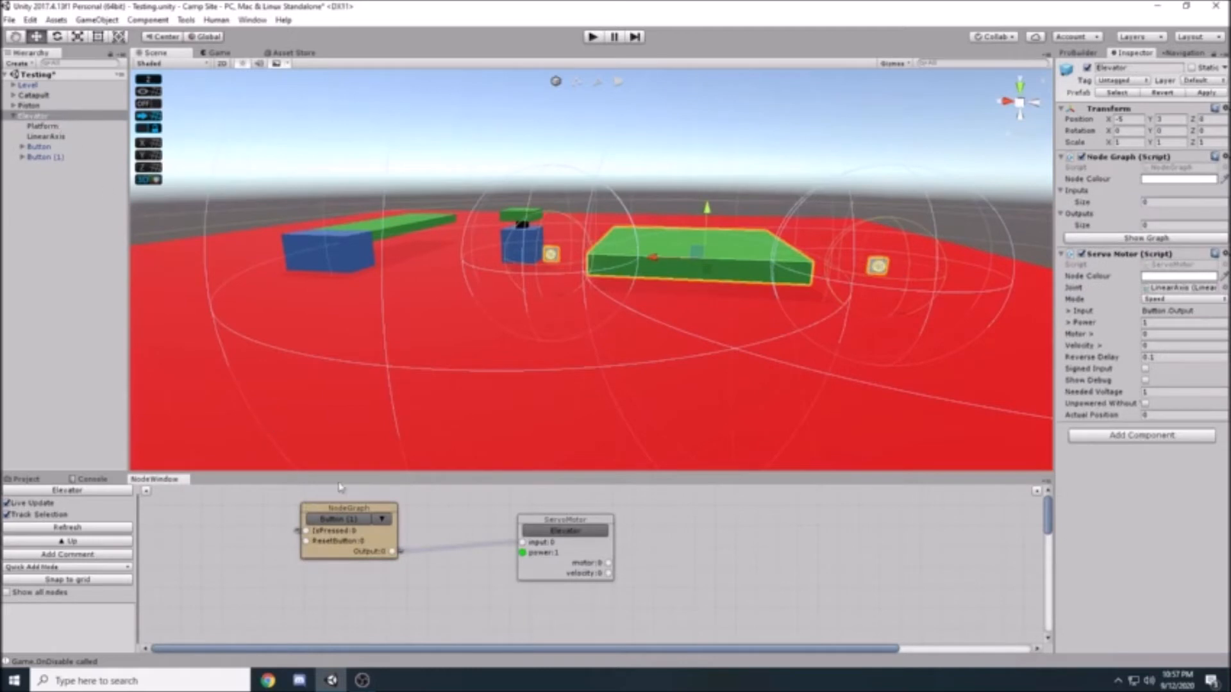
left_click_drag(337, 510, 297, 580)
scroll(341, 525, "down", 1)
scroll(351, 601, "down", 2)
scroll(346, 555, "up", 2)
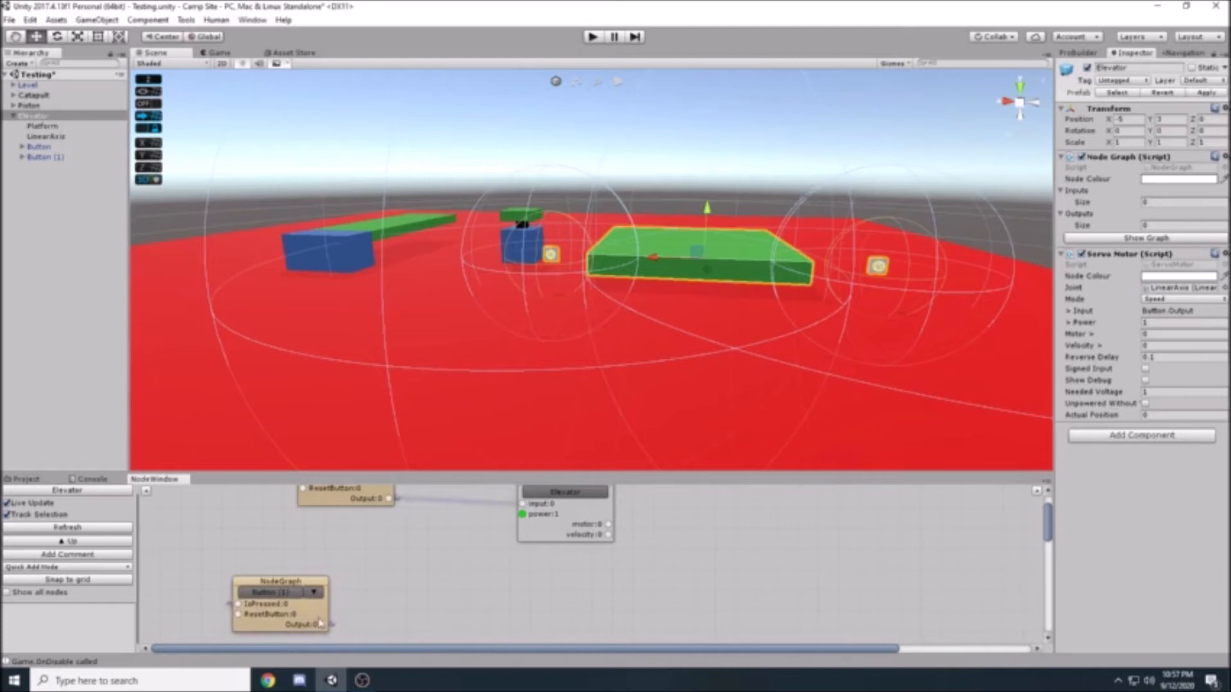
scroll(312, 504, "up", 2)
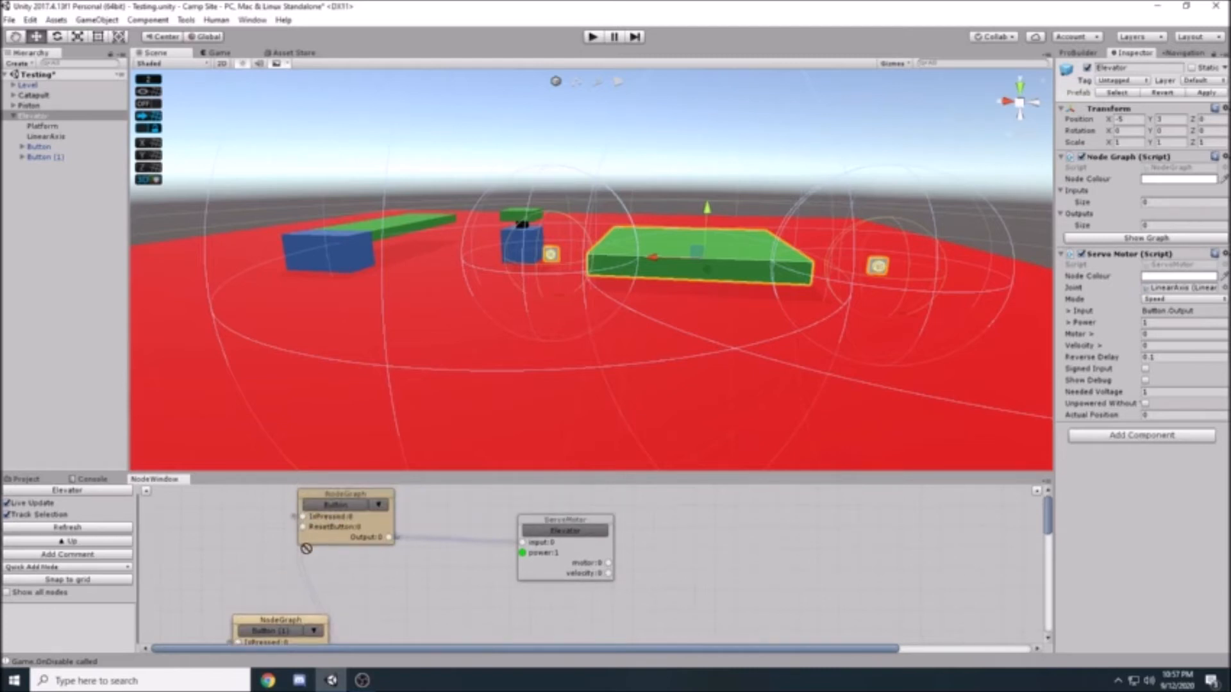
scroll(385, 527, "down", 2)
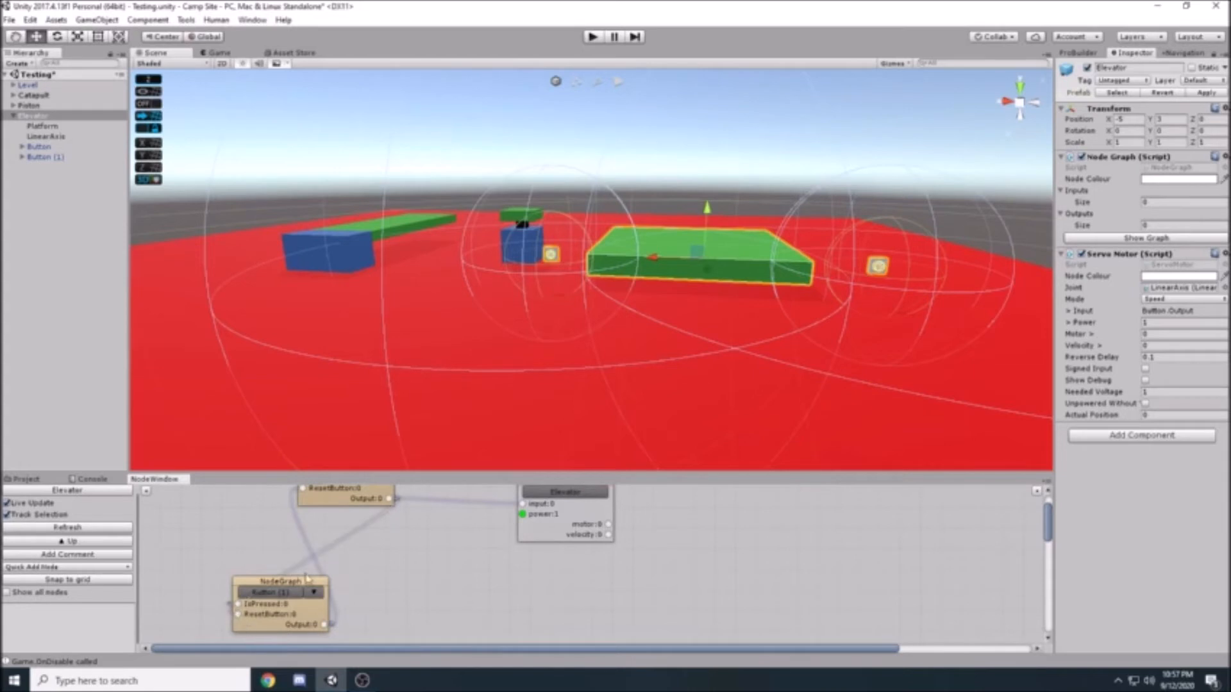
left_click_drag(311, 588, 377, 573)
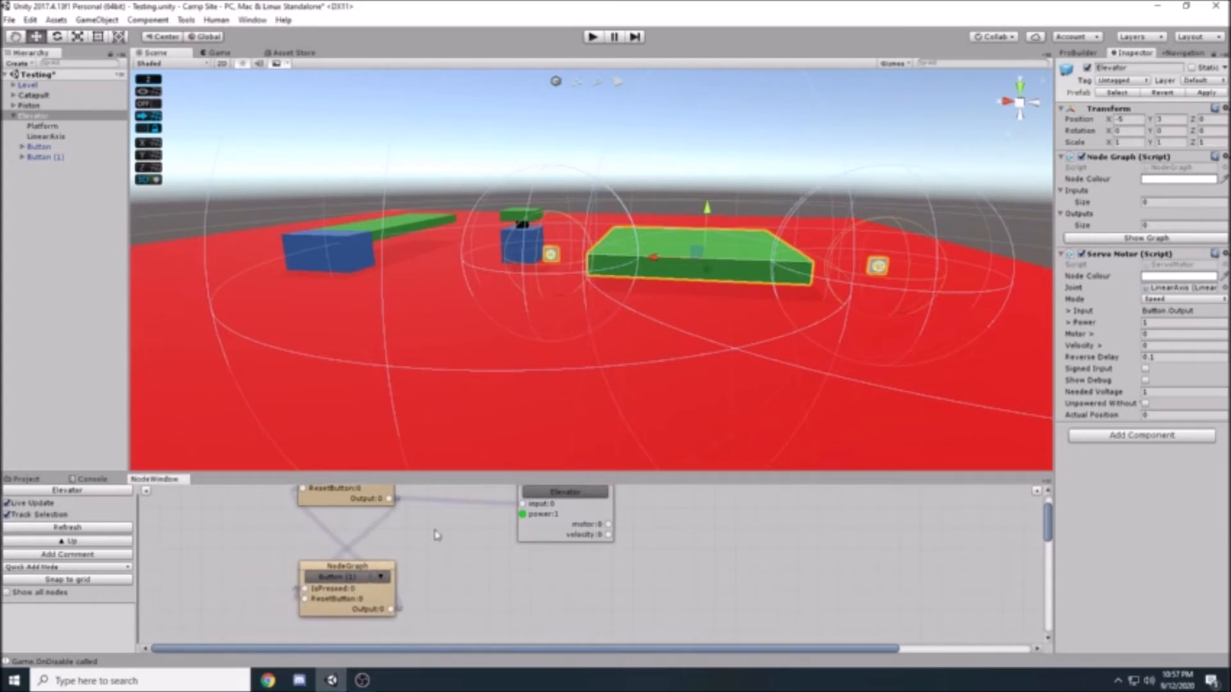
Add Signal Math Mul and SignalMathAdd components to Elevator.
left_click(1091, 438)
type("mul")
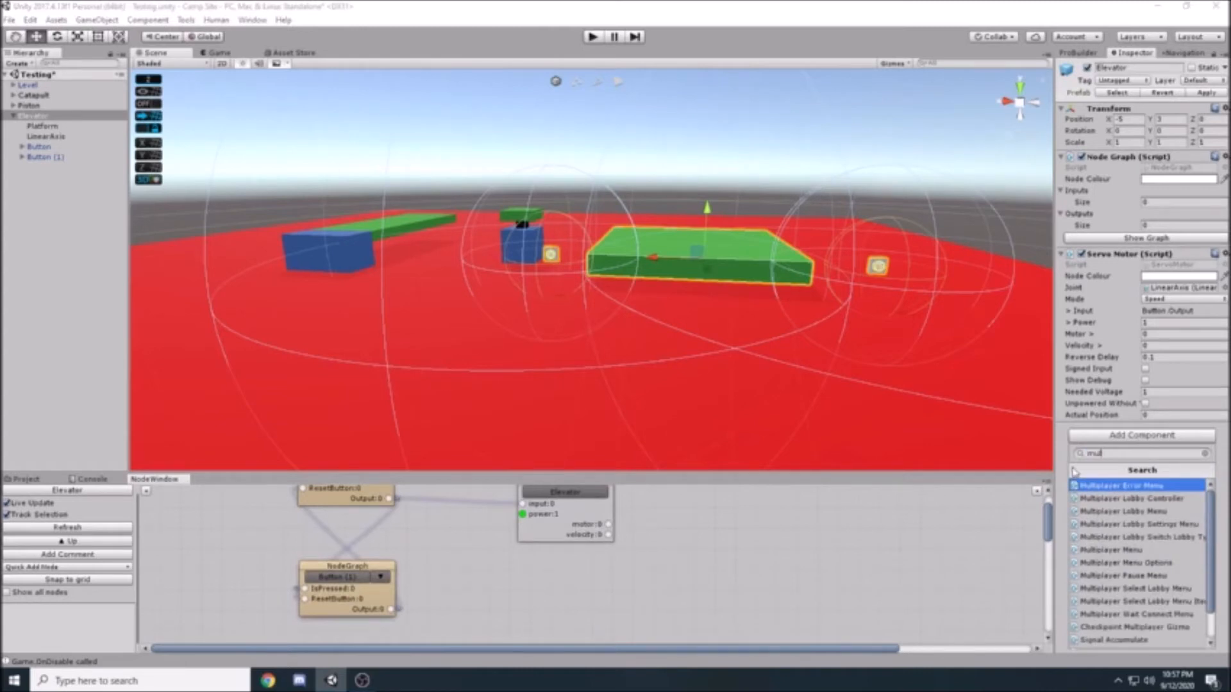
left_click(1135, 634)
left_click(1146, 510)
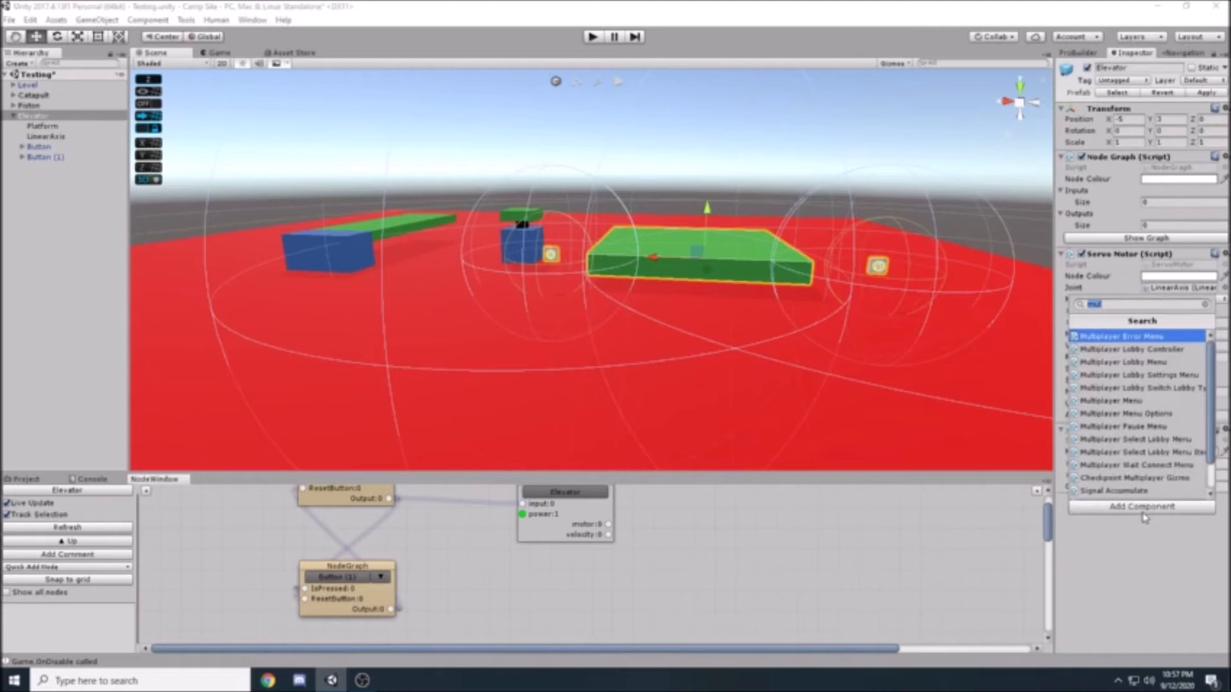
type("add")
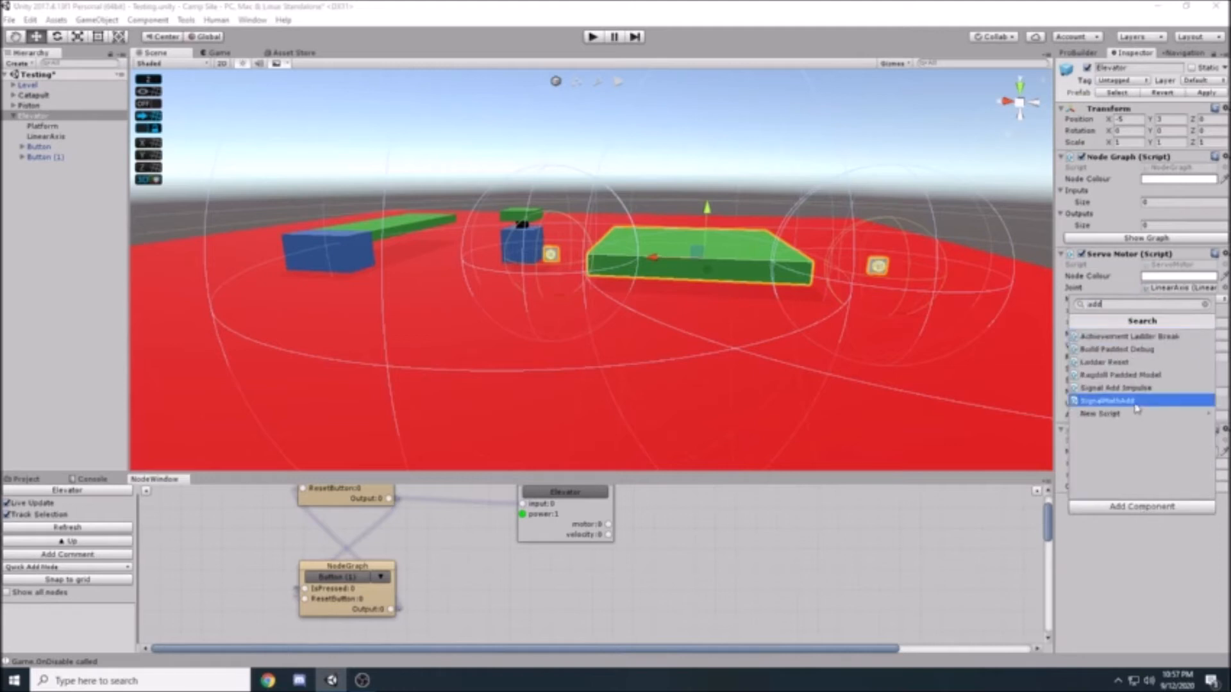
left_click(1136, 403)
Disconnect the ServoMotor's input and arrange the SignalMathAdd and SignalMathMul nodes between the button nodes and the ServoMotor.
left_click_drag(194, 503, 503, 575)
left_click_drag(593, 522, 737, 519)
left_click(667, 539)
left_click_drag(506, 577, 569, 551)
left_click_drag(203, 497, 496, 604)
scroll(462, 590, "down", 1)
left_click_drag(366, 565, 291, 549)
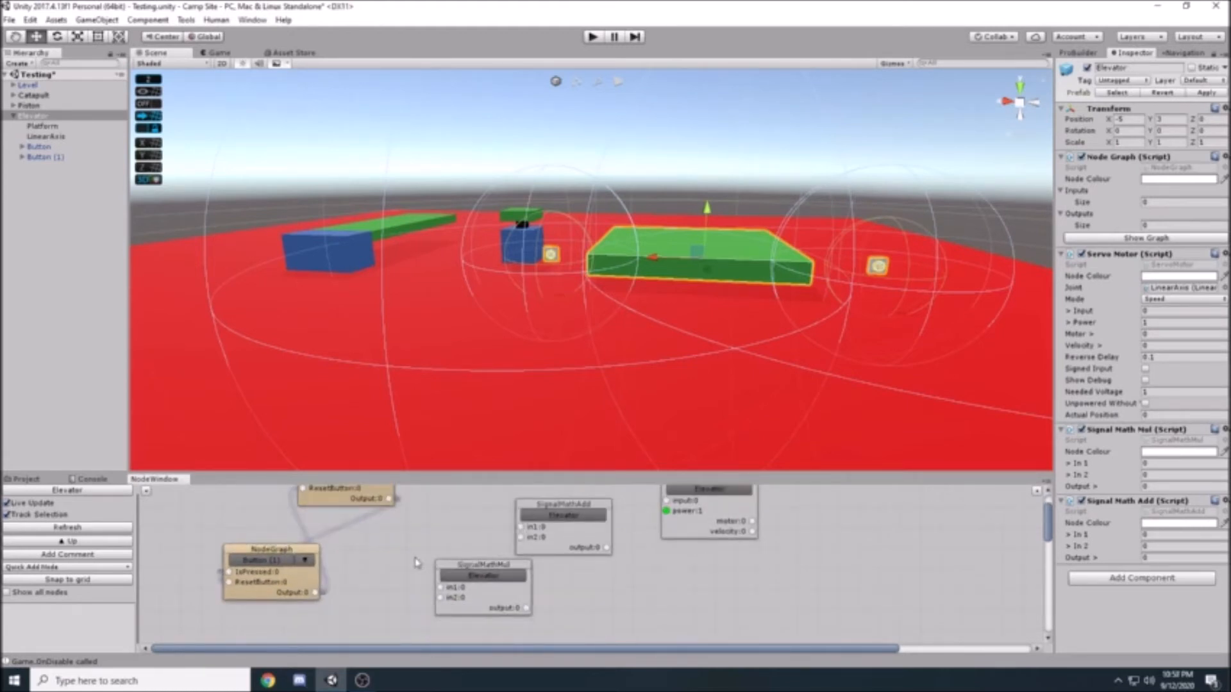
left_click_drag(466, 564, 394, 554)
Connect Button (1)'s Output to SignalMathMul's in1, set its In 2 to -1, and keep Signal Math Add's In 2 at 0.
left_click(1149, 547)
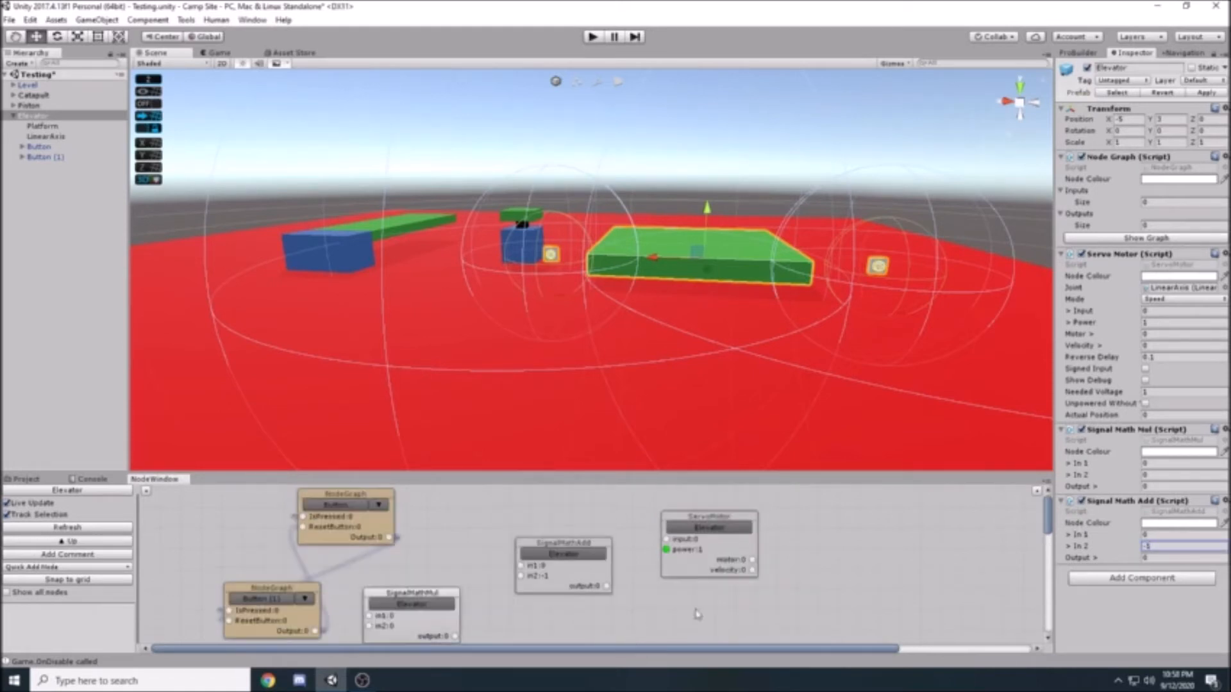
left_click_drag(317, 594, 371, 576)
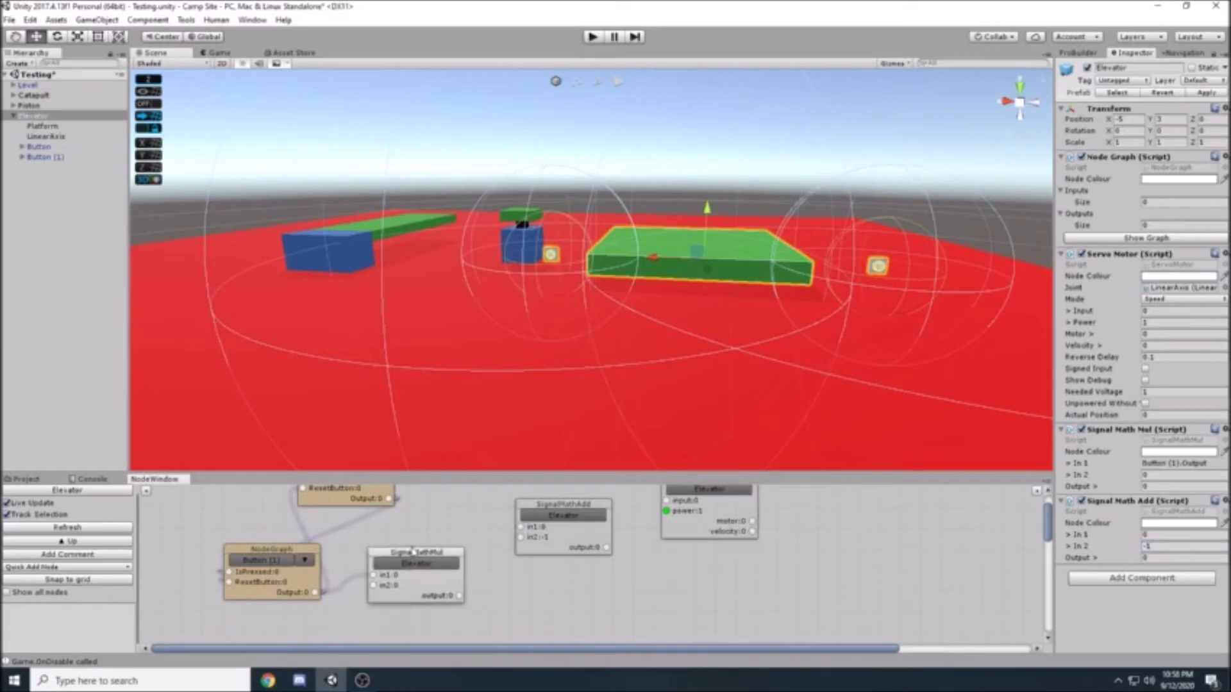
left_click(1164, 547)
left_click(1160, 476)
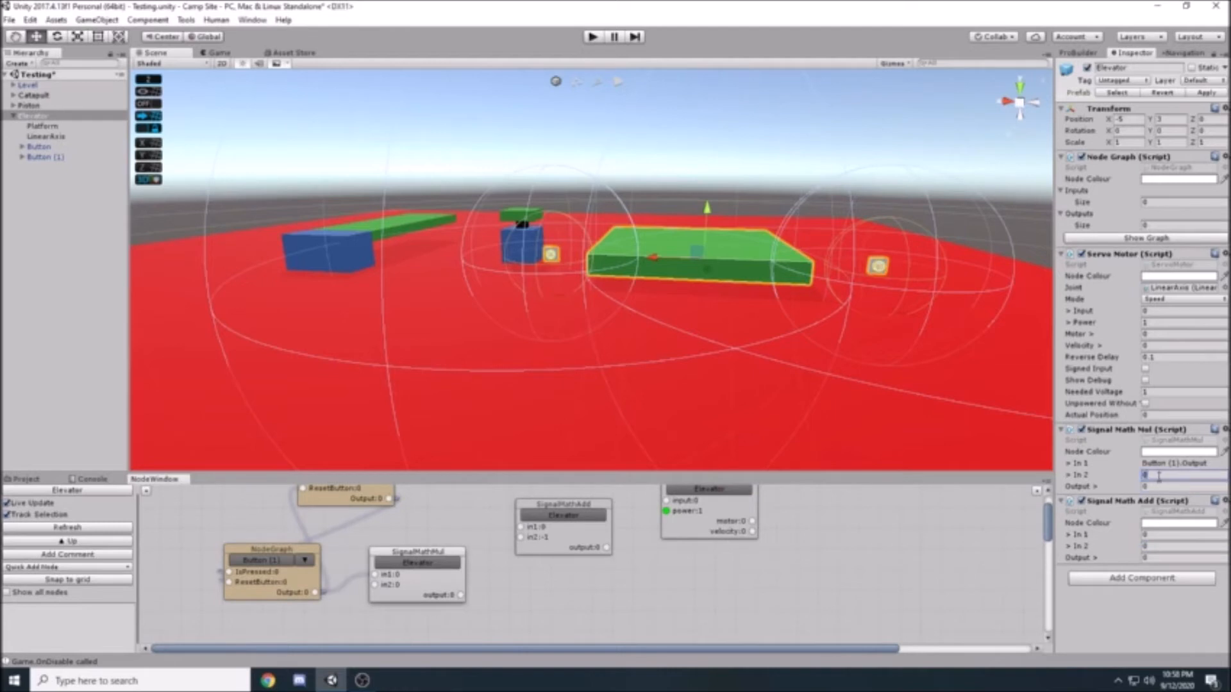
scroll(794, 566, "down", 1)
scroll(566, 567, "up", 2)
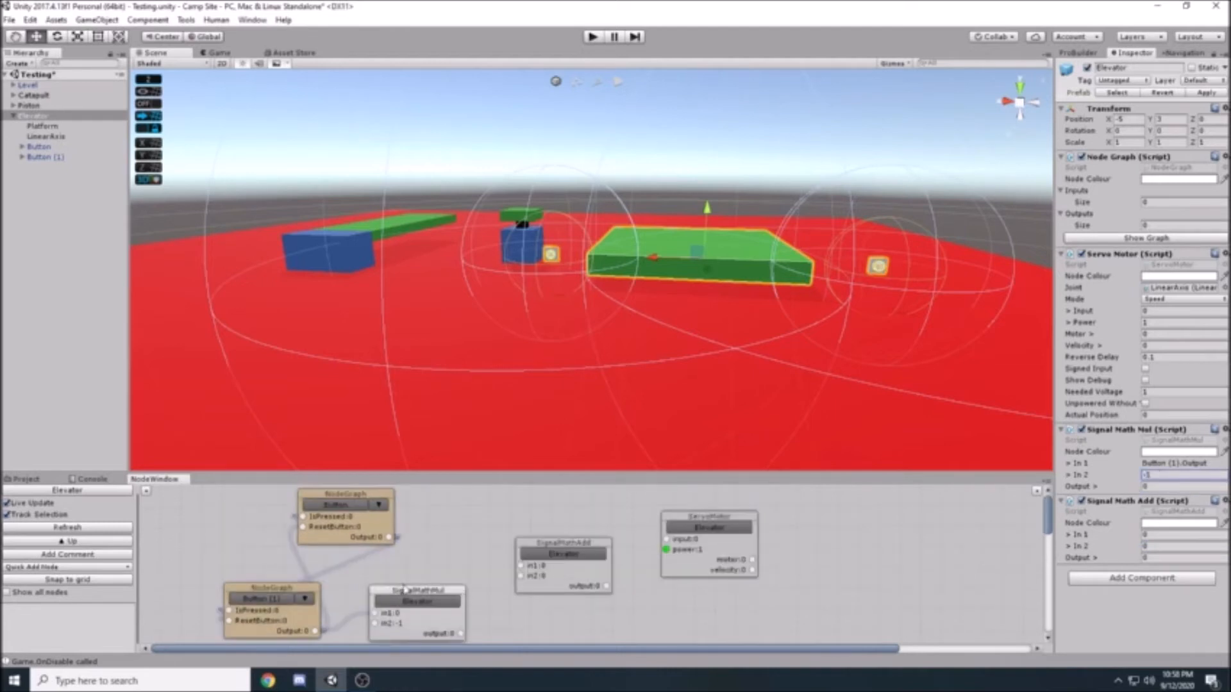
Connect SignalMathMul's output to SignalMathAdd's in2, Button's Output to its in1, and SignalMathAdd's output to the ServoMotor's input.
left_click_drag(404, 589, 396, 582)
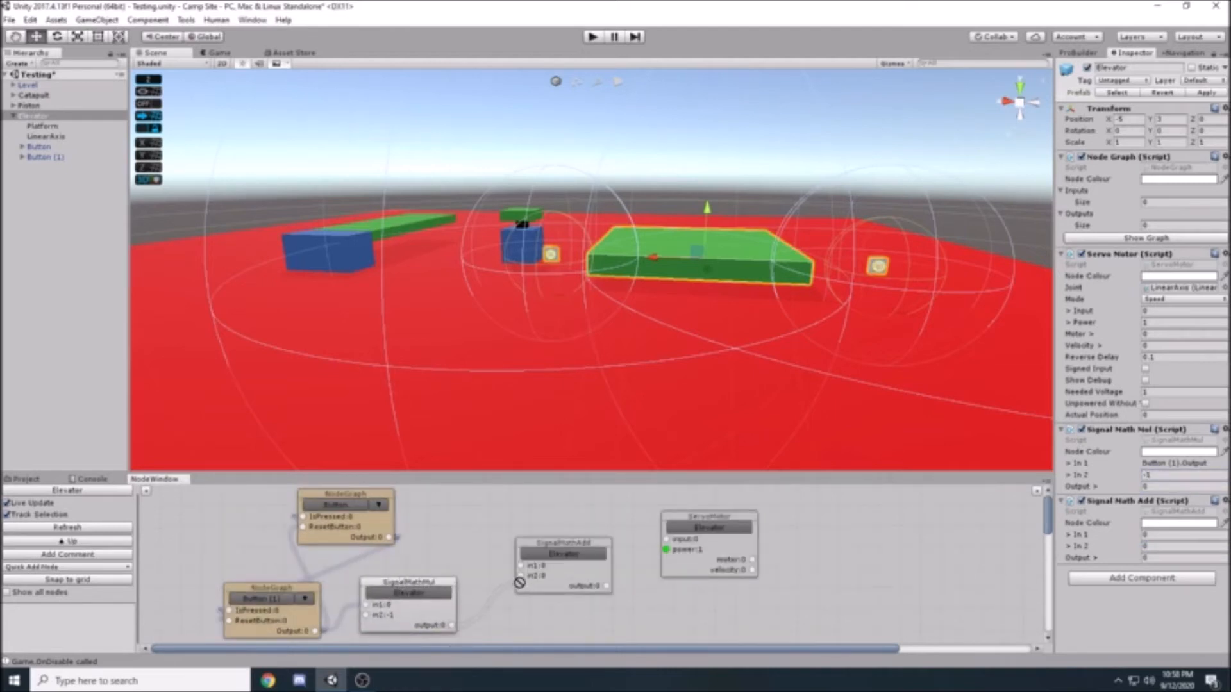
left_click_drag(456, 620, 451, 628)
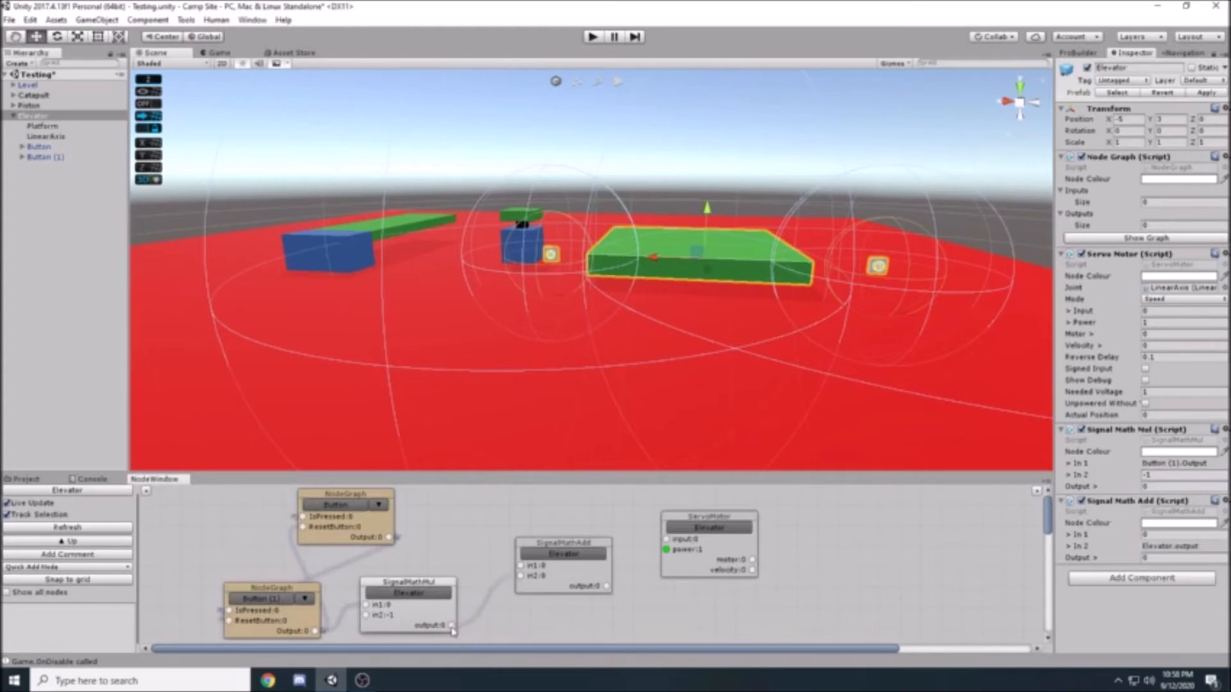
left_click_drag(523, 569, 520, 565)
left_click_drag(663, 539, 685, 533)
Run the scene and walk the character to the first button to test raising and stopping the platform.
left_click(593, 38)
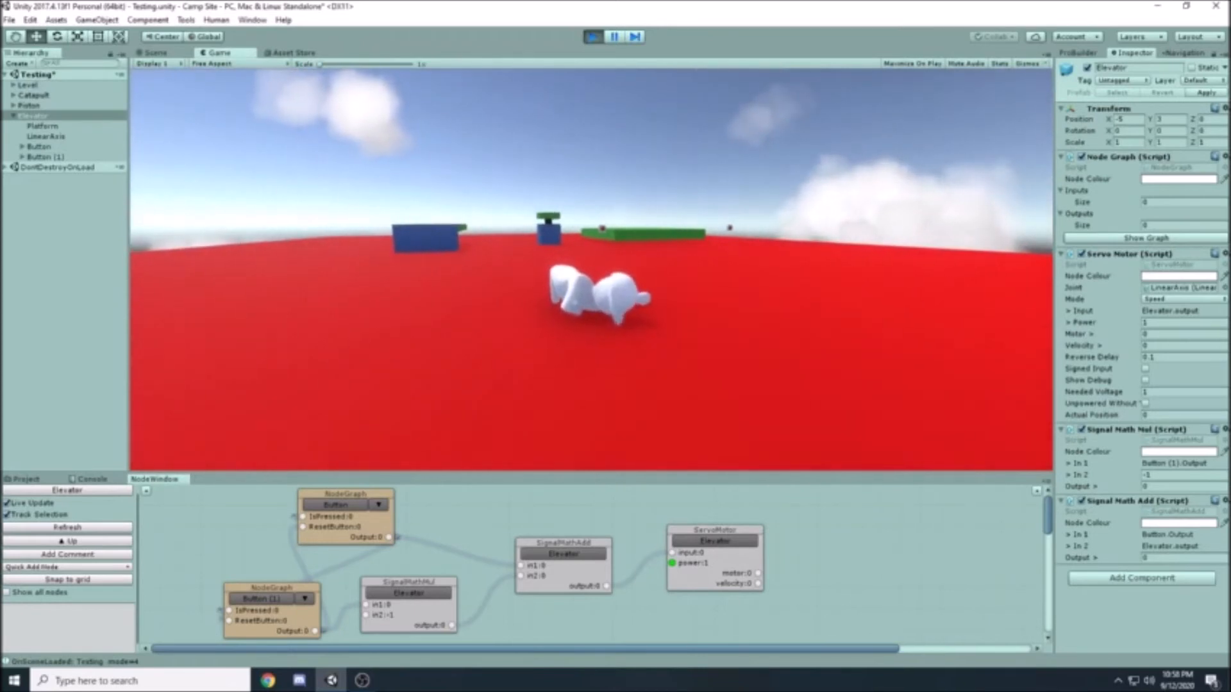
key("w")
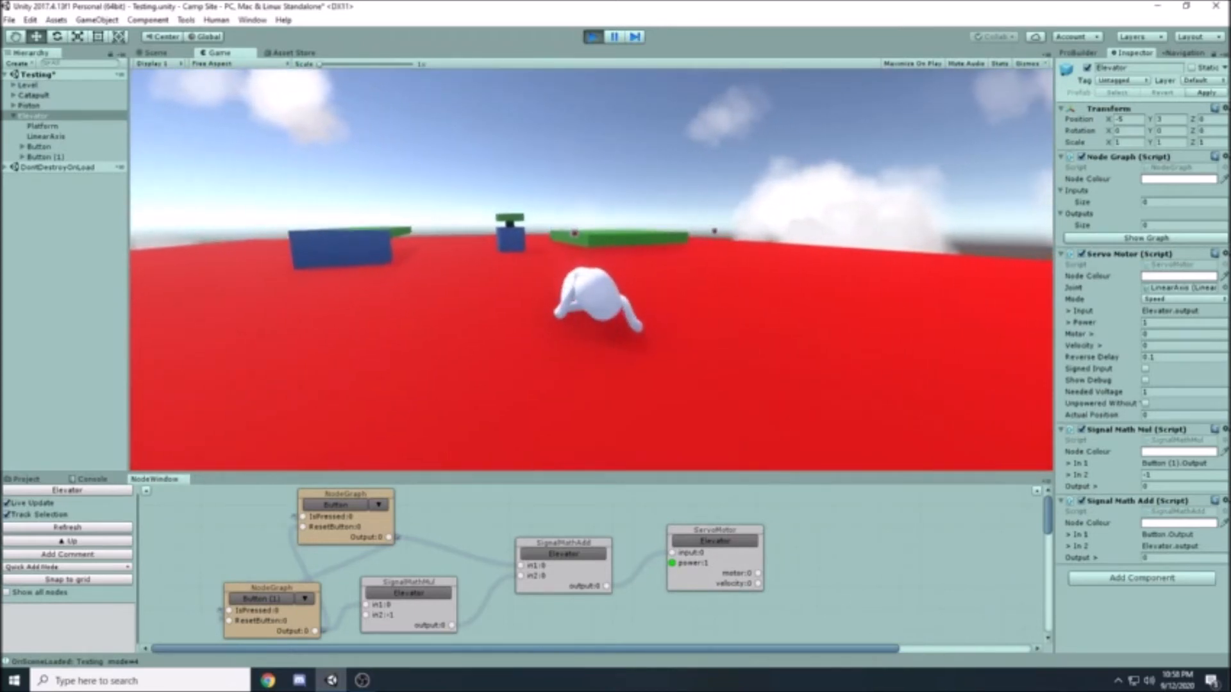
key("w")
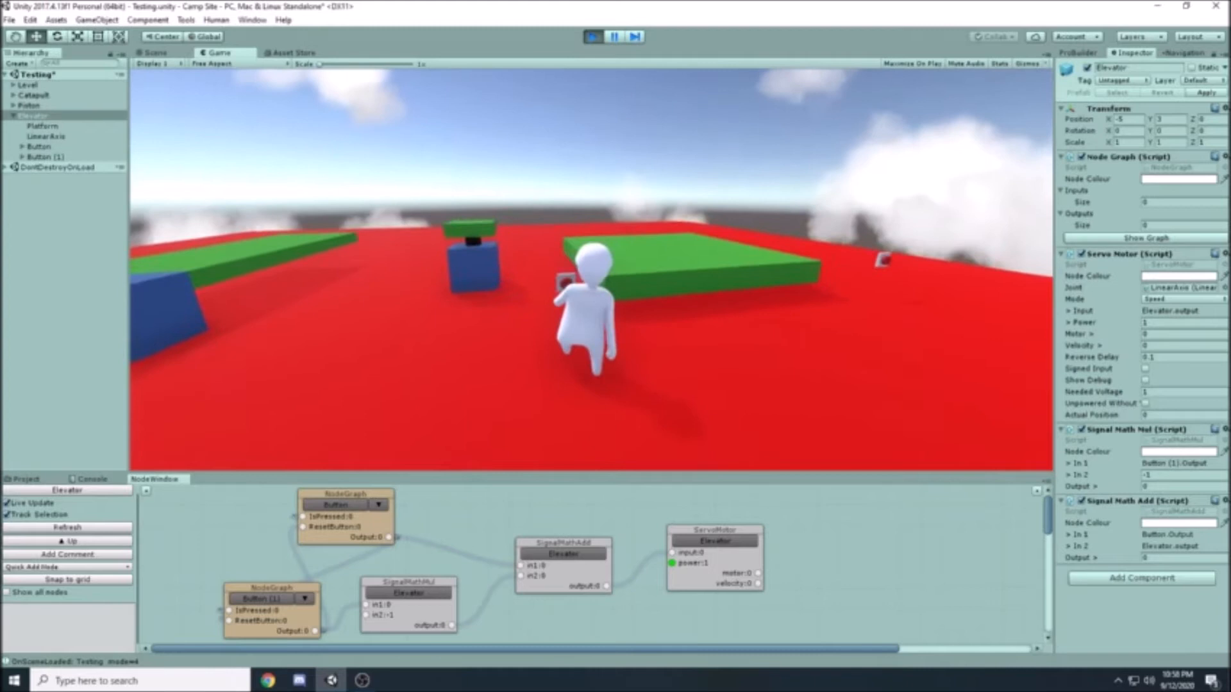
key("s")
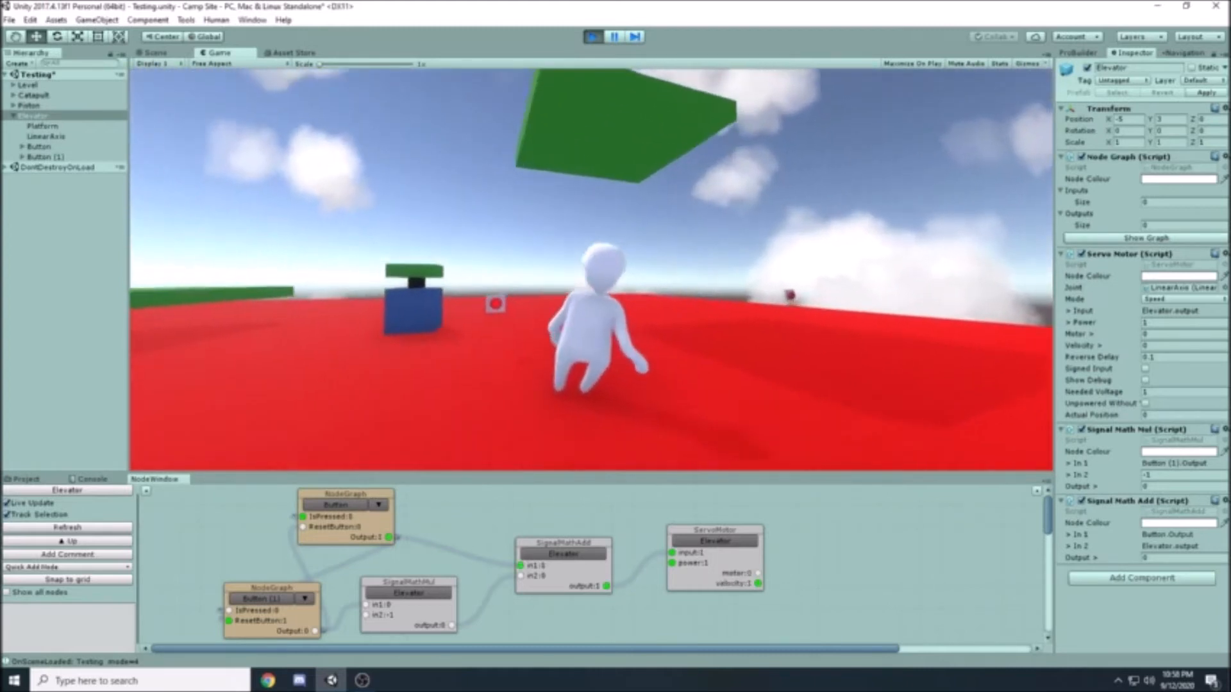
key("w")
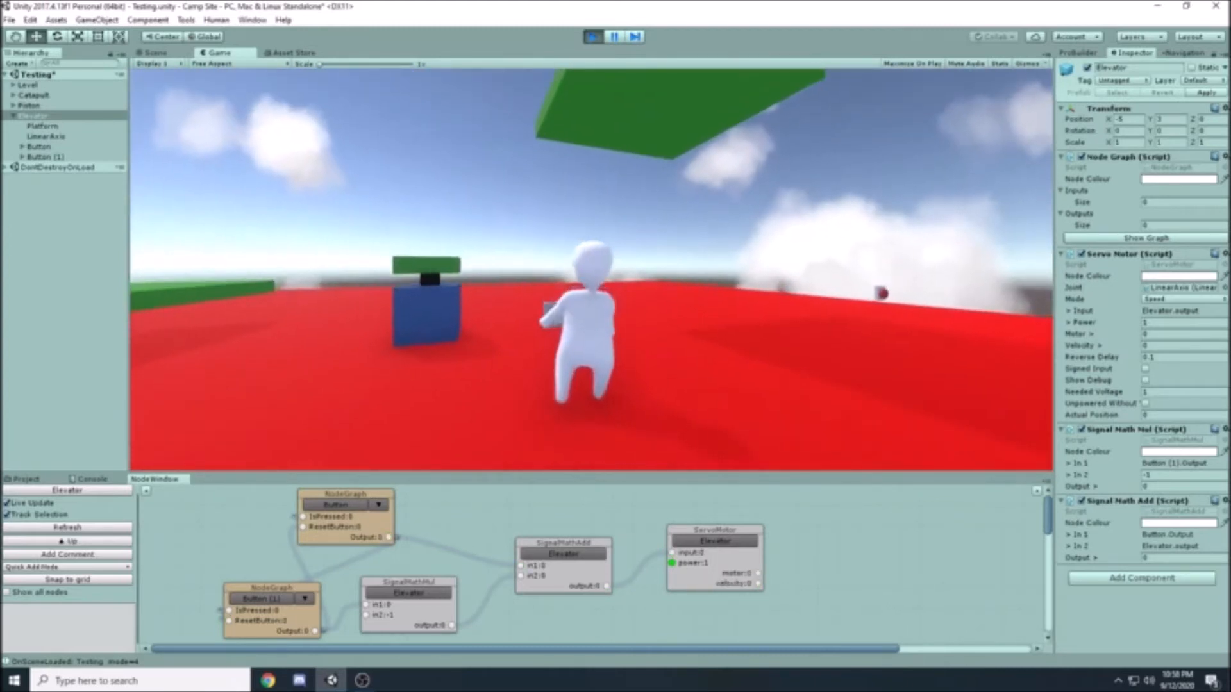
Walk the character to the second button to test lowering the elevator platform, and return to editing the Piston.
key("w")
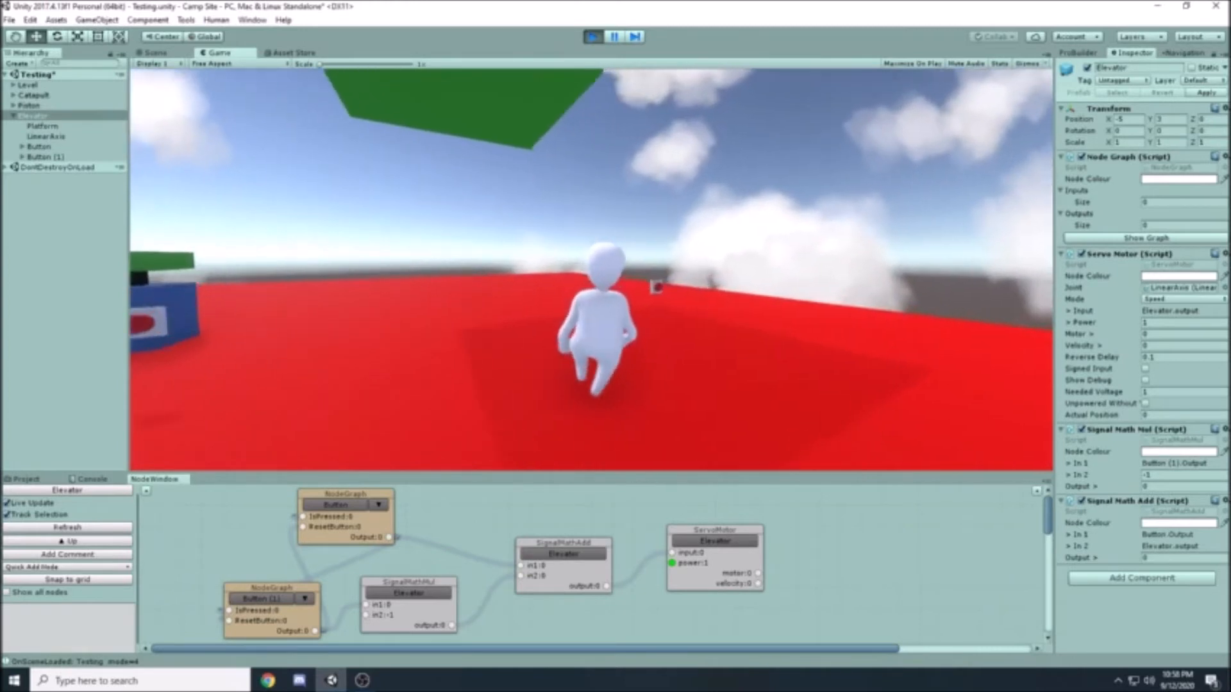
key("w")
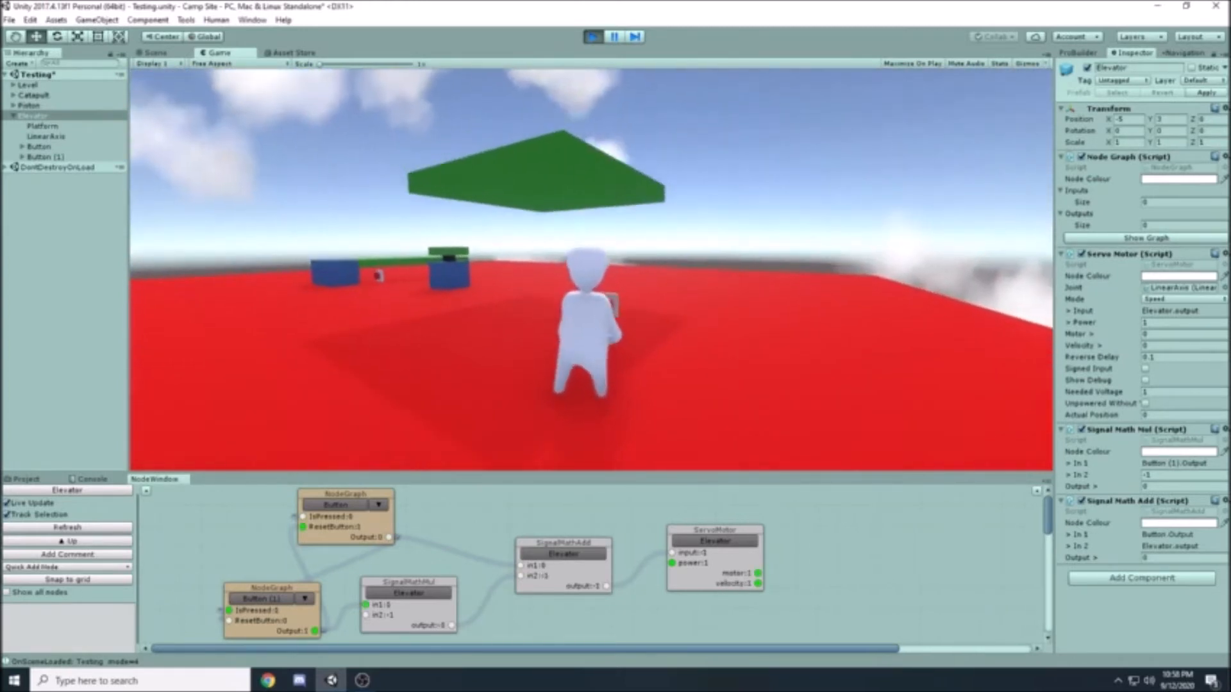
key("w")
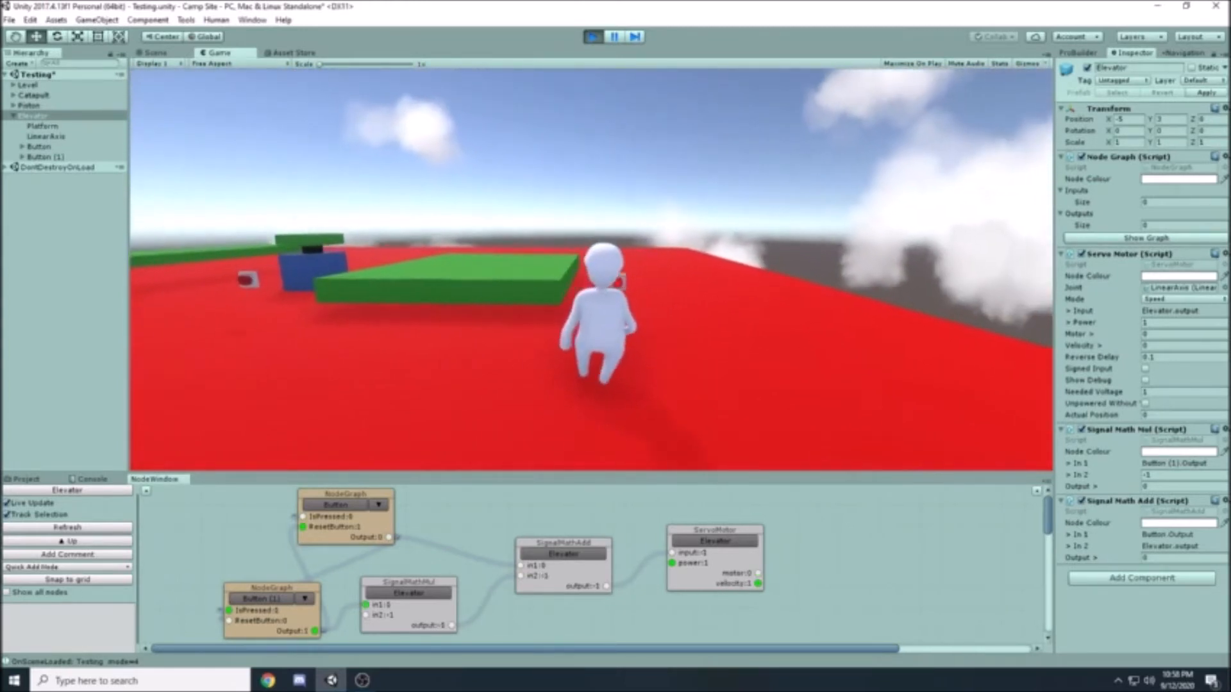
key("a")
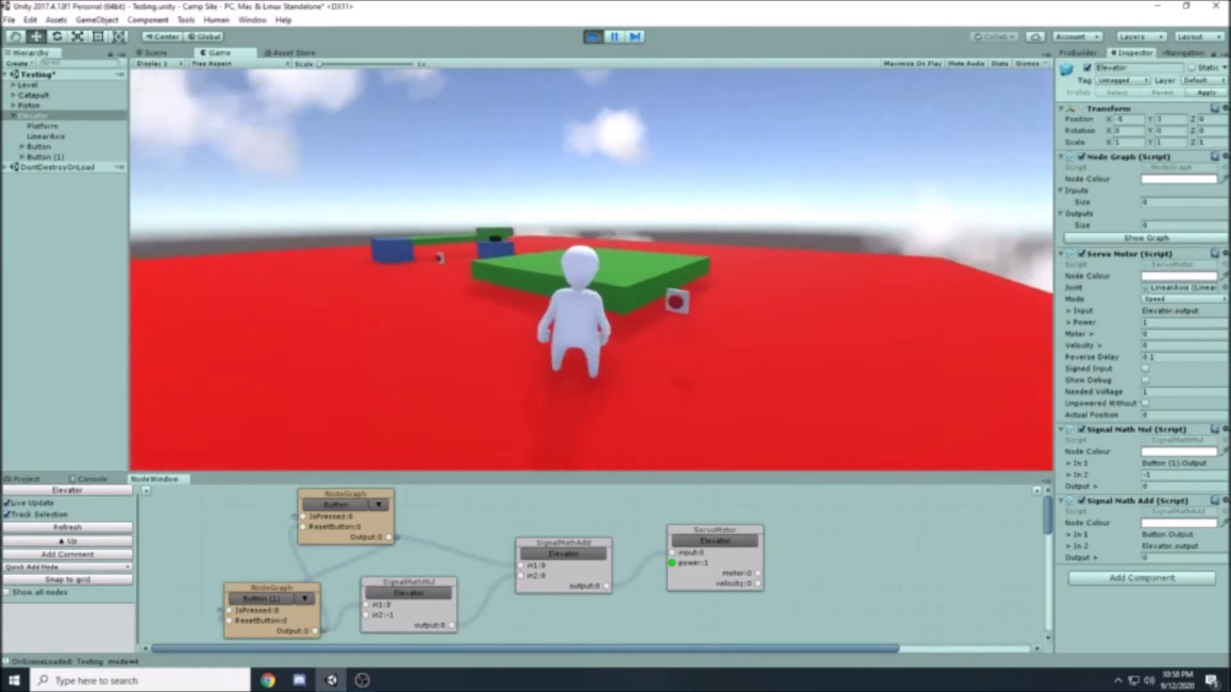
key("w")
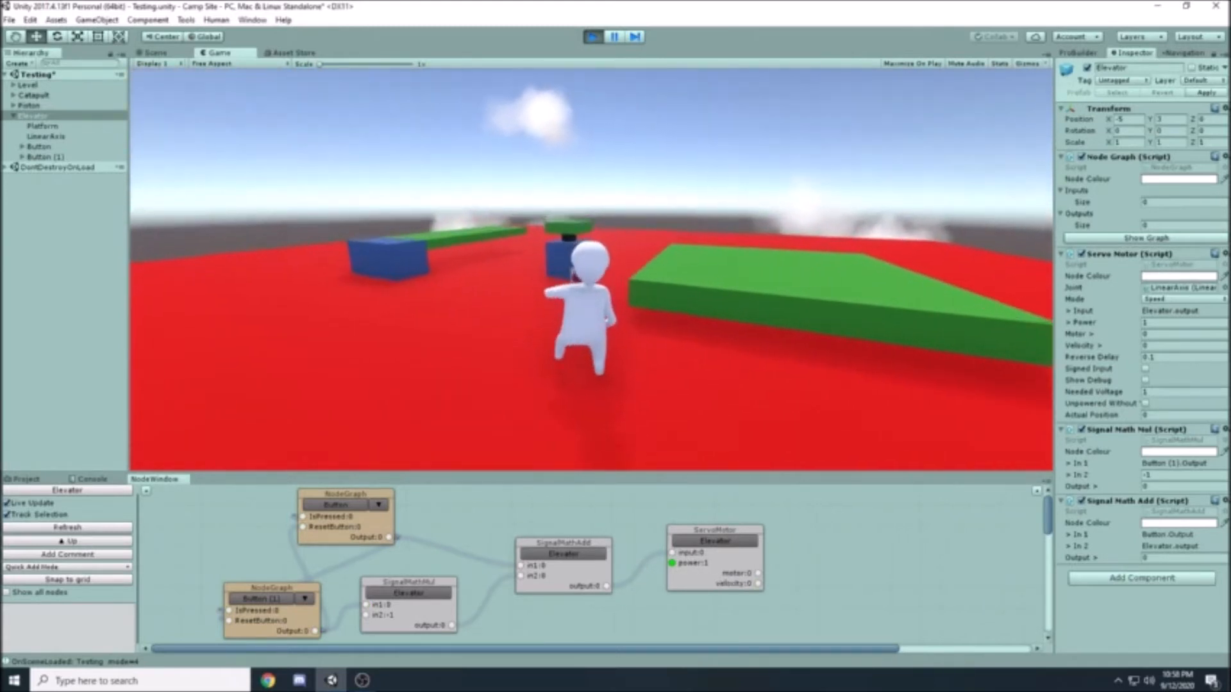
key("s")
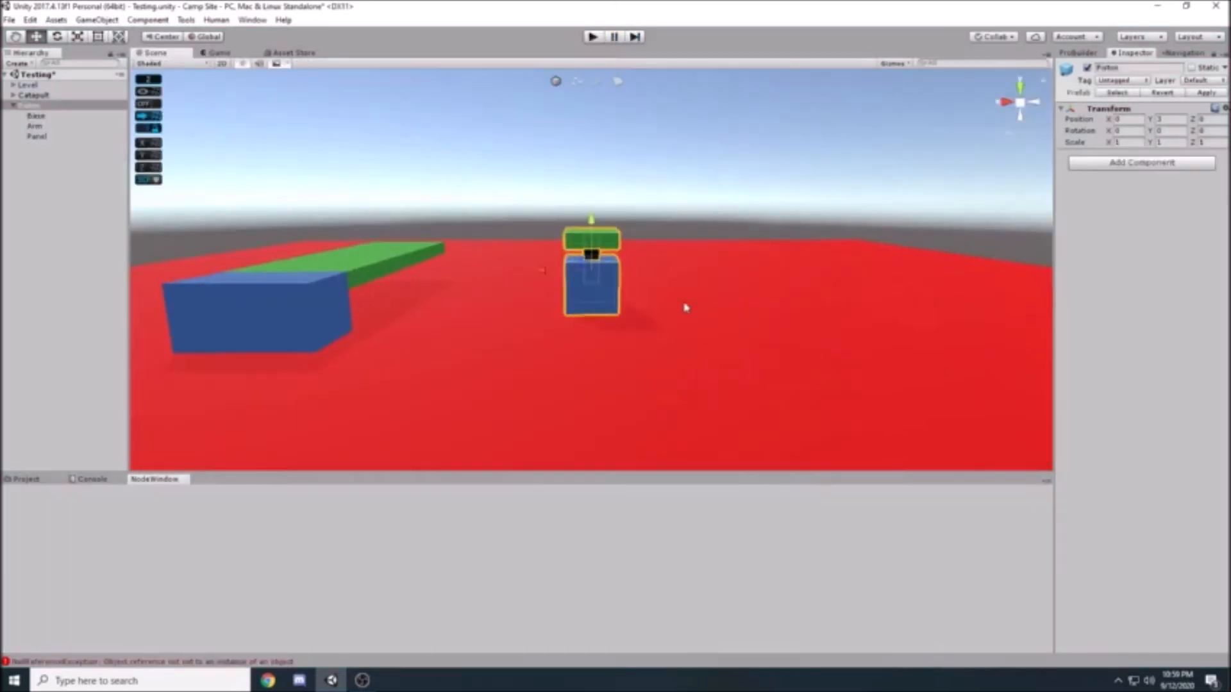
Set the scale of the Piston's Panel to 0.8 on X and Z.
left_click(678, 186)
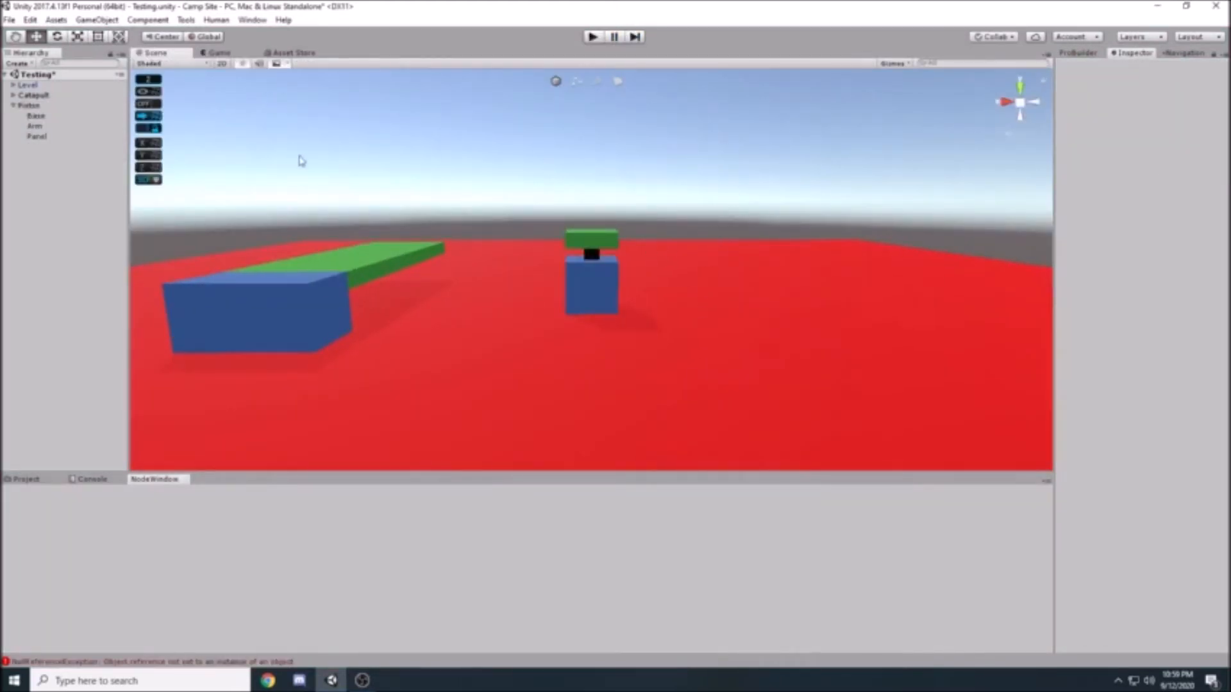
left_click(598, 286)
key("f")
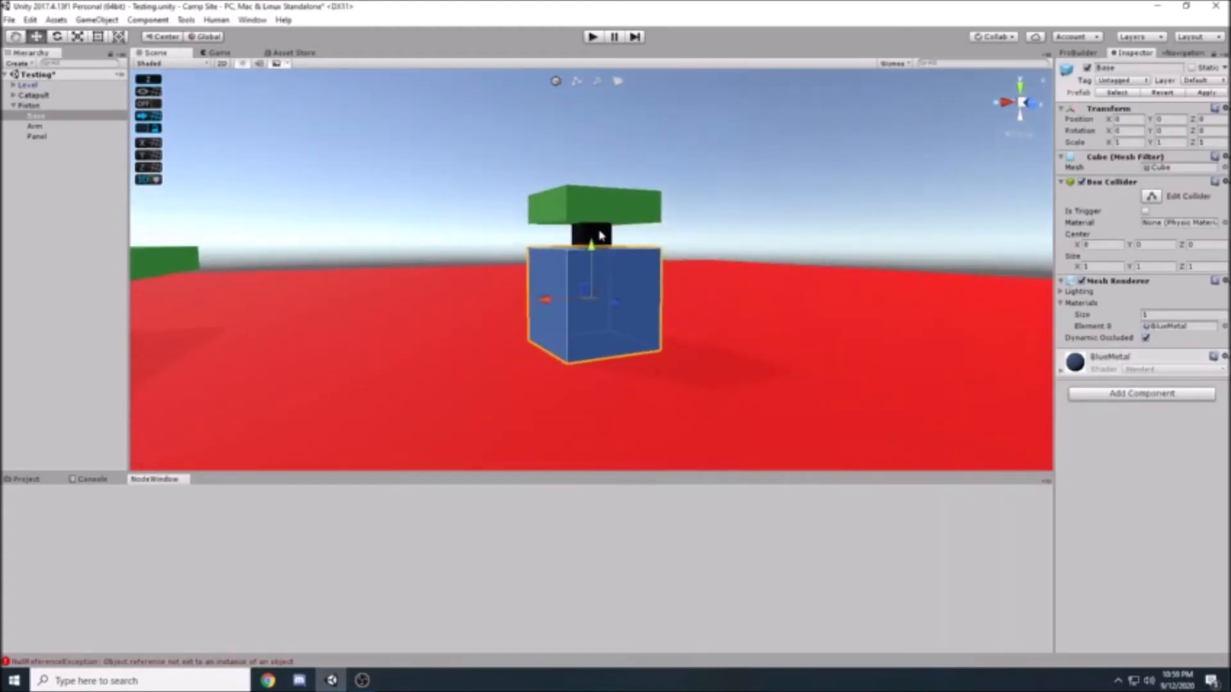
left_click(588, 236)
left_click_drag(709, 187, 791, 236, "alt")
left_click(637, 214)
left_click_drag(637, 215, 619, 185, "alt")
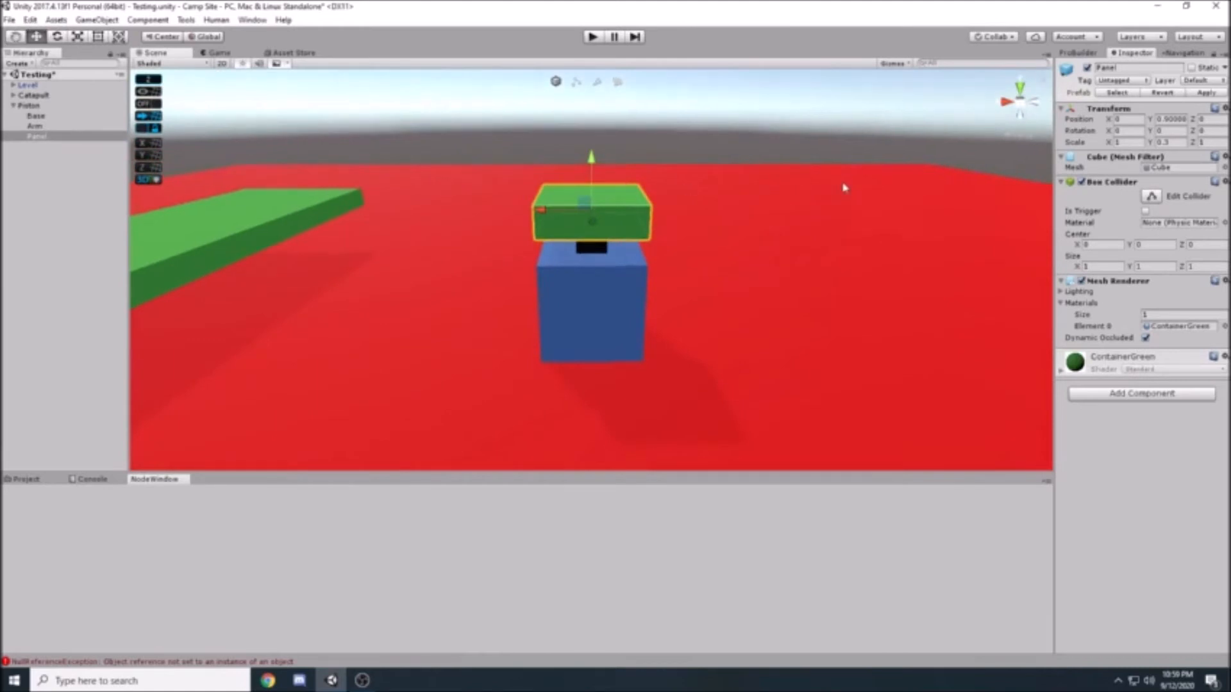
type("0.8")
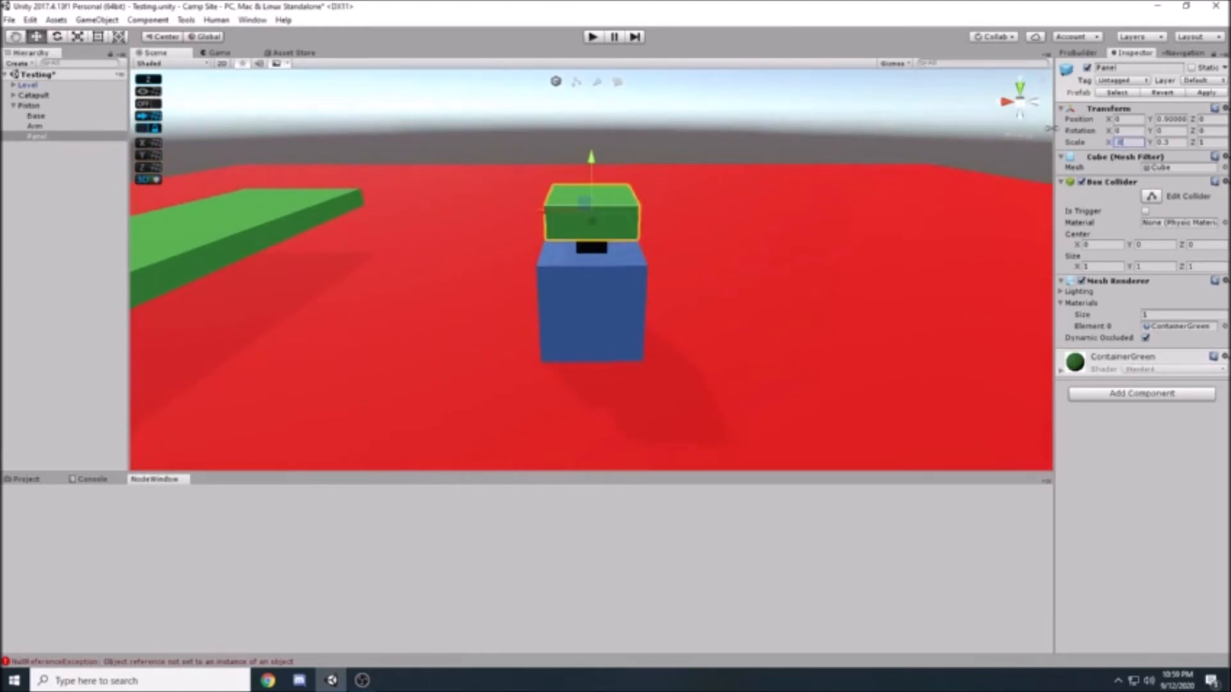
left_click(1212, 143)
type("0.8")
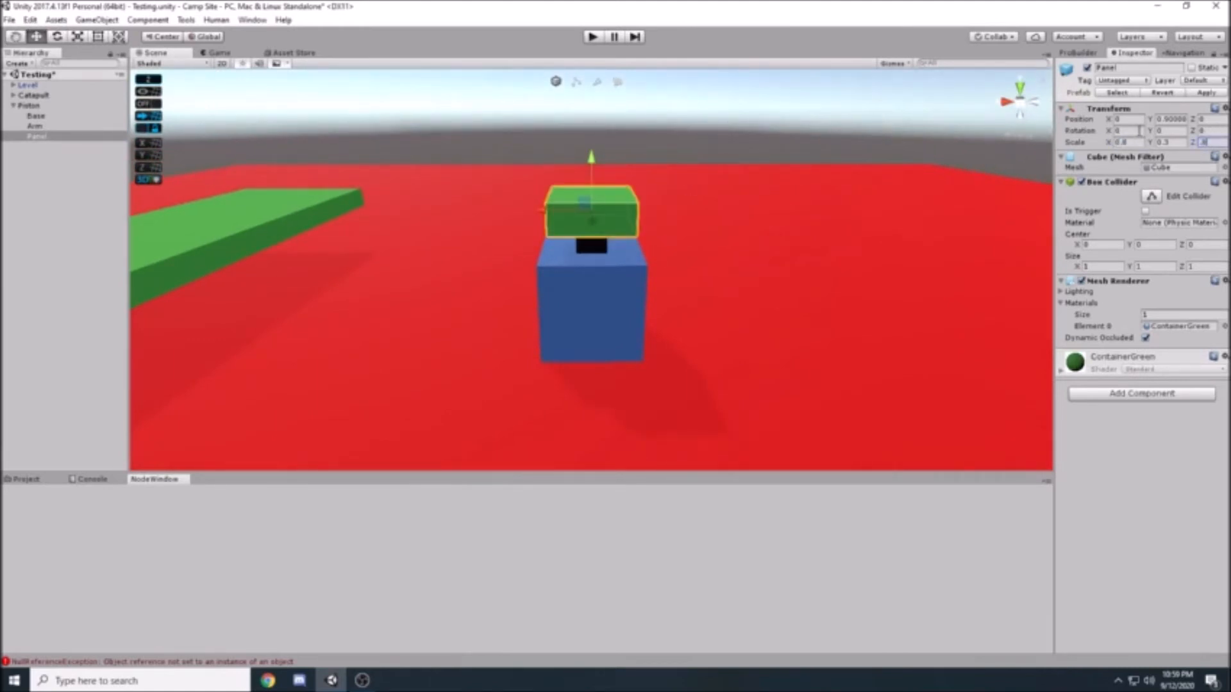
left_click(1172, 118)
Examine the Piston's Arm and Panel together as the parts that have to move relative to the Base.
scroll(718, 173, "down", 4)
left_click_drag(687, 129, 148, 197, "alt")
left_click(676, 137)
scroll(676, 137, "down", 5)
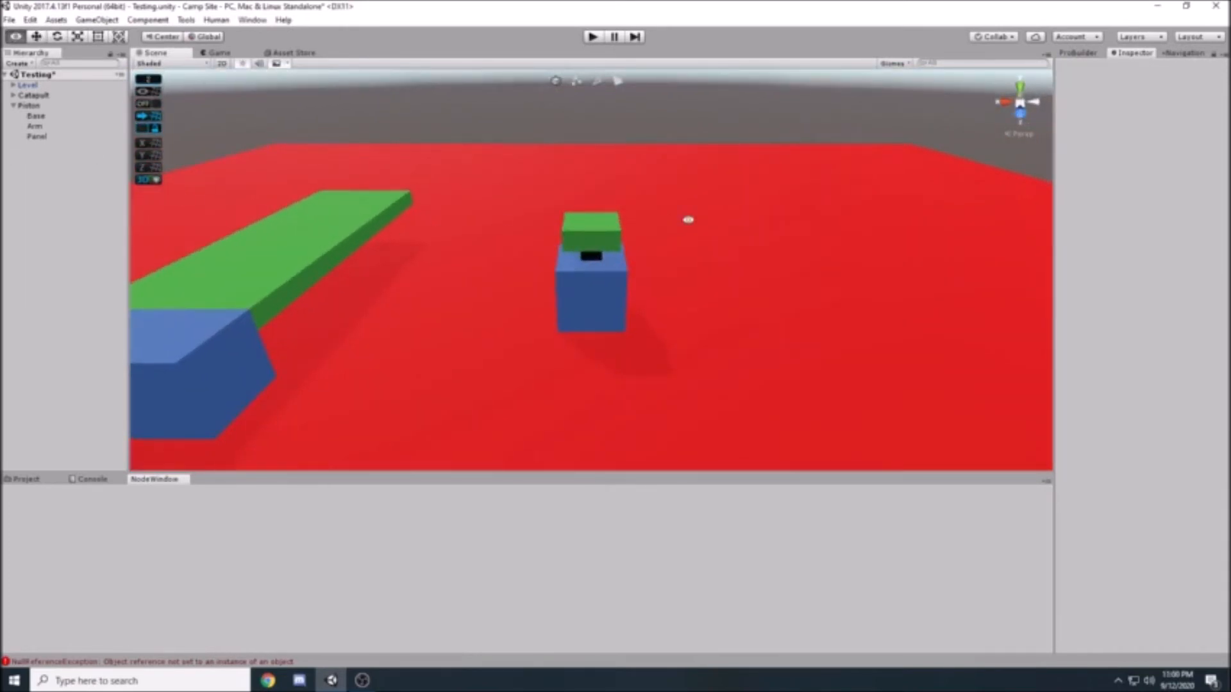
left_click_drag(686, 217, 366, 190, "alt")
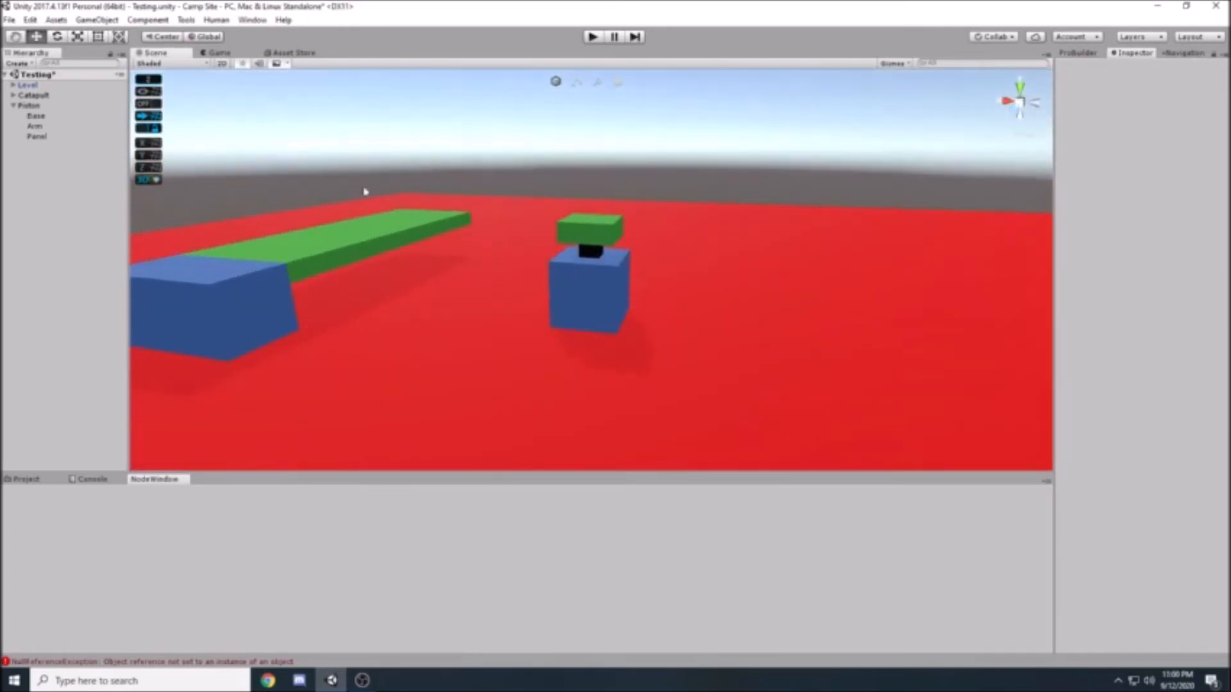
left_click(43, 127)
left_click_drag(572, 149, 623, 143, "alt")
scroll(673, 315, "up", 1)
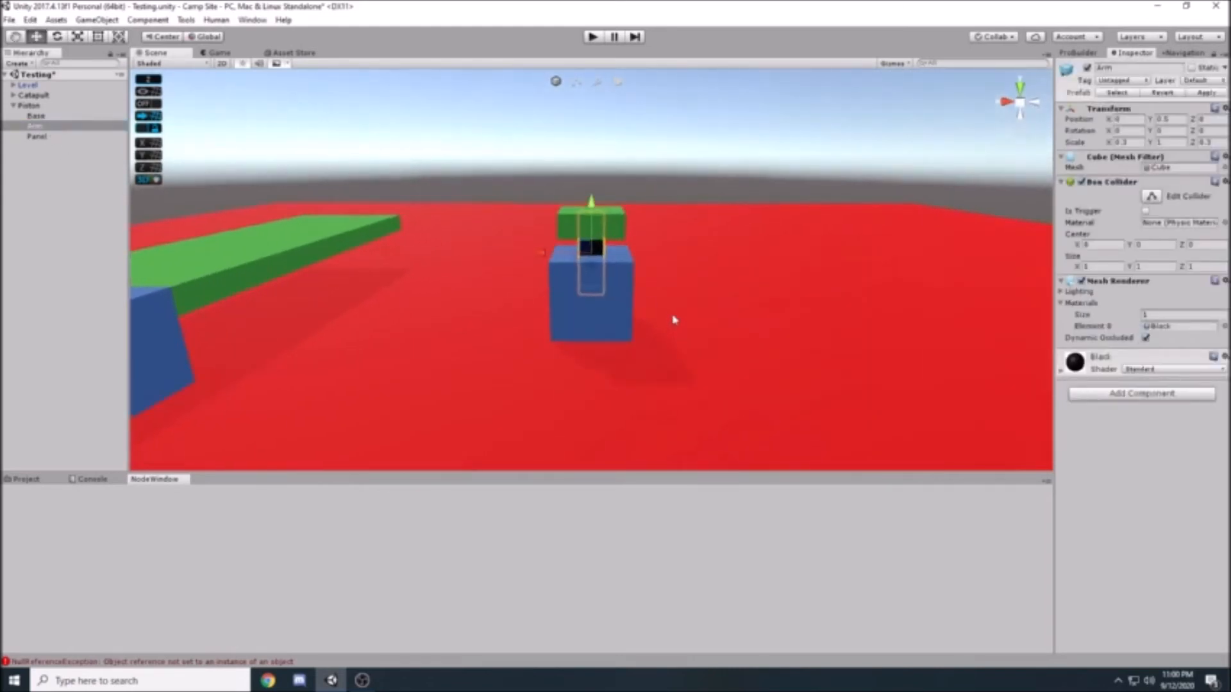
left_click_drag(697, 245, 688, 231, "alt")
left_click(631, 222)
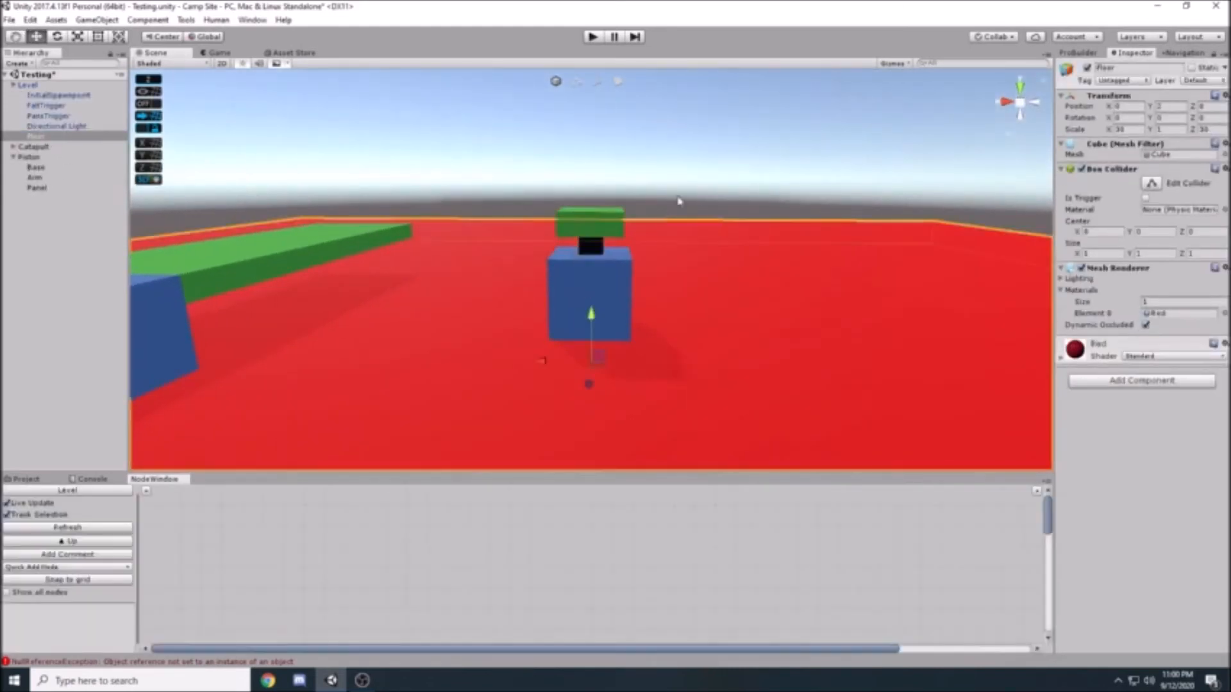
left_click(618, 221)
left_click_drag(638, 186, 592, 199, "alt")
left_click(63, 178, "shift")
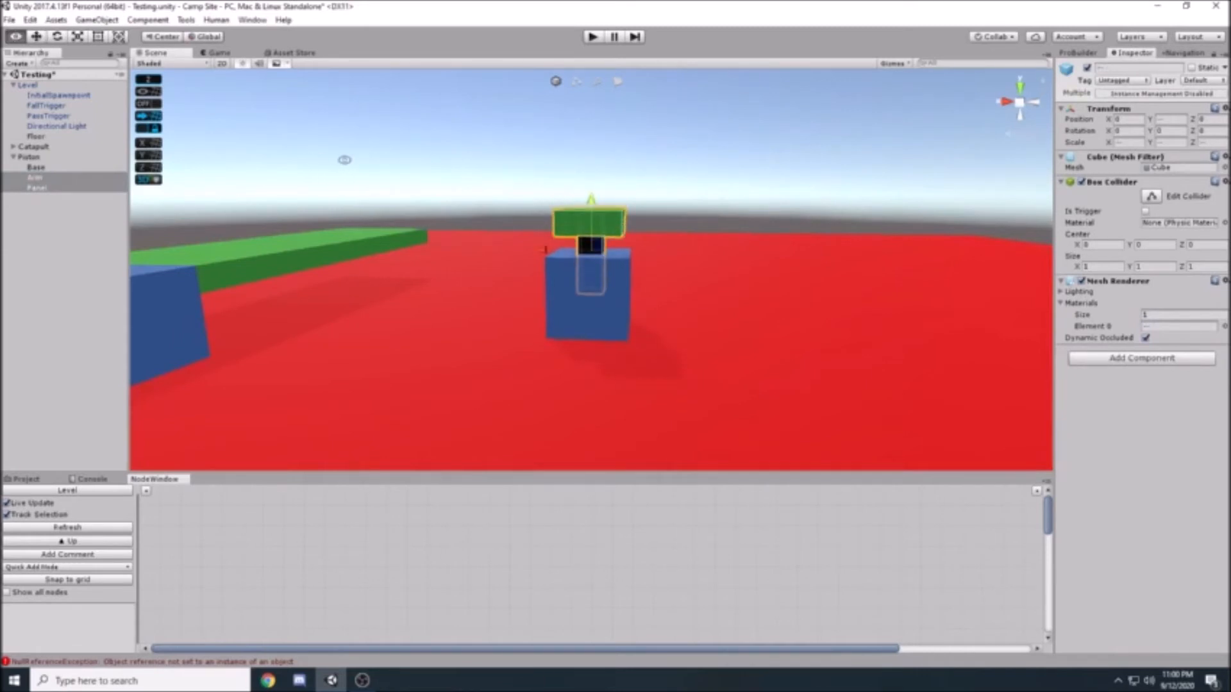
left_click_drag(317, 159, 358, 156, "alt")
Create an empty child object under Piston and name it Body.
right_click(43, 167)
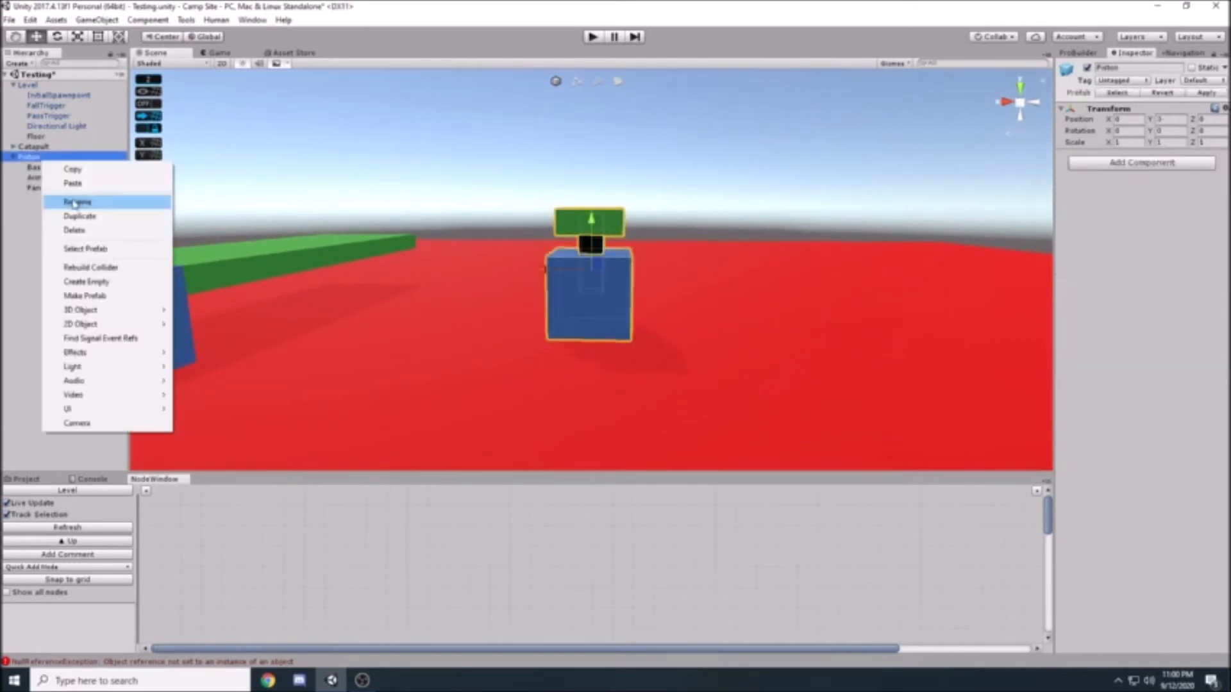
left_click(86, 280)
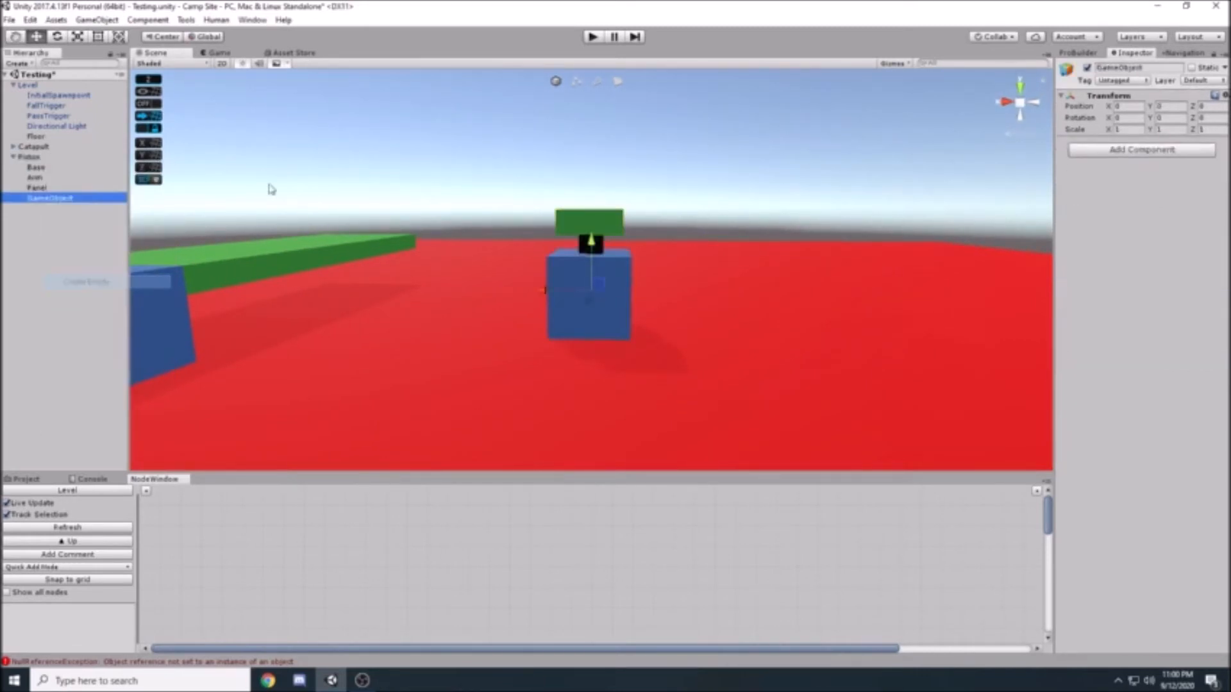
left_click(1144, 68)
type("Body")
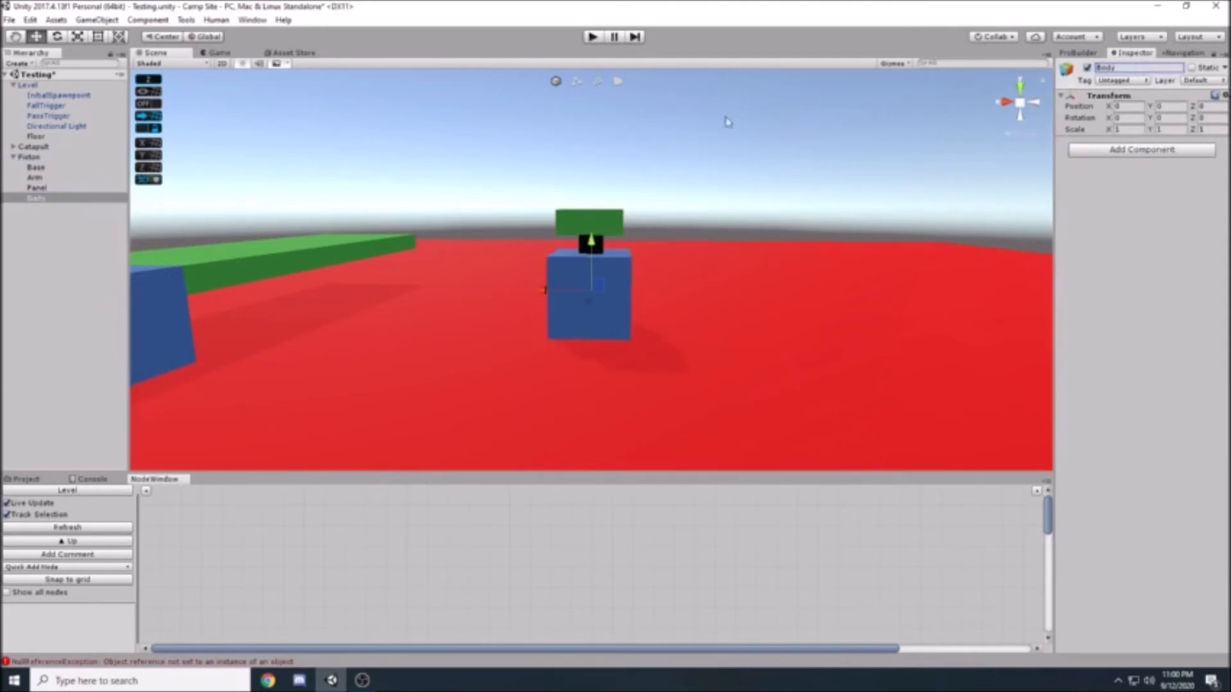
Make the Piston's Arm and Panel children of the Body object.
left_click(39, 177)
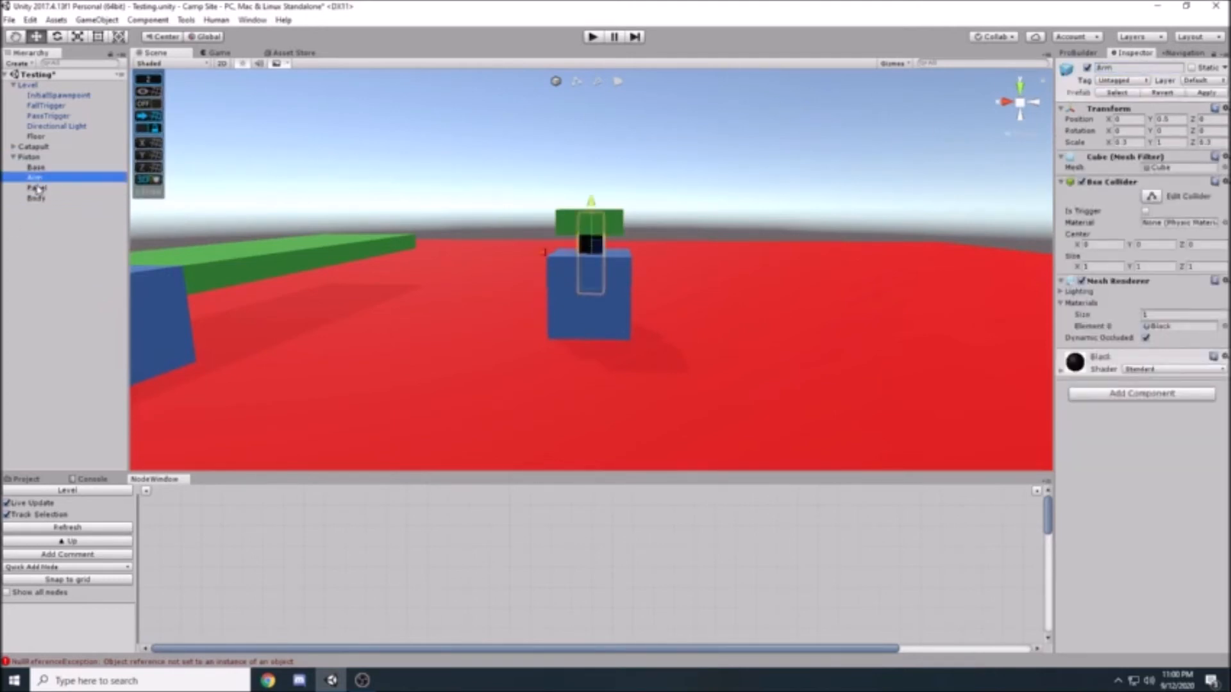
left_click(38, 188, "ctrl")
left_click_drag(38, 188, 69, 207)
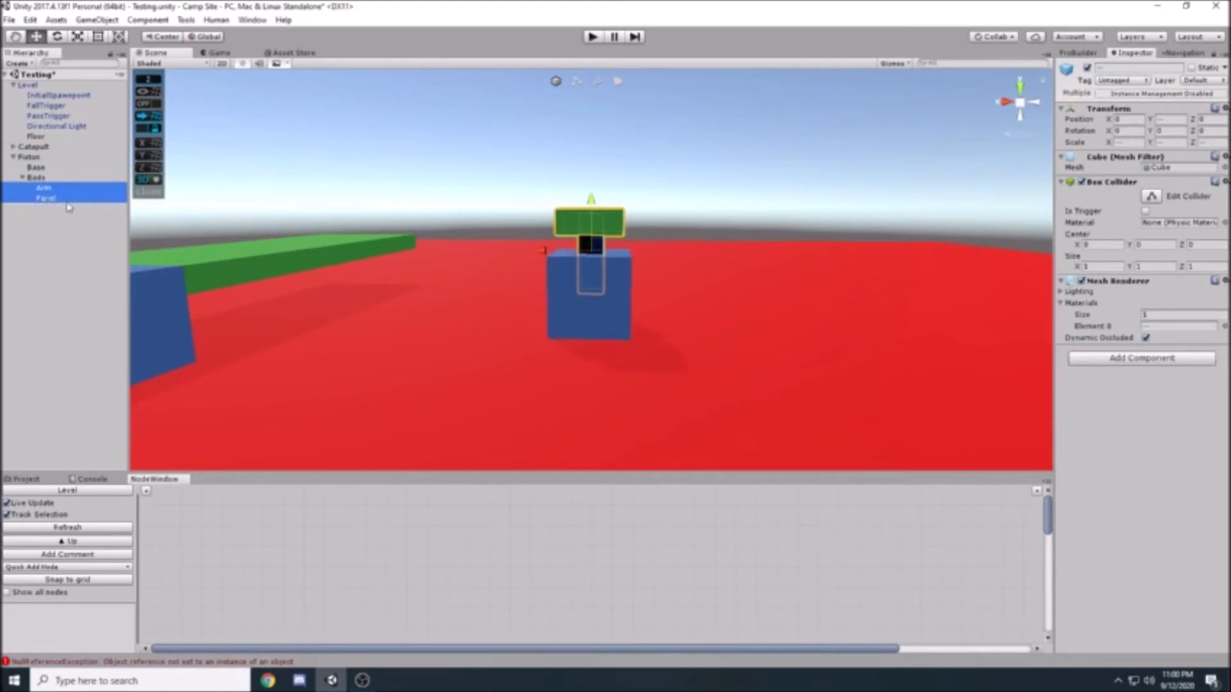
right_click(327, 171)
Try raising the Body object above the Base with its Arm and Panel, and undo the move.
left_click(39, 177)
left_click_drag(591, 196, 598, 184)
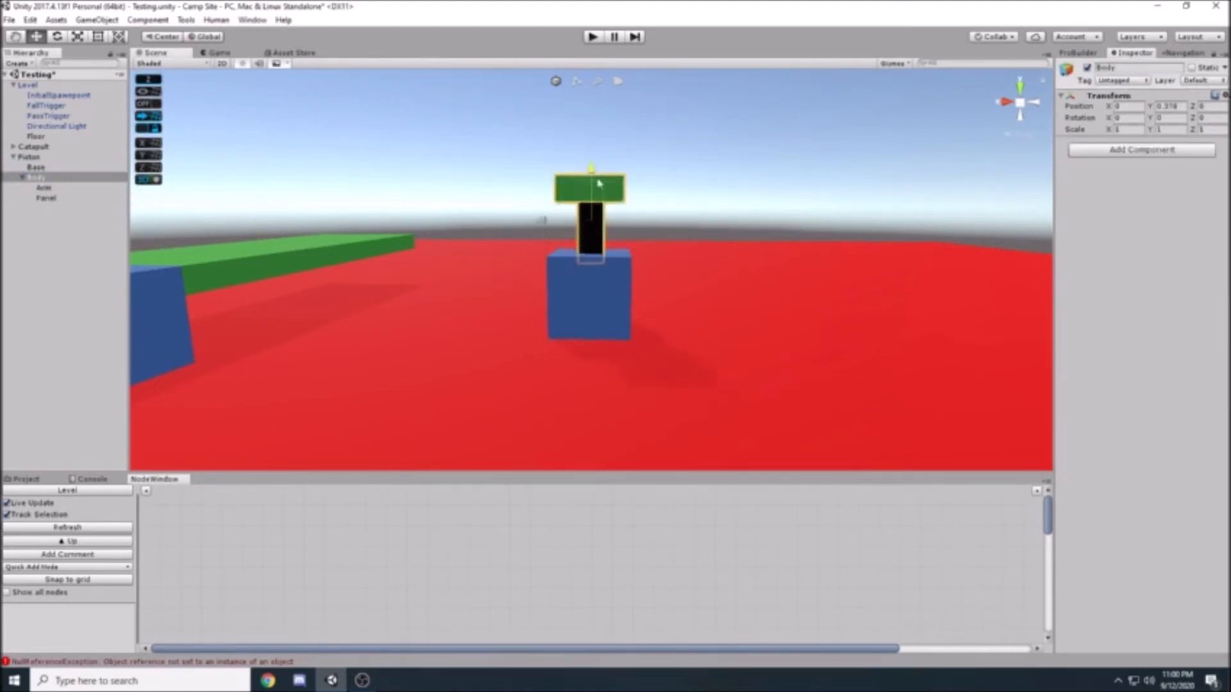
key("ctrl+z")
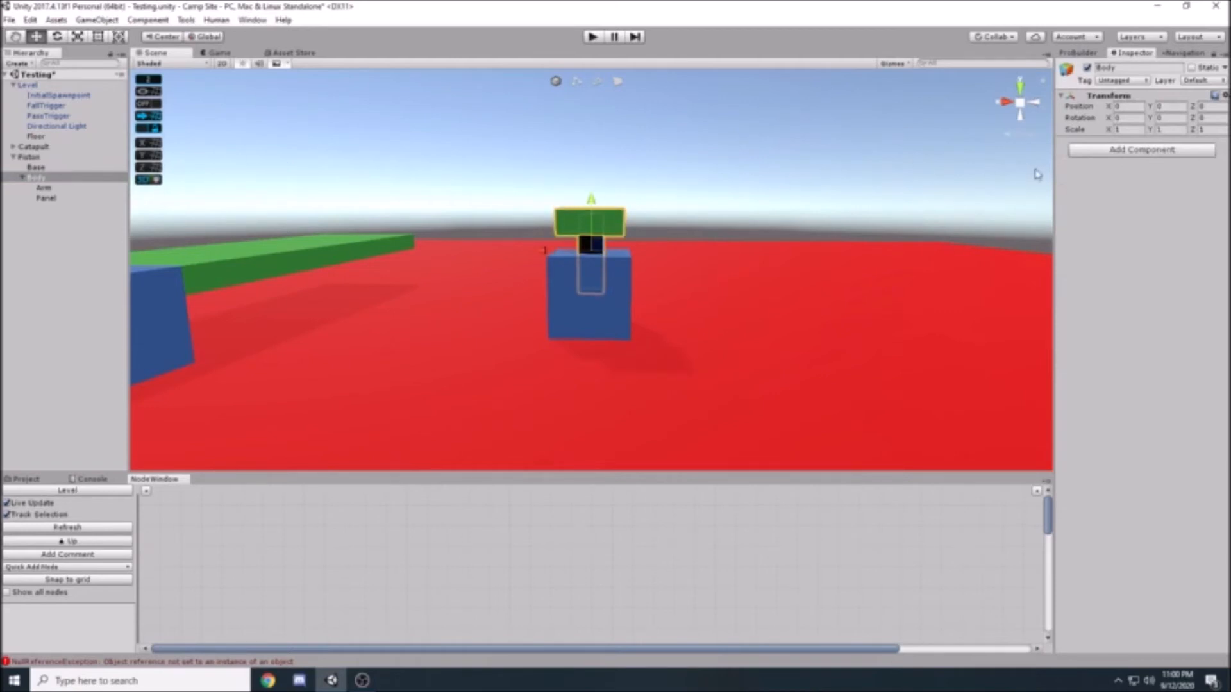
Add Rigidbody, Net Identity and Net Body components to the Body object, with the Rigidbody set to Is Kinematic.
left_click(1109, 151)
type("Rigid")
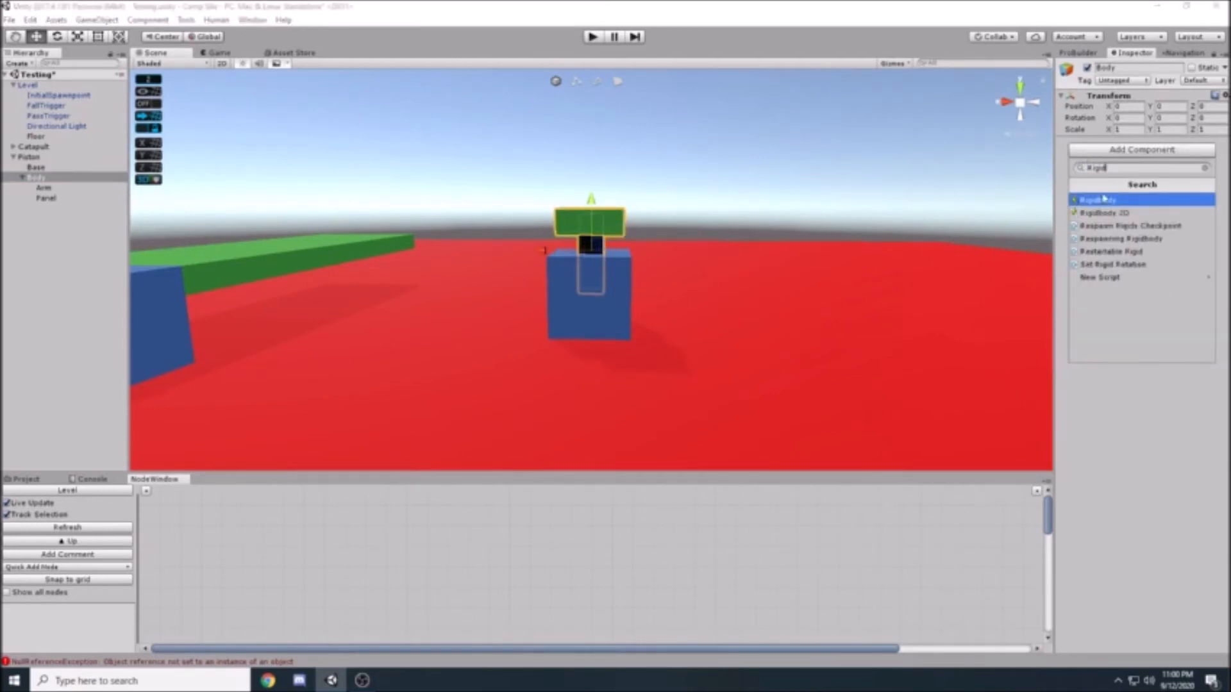
left_click(1103, 199)
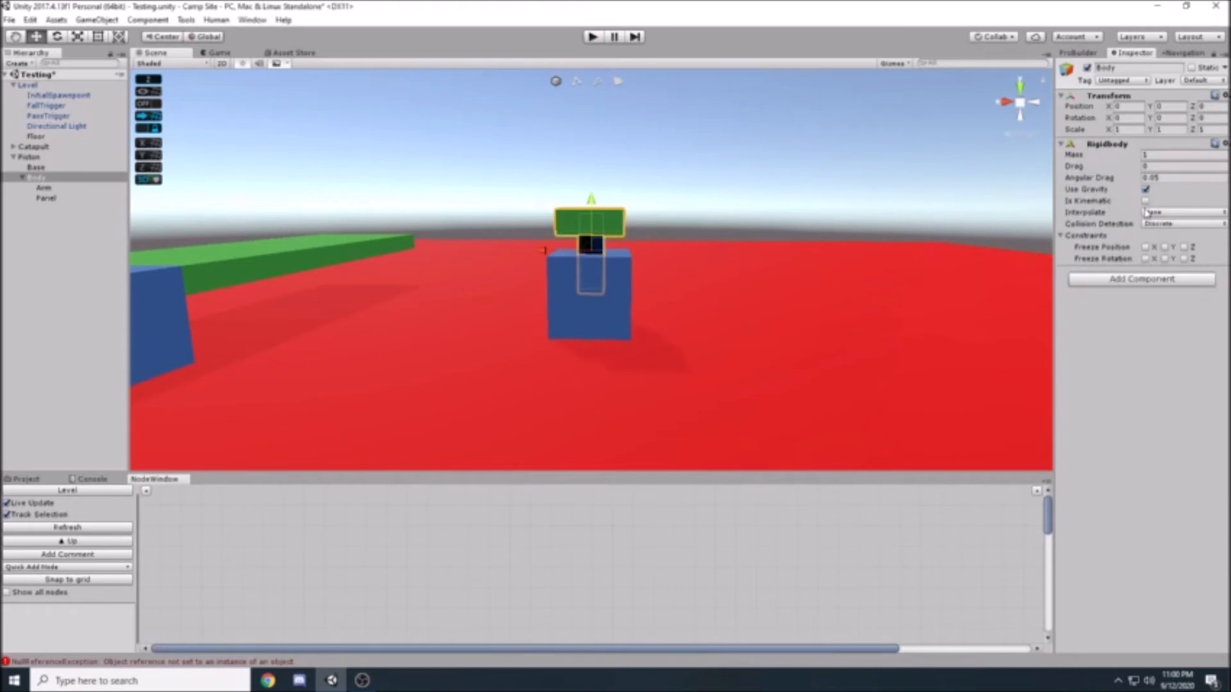
left_click(1126, 280)
type("ne")
left_click(1104, 335)
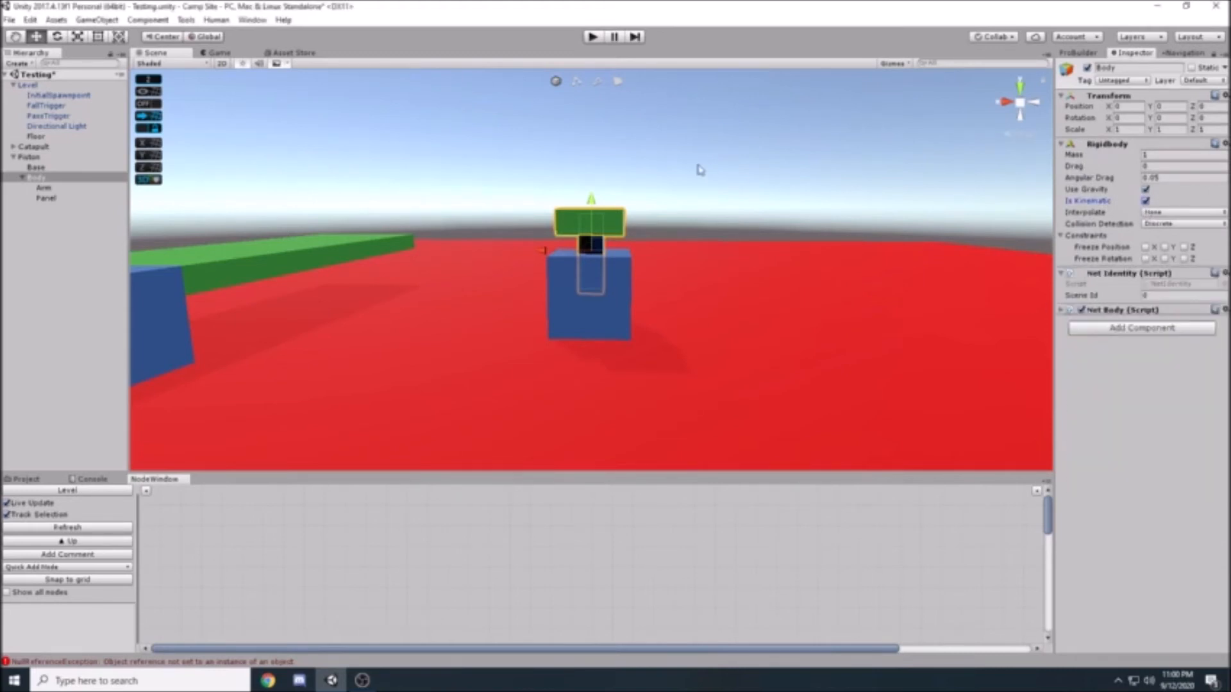
Create another empty child object under Piston and name it LinearAxis.
scroll(486, 176, "down", 4)
left_click_drag(310, 198, 327, 203, "alt")
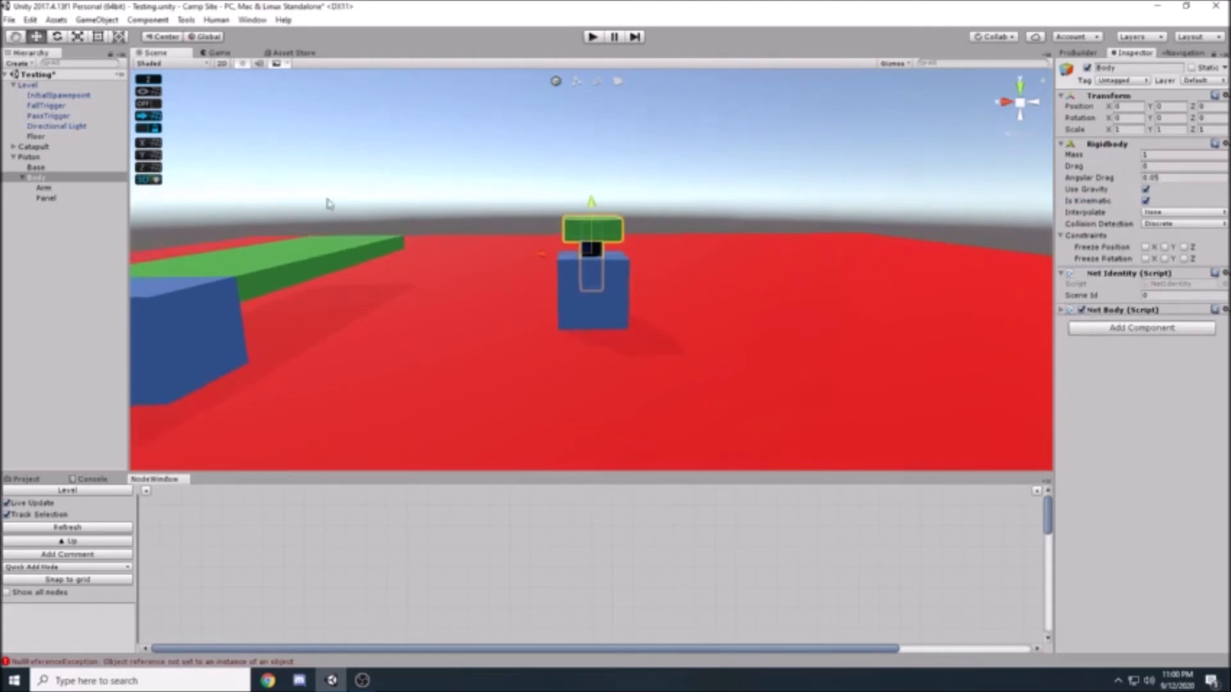
left_click(50, 157)
right_click(50, 157)
left_click(109, 278)
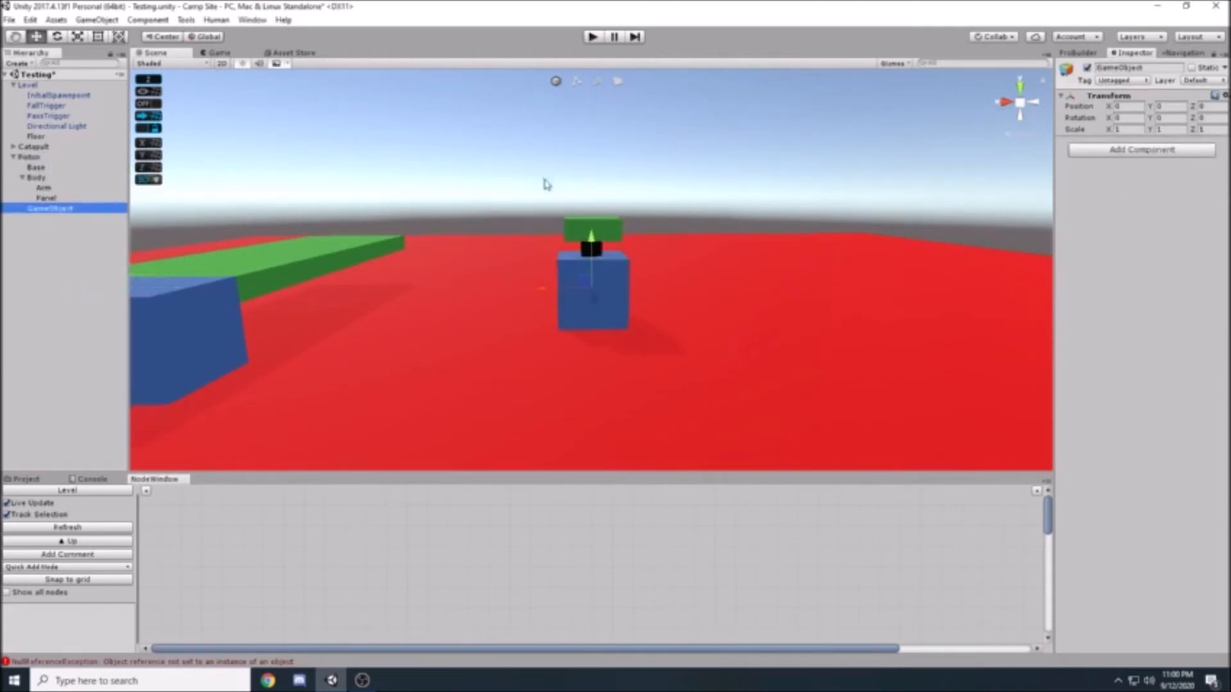
left_click(1136, 68)
type("Ex")
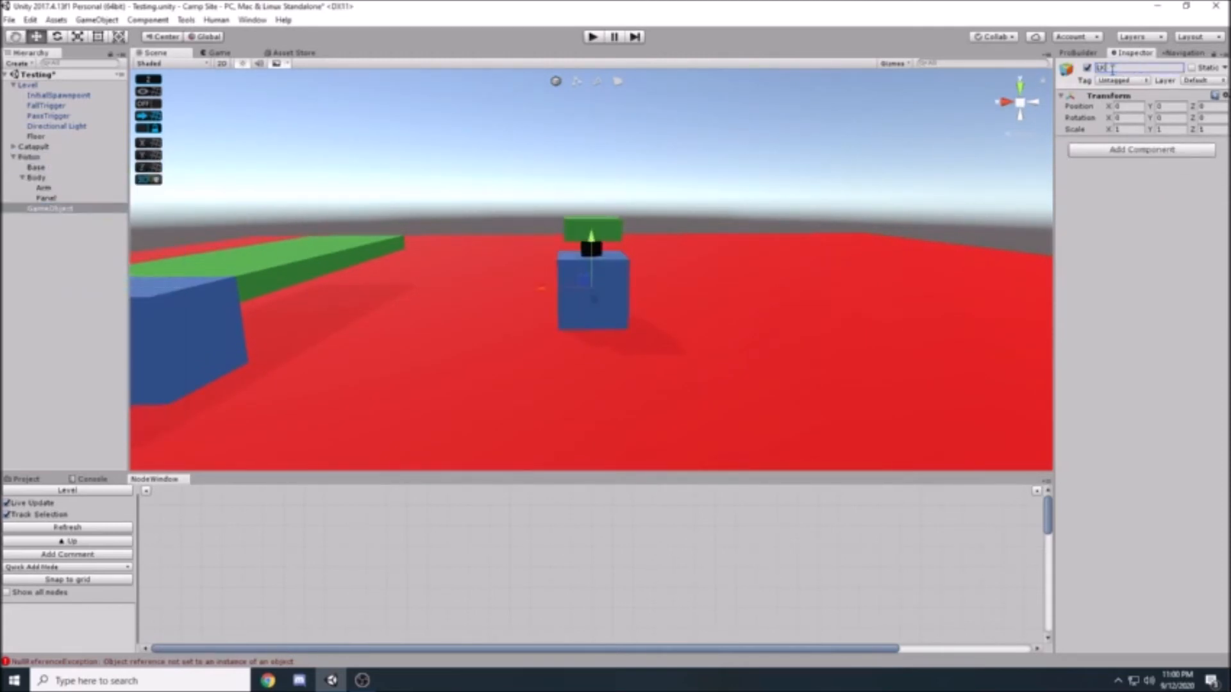
type("arAct")
key("Return")
Add a Linear Joint component to LinearAxis with a Min Value of 0 and a Max Value of 0.5.
left_click(1158, 153)
type("LinearAxis")
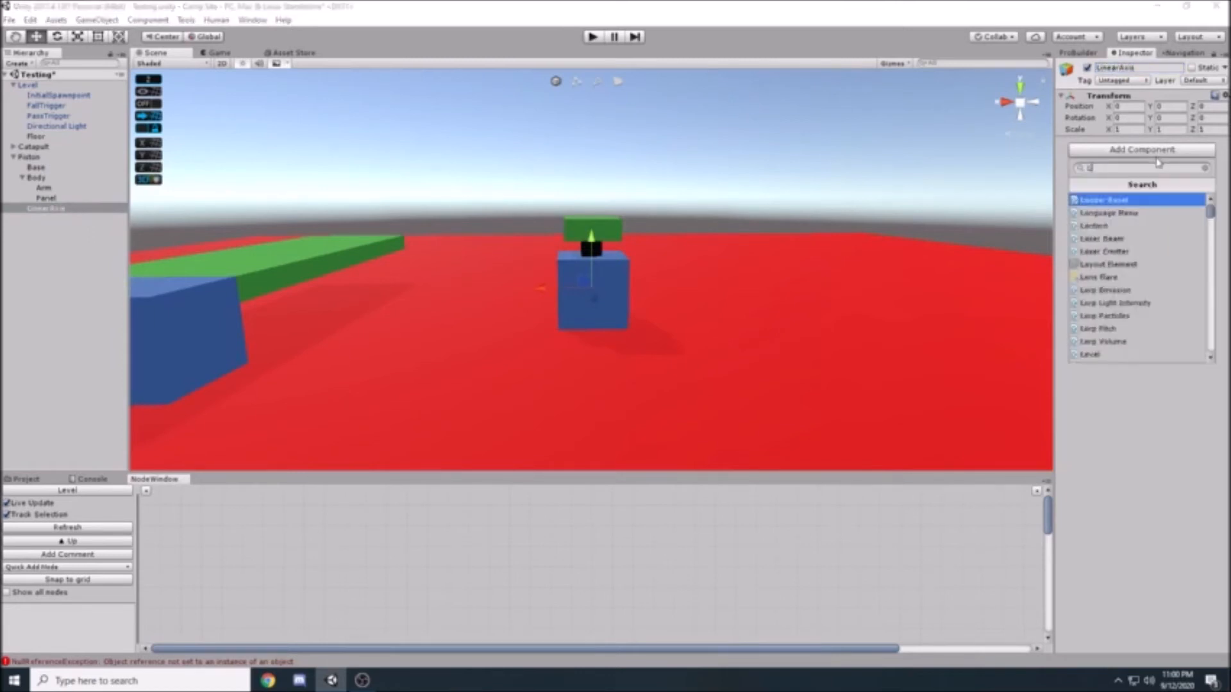
left_click(1101, 200)
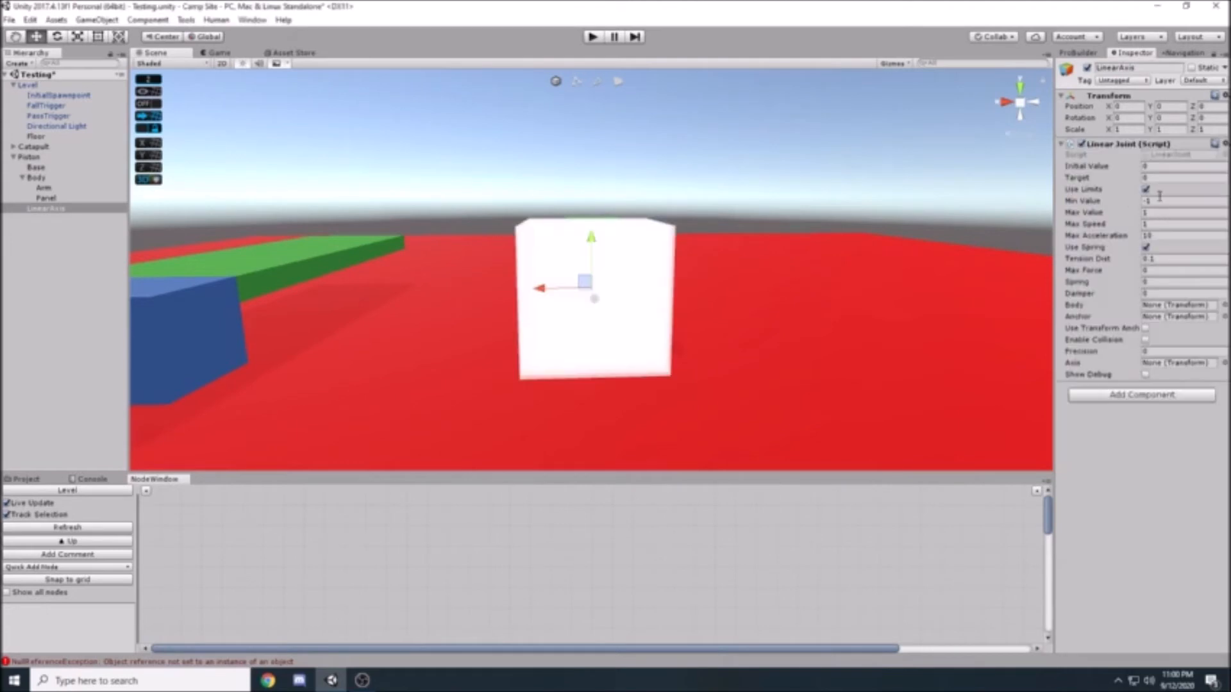
left_click(1160, 202)
left_click(1146, 214)
type("0.5")
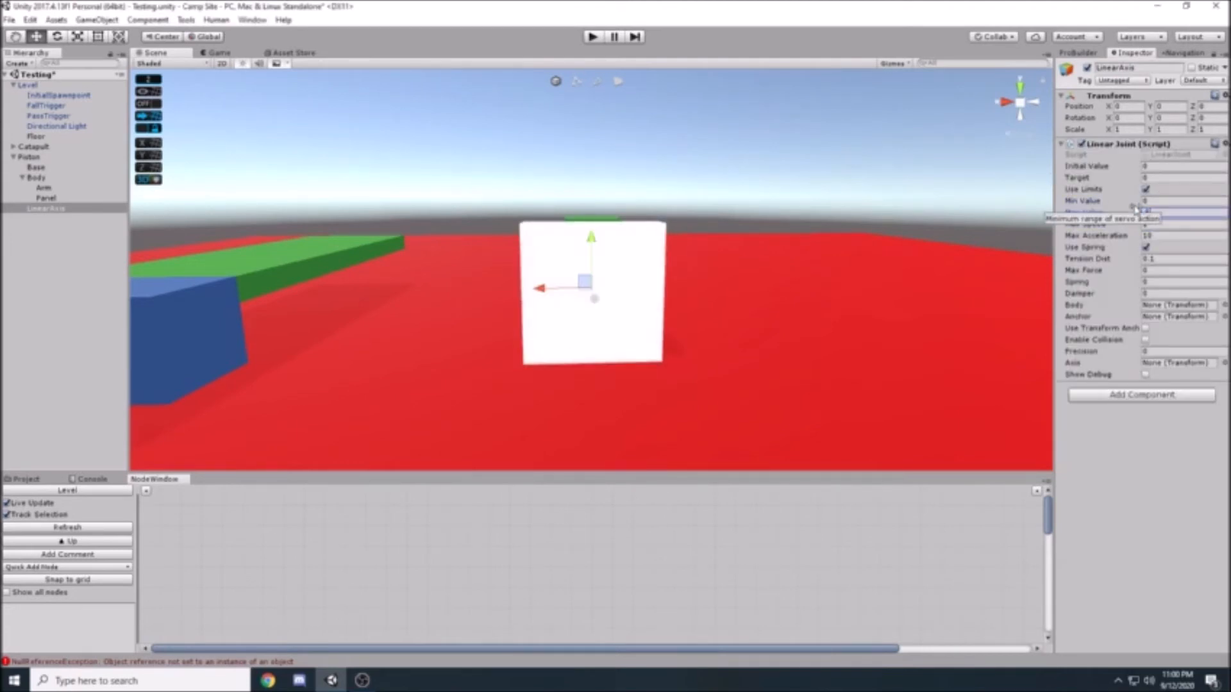
Set the X rotation of LinearAxis to -90.
left_click(1129, 118)
type("-90")
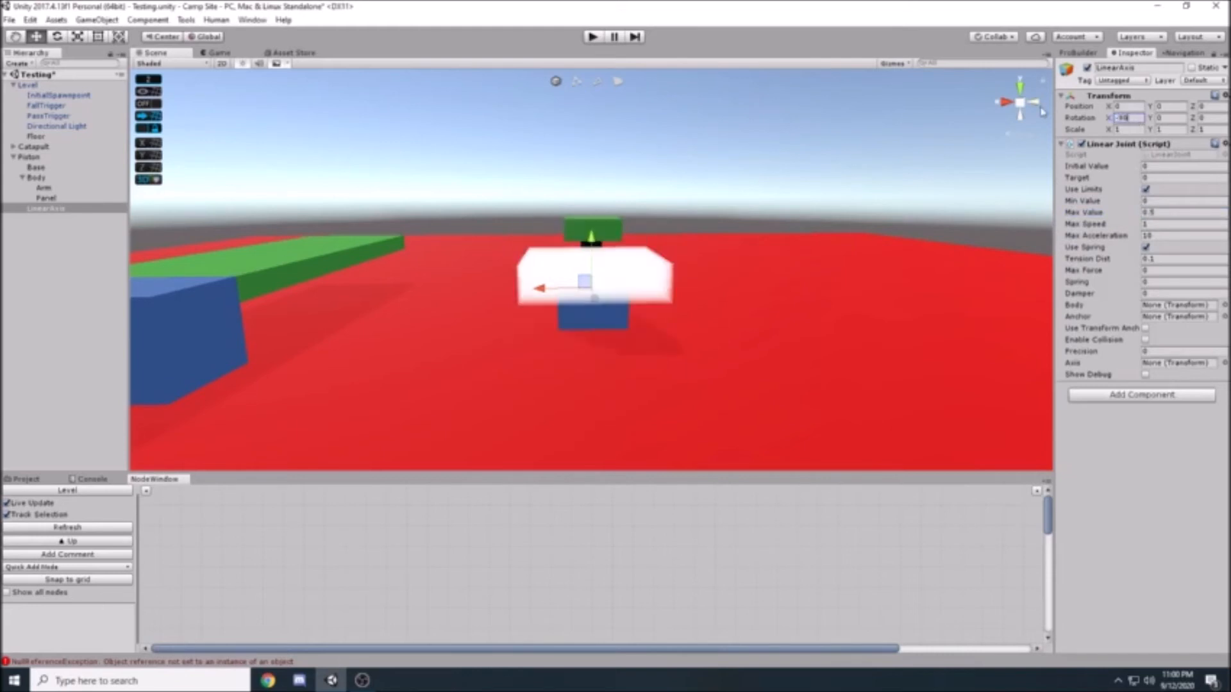
key("Return")
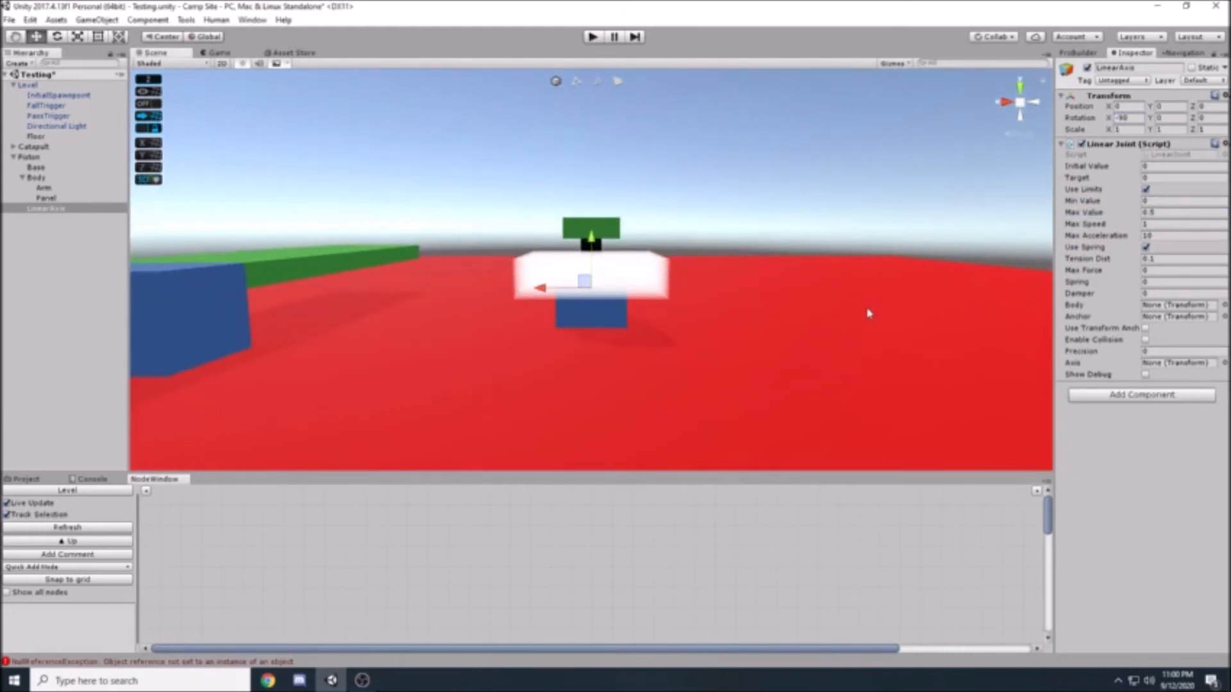
Assign the Body object as the Linear Joint's Body and LinearAxis as its Axis.
left_click_drag(40, 187, 1163, 306)
left_click_drag(427, 257, 1183, 364)
left_click_drag(840, 245, 344, 204, "alt")
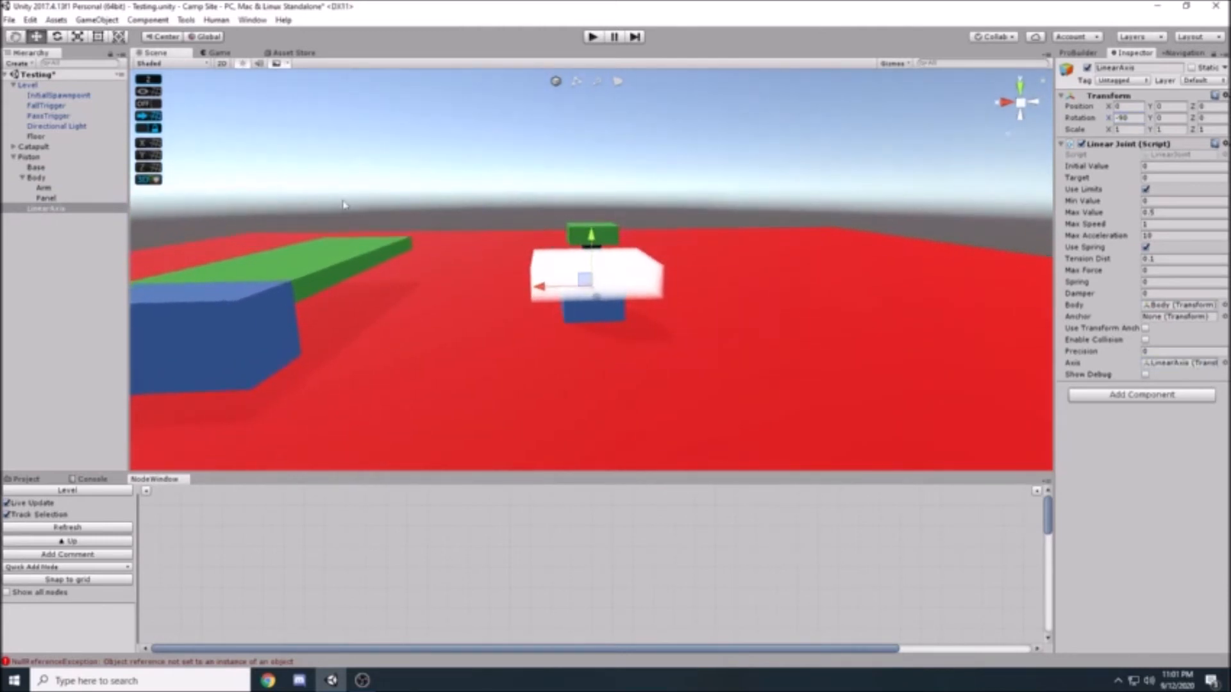
Add a Node Graph component and a Servo Motor component to the Piston object.
left_click(28, 157)
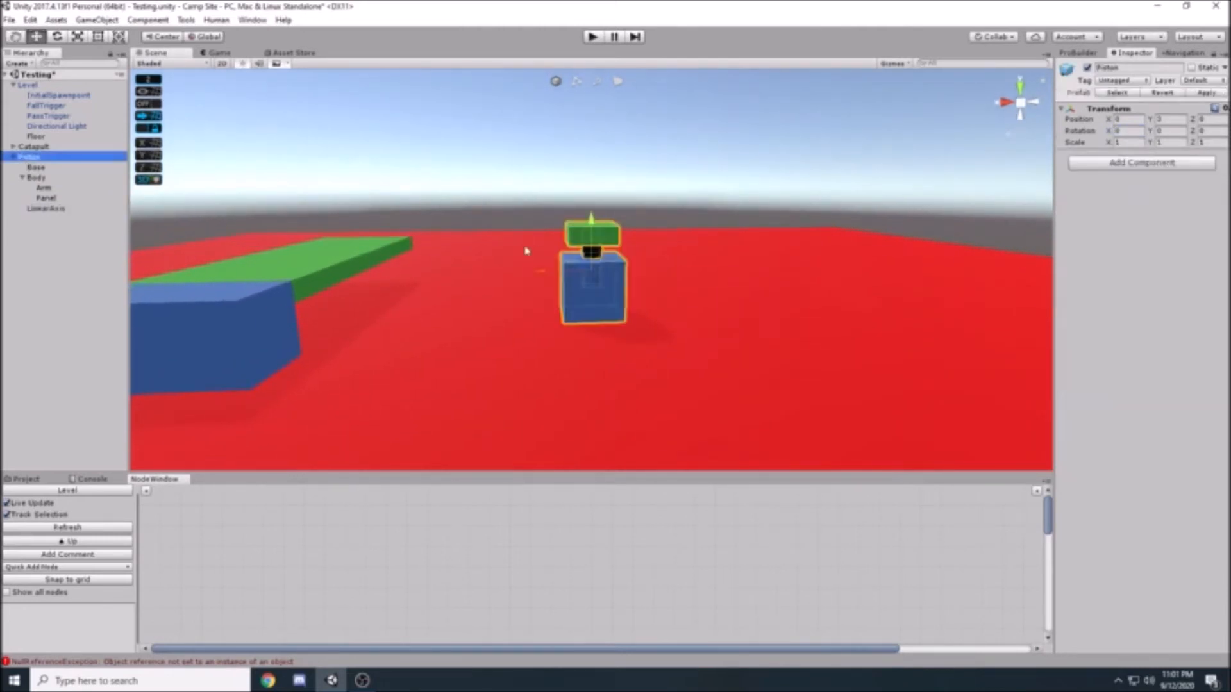
left_click(1140, 166)
type("node")
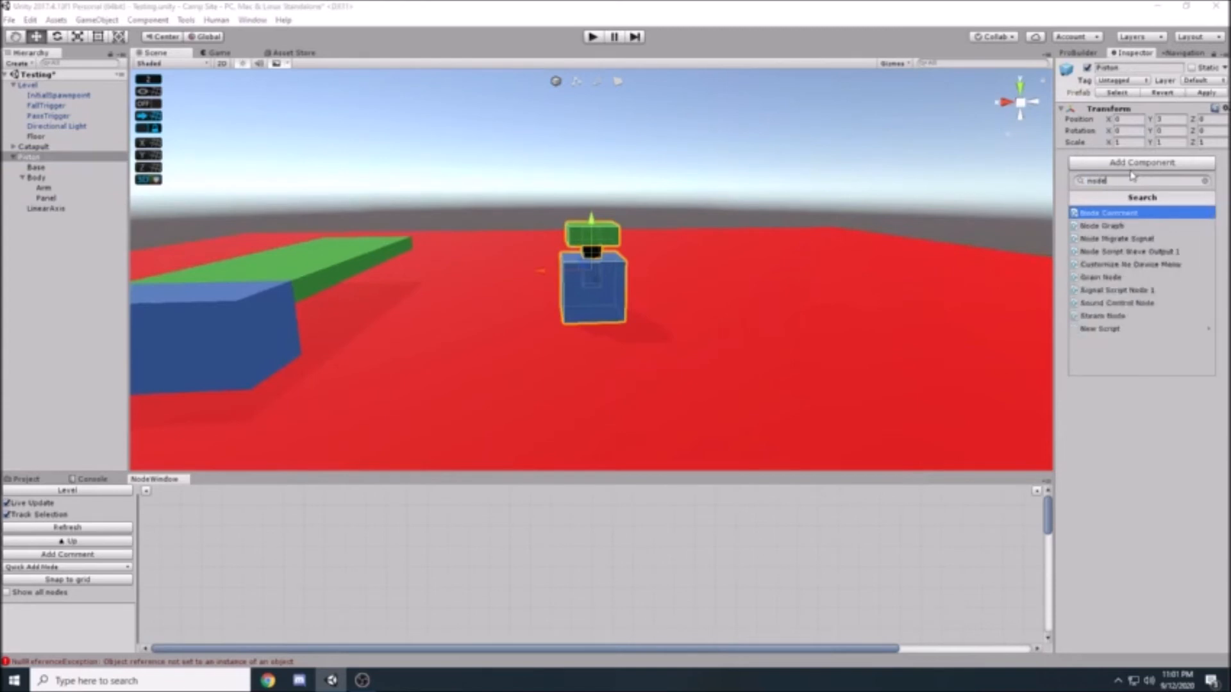
left_click(1118, 226)
left_click(1136, 262)
type("servo")
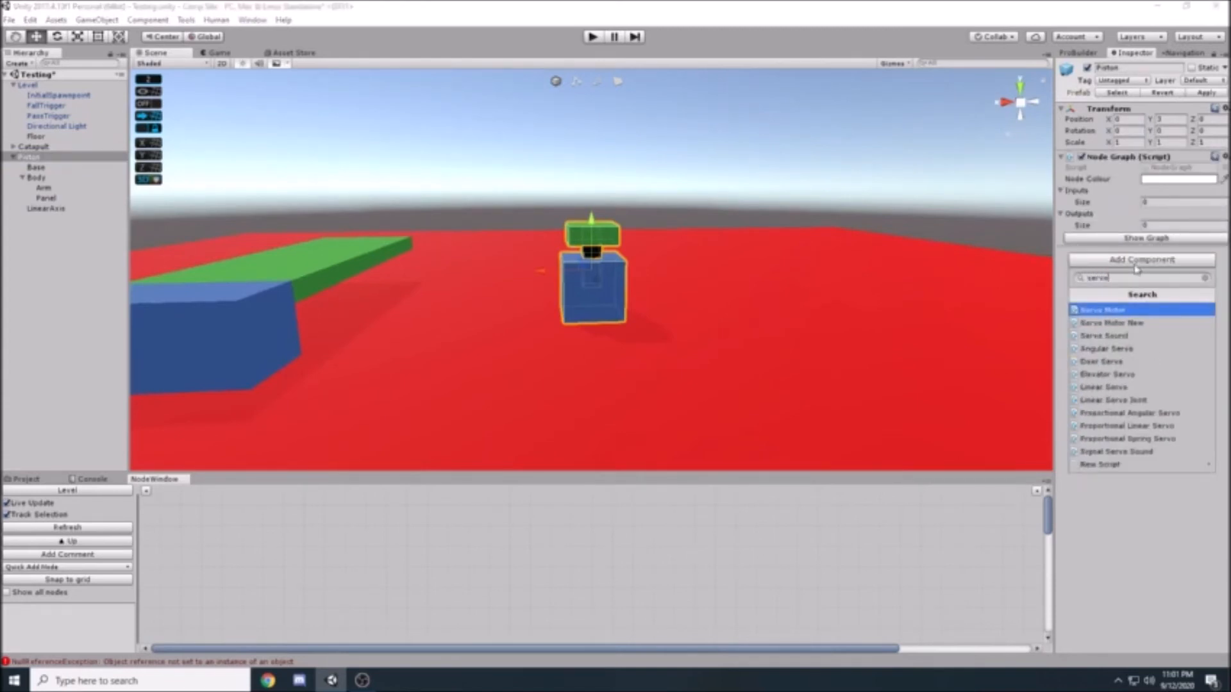
left_click(1103, 312)
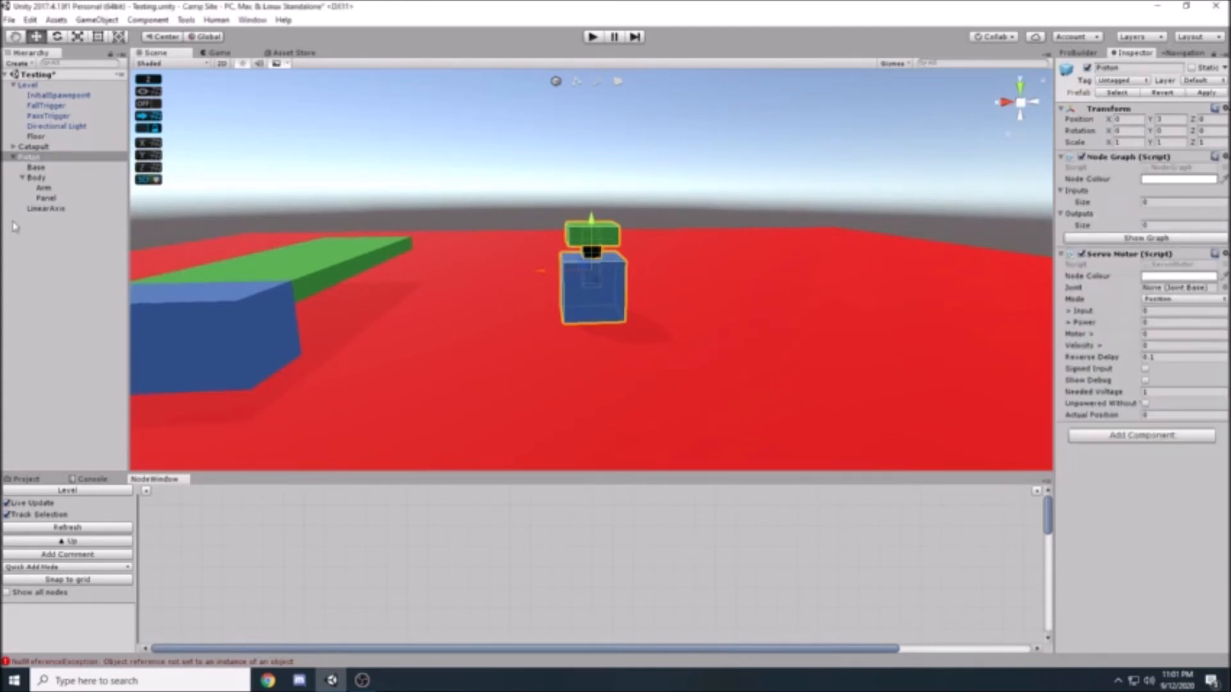
Assign LinearAxis as the Servo Motor's Joint, with the Mode set to Speed and Power set to 1.
left_click_drag(52, 213, 1163, 307)
left_click(1162, 300)
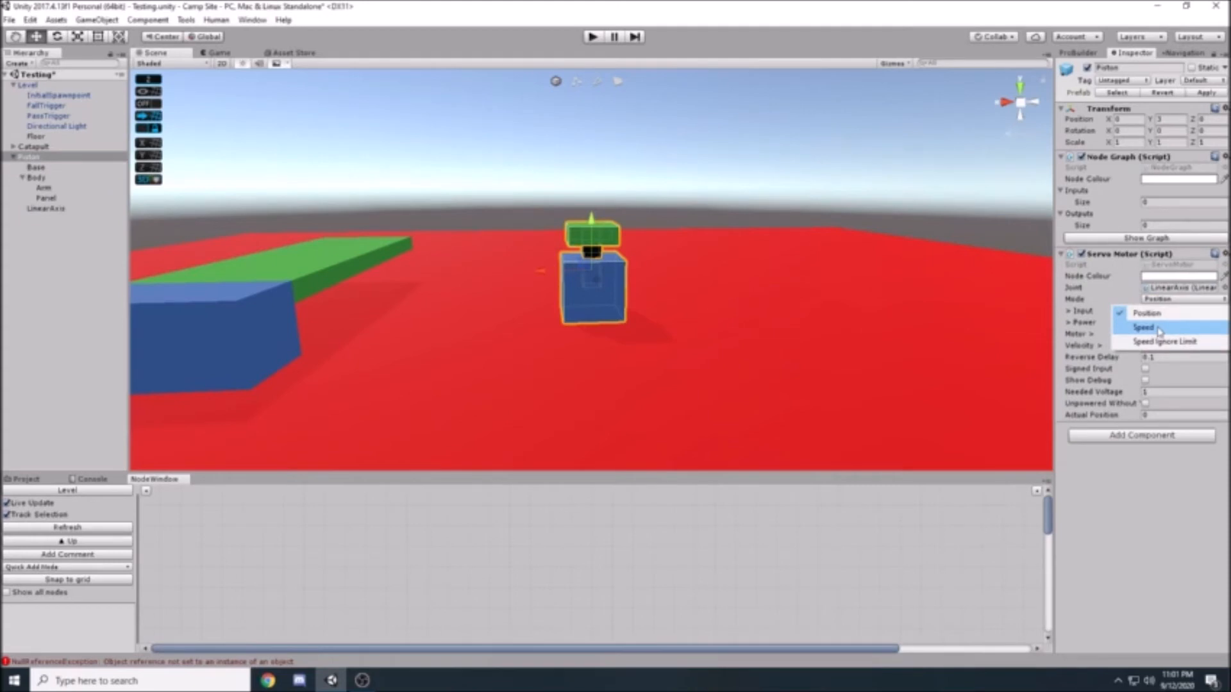
left_click(1159, 329)
left_click(1088, 322)
type("1")
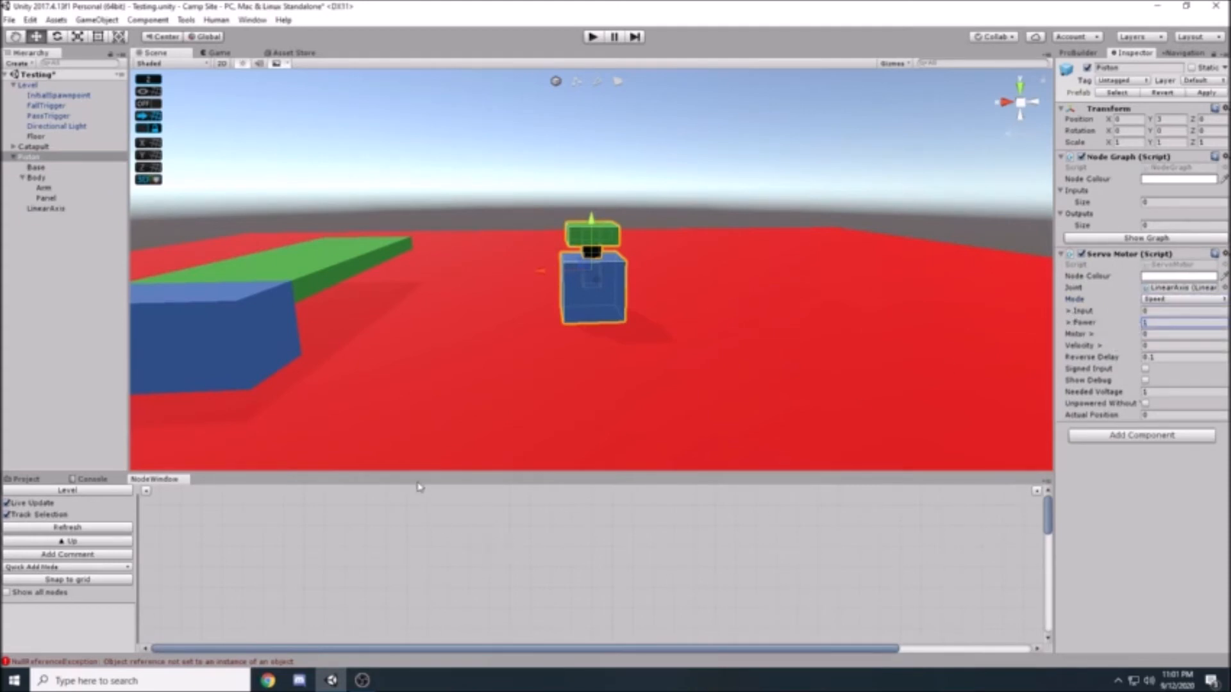
Search the project assets for "lever" and place the LightGreyMetalMechLargeLongHandledLever1 prefab in front of the piston.
left_click_drag(415, 482, 415, 403)
scroll(451, 527, "down", 5)
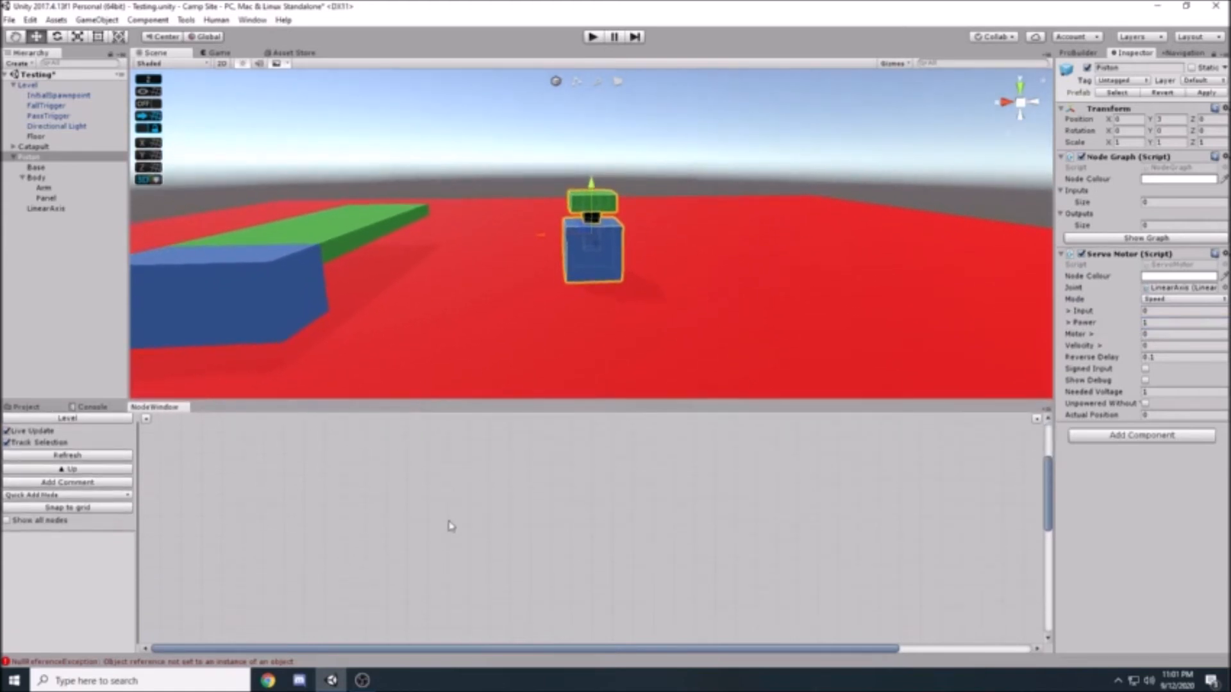
scroll(451, 527, "up", 5)
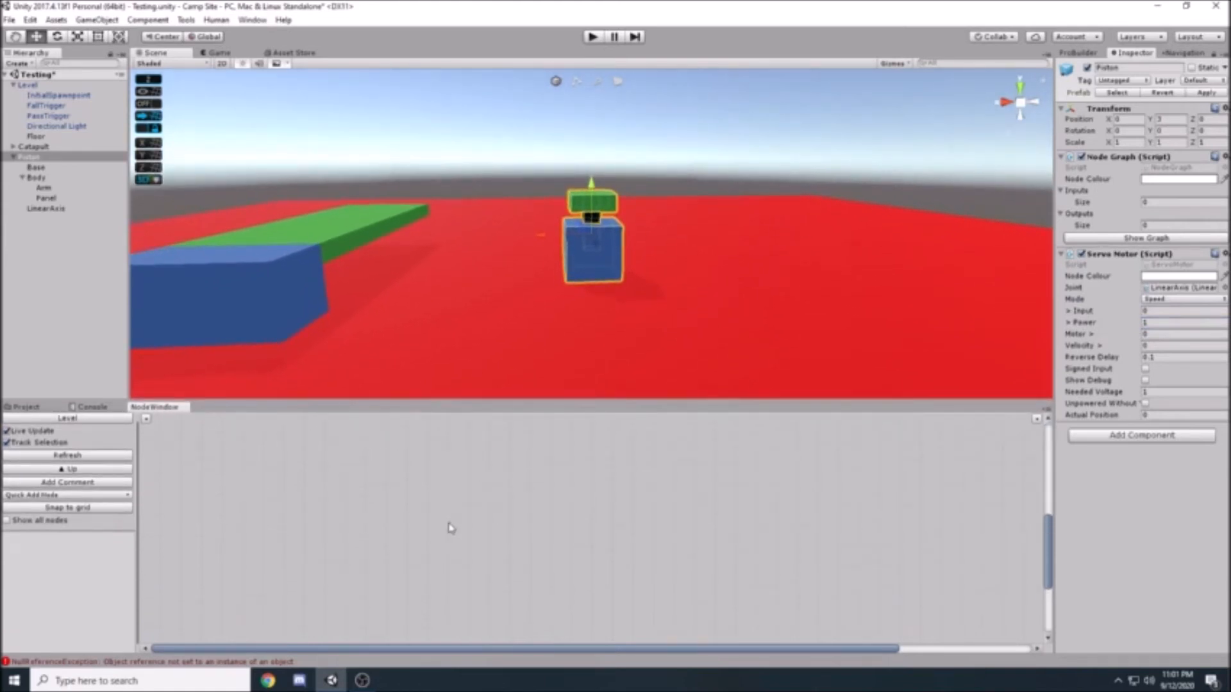
left_click(522, 227)
left_click_drag(404, 160, 564, 252, "alt")
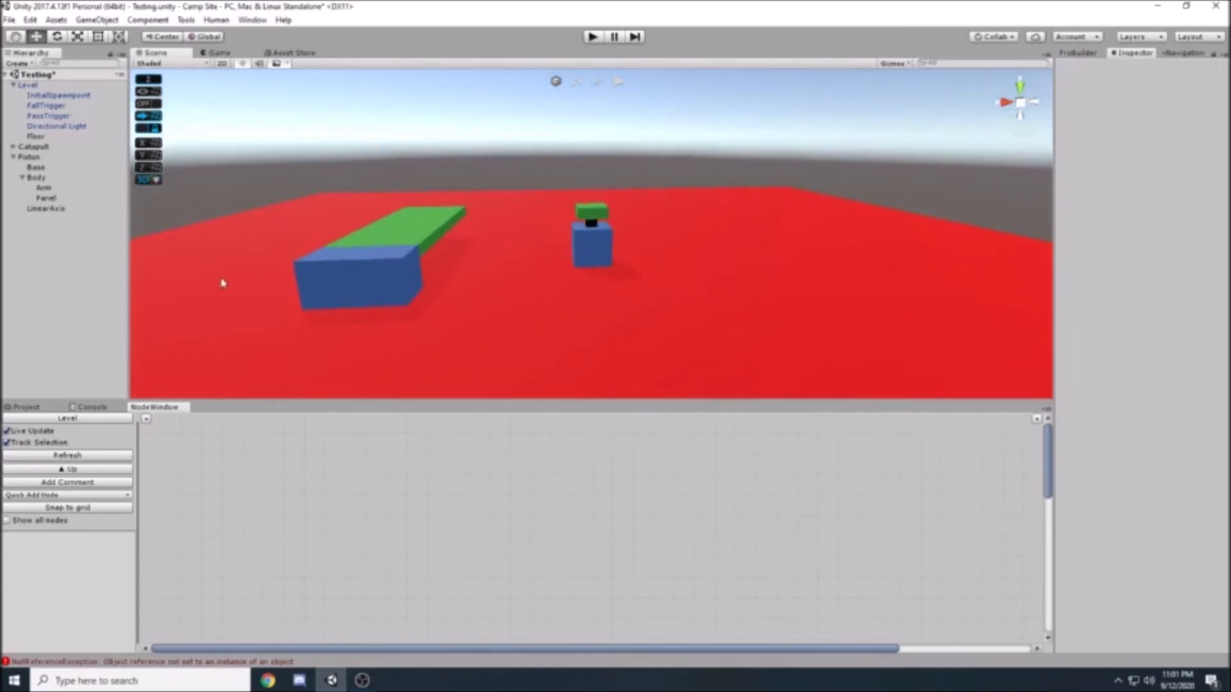
left_click(25, 406)
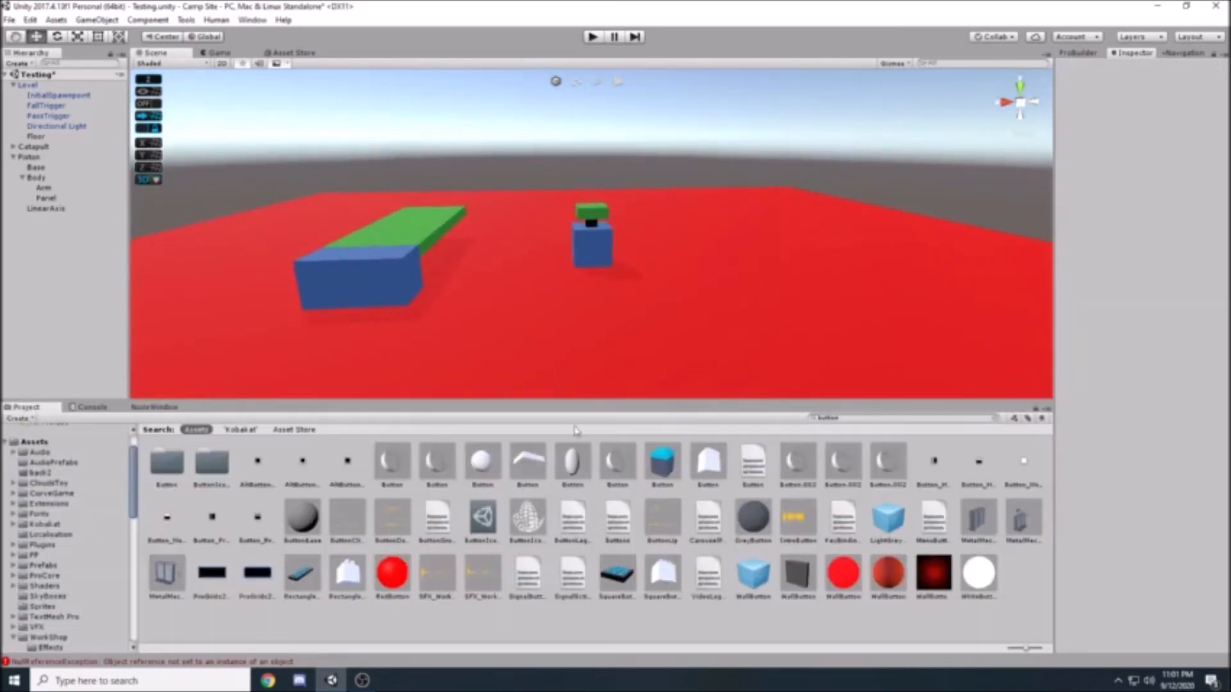
left_click_drag(839, 418, 814, 419)
type("lever")
left_click(577, 461)
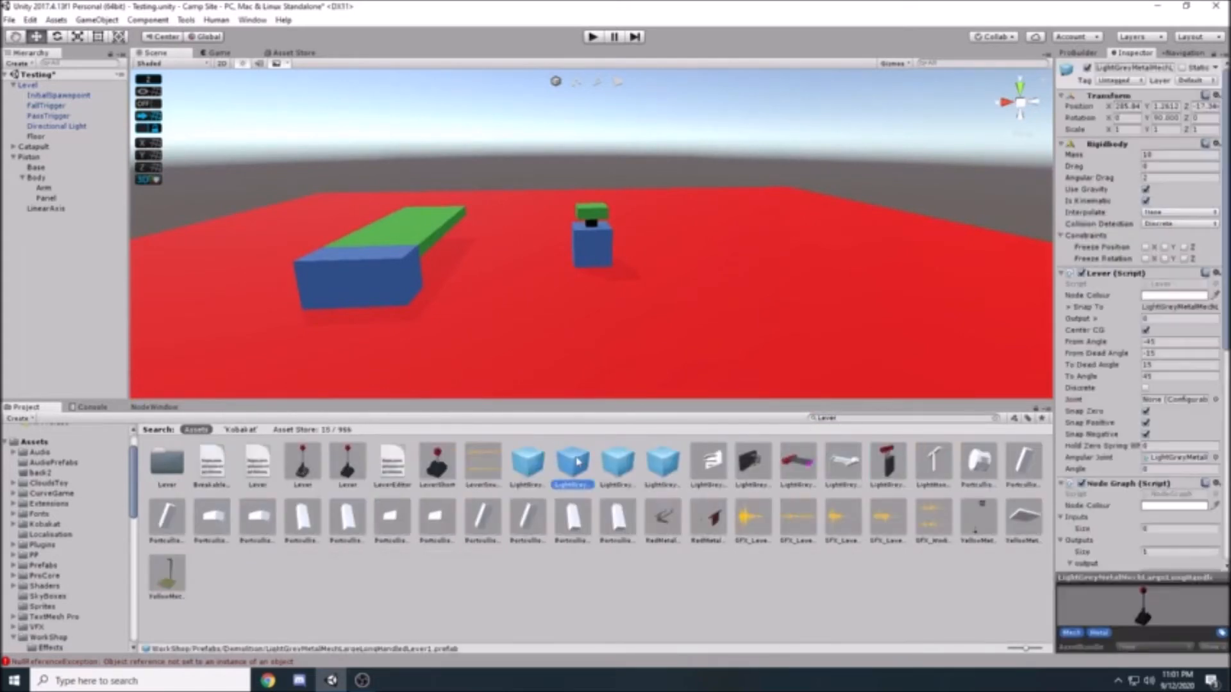
left_click_drag(573, 470, 590, 309)
key("f")
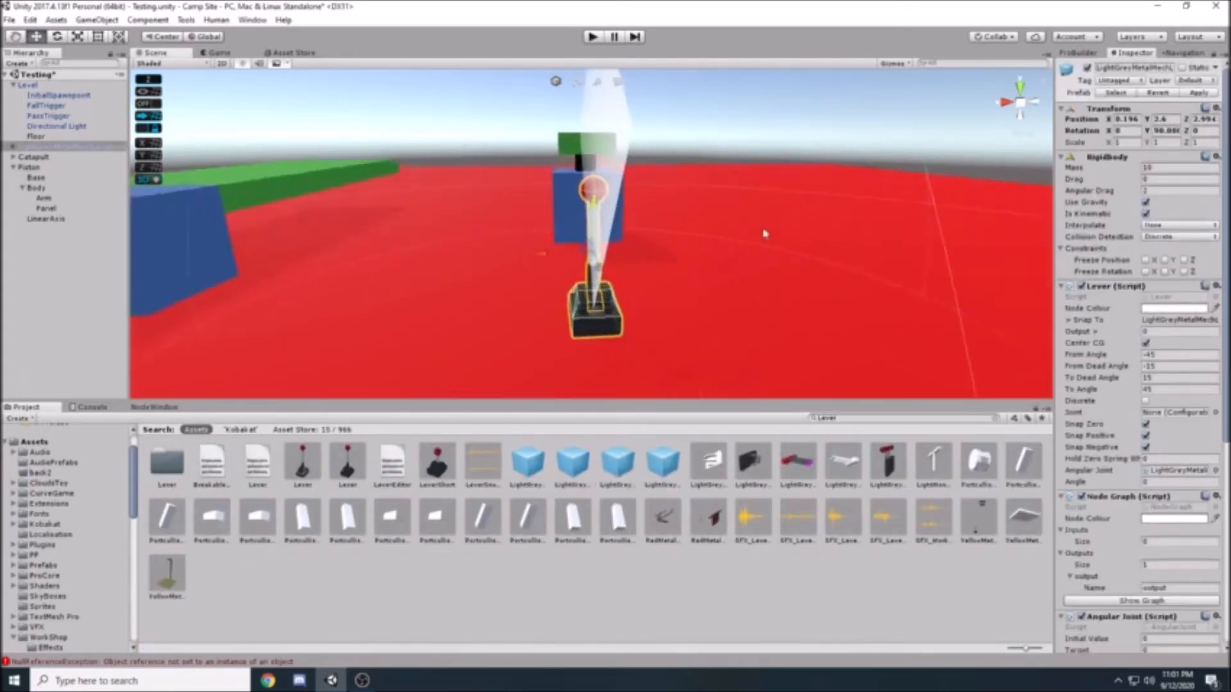
Set the lever's Y rotation to 0 and move it closer to the piston, to a Z position of about 2.37.
left_click(1159, 132)
type("0")
scroll(731, 208, "down", 12)
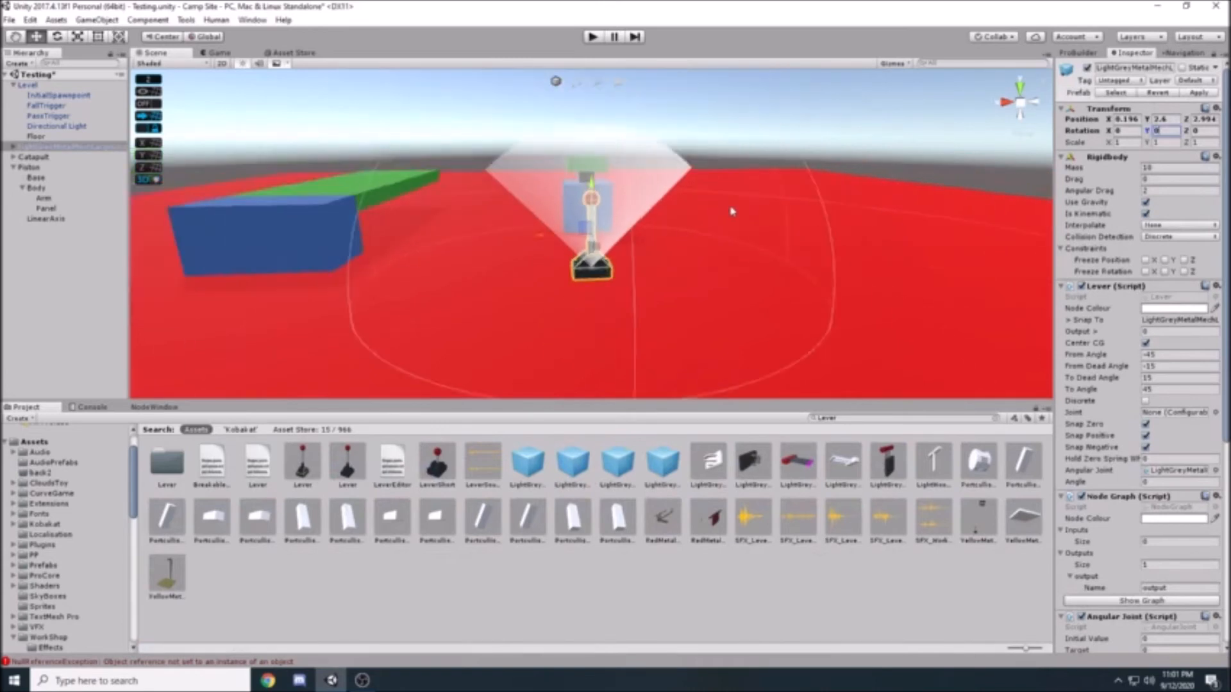
left_click_drag(634, 163, 745, 219, "alt")
left_click_drag(640, 232, 602, 233)
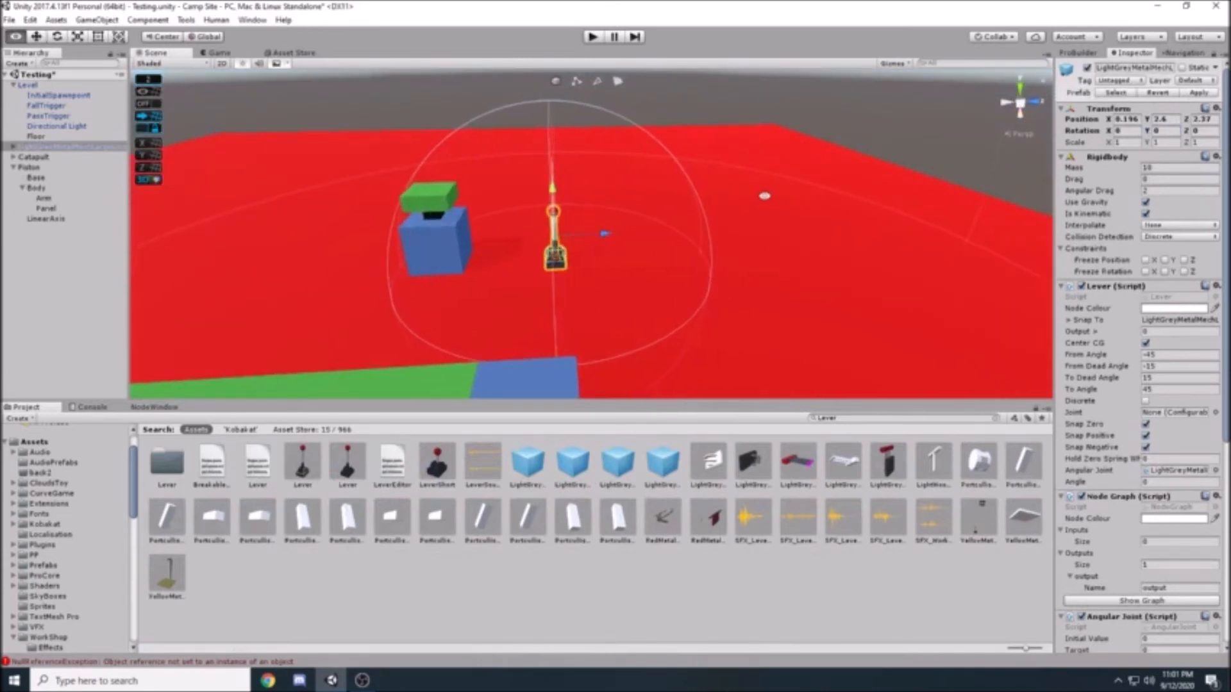
Rename the lever prefab instance as Lever and make it a child of Piston.
left_click_drag(771, 198, 824, 102, "alt")
left_click(1106, 67)
type("Lever")
key("Return")
left_click_drag(47, 146, 32, 166)
Show Piston's node graph and arrange the Lever node beside the ServoMotor node, with Lever on the input side.
left_click(28, 156)
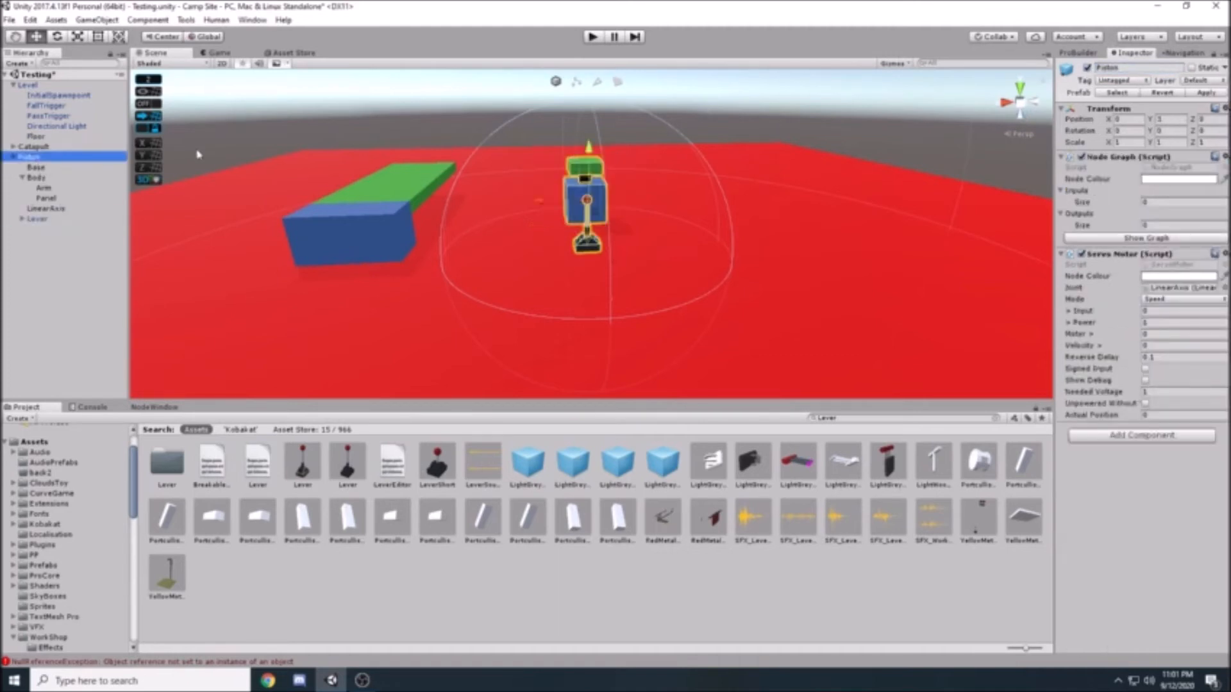
scroll(475, 143, "down", 7)
left_click_drag(385, 239, 347, 243, "alt")
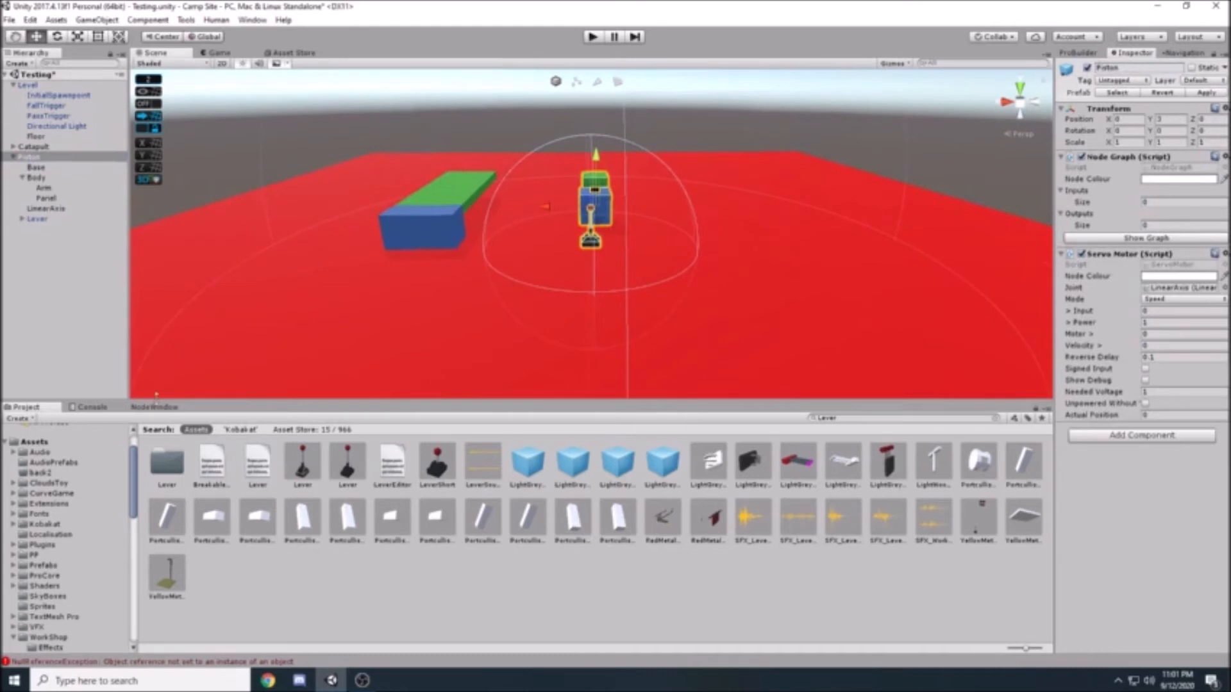
left_click(157, 407)
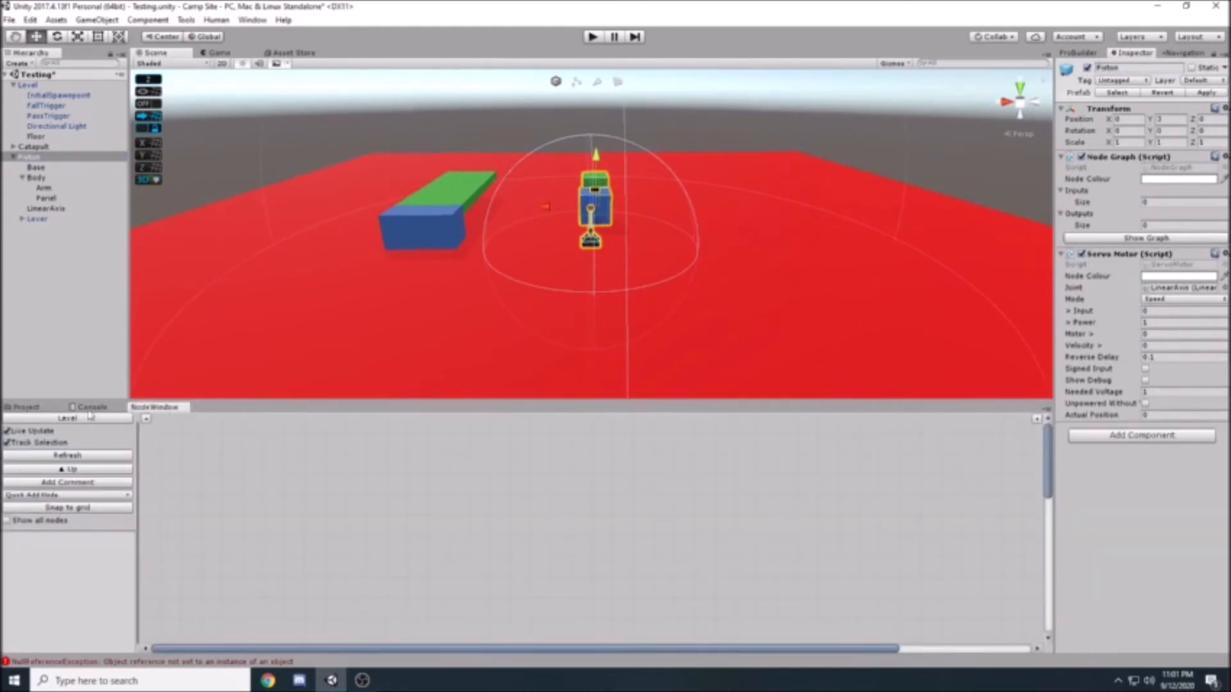
left_click(35, 167)
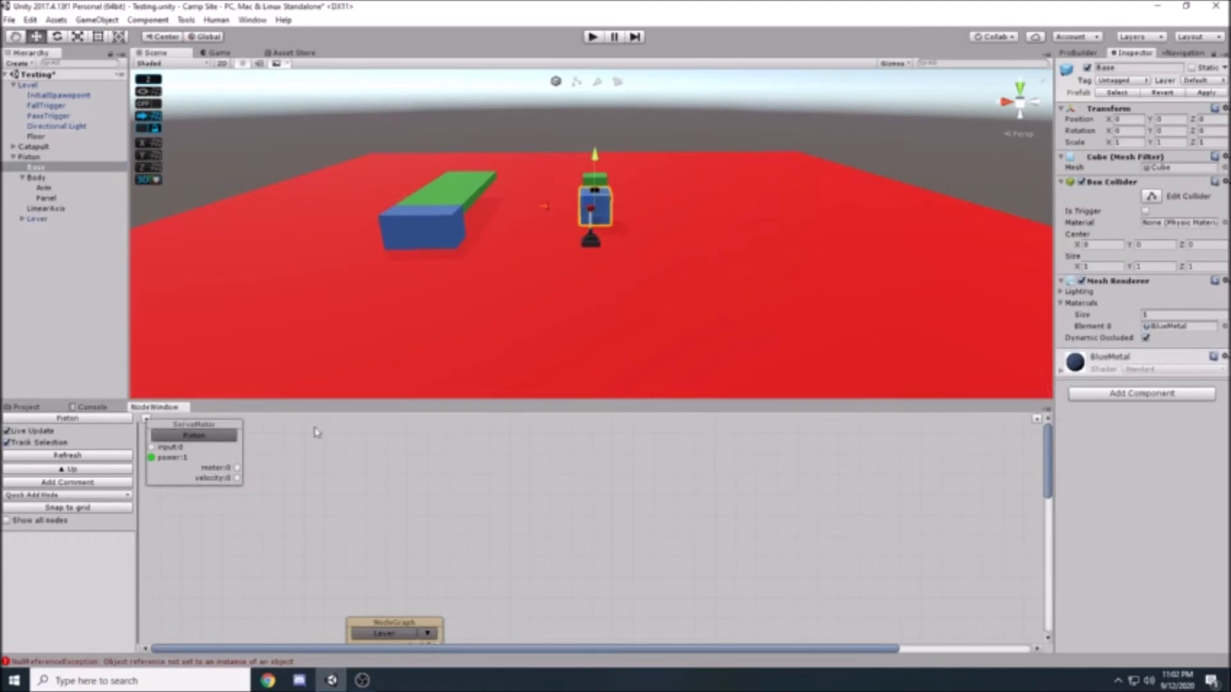
left_click_drag(234, 428, 561, 447)
scroll(416, 566, "down", 3)
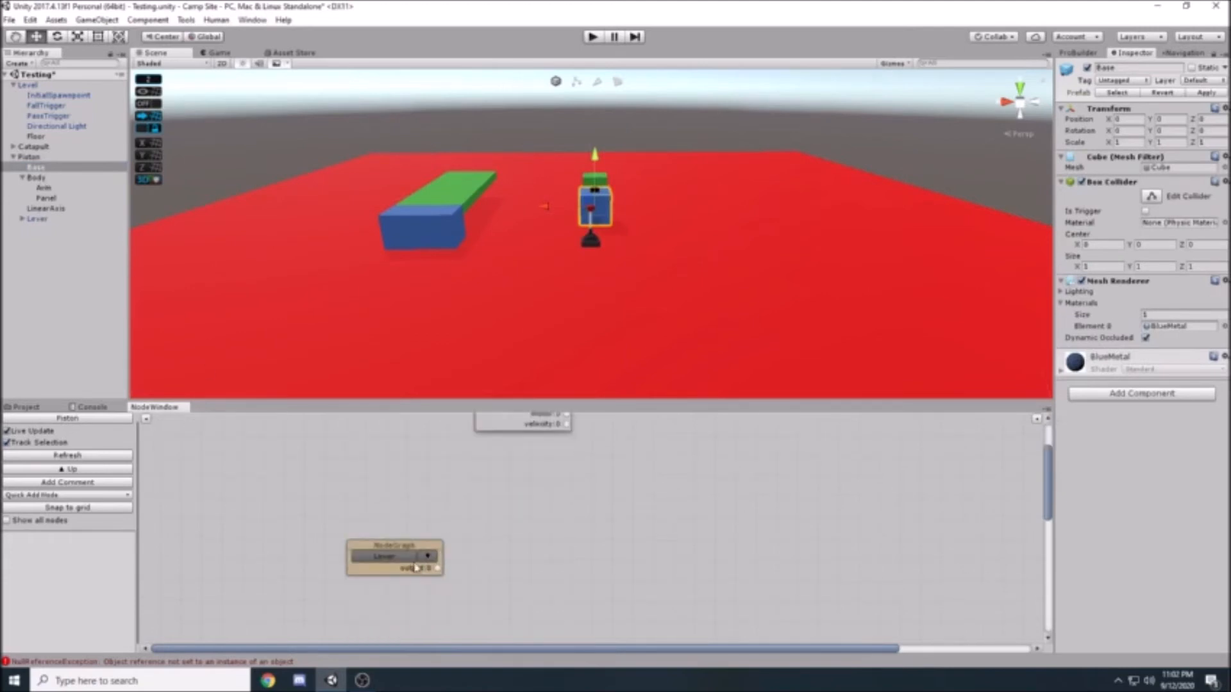
left_click_drag(386, 557, 323, 439)
scroll(345, 506, "up", 3)
left_click_drag(333, 506, 270, 432)
left_click_drag(532, 460, 515, 446)
Connect the Lever node's output to the ServoMotor node's input.
left_click(265, 438)
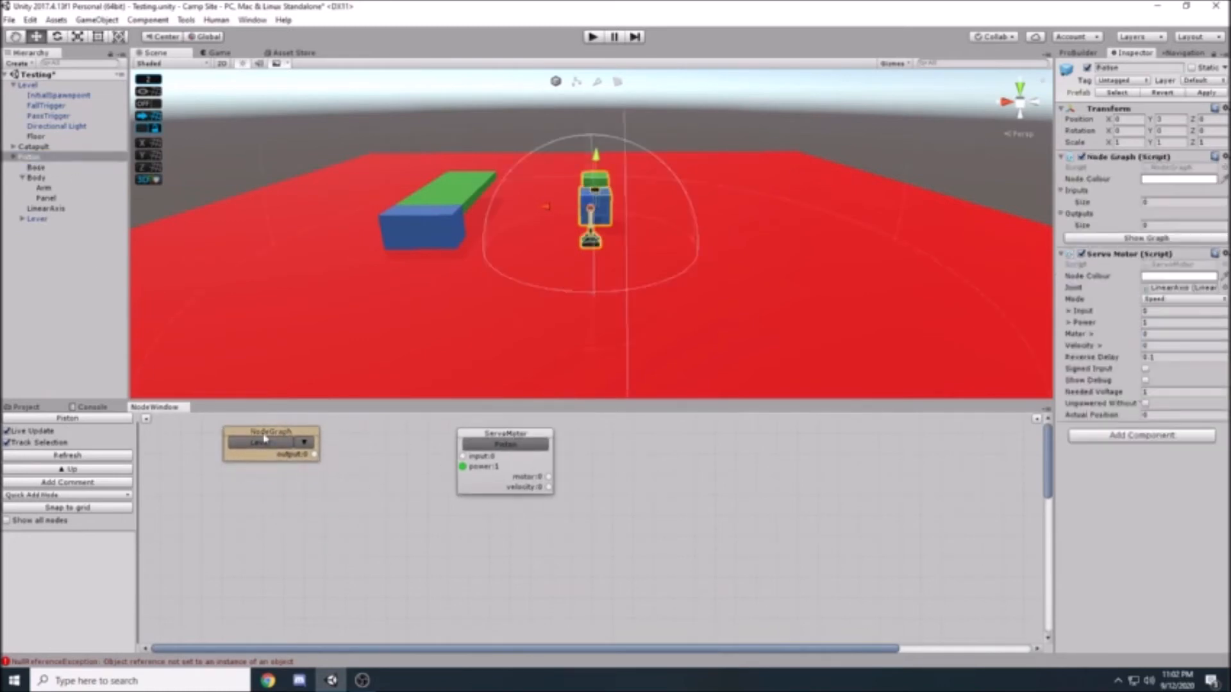
left_click_drag(314, 458, 462, 457)
left_click_drag(511, 431, 502, 423)
Run the scene and have the character pull the lever back and forth to test the piston's movement.
left_click_drag(496, 307, 552, 305, "alt")
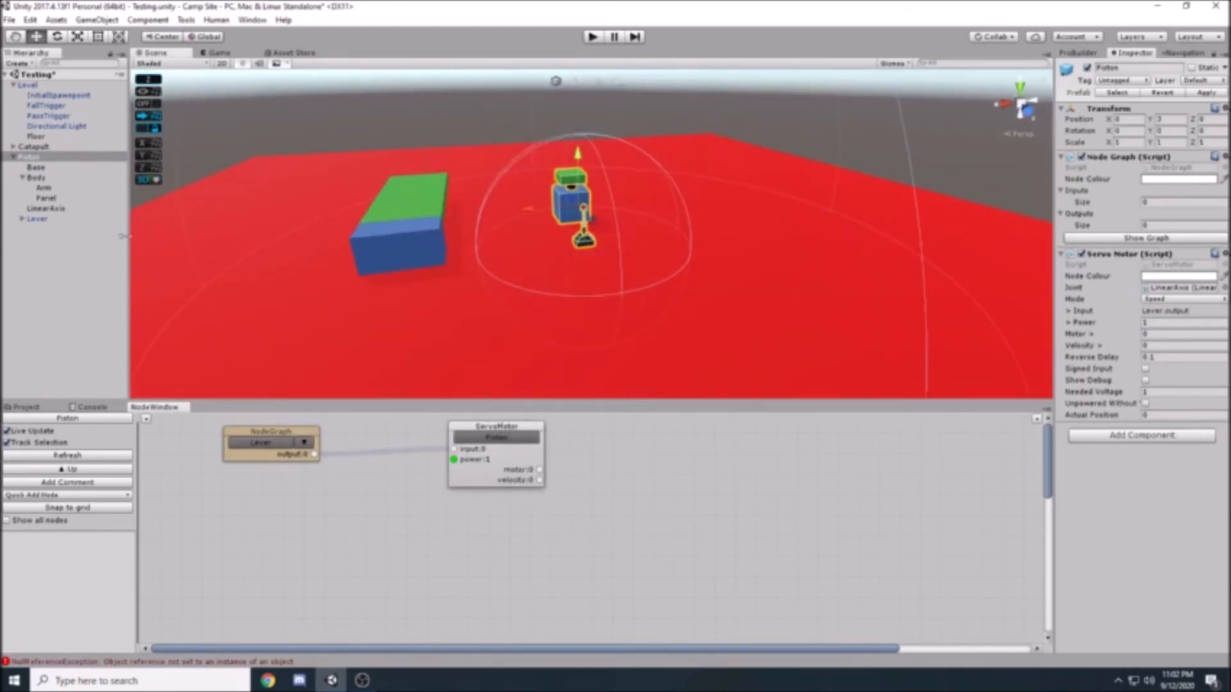
key("ctrl+p")
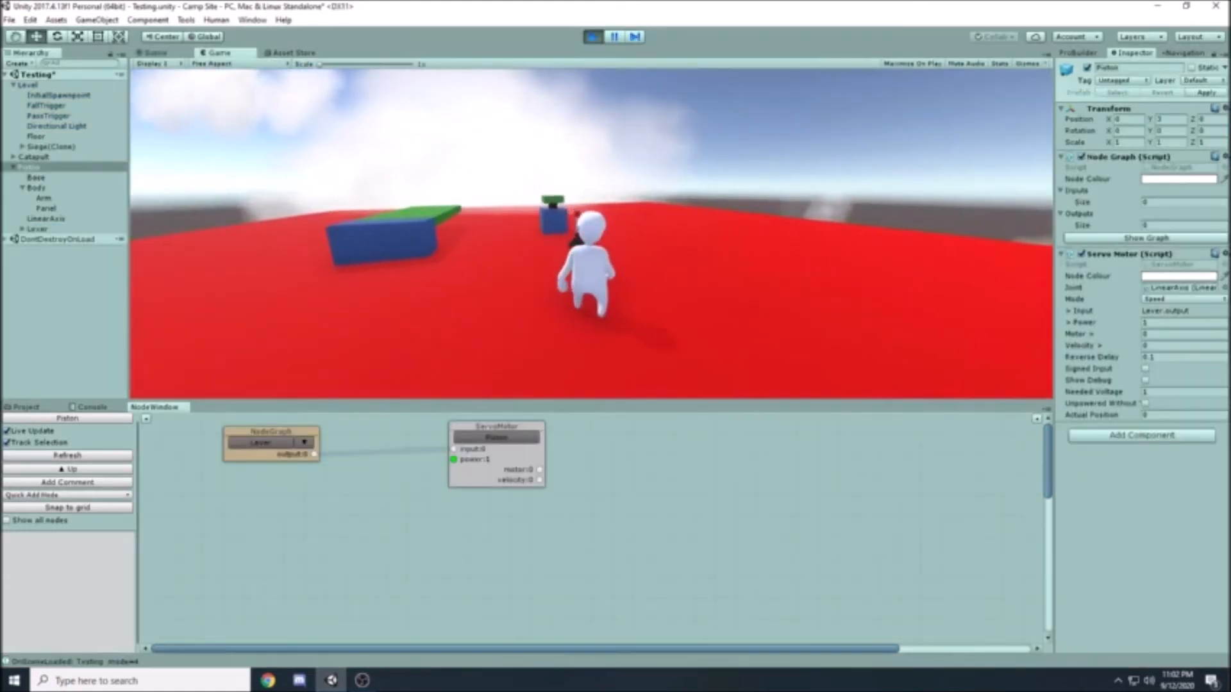
key("w")
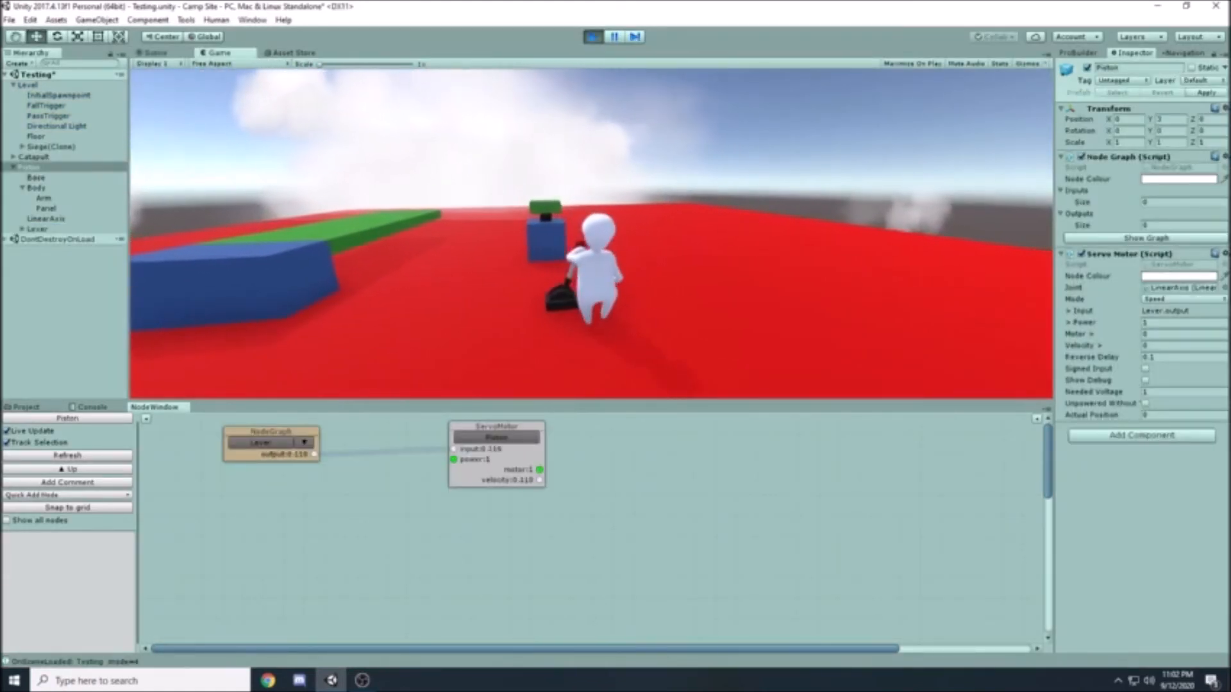
key("a")
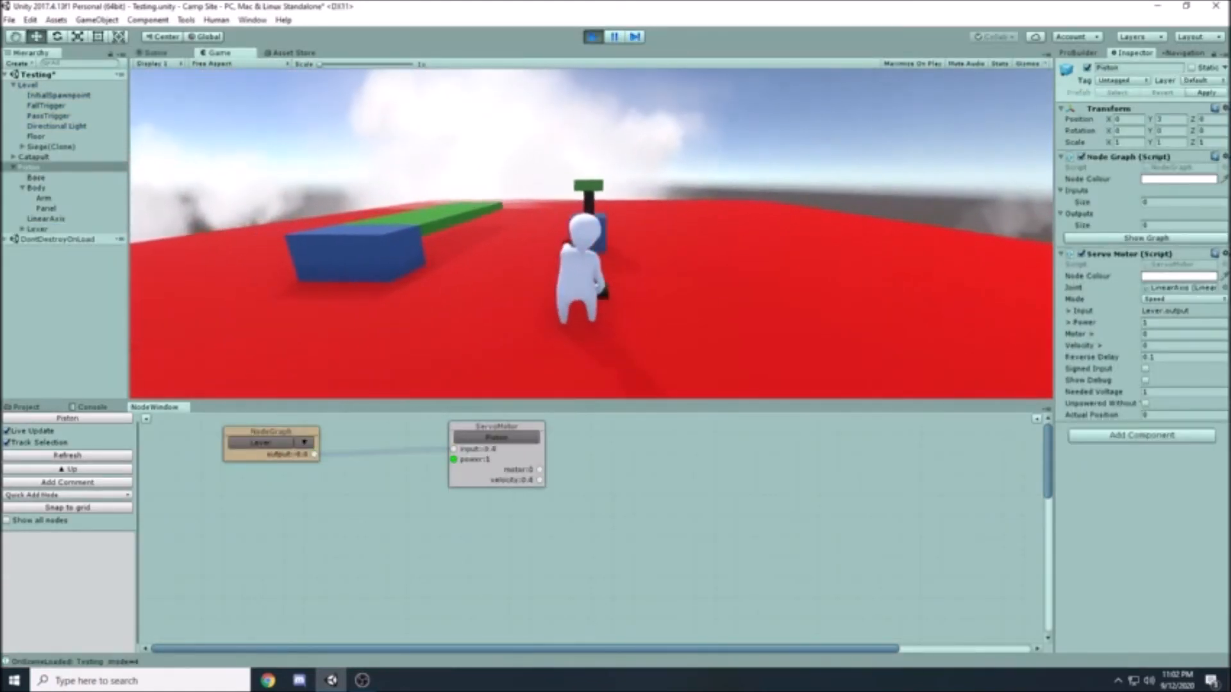
key("d")
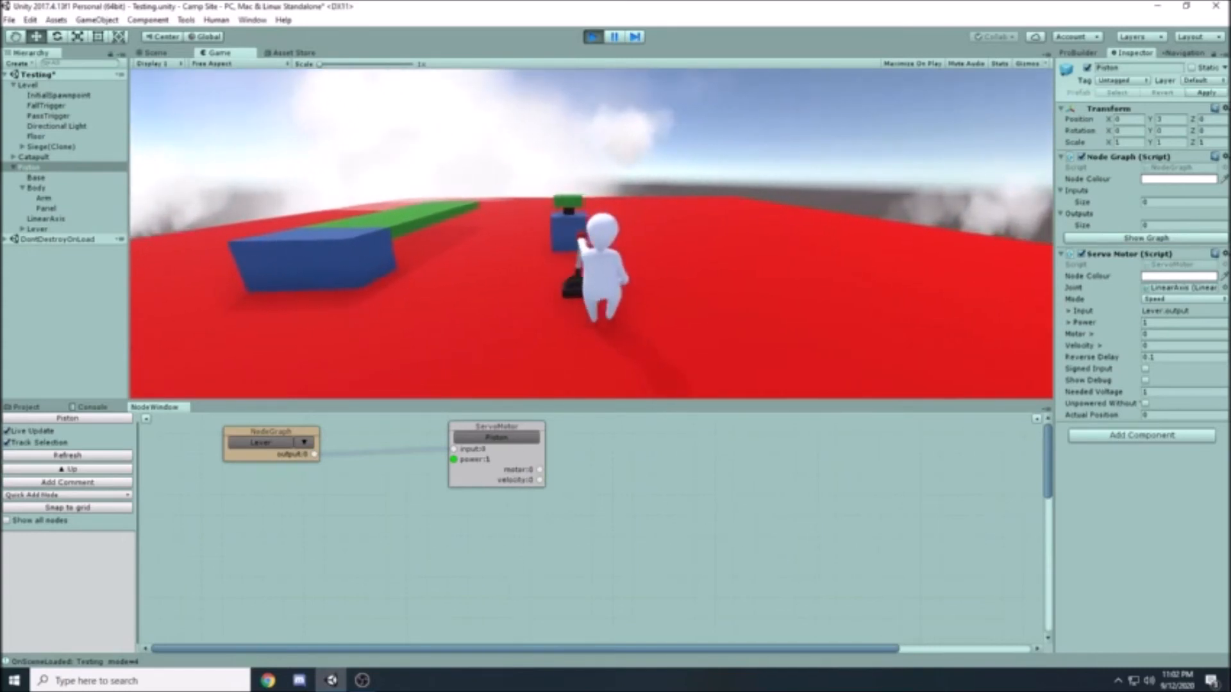
key("a")
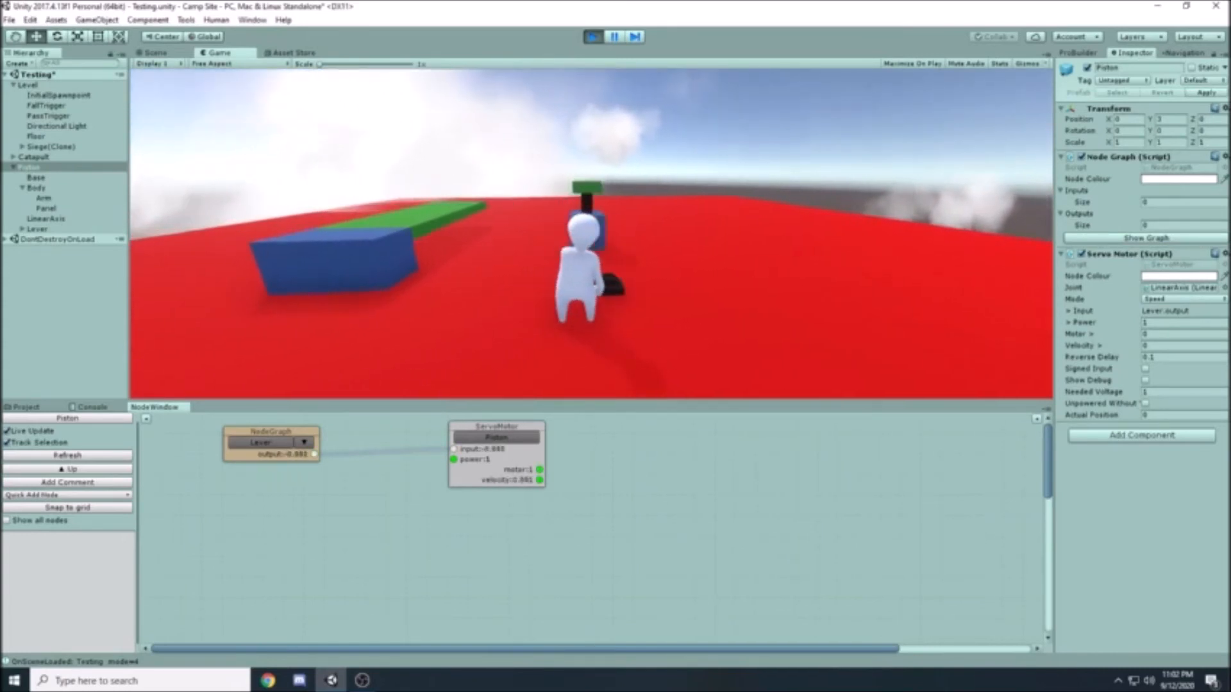
key("a")
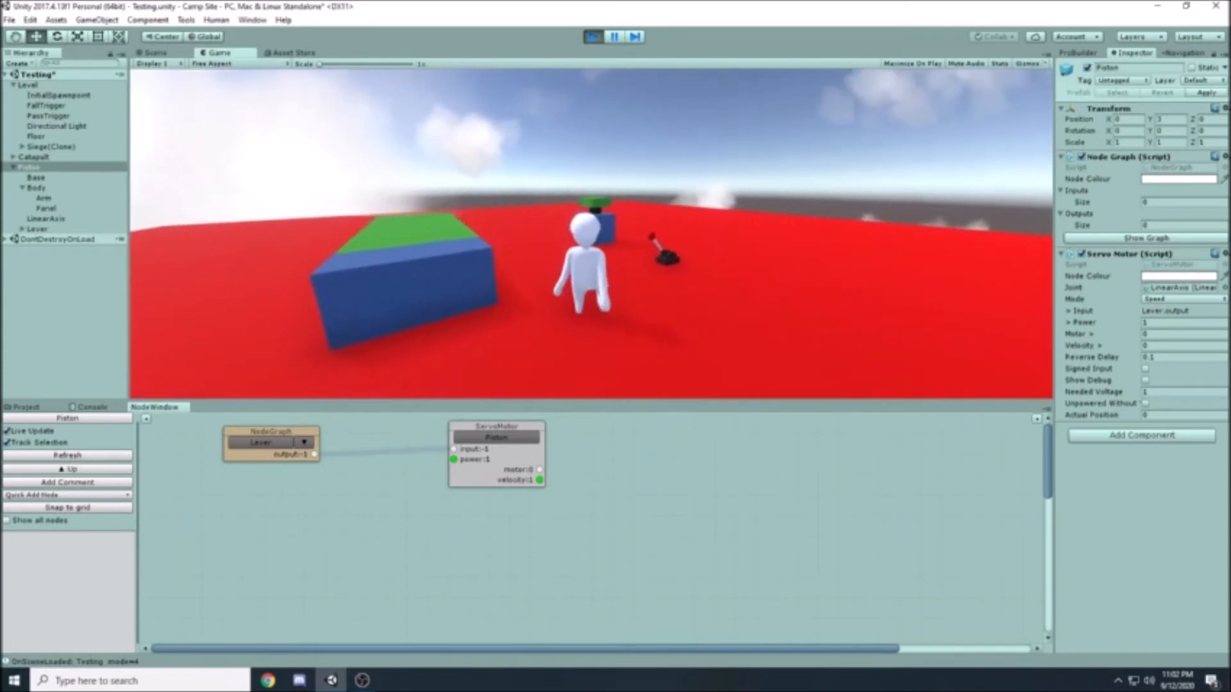
Walk the character up to the piston to check it up close, and end the play test.
key("w")
key("w")
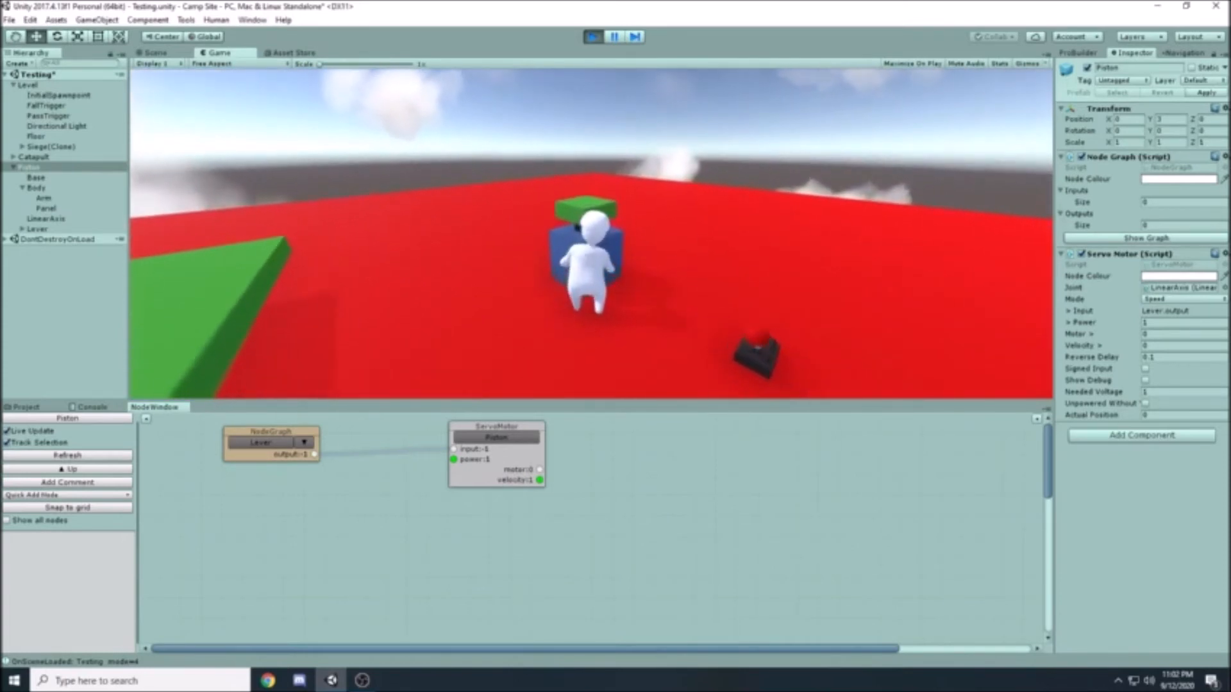
key("d")
key("a")
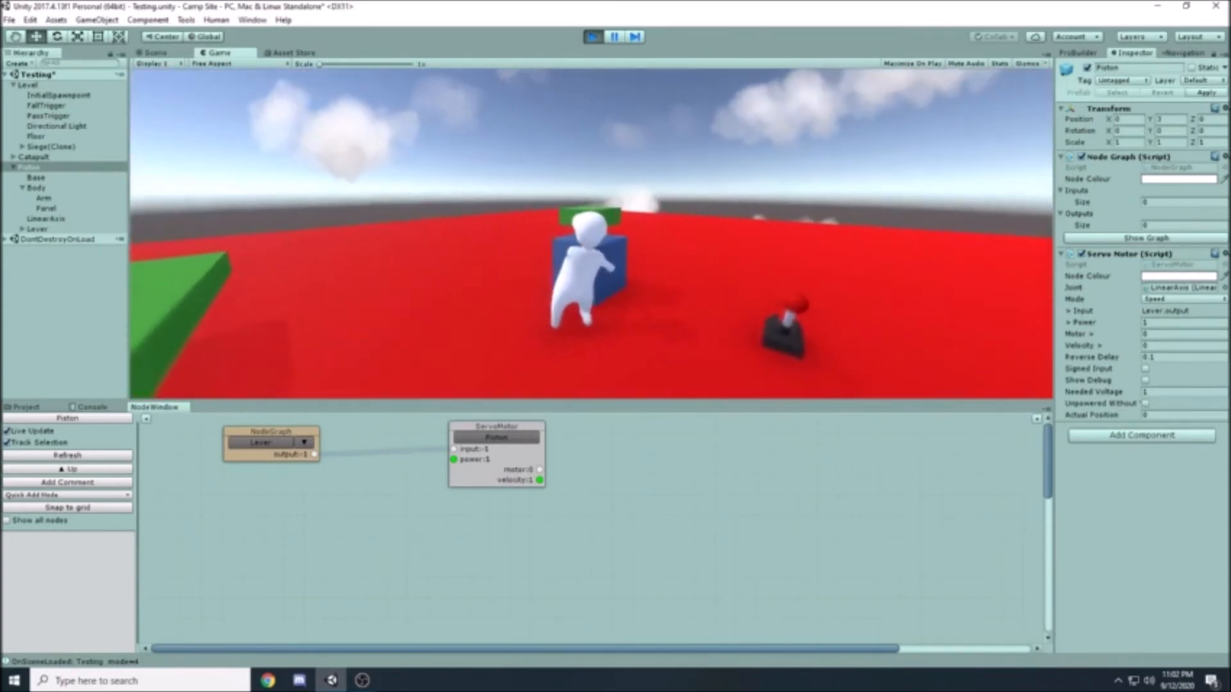
left_click(593, 36)
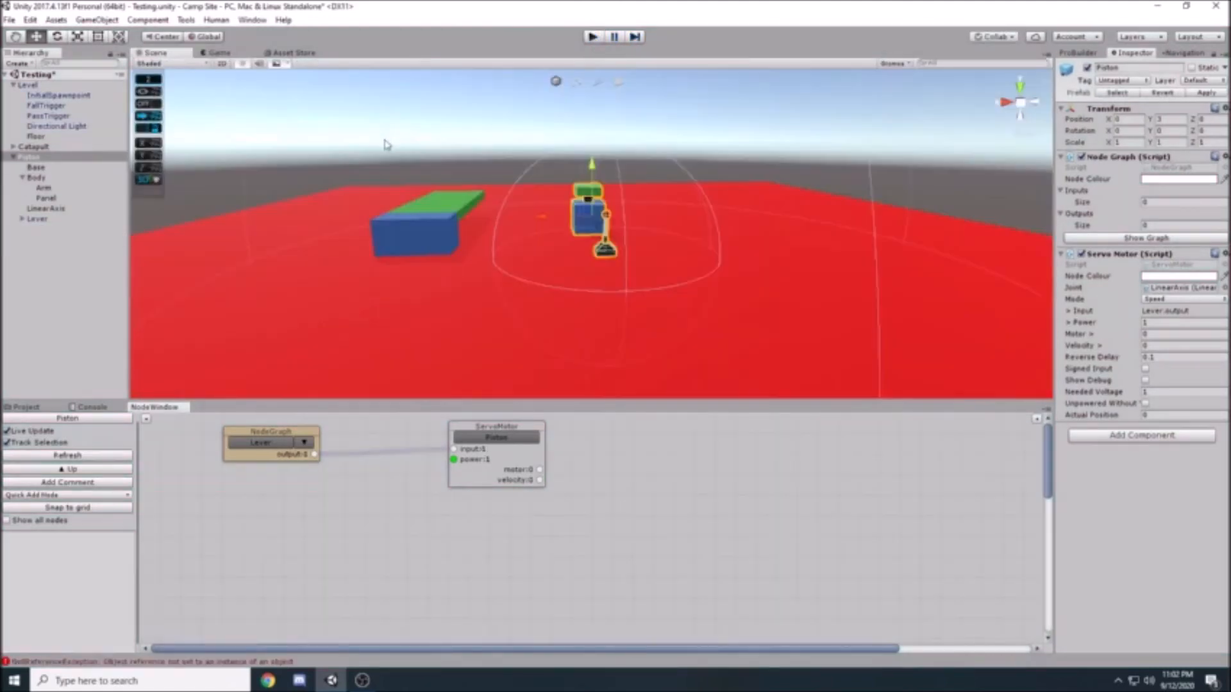
Remove the Rigidbody, Net Body and Net Identity components from the piston's Body object.
left_click(52, 188)
left_click(106, 177)
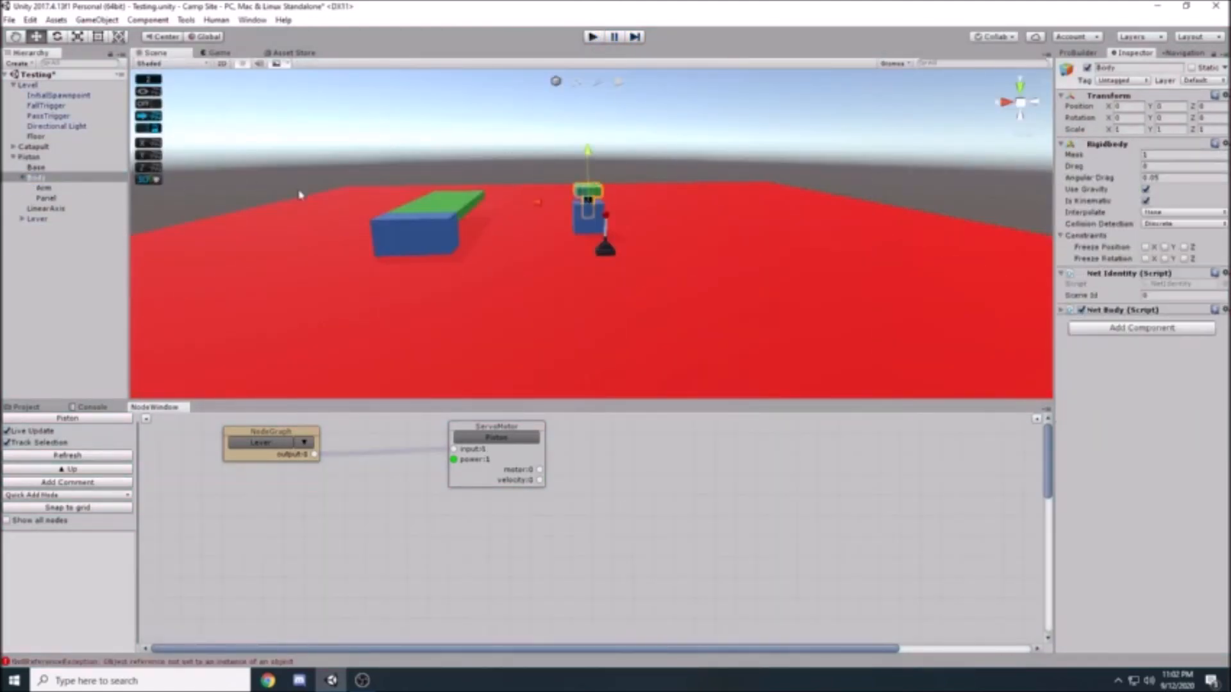
left_click_drag(1000, 163, 975, 160, "alt")
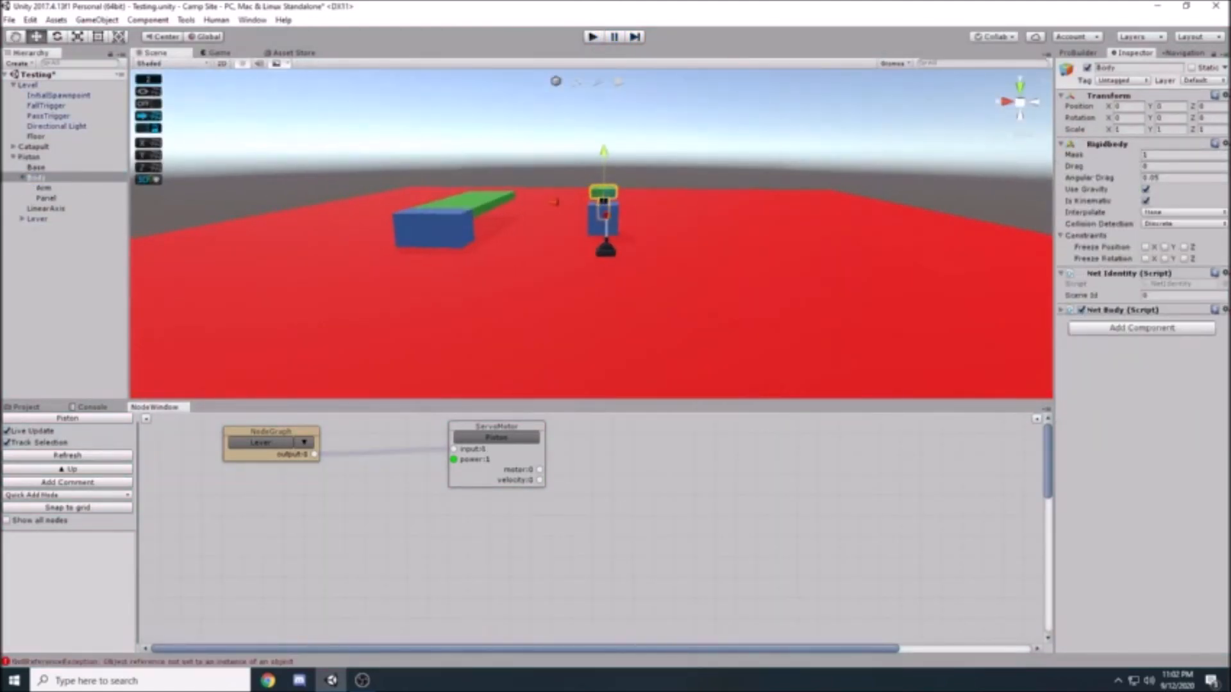
left_click(1215, 143)
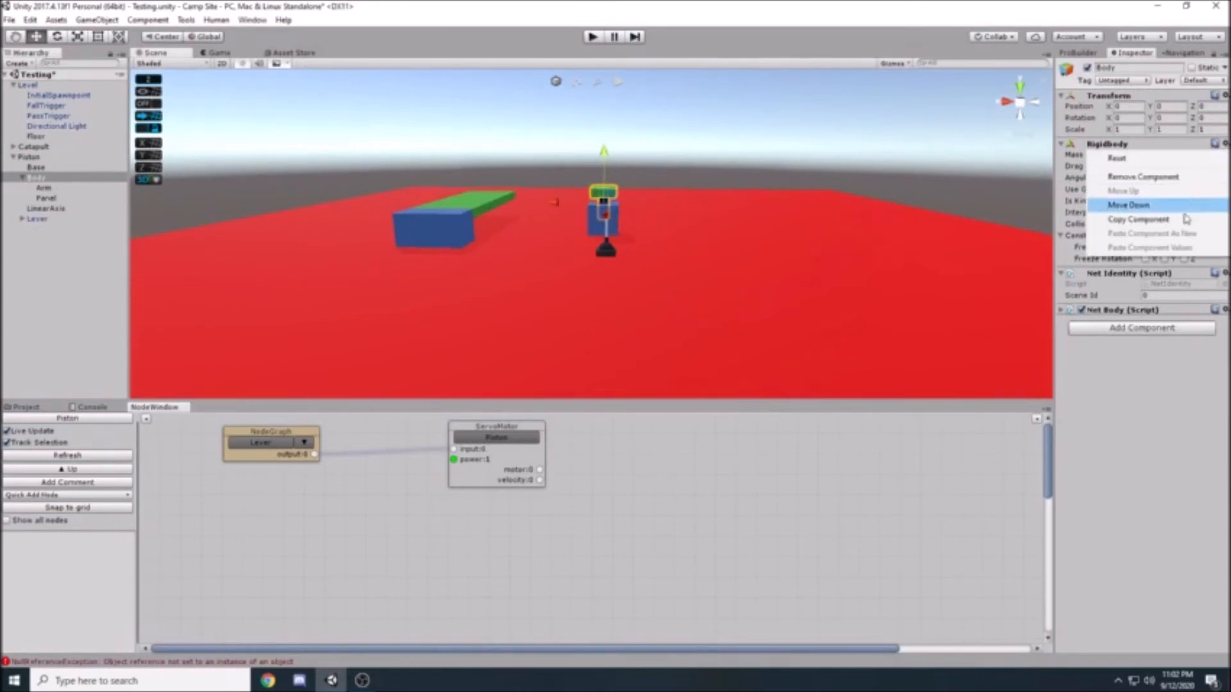
left_click(1160, 172)
left_click(1224, 182)
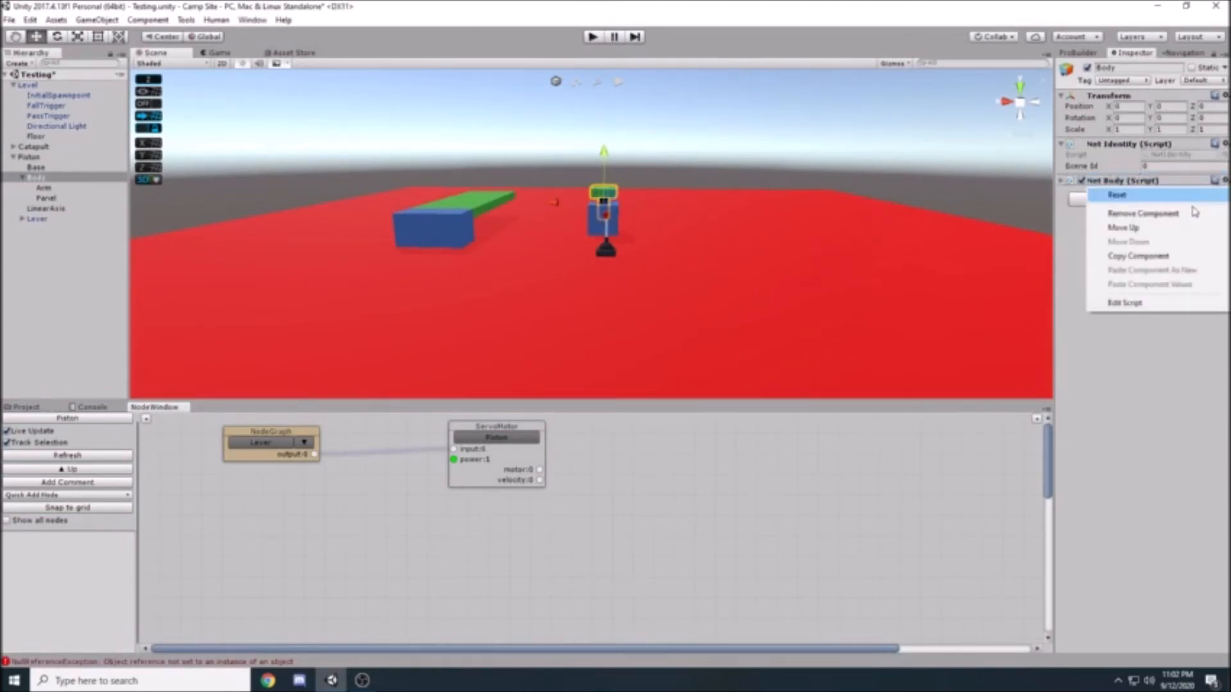
left_click(1197, 214)
left_click(1223, 144)
left_click(1201, 180)
Add a Rigidbody with a mass of 20 to the piston's Base object.
left_click_drag(480, 123, 312, 138, "alt")
left_click(42, 168)
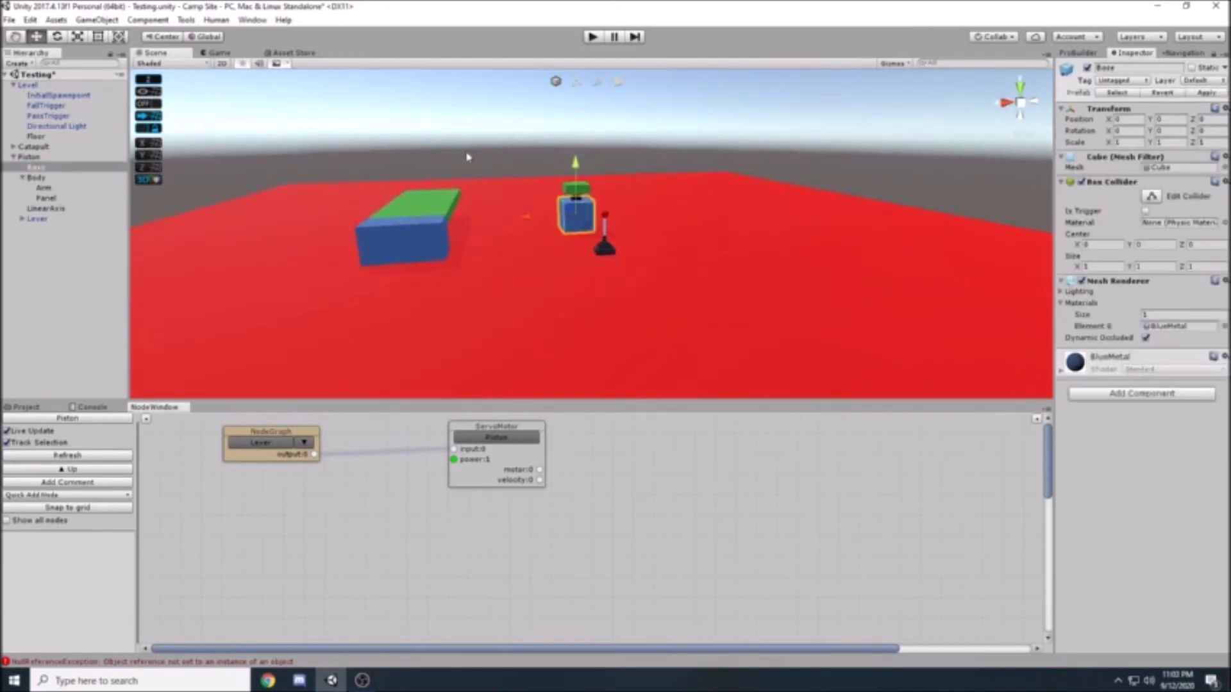
left_click(1142, 394)
type("rig")
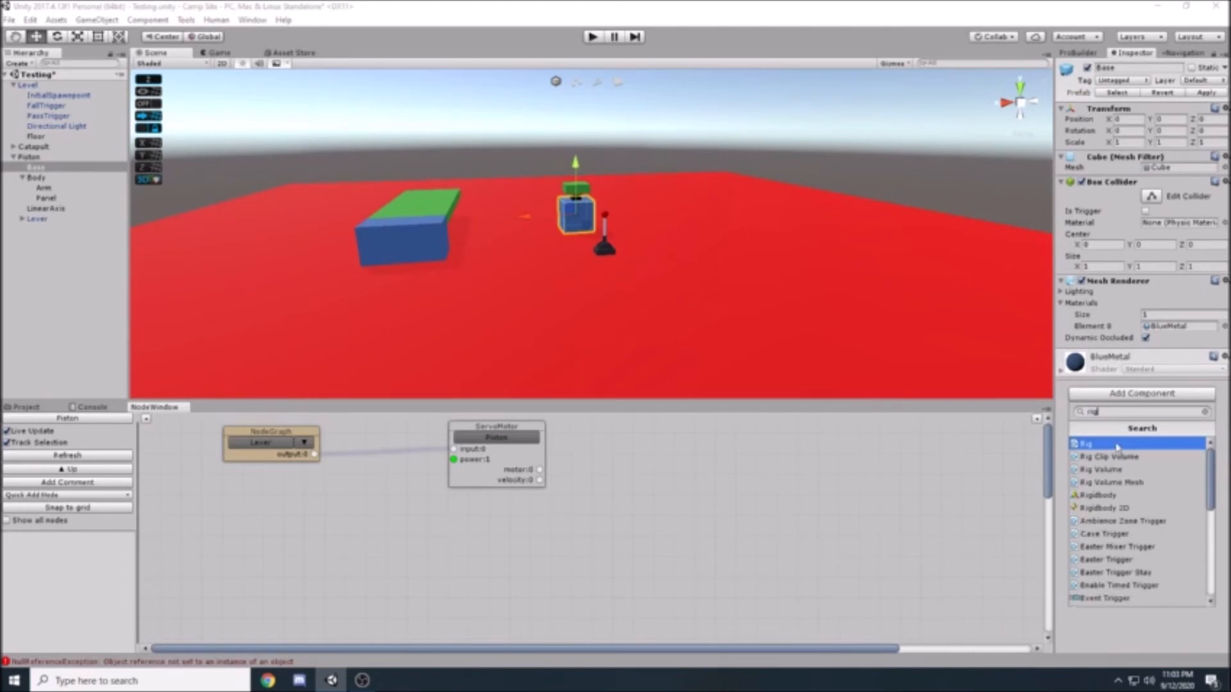
left_click(1129, 497)
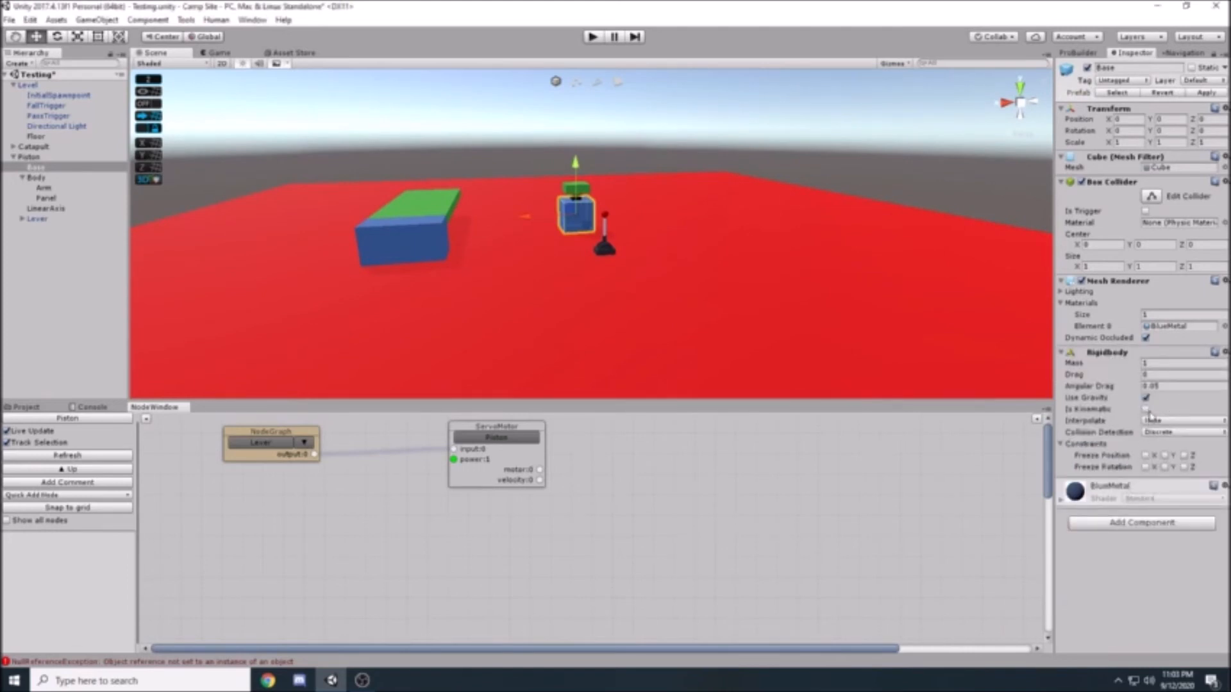
left_click(1156, 365)
Add a Net Body component to the piston's Base object.
left_click(1142, 523)
type("net")
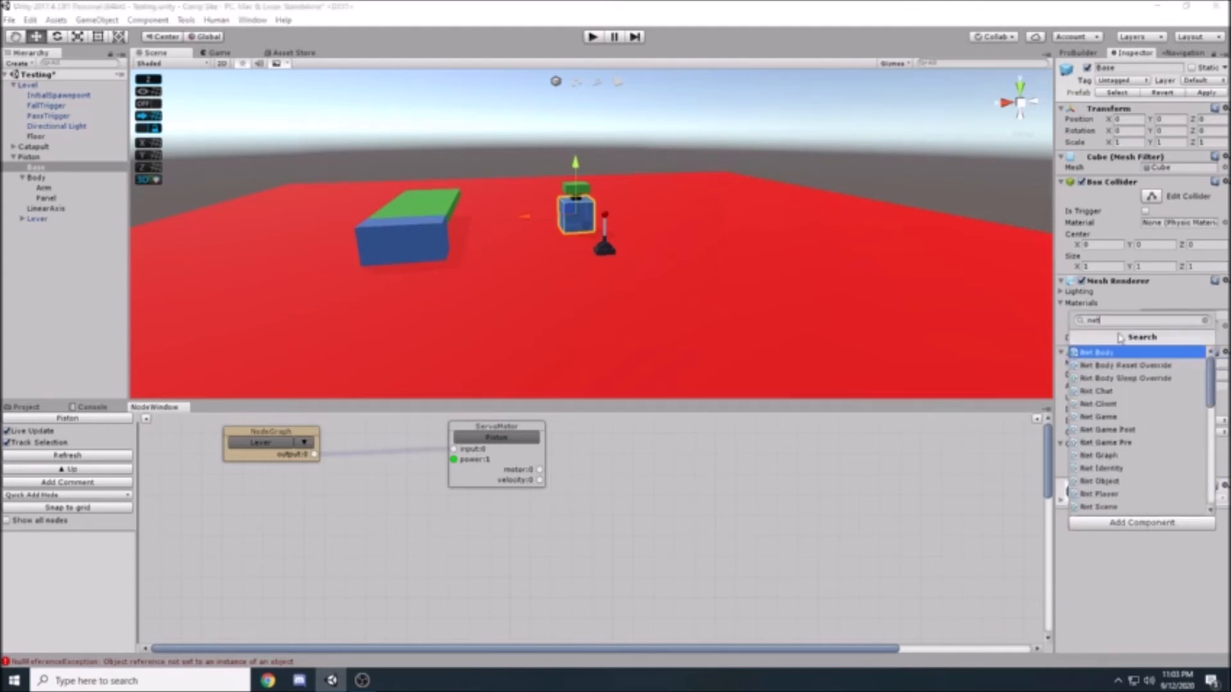
left_click(1104, 352)
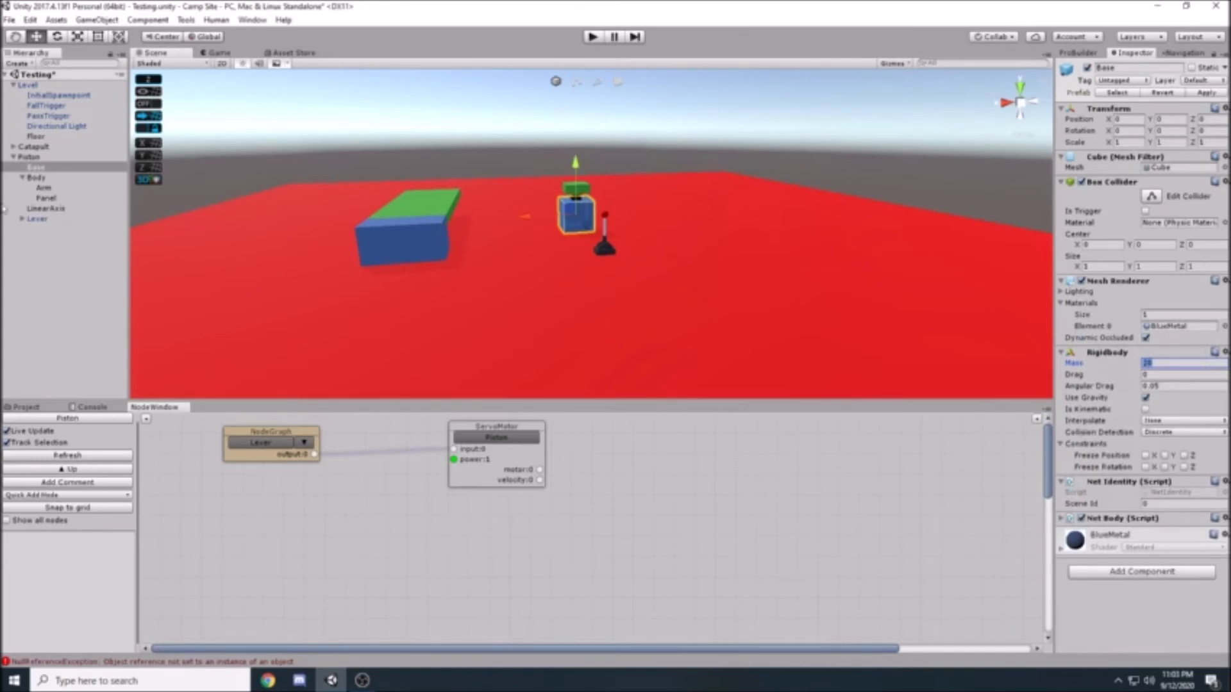
Make the piston's Body object a child of its Base object.
left_click(36, 177)
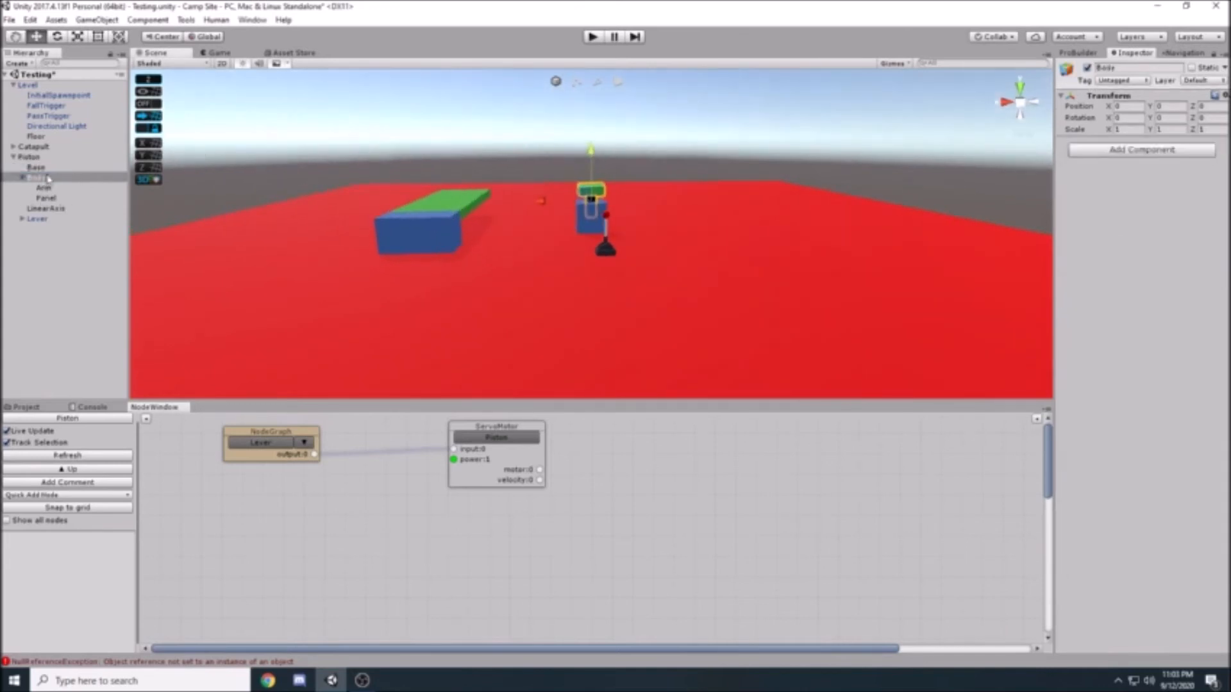
left_click_drag(42, 183, 39, 167)
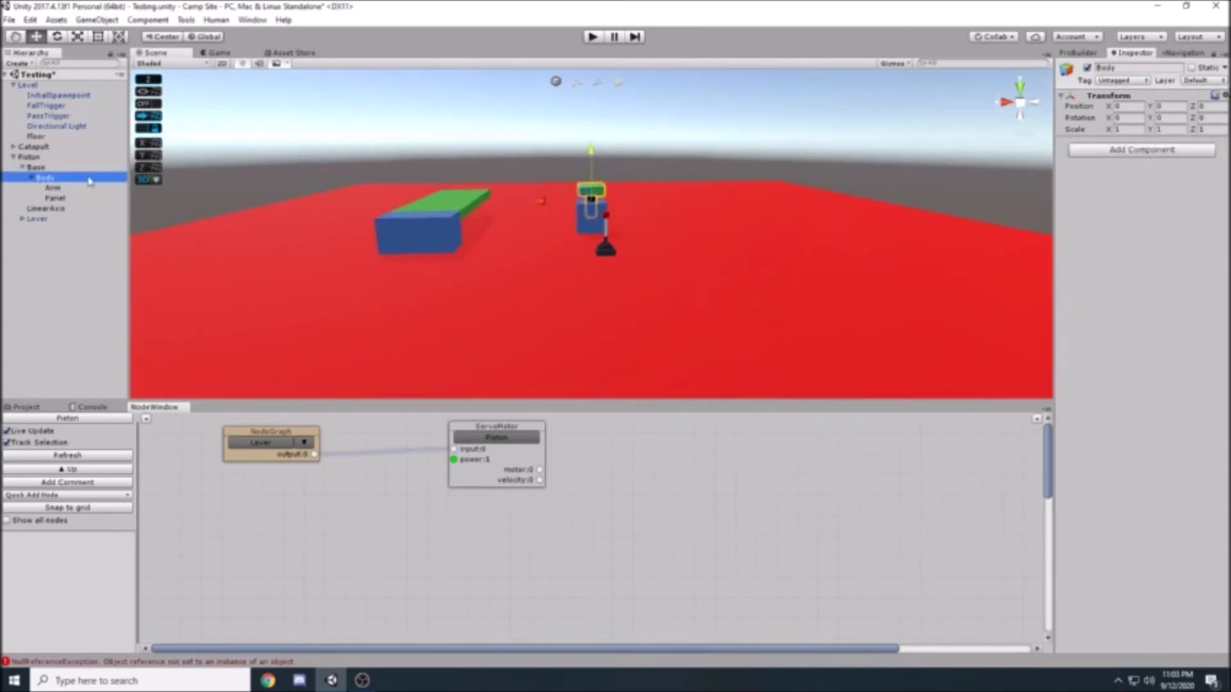
left_click(22, 167)
left_click(35, 168)
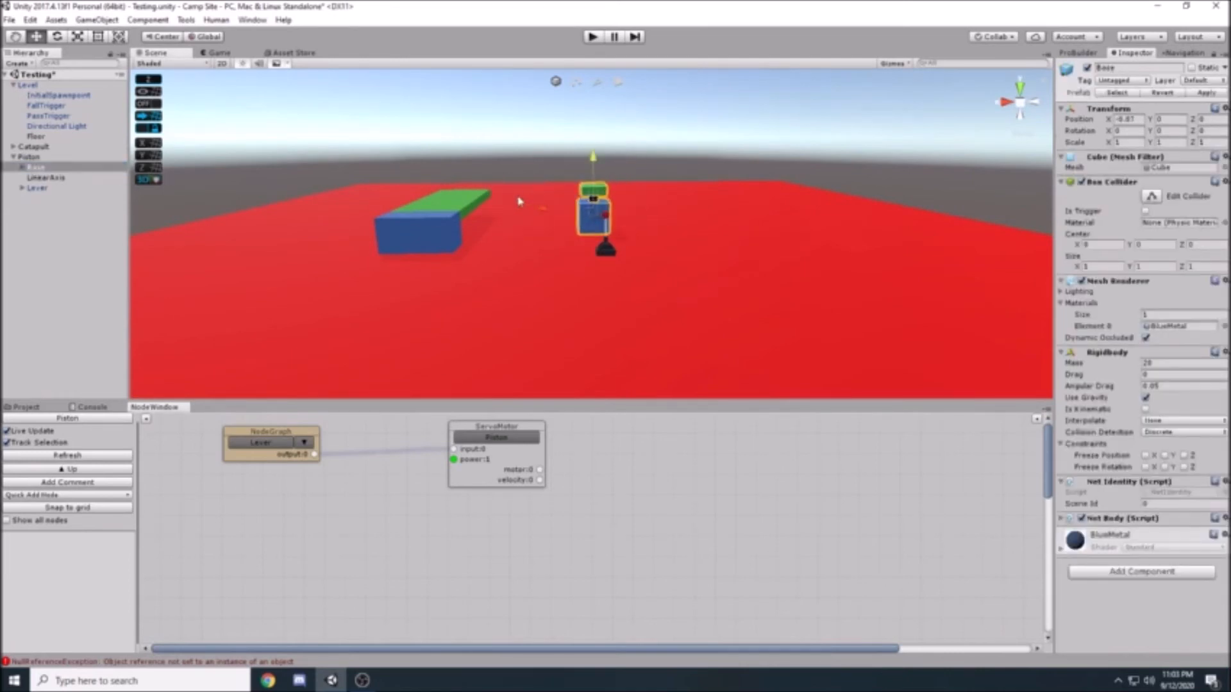
Run the scene with an enlarged game view and have the character grab the piston and move it around.
key("ctrl+p")
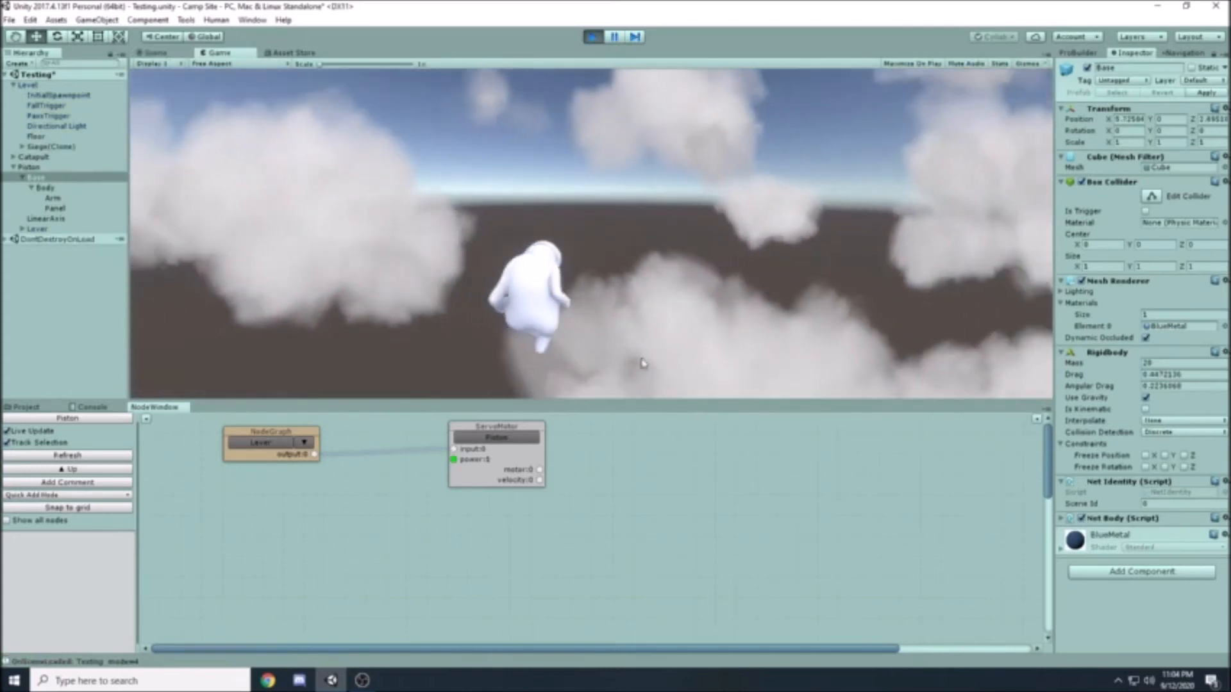
left_click_drag(645, 401, 675, 565)
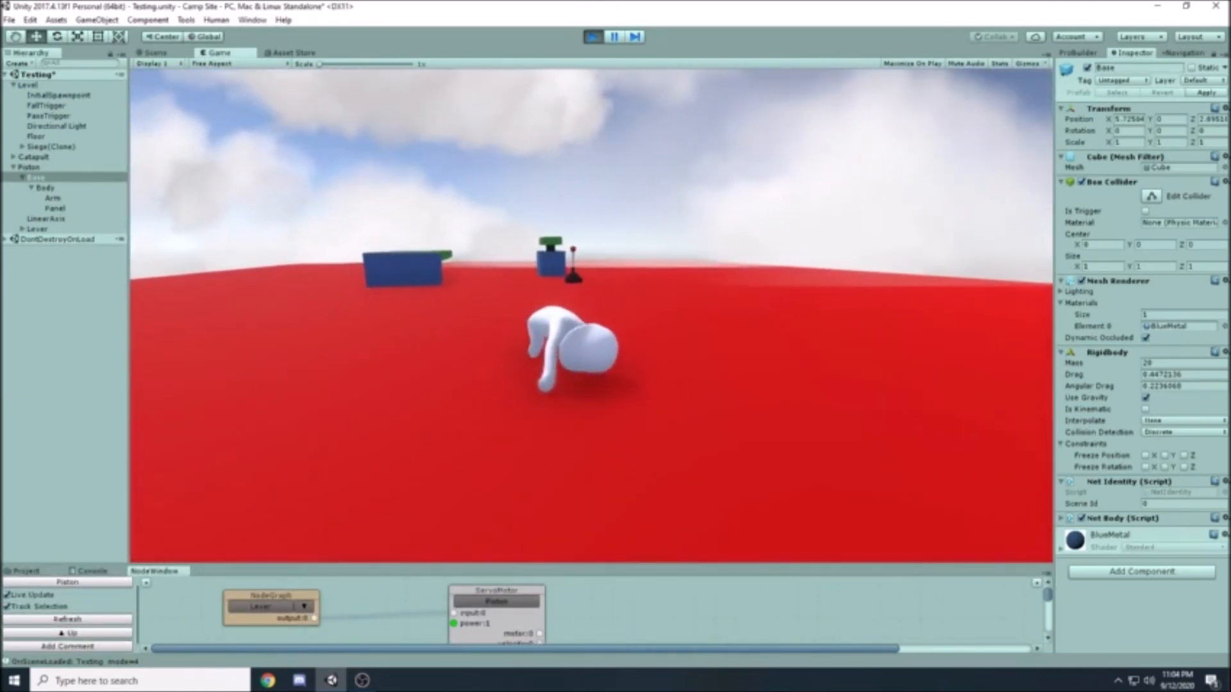
key("w")
key("w")
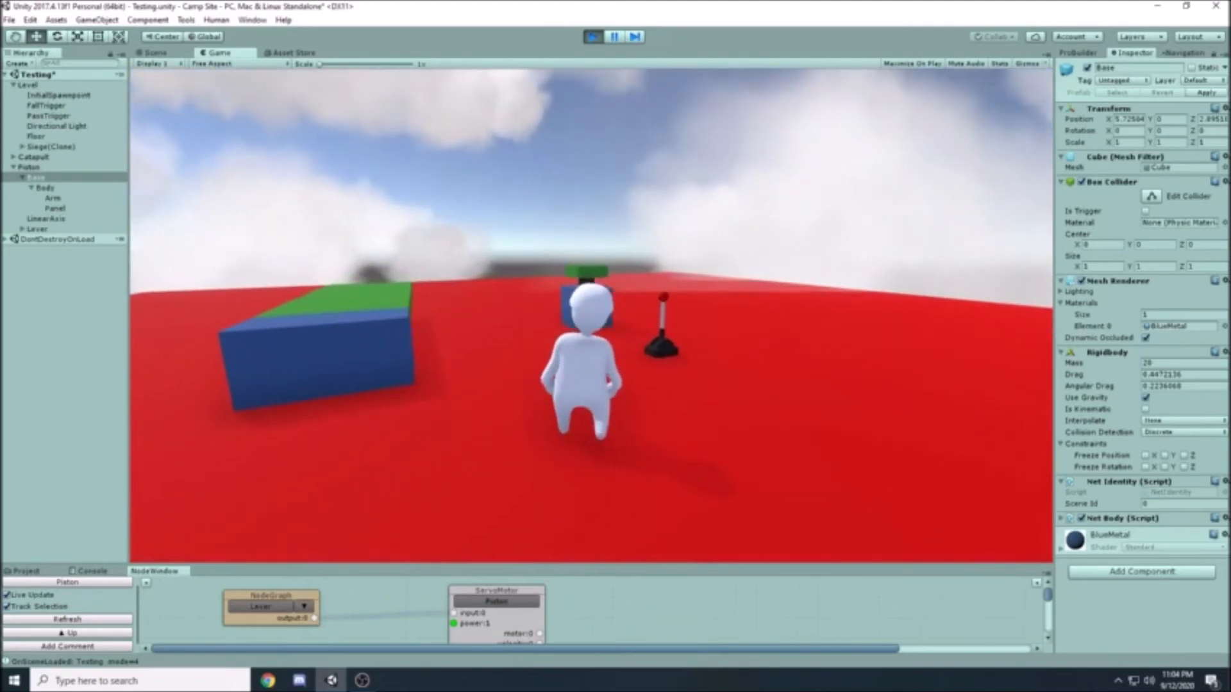
key("s")
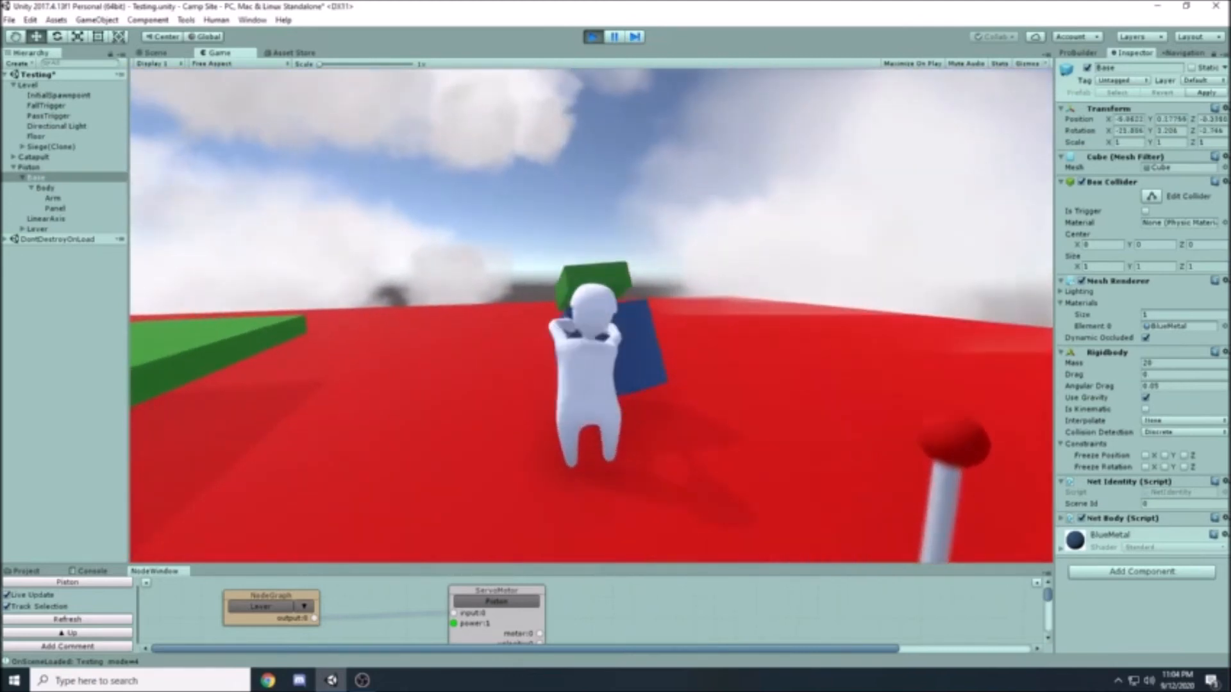
key("d")
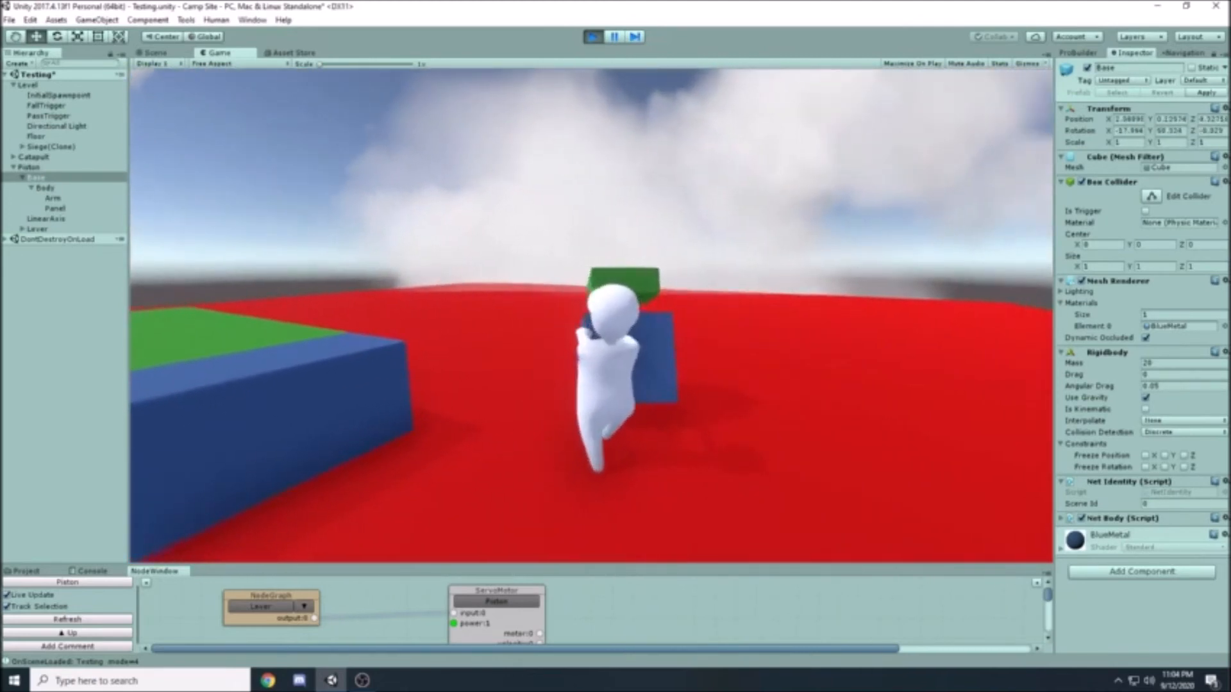
key("w")
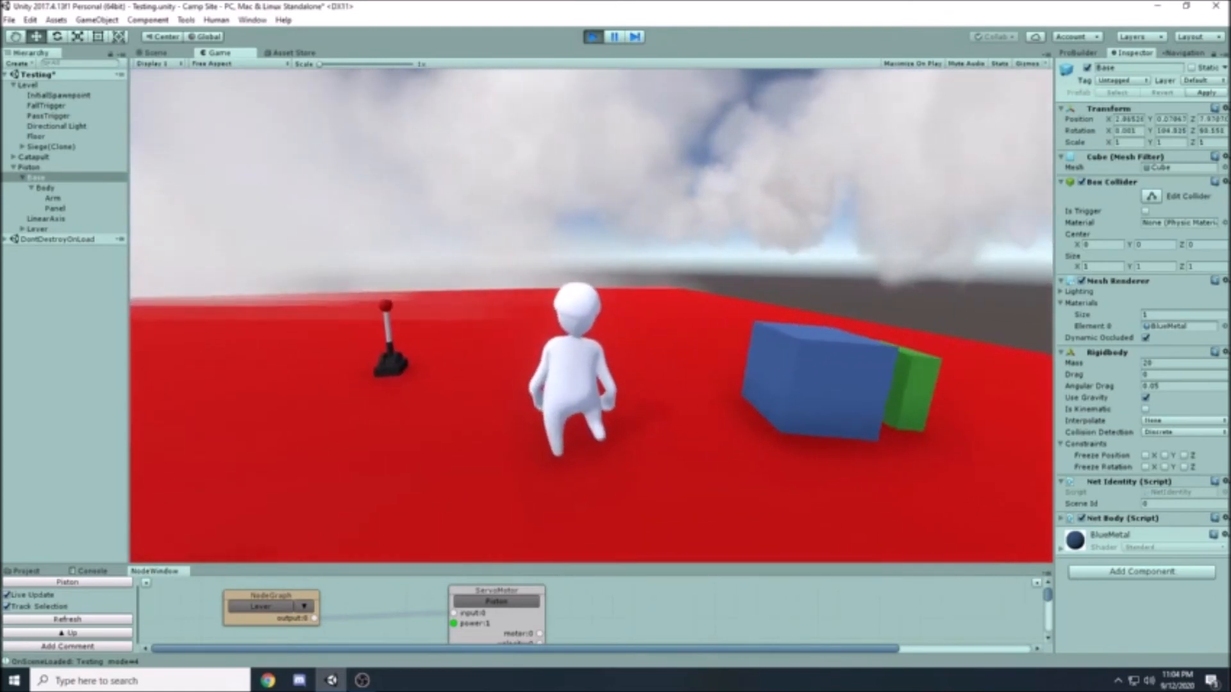
Have the character work the lever to test the moved piston, and end the play test.
key("w")
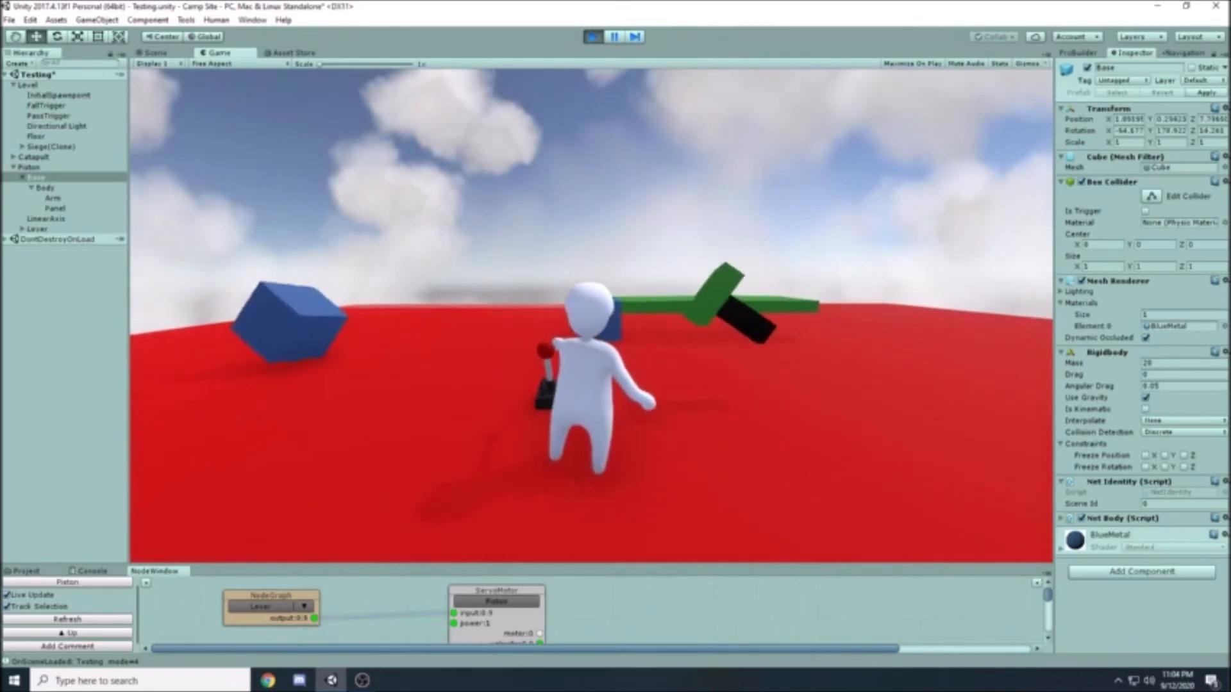
key("w")
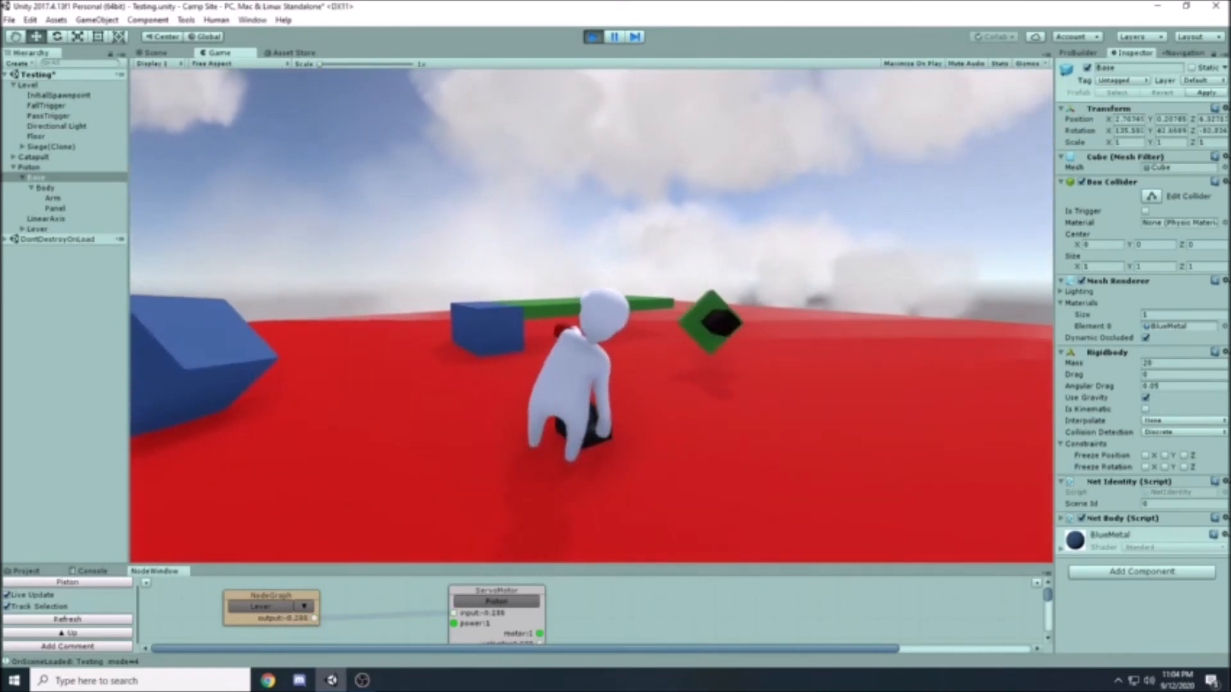
key("s")
key("Escape")
left_click(593, 36)
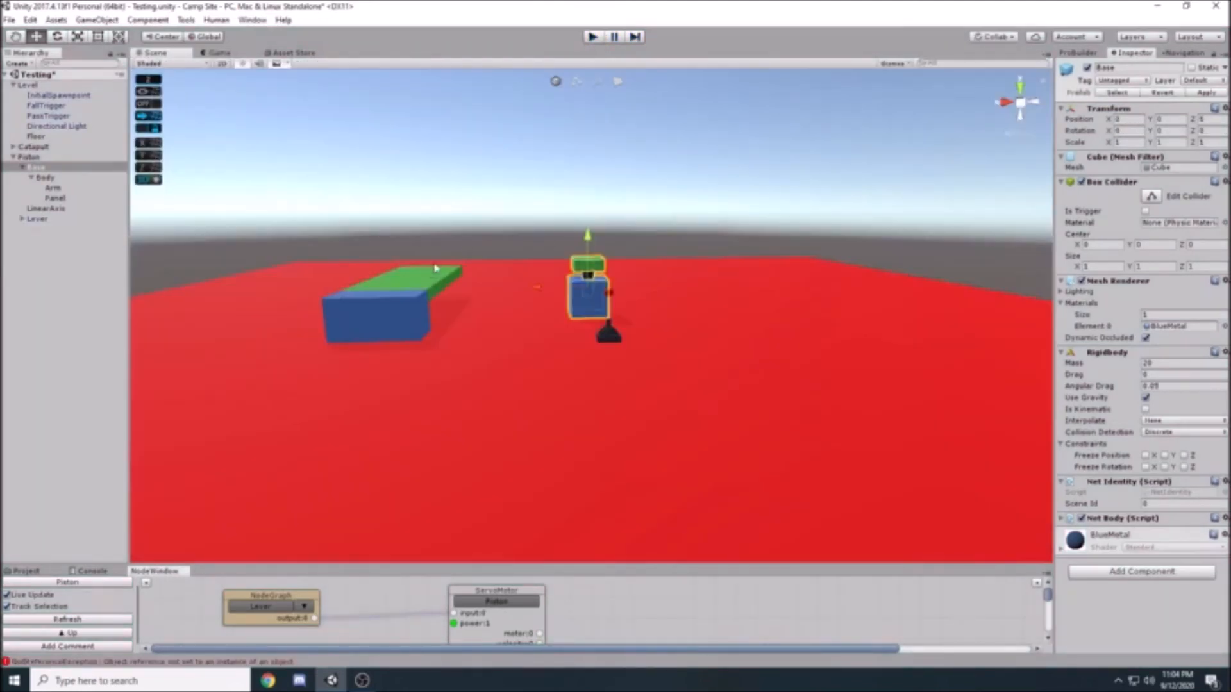
Assign Base as the anchor of the LinearAxis object's Linear Joint and enable Use Transform Anchor.
left_click_drag(219, 184, 336, 164, "alt")
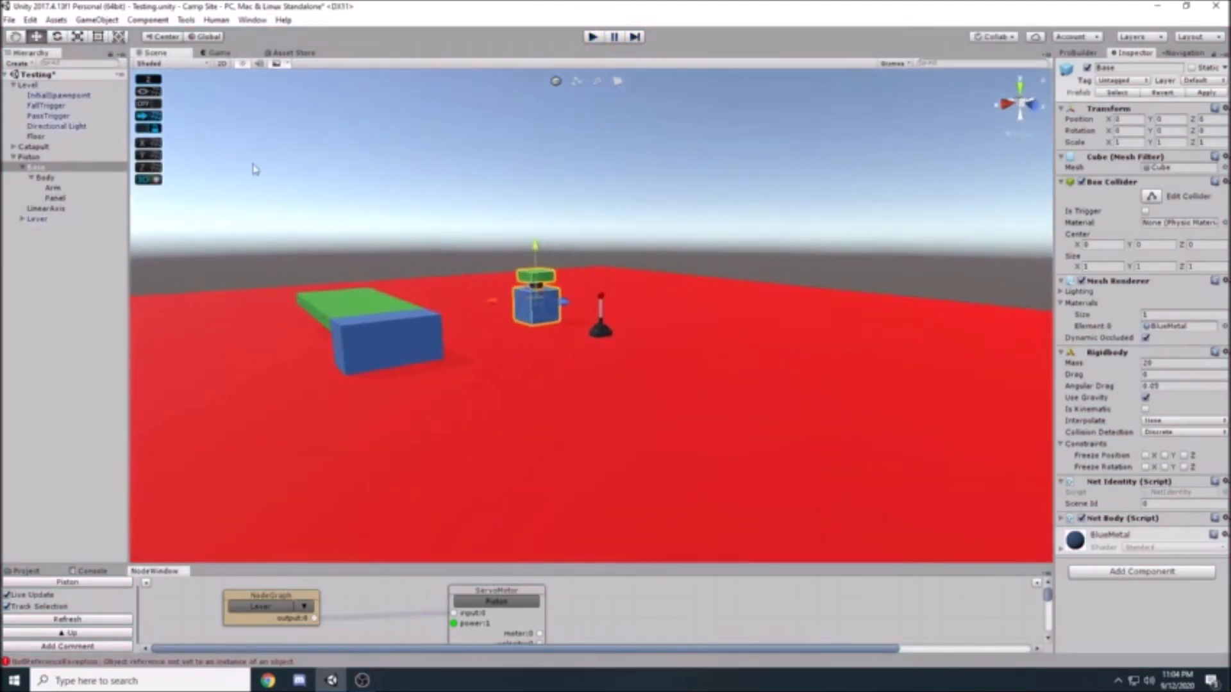
left_click(46, 208)
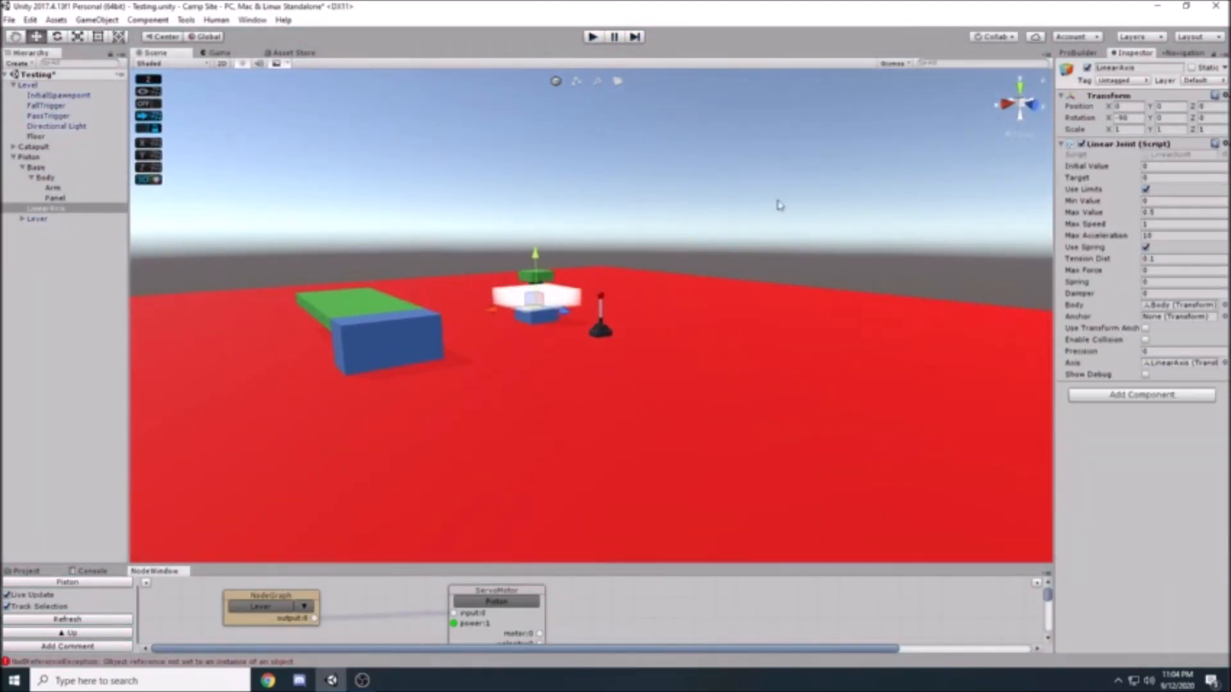
left_click_drag(779, 205, 852, 225, "alt")
left_click(1083, 318)
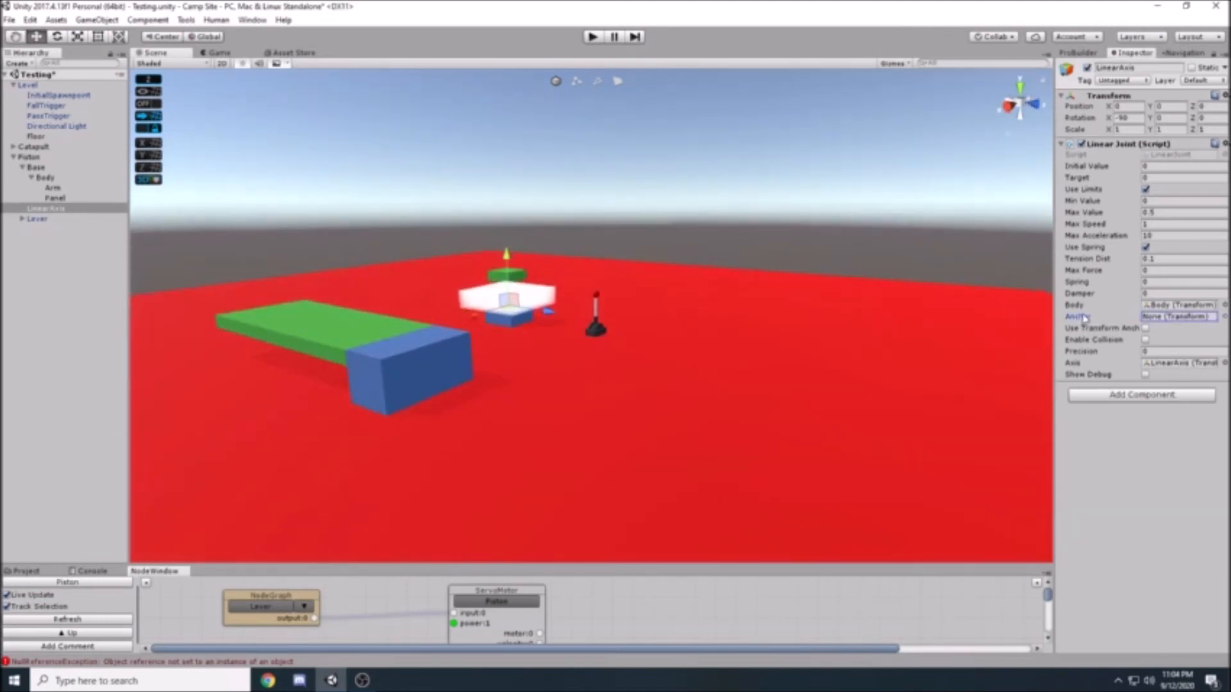
left_click_drag(373, 299, 423, 266, "alt")
scroll(360, 256, "up", 5)
scroll(423, 267, "up", 3)
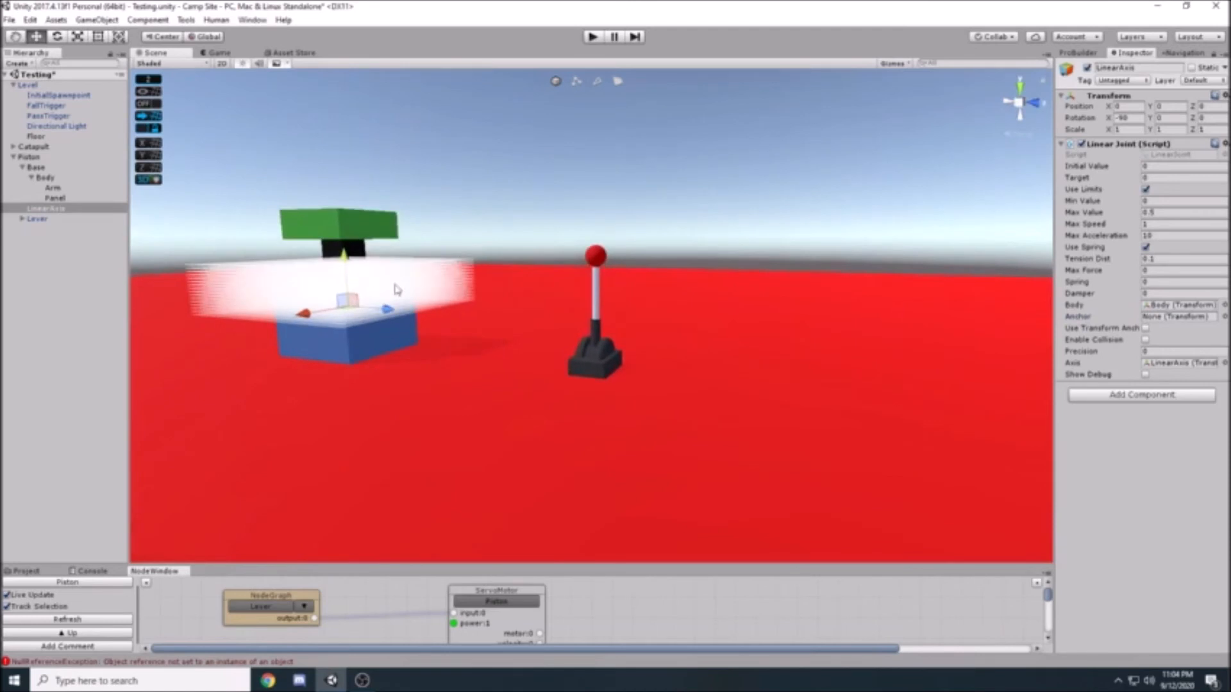
scroll(328, 246, "down", 3)
left_click_drag(513, 239, 483, 242, "alt")
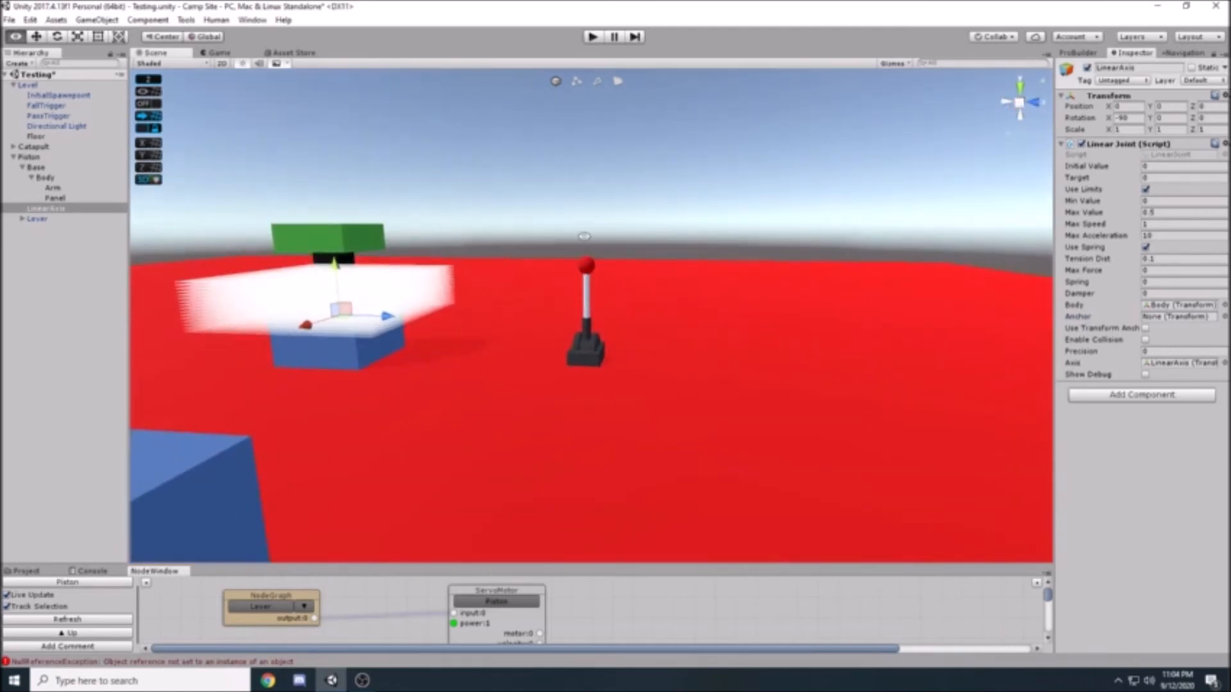
left_click_drag(388, 238, 460, 232, "alt")
left_click_drag(43, 168, 1139, 318)
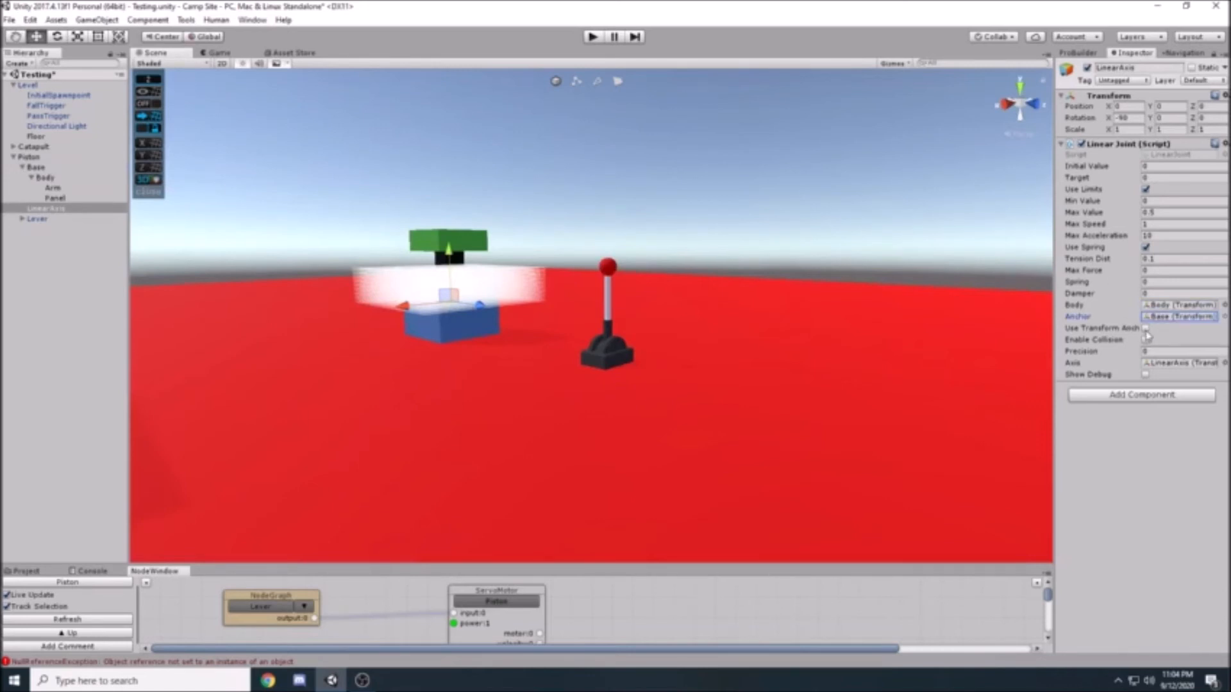
left_click(1145, 332)
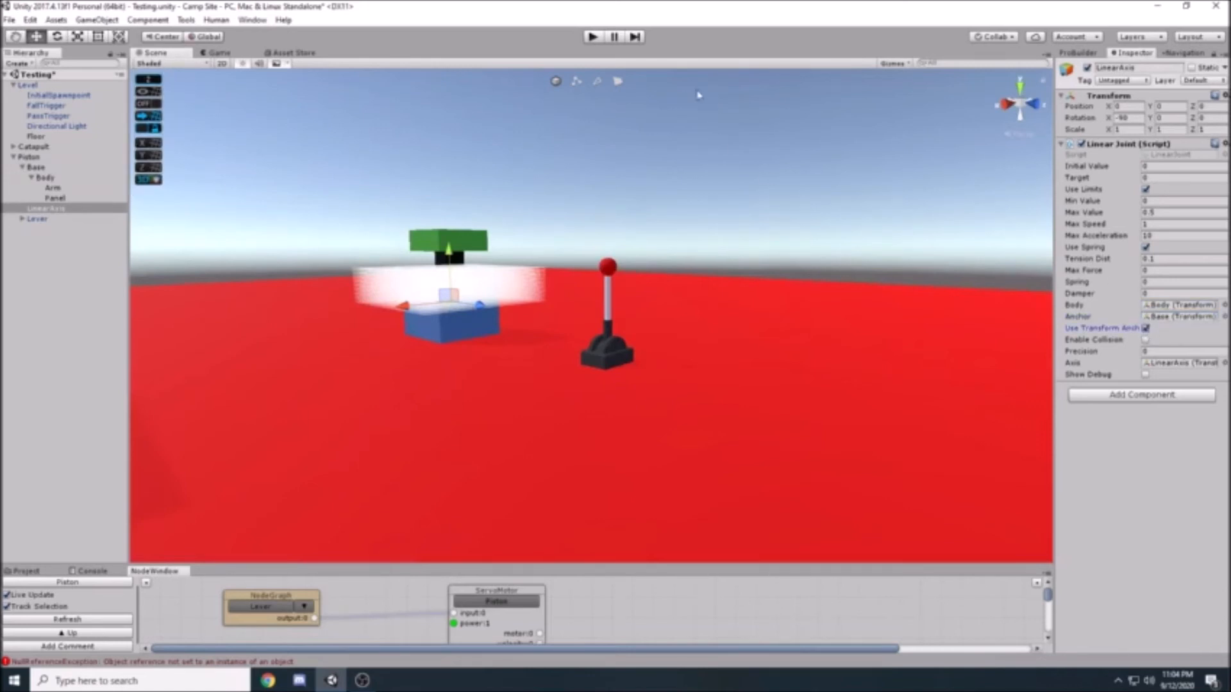
Run the scene and have the character grab and tip over the piston to test the anchored joint.
left_click(592, 37)
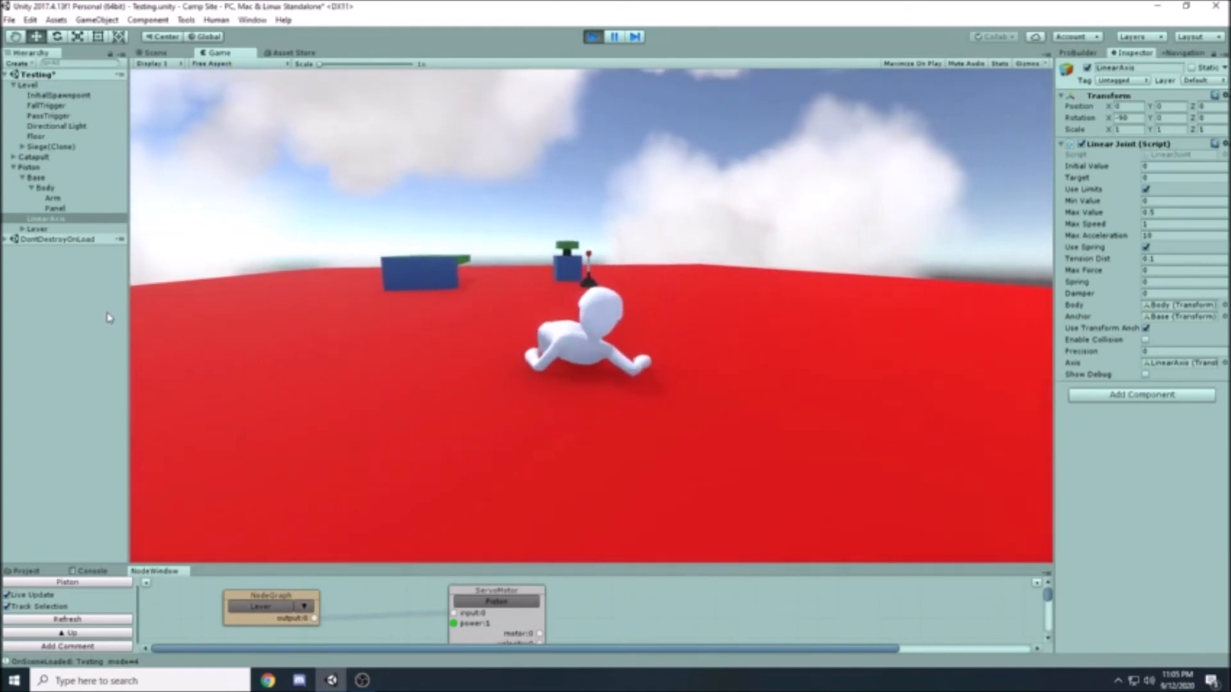
key("w")
key("w")
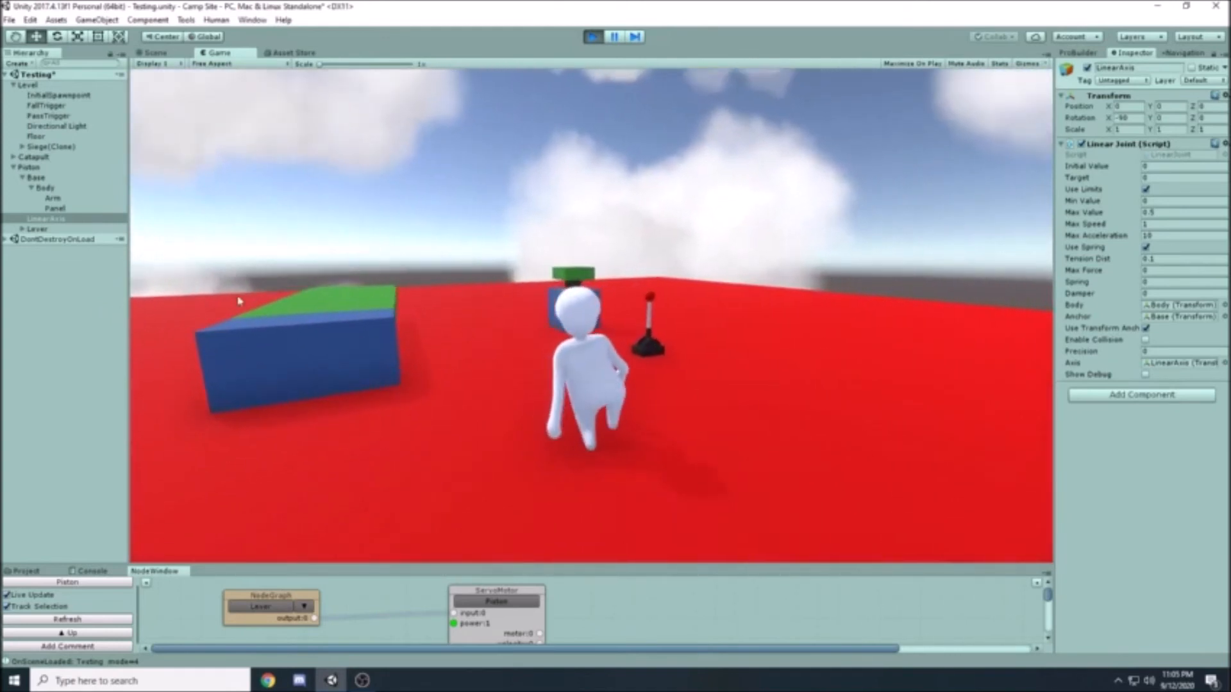
left_click(223, 181)
right_click(222, 182)
key("space")
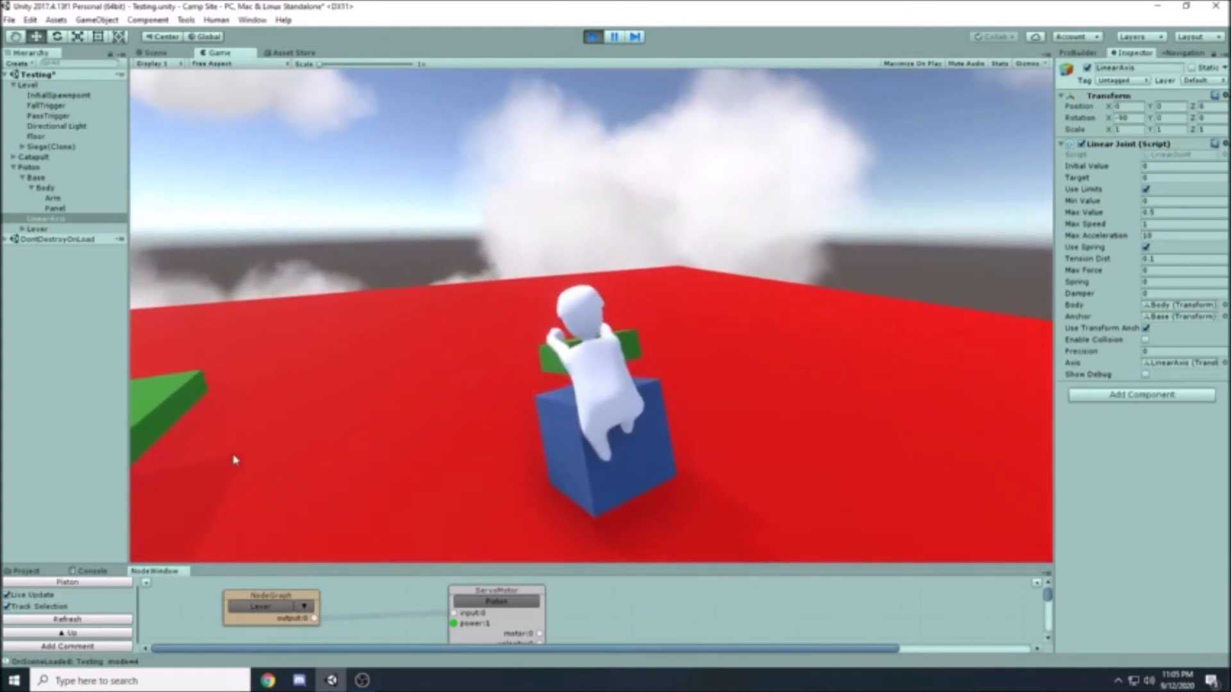
key("s")
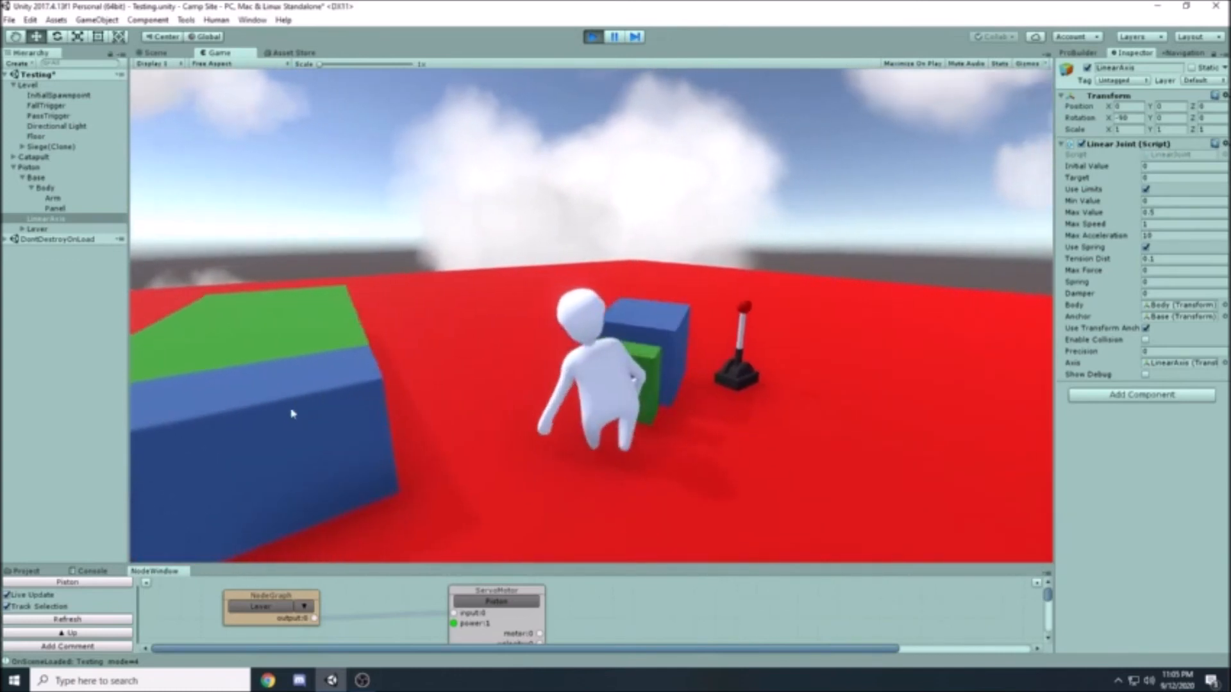
key("d")
left_click(167, 363)
mouse_move(56, 338)
left_mouse_down()
mouse_move(4, 359)
mouse_move(71, 385)
mouse_move(28, 362)
mouse_move(13, 324)
mouse_move(49, 359)
left_mouse_up()
key("d")
key("a")
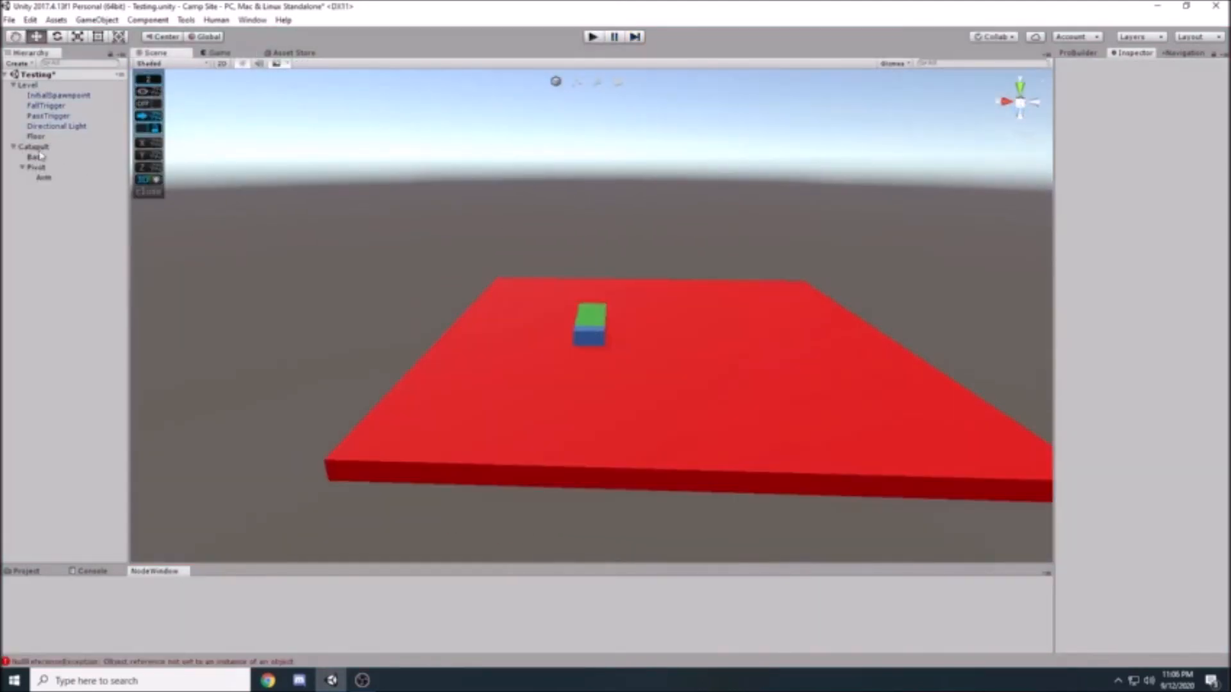
Frame the Catapult object in the scene and examine it from several angles.
left_click(55, 147)
key("f")
scroll(535, 205, "down", 7)
left_click_drag(542, 214, 730, 211, "alt")
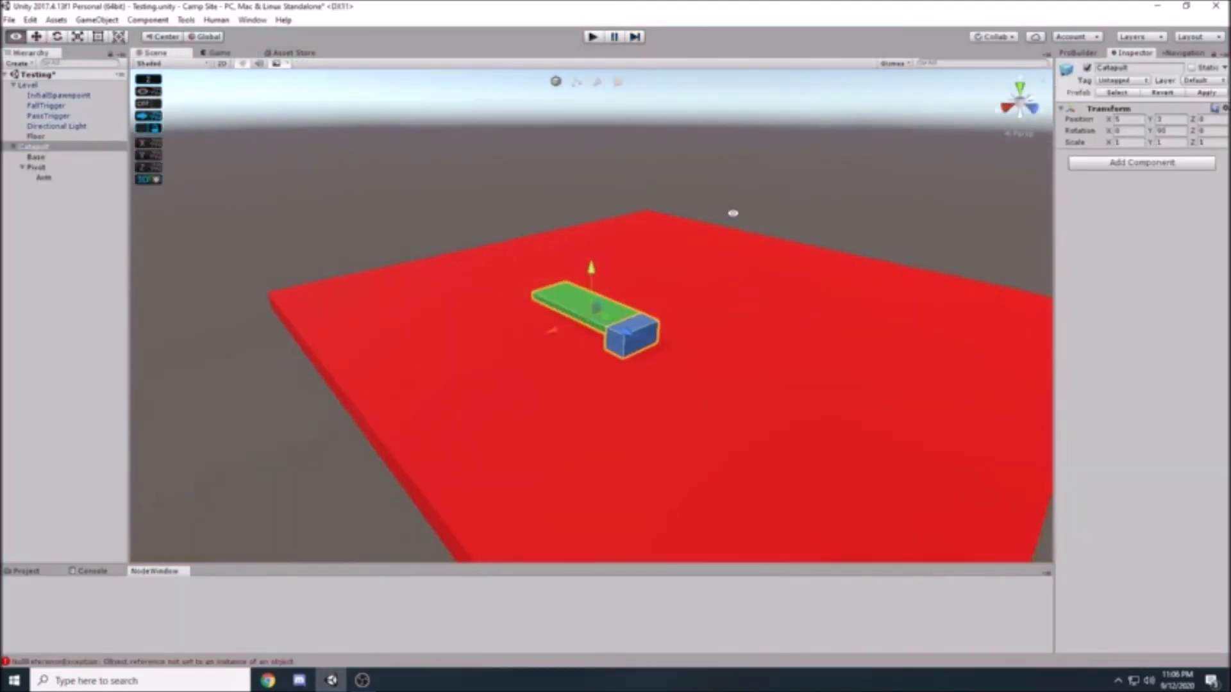
left_click(712, 152)
scroll(694, 270, "up", 3)
scroll(692, 272, "up", 1)
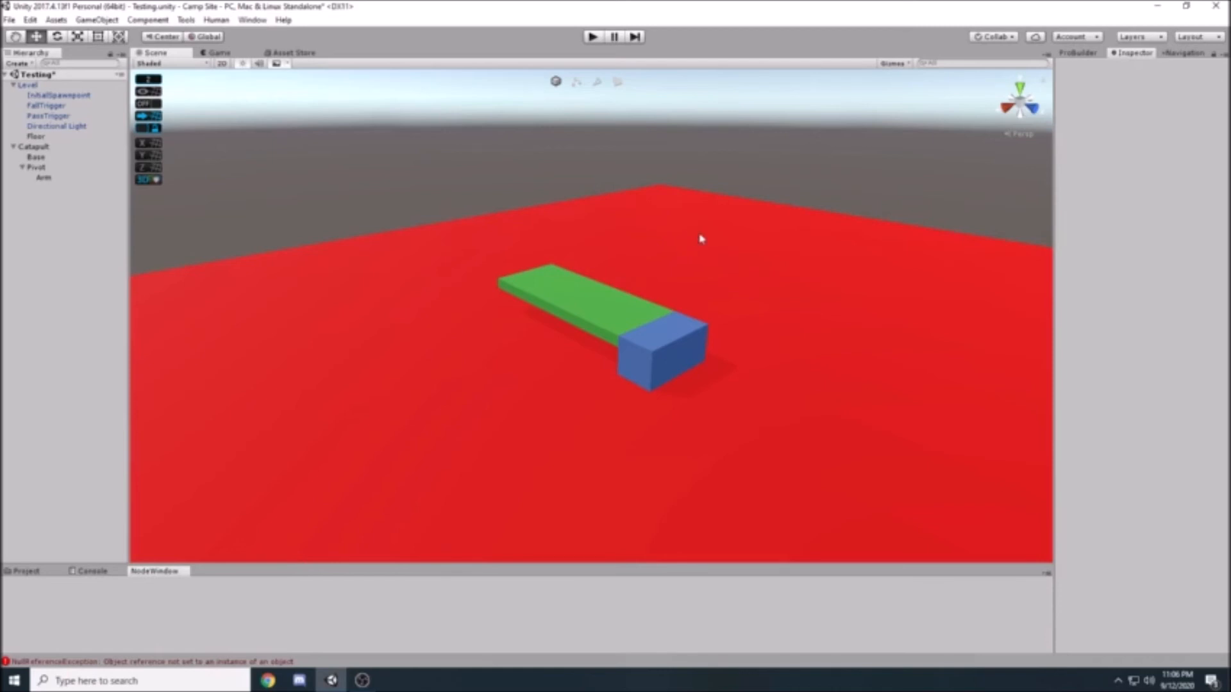
left_click(1079, 54)
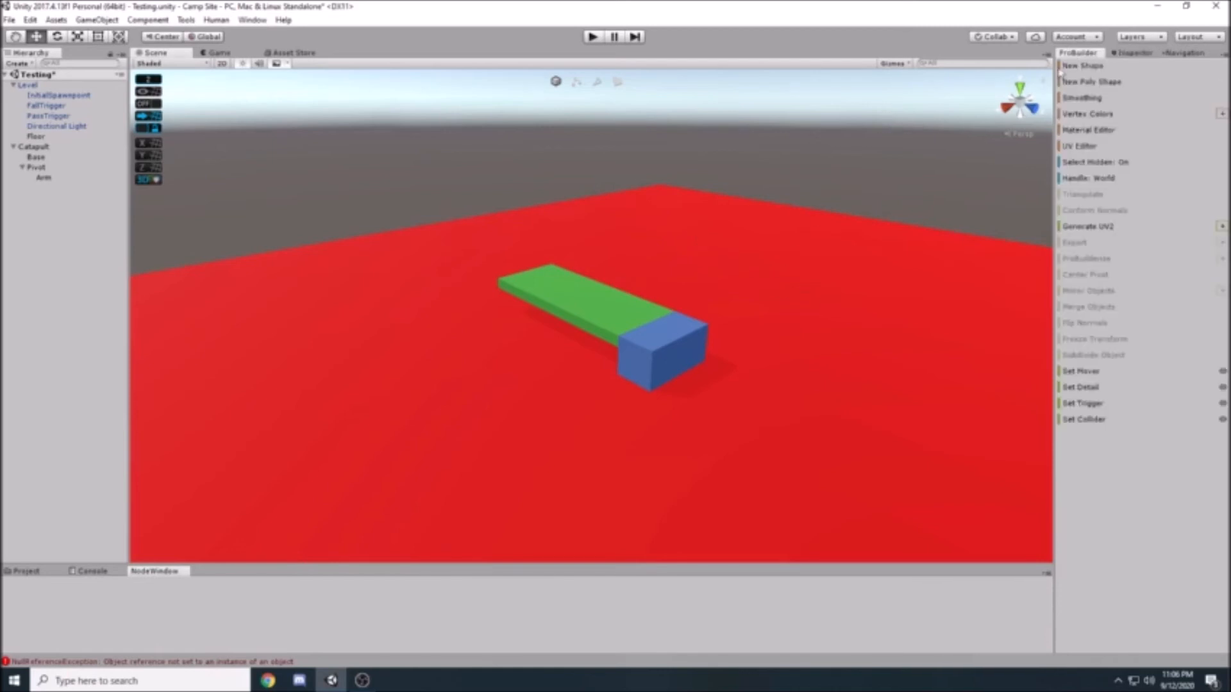
left_click(51, 148)
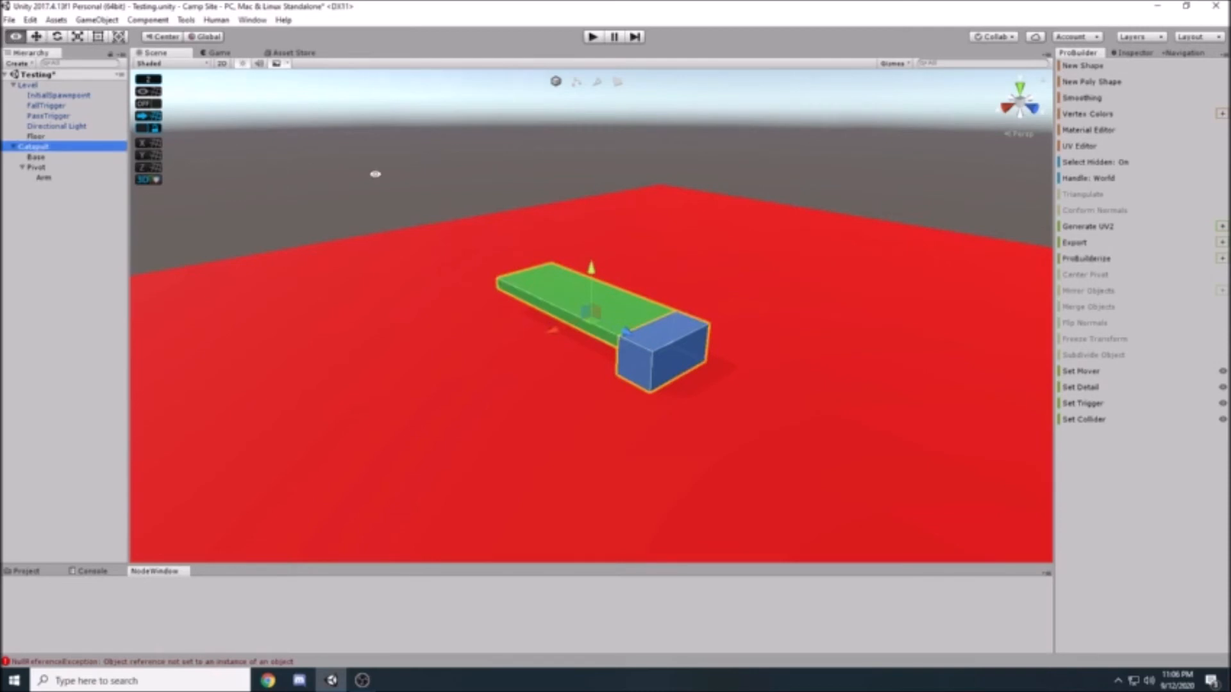
left_click_drag(308, 170, 461, 166, "alt")
left_click(1137, 55)
scroll(753, 157, "down", 1)
scroll(754, 157, "down", 1)
left_click_drag(754, 157, 780, 140, "alt")
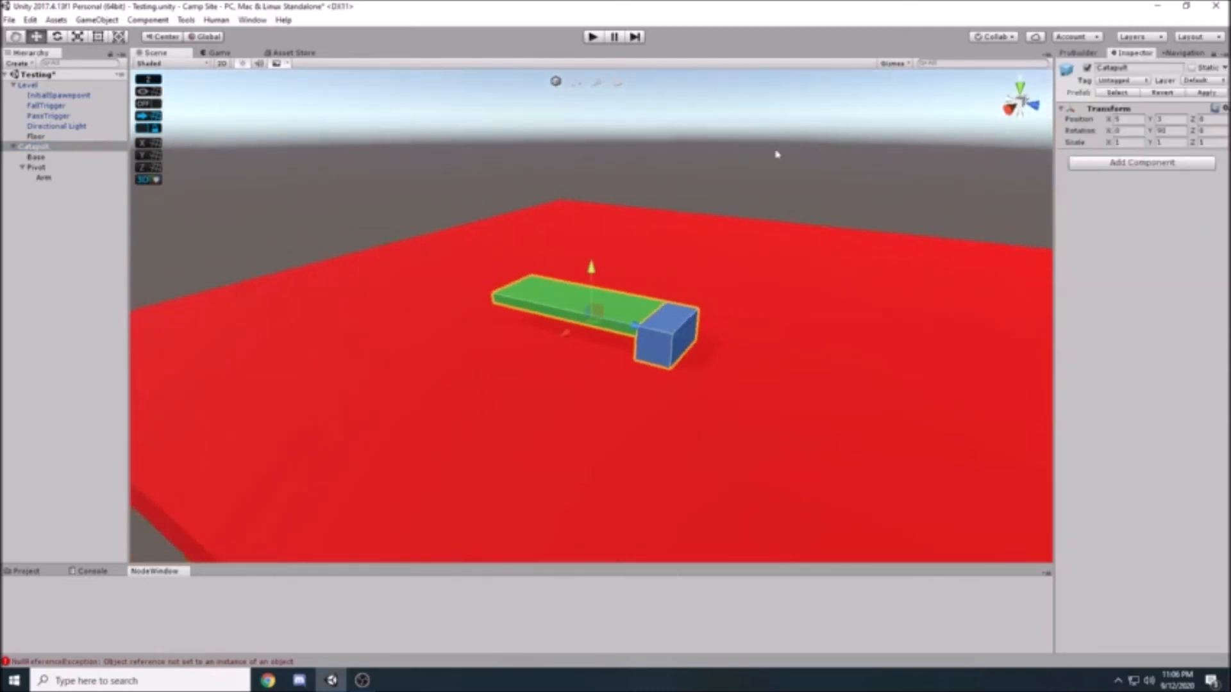
scroll(753, 269, "up", 7)
left_click_drag(821, 206, 878, 183, "alt")
Examine the catapult's Base, Arm and Pivot objects in the scene and how the Arm is parented under the Pivot.
left_click(72, 158)
key("f")
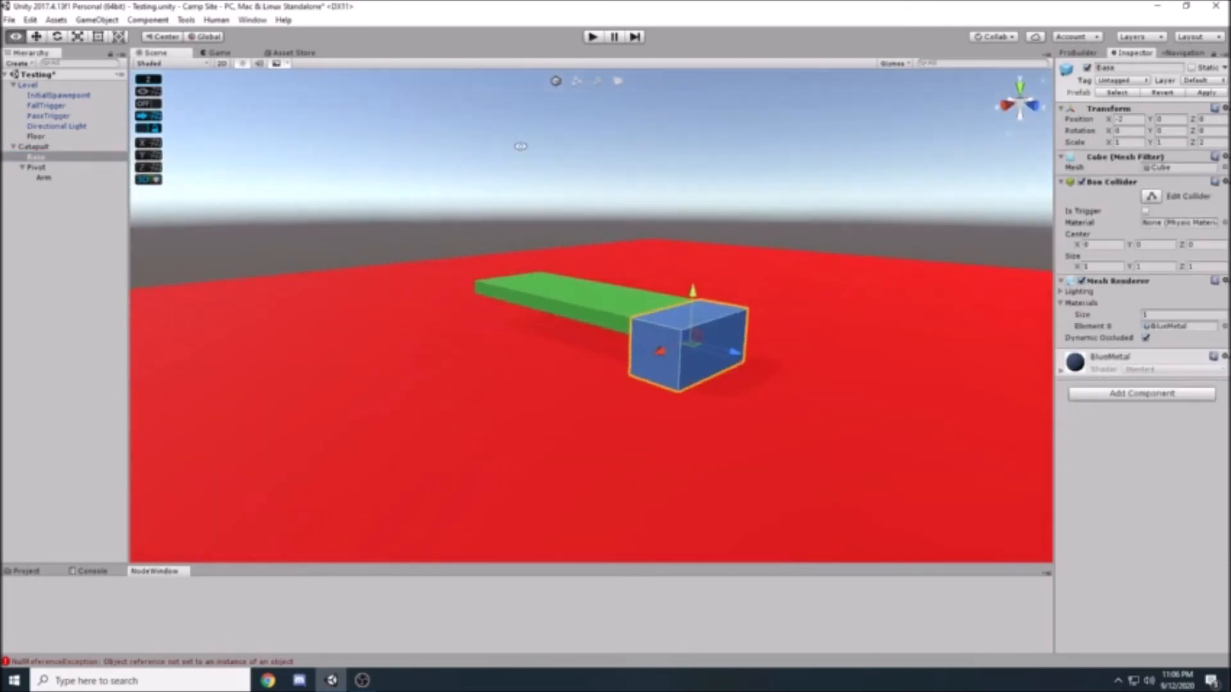
scroll(690, 271, "down", 2)
left_click_drag(833, 228, 774, 222, "alt")
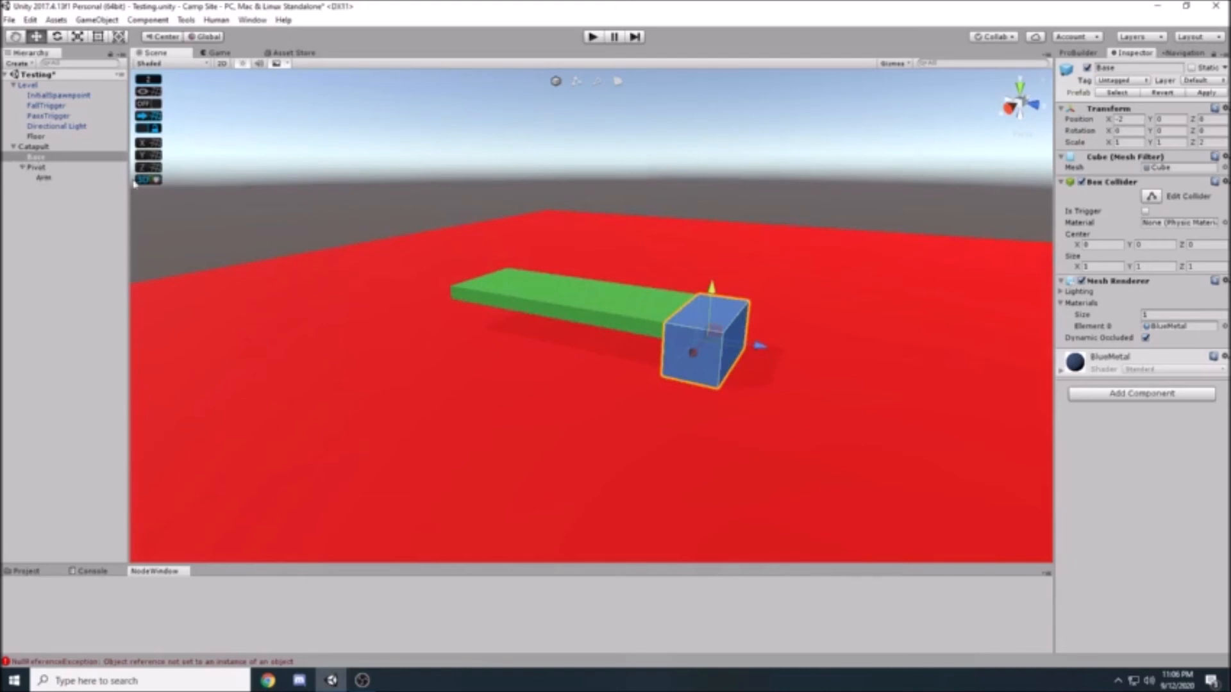
left_click_drag(296, 169, 171, 184, "alt")
left_click(55, 177)
left_click(528, 263, "alt")
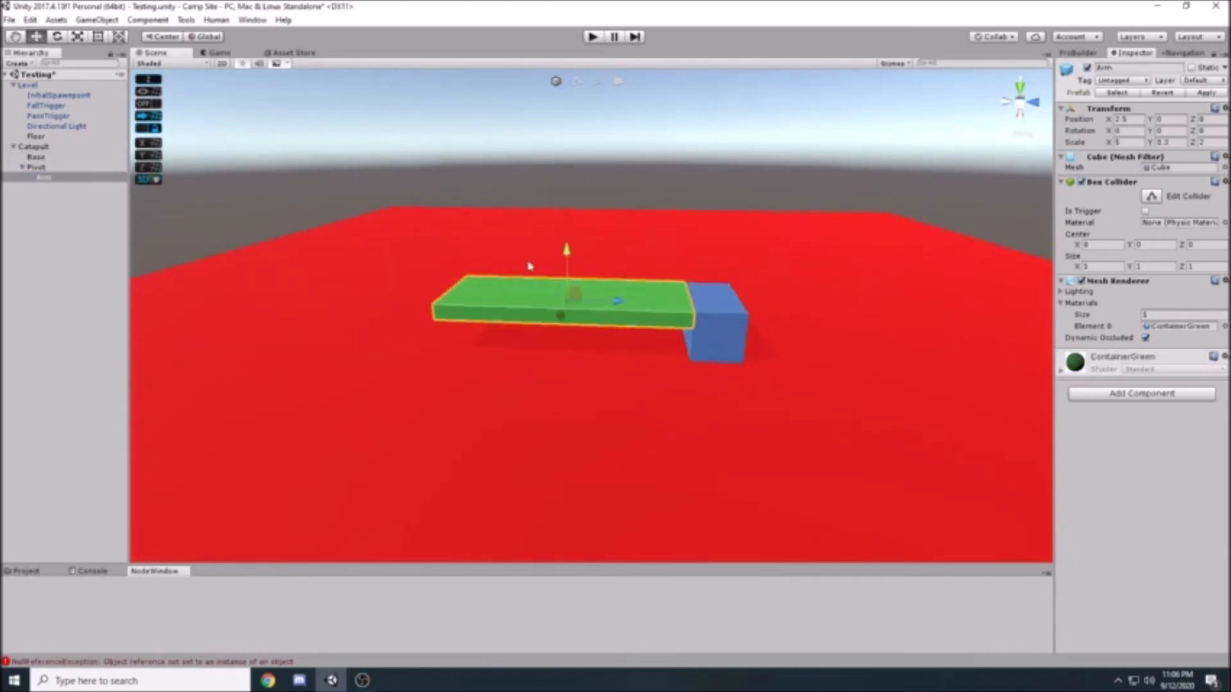
scroll(539, 282, "up", 14)
scroll(471, 314, "down", 7)
left_click_drag(641, 346, 557, 305, "alt")
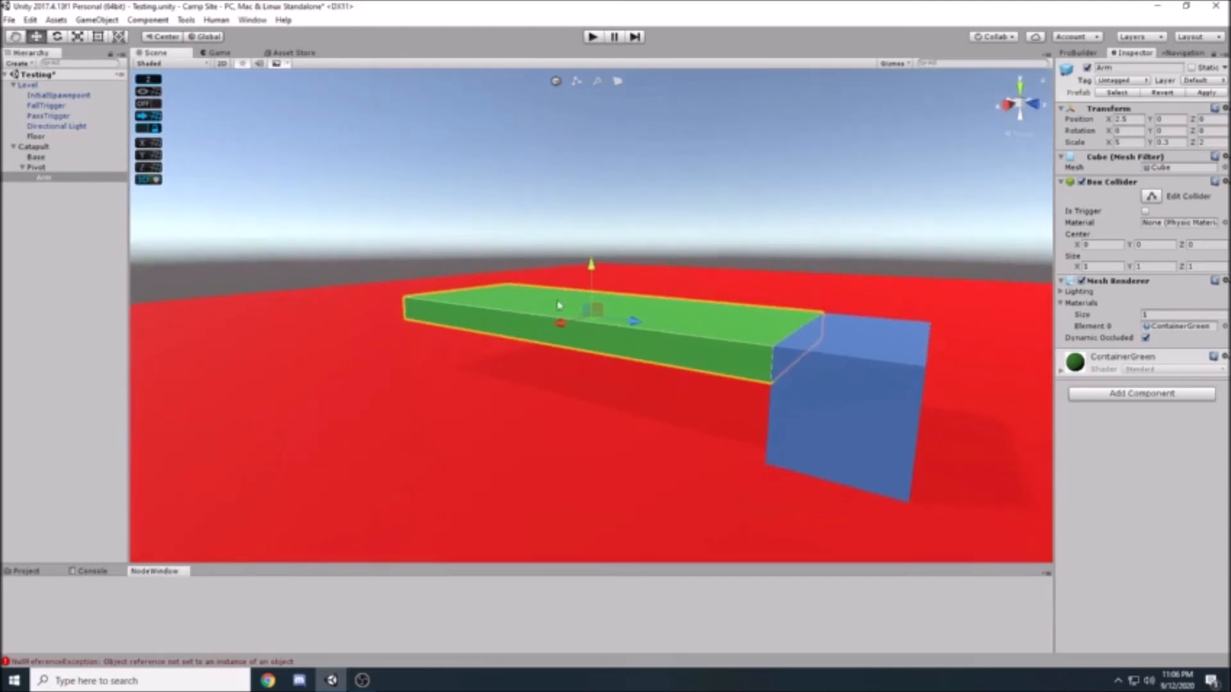
left_click_drag(538, 166, 648, 195, "alt")
left_click(36, 167)
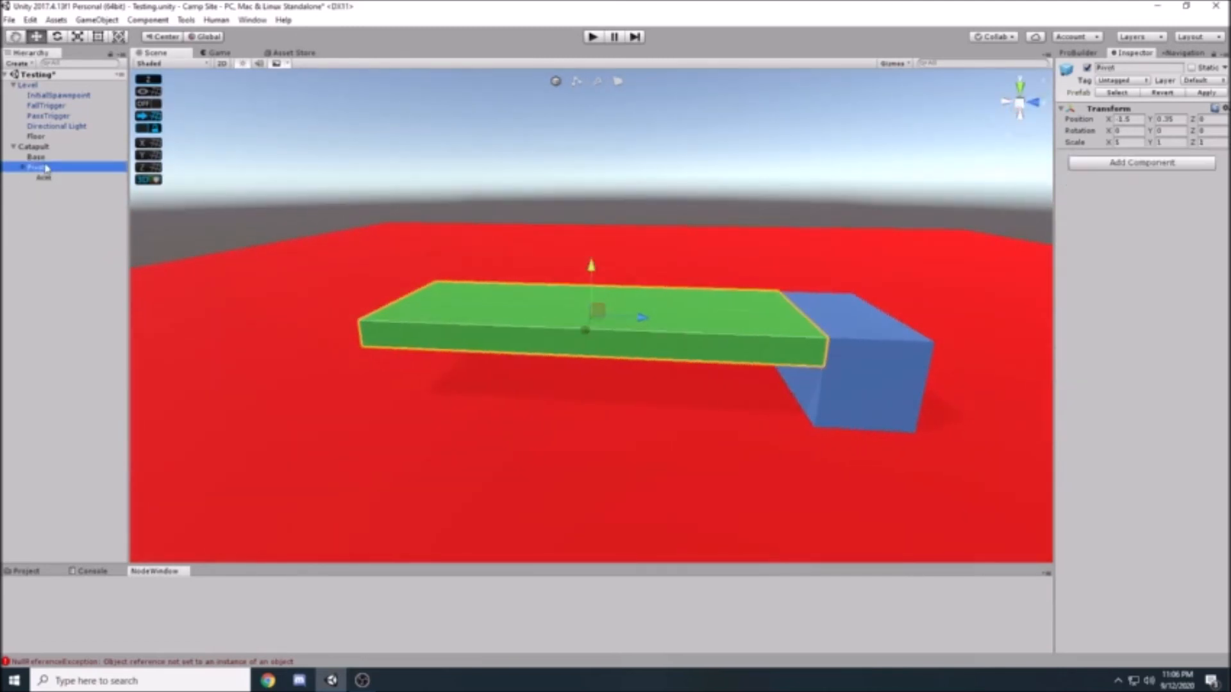
left_click(55, 178)
left_click(46, 157)
left_click(40, 167)
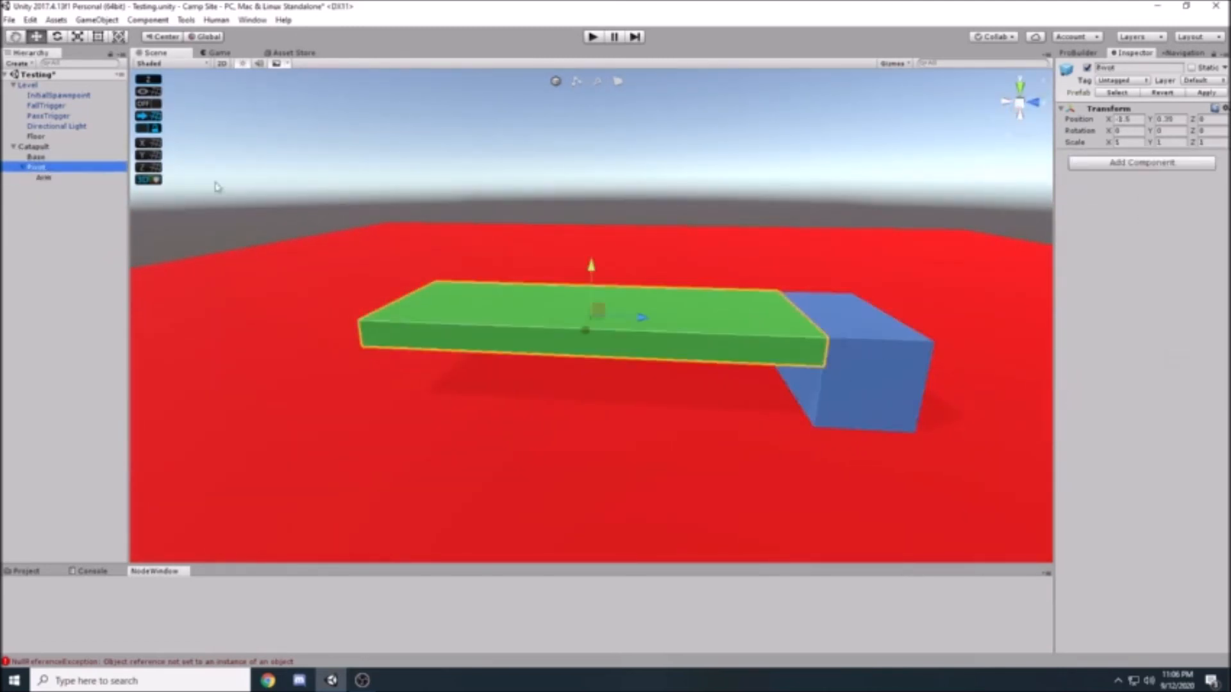
Move the Arm out of the Pivot so it sits directly under Catapult, and inspect the Pivot's location at the Base edge.
left_click_drag(57, 180, 69, 172)
left_click(90, 178)
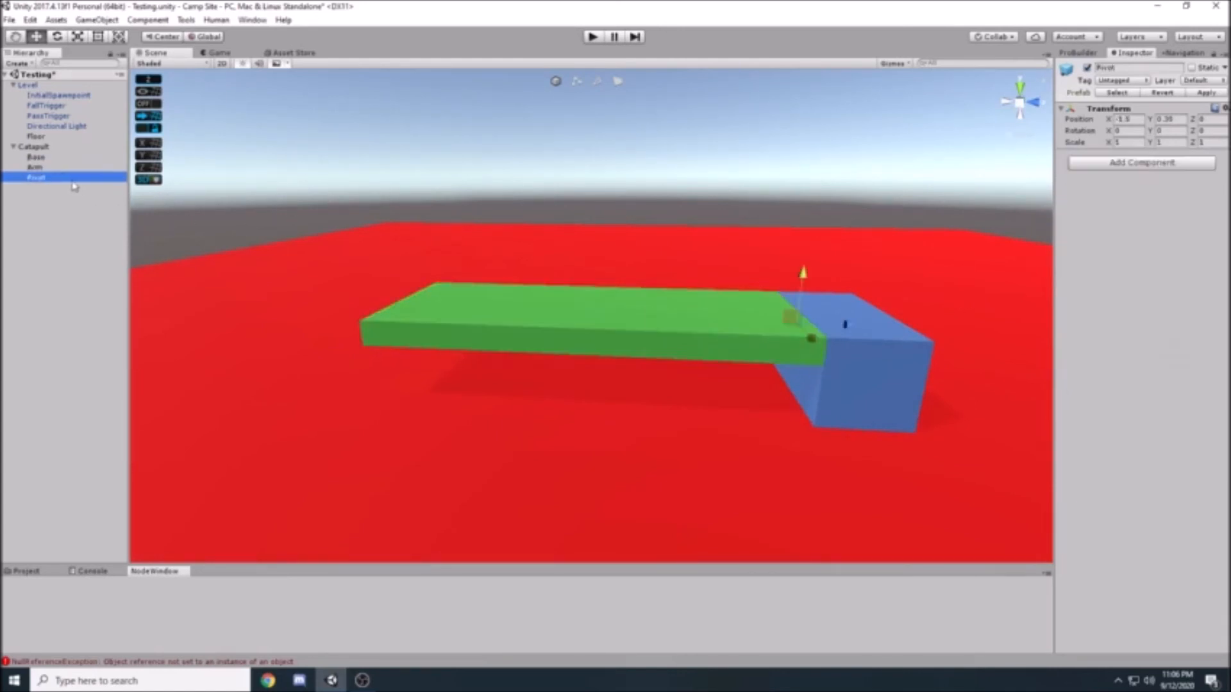
scroll(639, 276, "down", 5)
scroll(689, 274, "up", 4)
scroll(689, 273, "up", 6)
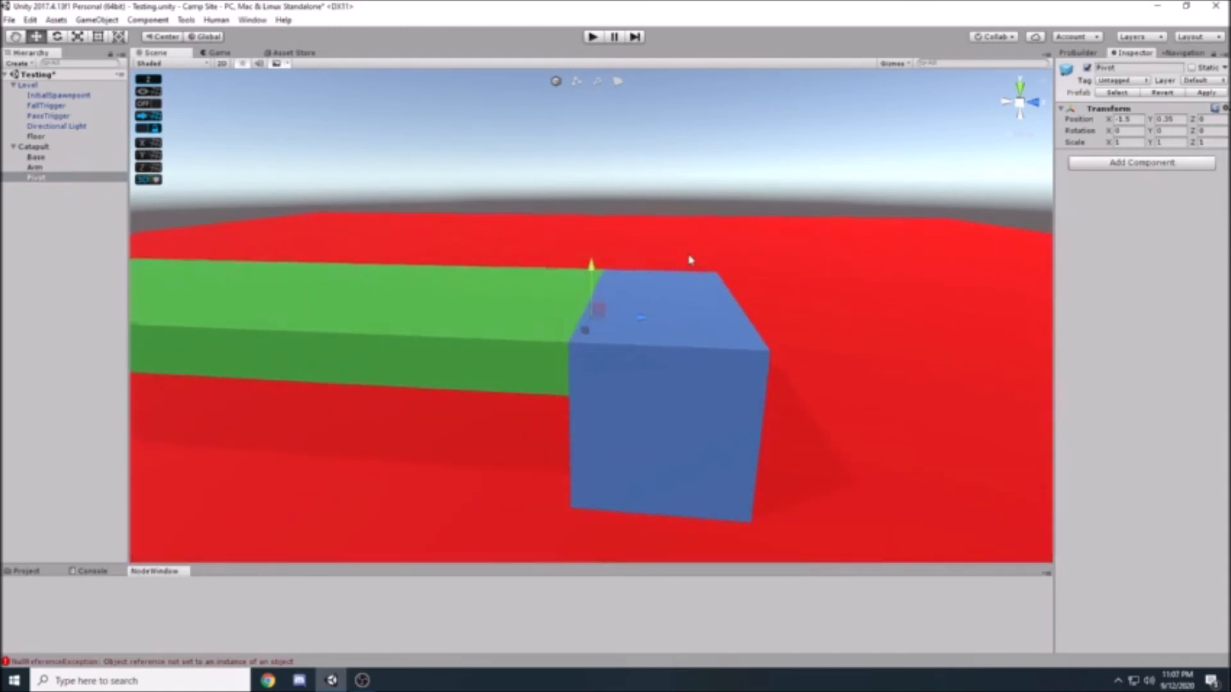
scroll(537, 228, "down", 3)
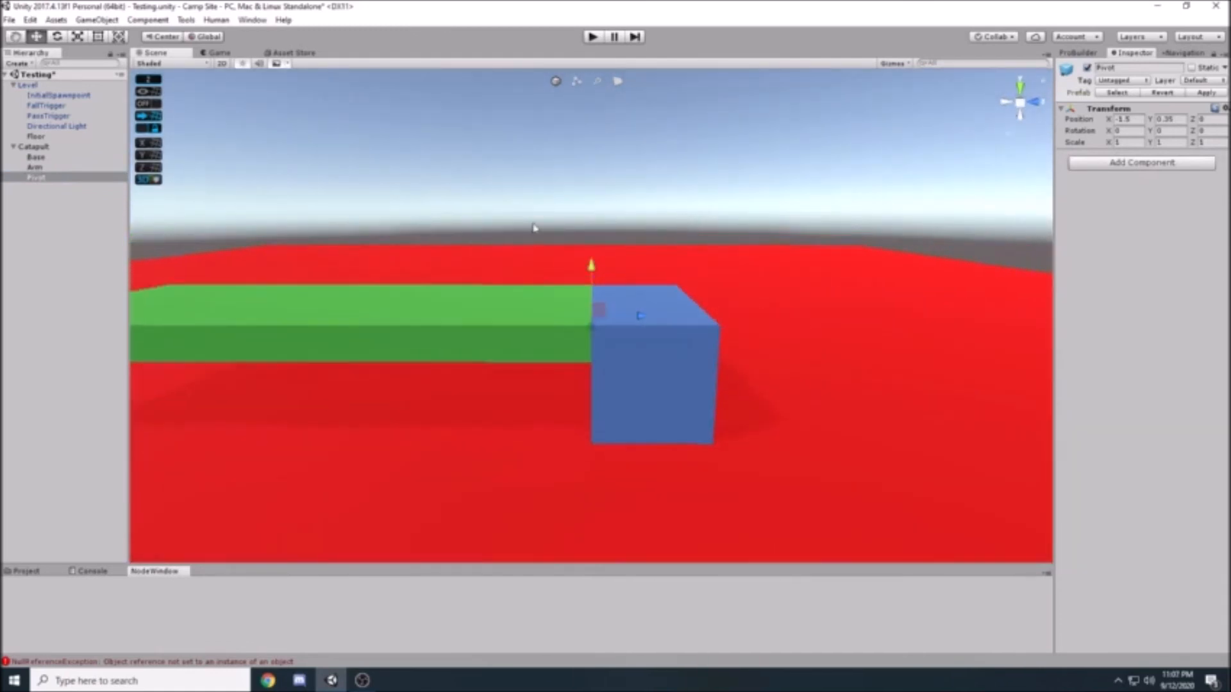
Try rotating the unparented Arm about its own centre, and undo the rotation.
left_click(36, 167)
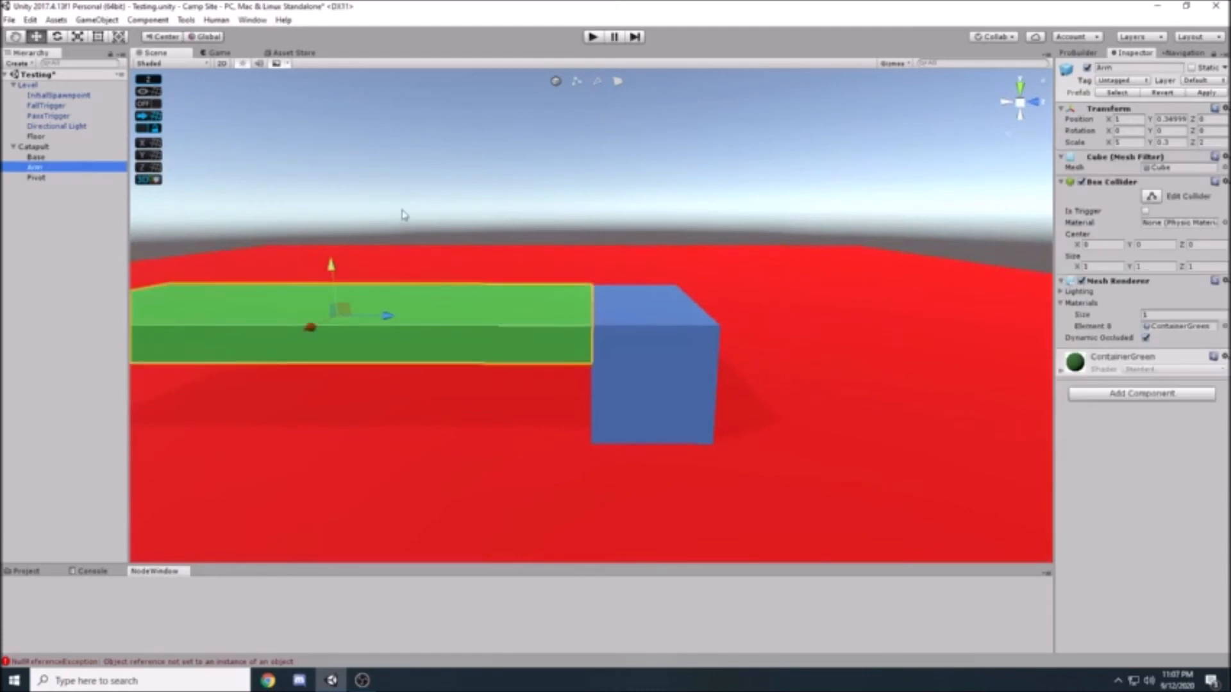
scroll(417, 243, "down", 3)
key("e")
left_click_drag(434, 270, 481, 291)
key("ctrl+z")
Inspect the joint between Base and Arm, and nest the Arm back under the Pivot.
scroll(594, 306, "up", 3)
left_click(595, 307)
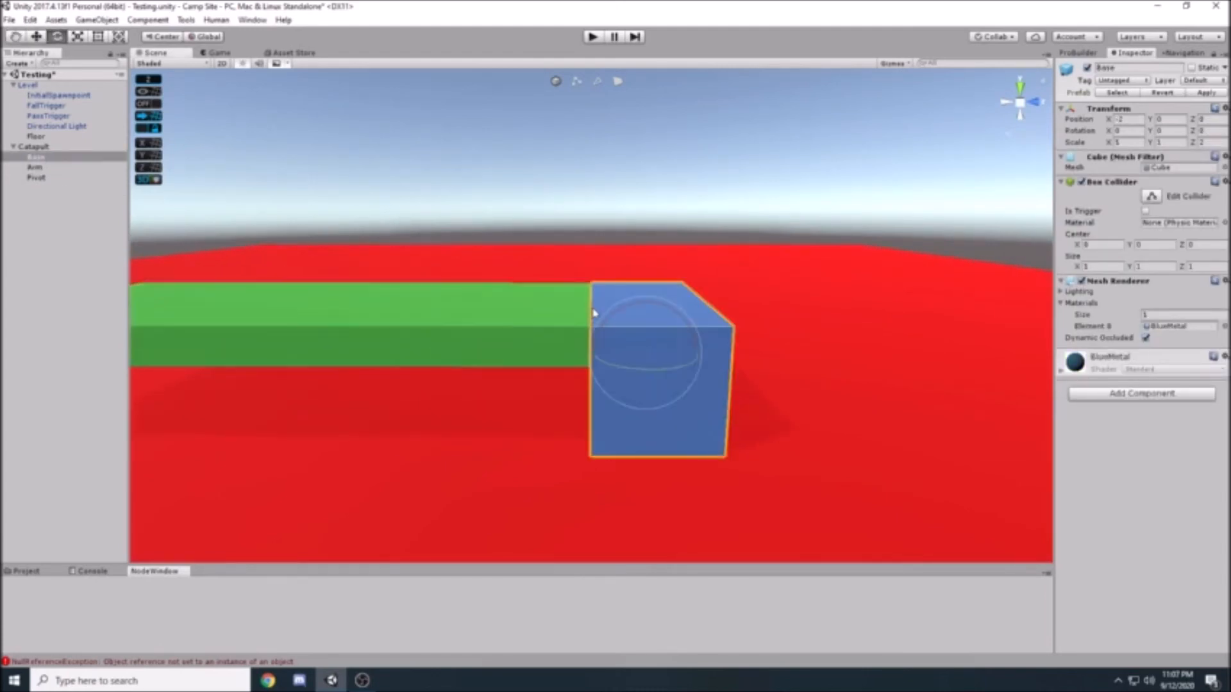
scroll(256, 185, "down", 1)
scroll(256, 186, "down", 1)
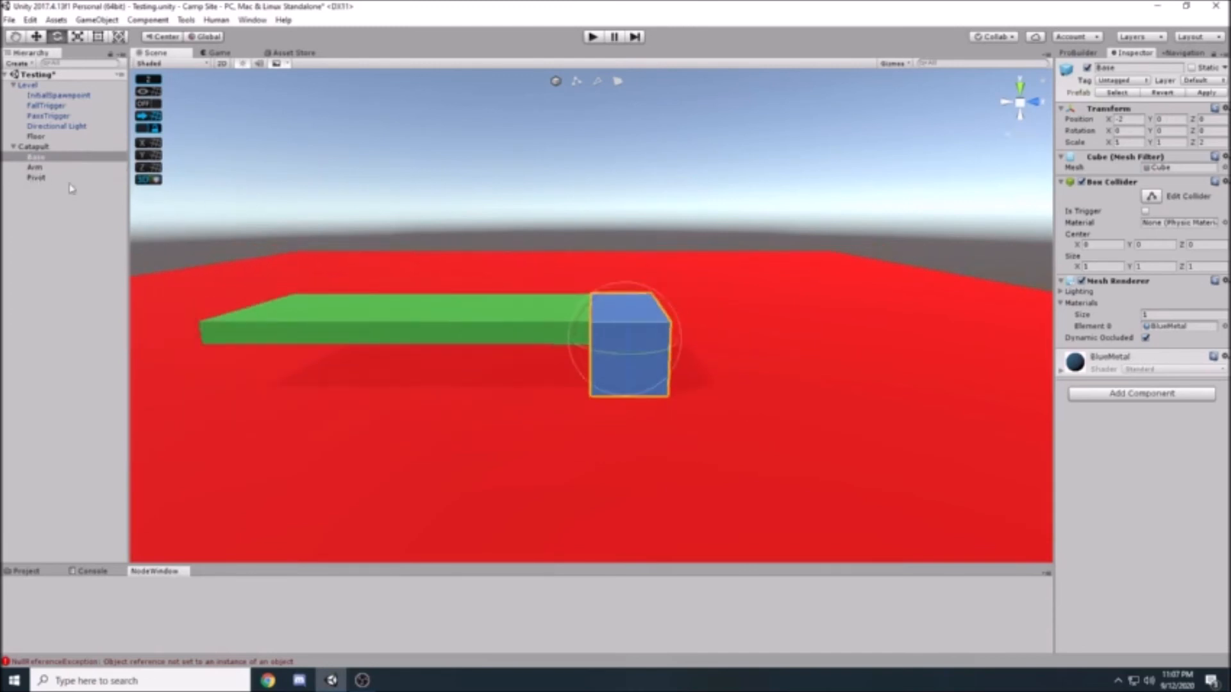
left_click_drag(42, 169, 36, 166)
left_click_drag(302, 183, 362, 199, "alt")
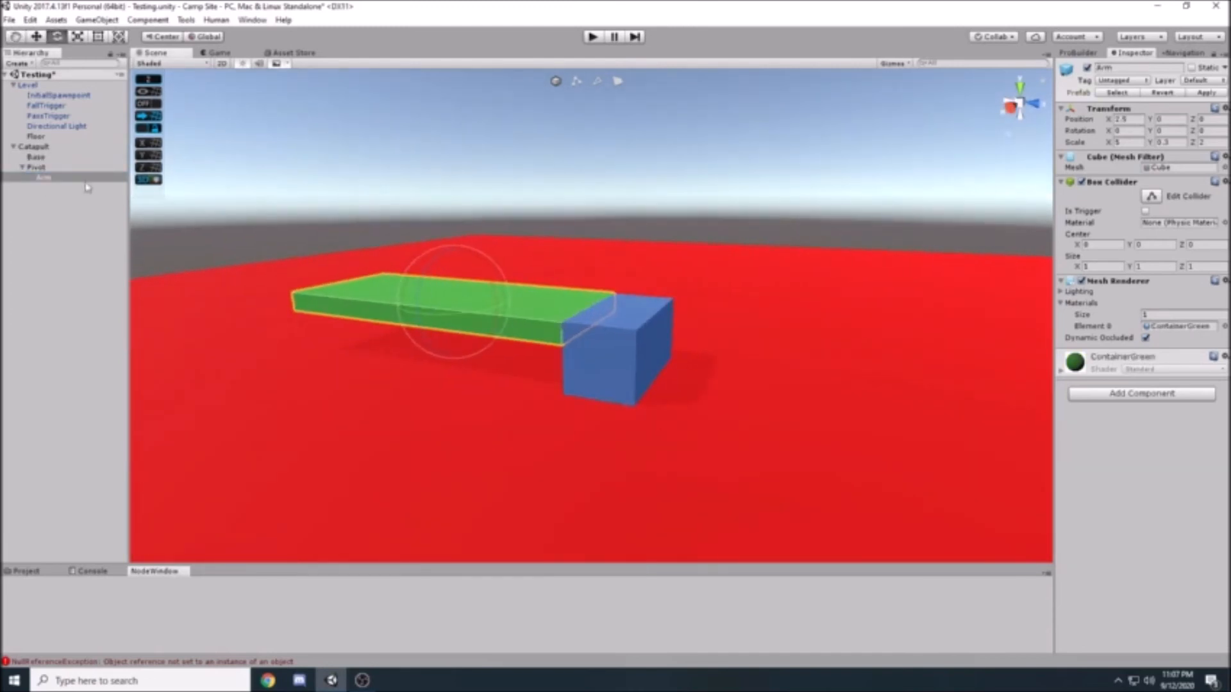
Add a Node Graph and a Servo Motor component to the Catapult object.
left_click(33, 146)
key("f")
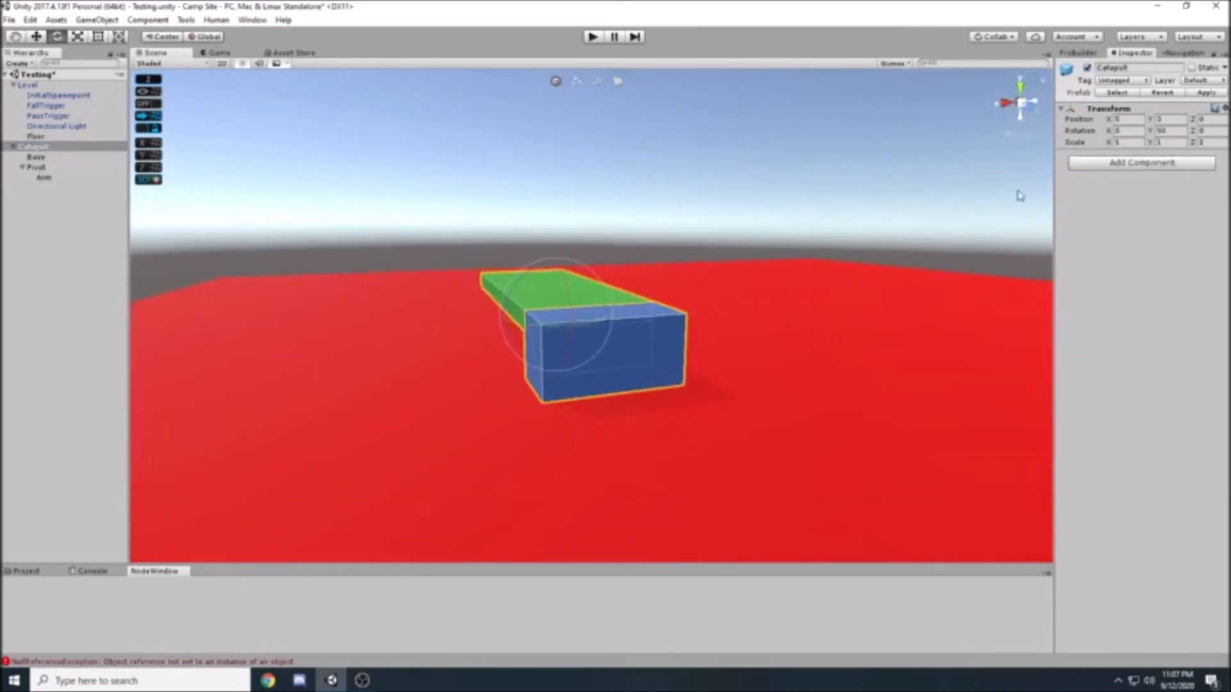
left_click(1113, 166)
type("node")
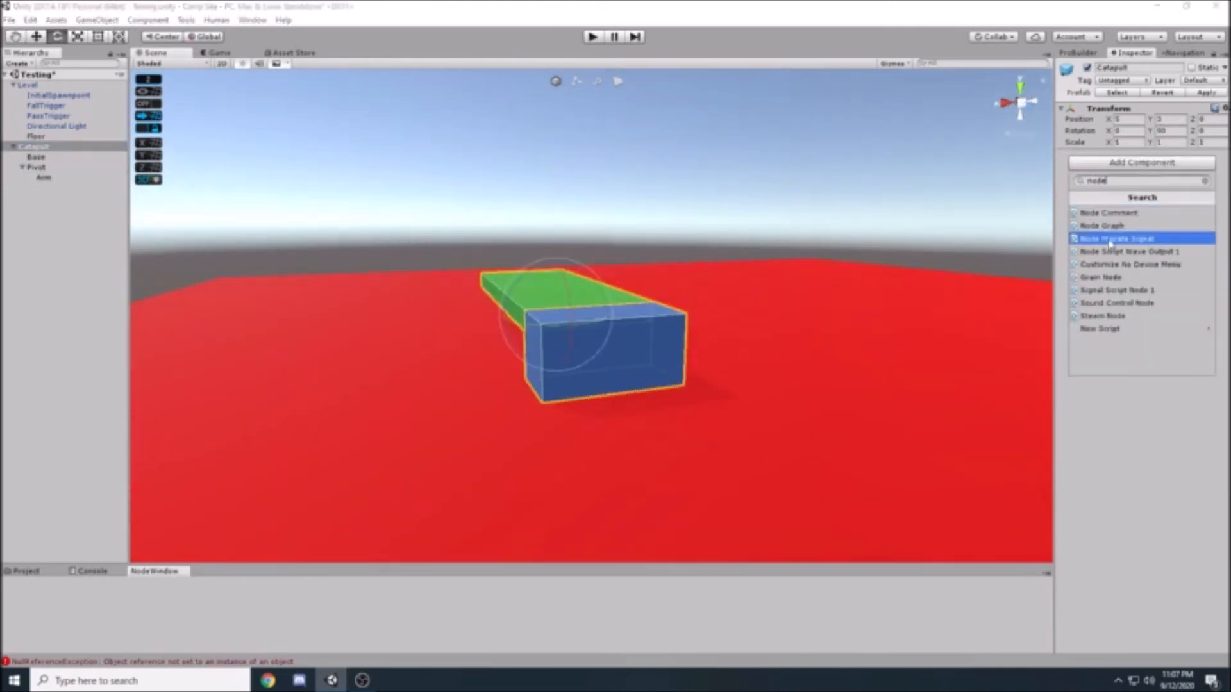
left_click(1121, 226)
left_click(1126, 260)
type("servo")
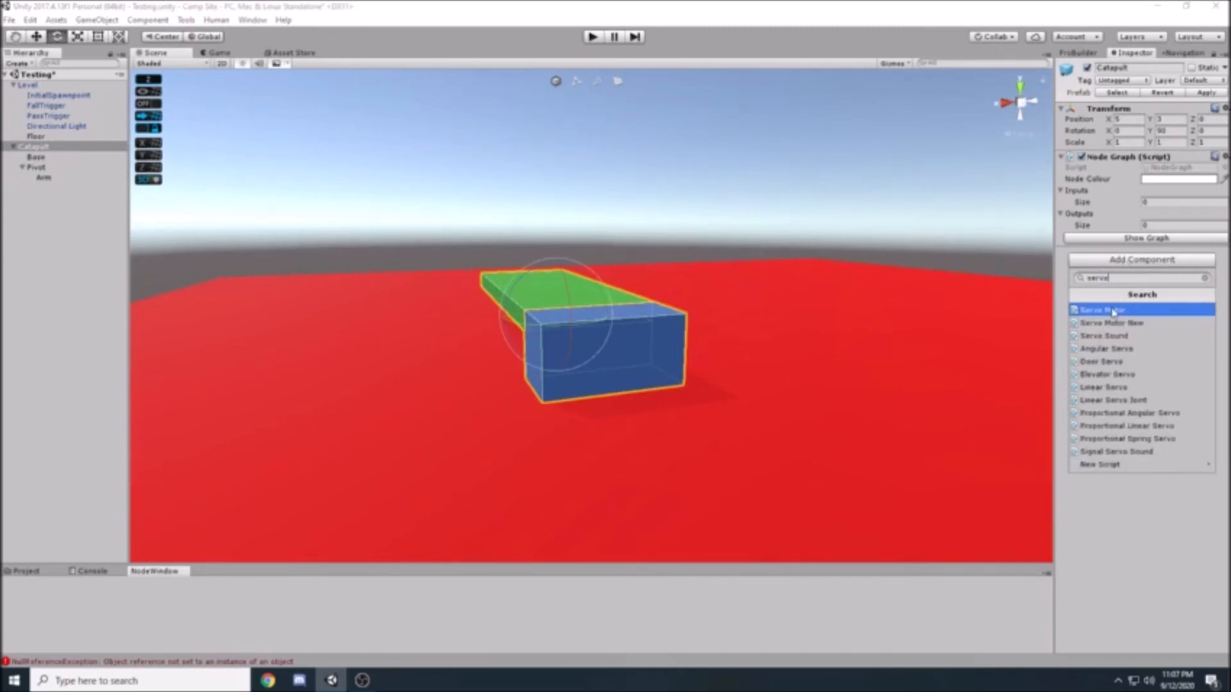
left_click(1113, 311)
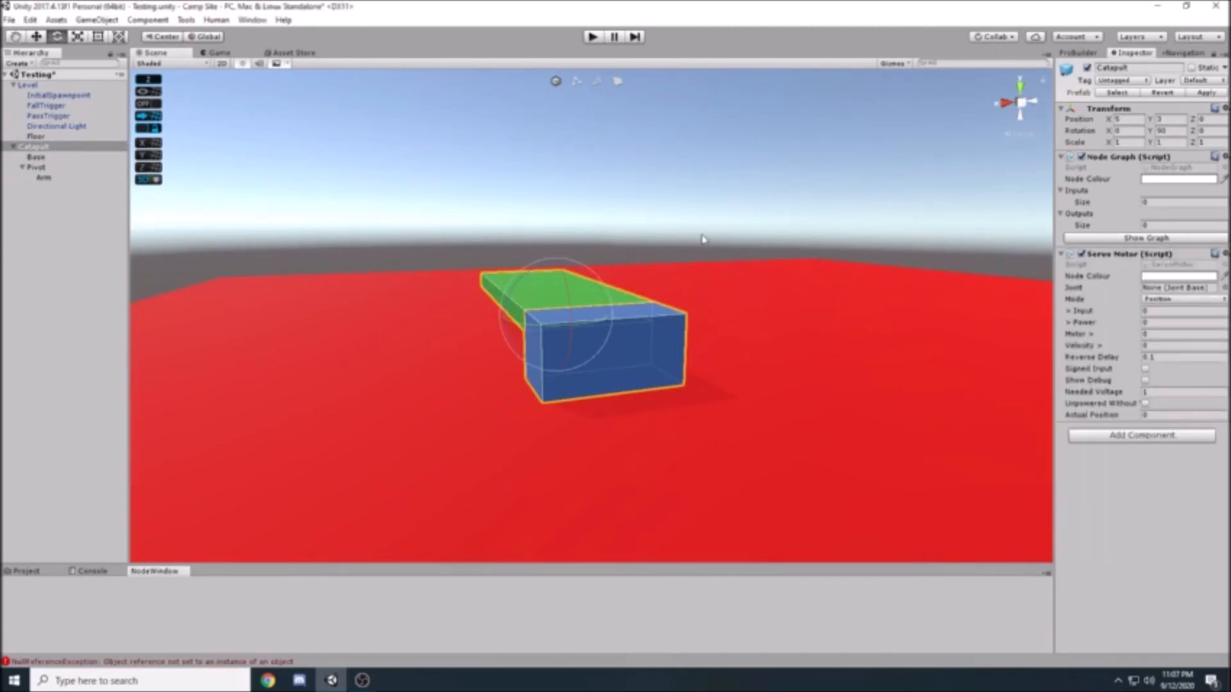
Create an empty child object under Catapult and name it AngularAxis.
right_click(37, 149)
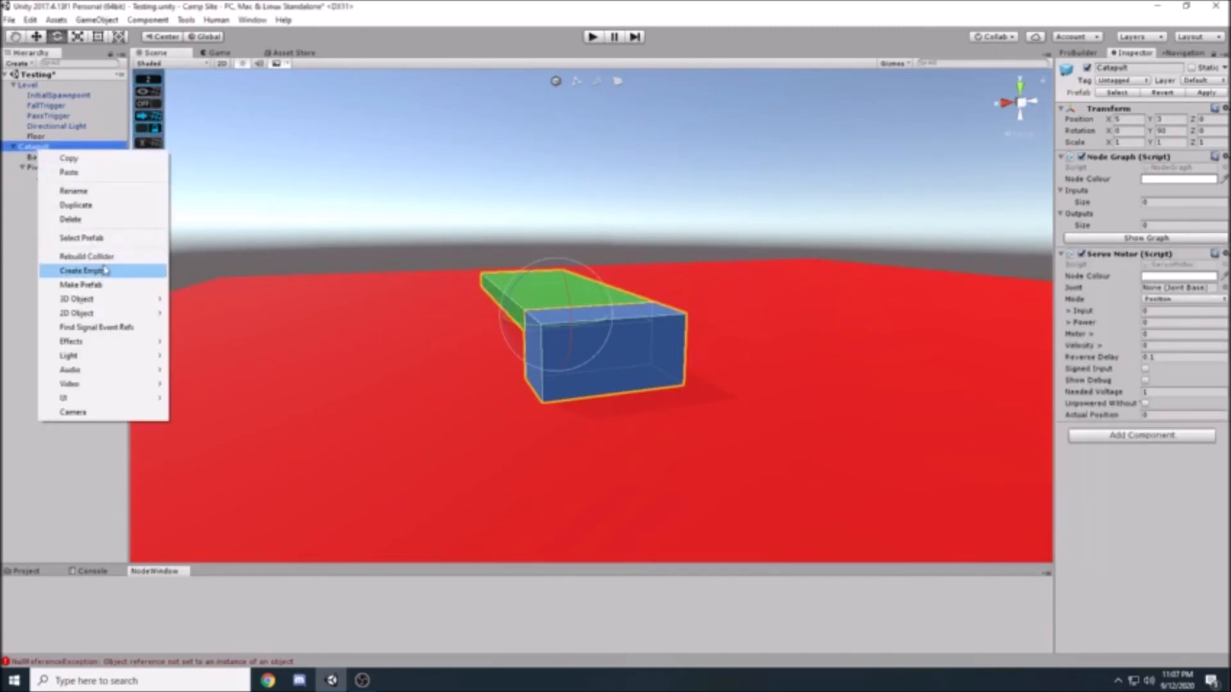
left_click(104, 270)
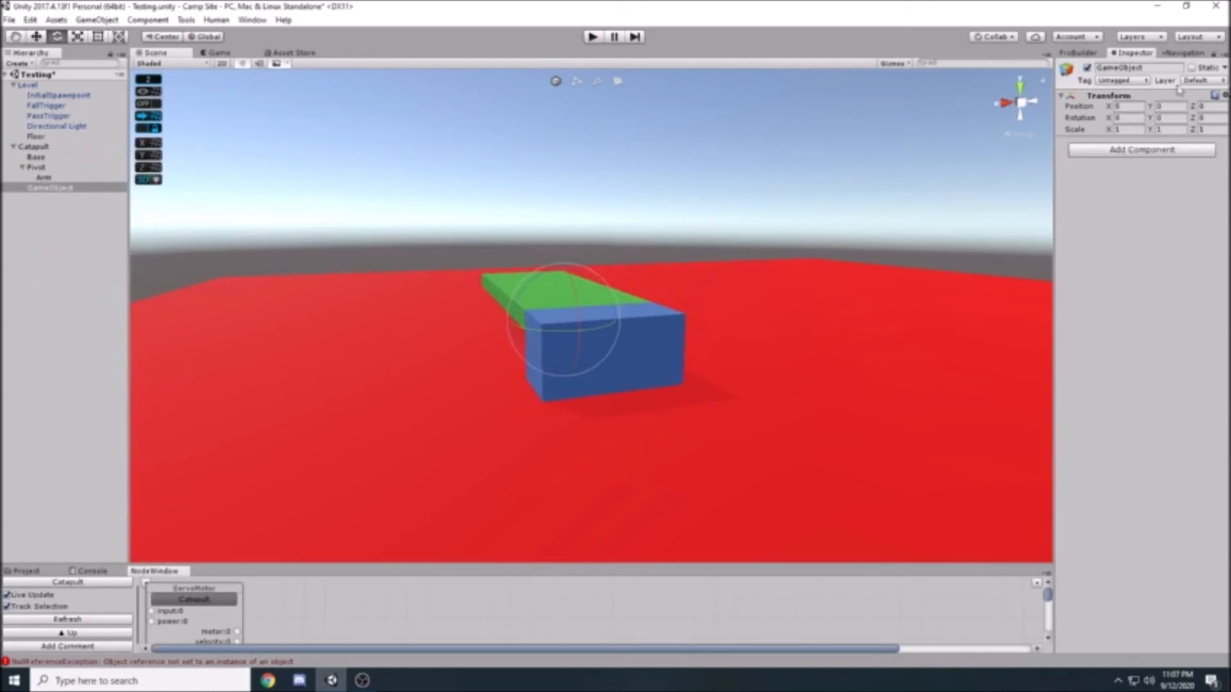
left_click(1164, 69)
type("AngularAxis")
Add an Angular Joint component to the AngularAxis object.
left_click(1135, 150)
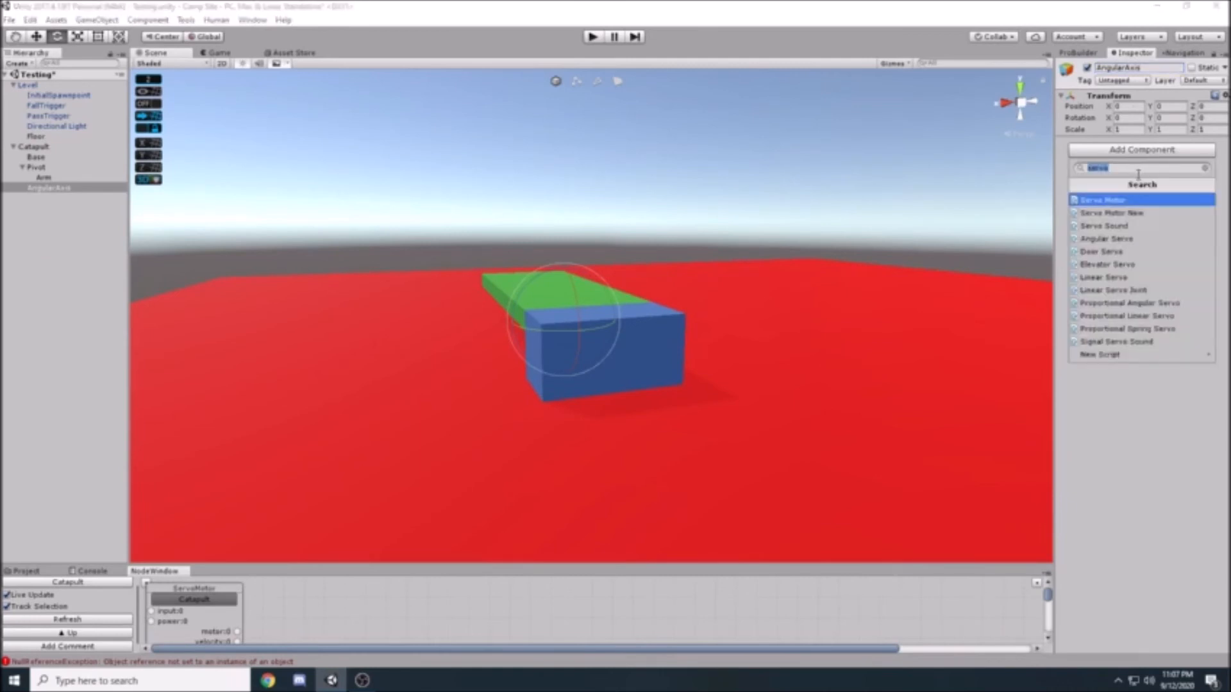
key("BackSpace")
type("Angular")
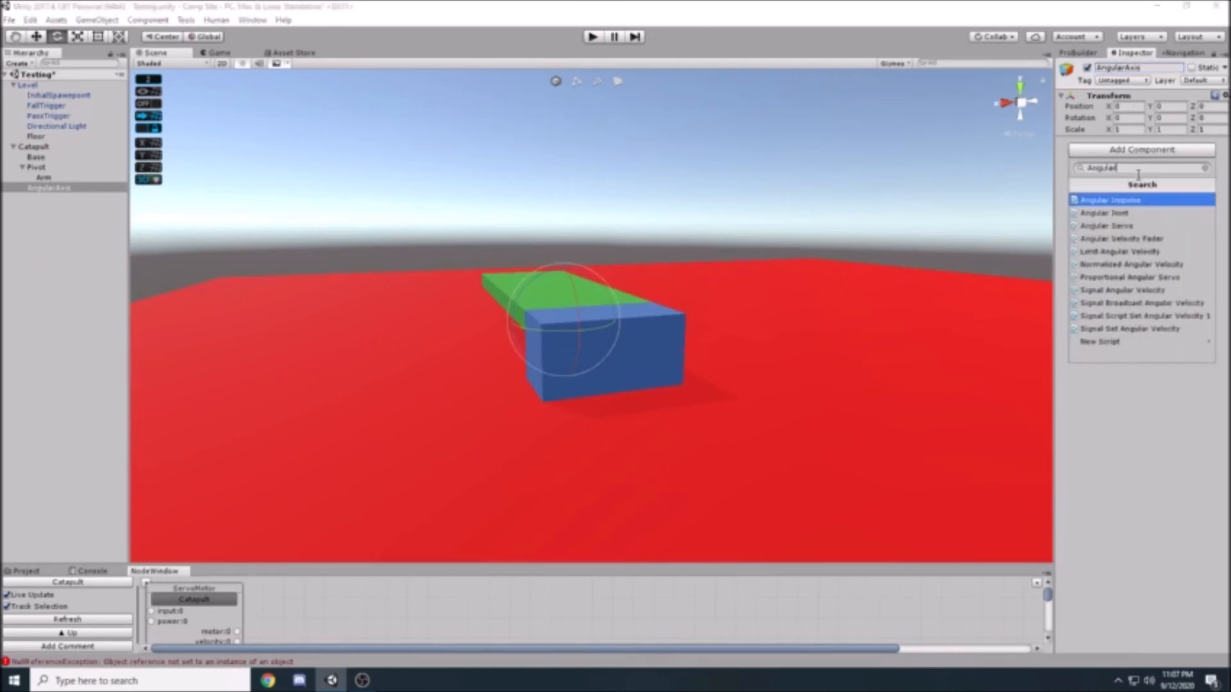
left_click(1115, 214)
Set the Angular Joint's Min Value to 0 and its Max Value to 360.
scroll(780, 223, "up", 6)
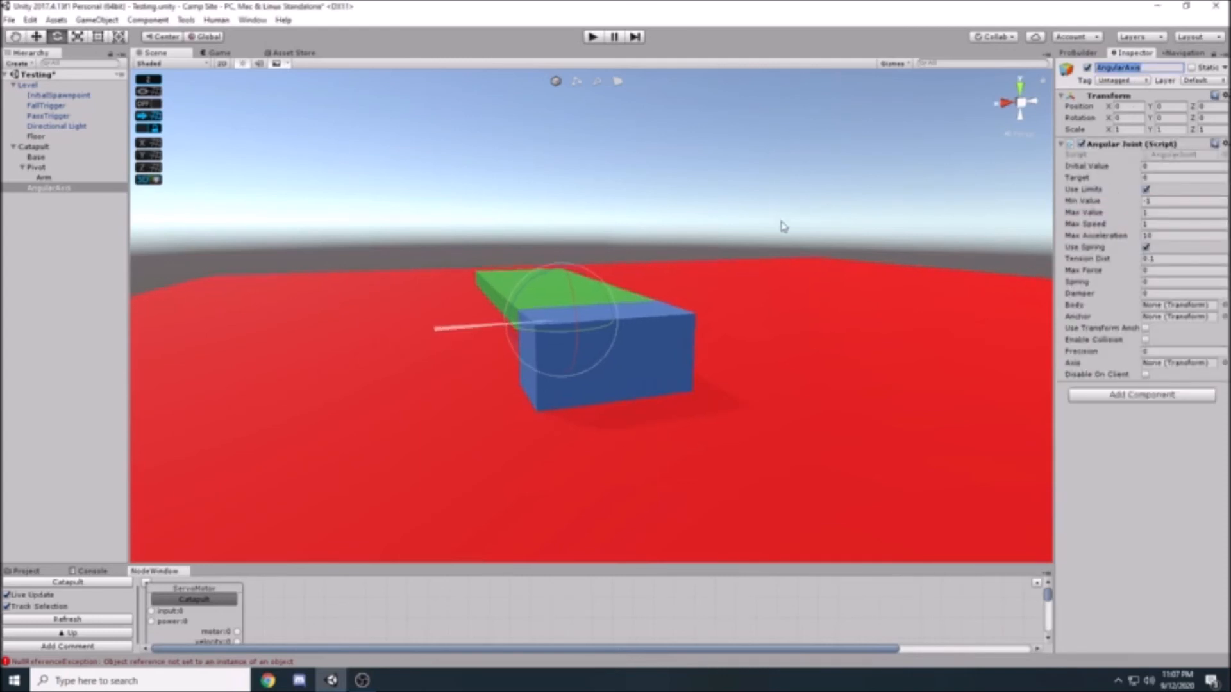
left_click_drag(662, 170, 689, 182, "alt")
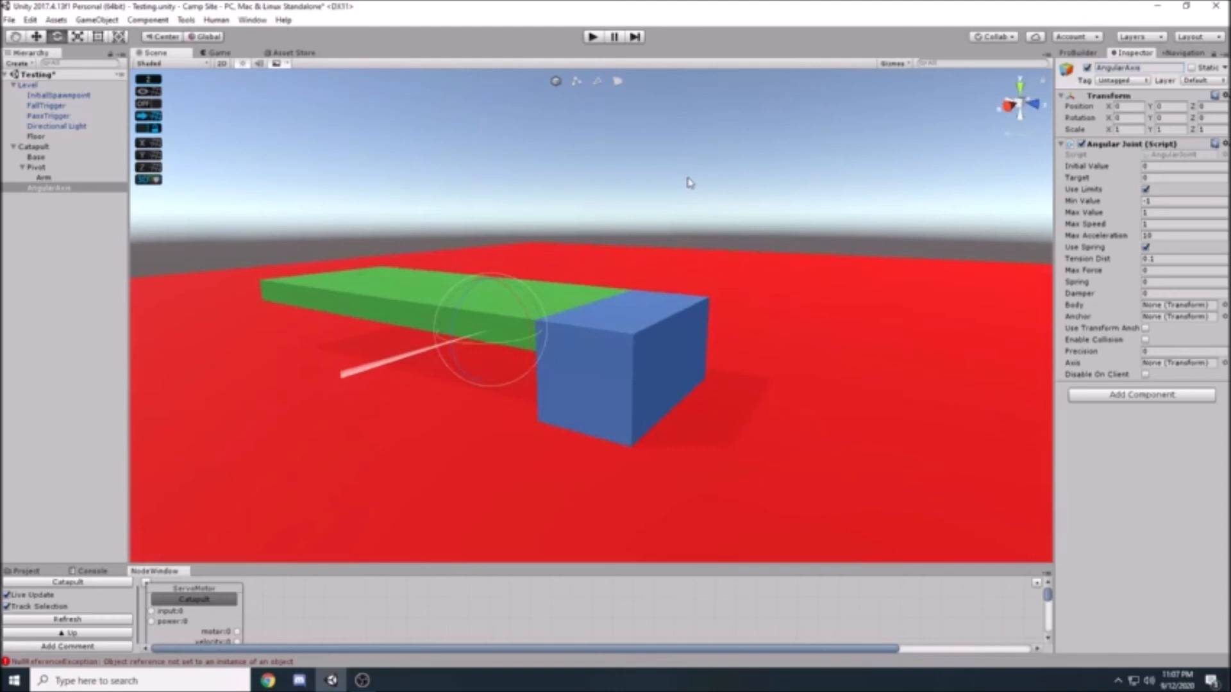
scroll(626, 285, "down", 3)
left_click_drag(564, 250, 493, 232, "alt")
left_click_drag(1159, 204, 1143, 201)
type("0")
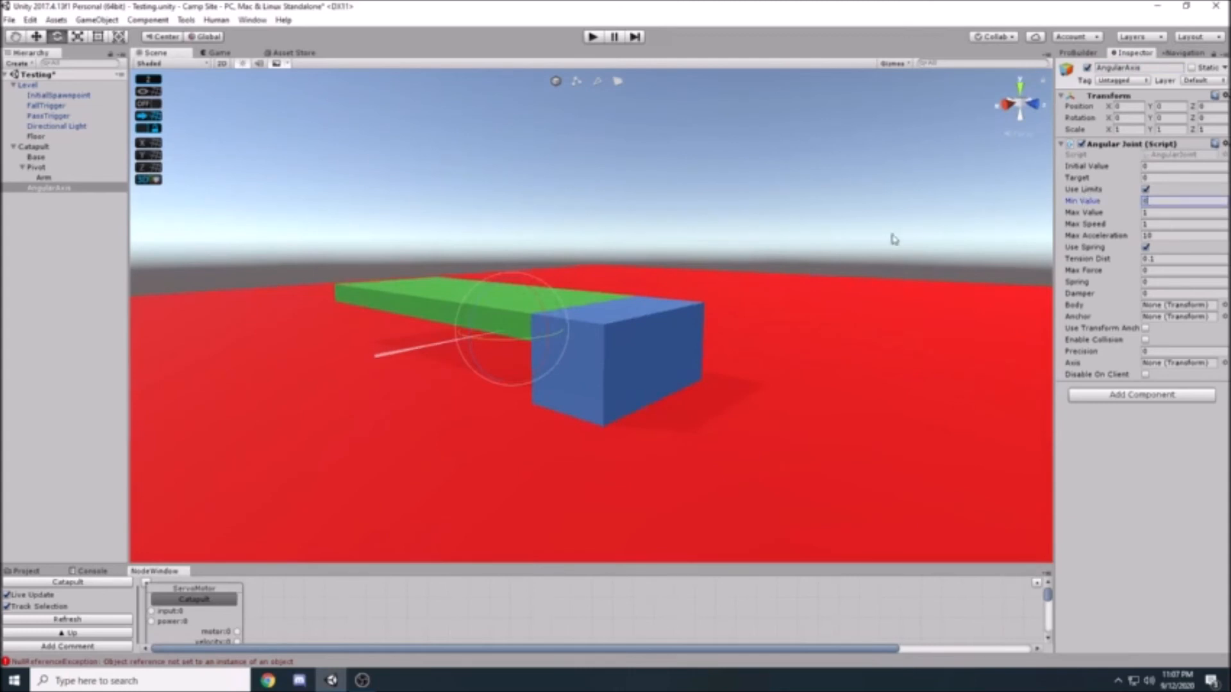
left_click(1156, 214)
type("360")
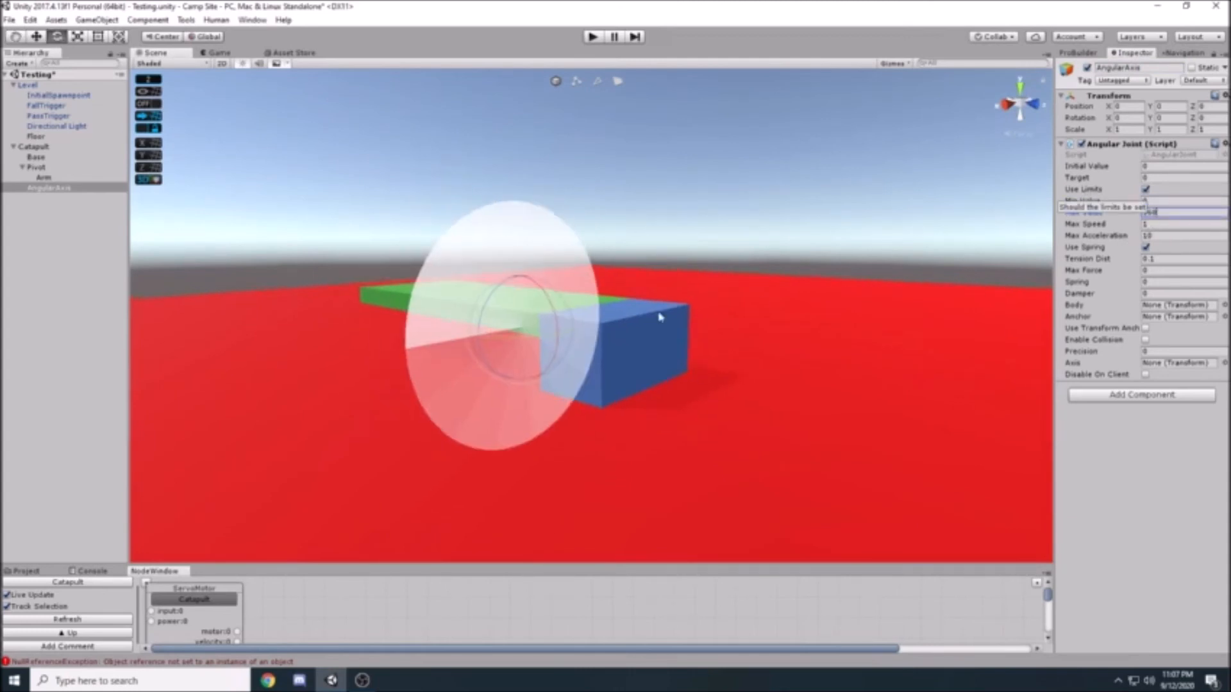
Set the Angular Joint's Max Value to 180 and the AngularAxis object's Y rotation to 90.
left_click_drag(659, 317, 686, 310, "alt")
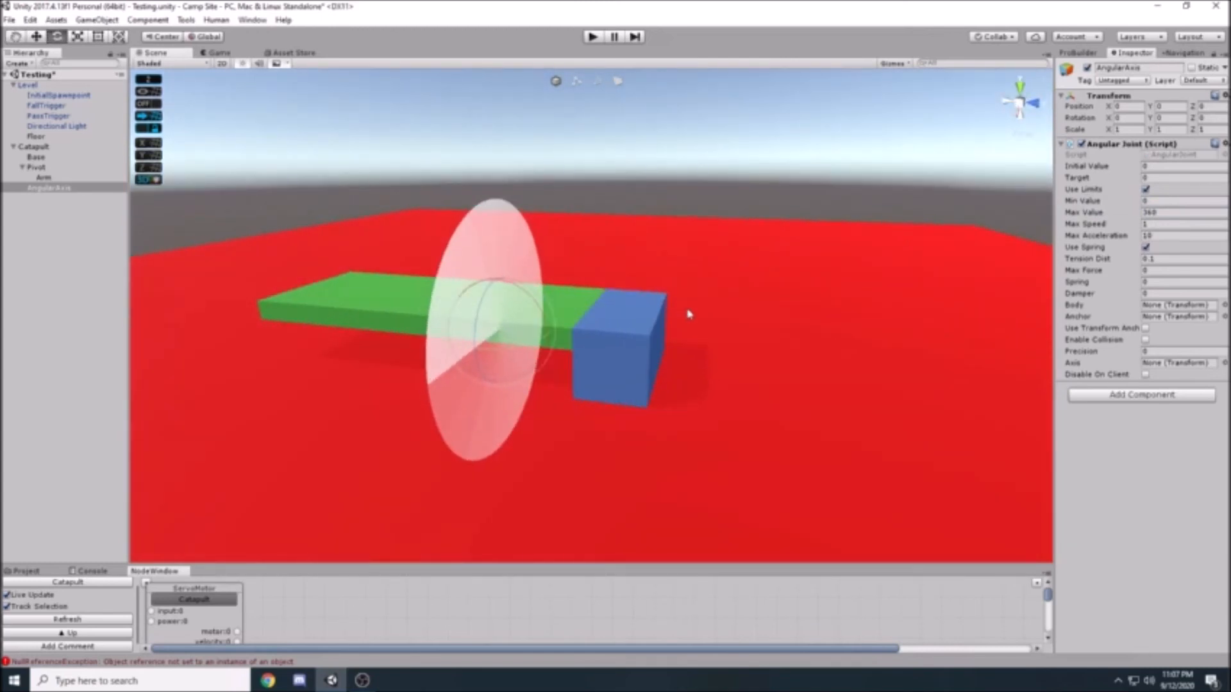
left_click_drag(1177, 211, 1125, 202)
type("180")
left_click_drag(800, 223, 737, 221, "alt")
left_click(1169, 118)
type("90")
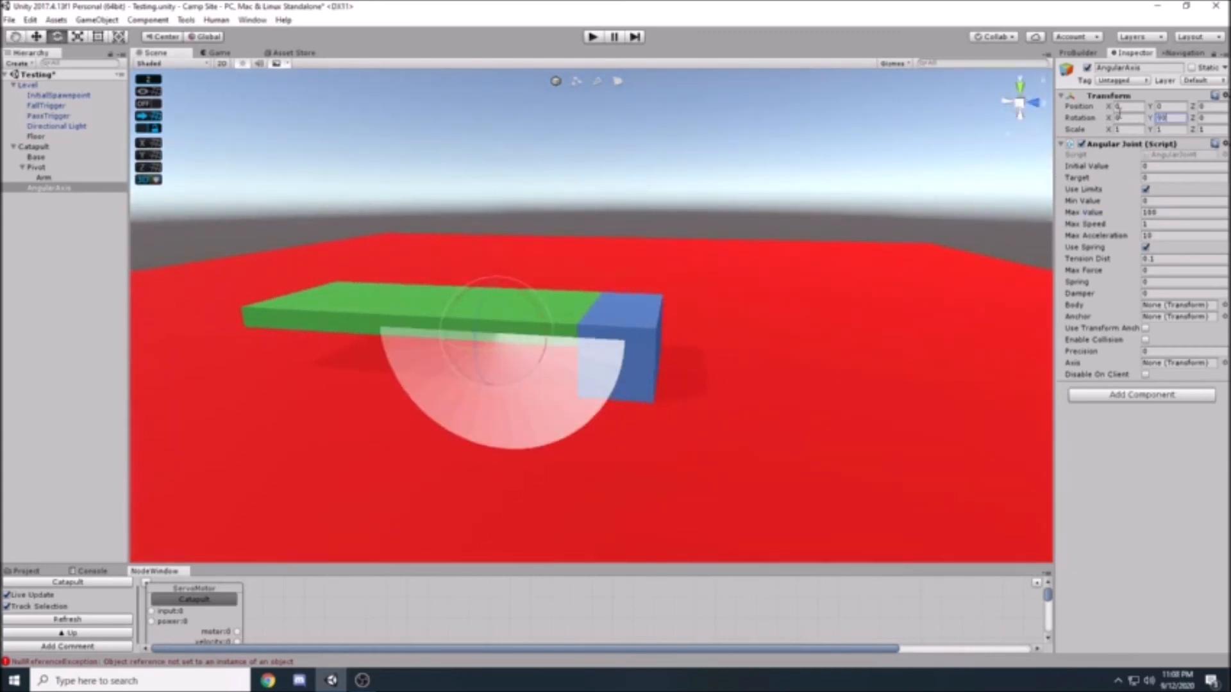
Limit the Angular Joint's Max Value to 60 and set the AngularAxis object's Z rotation to -180.
left_click(1160, 212)
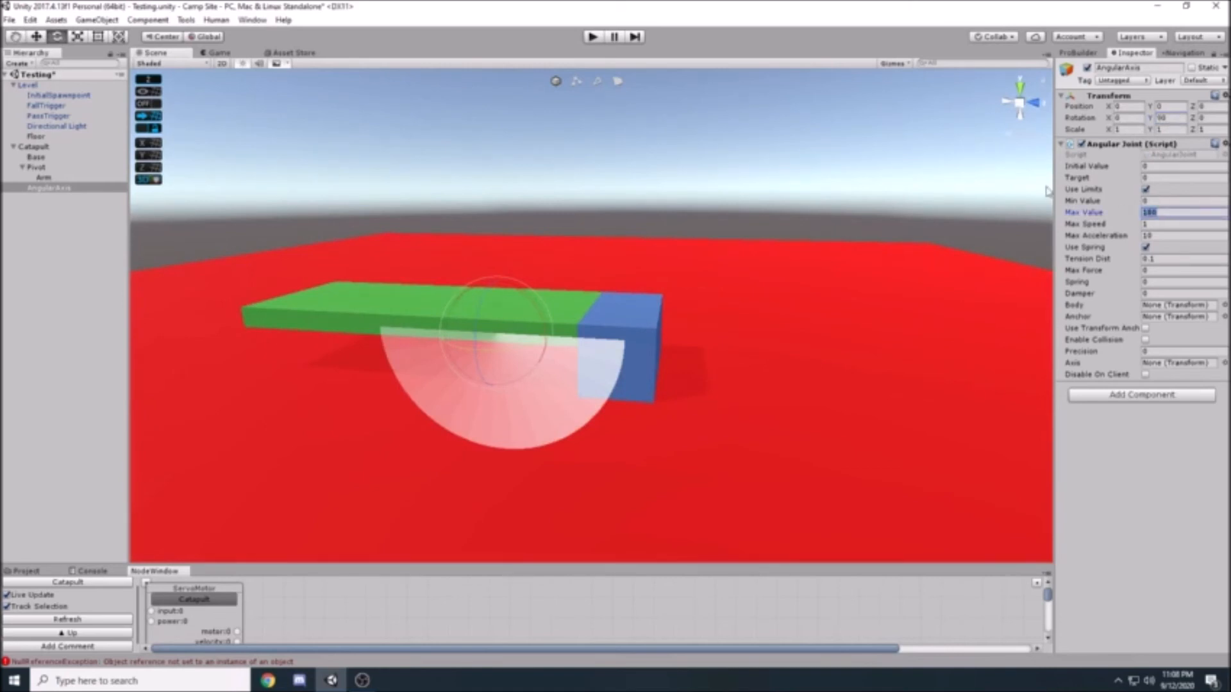
type("60")
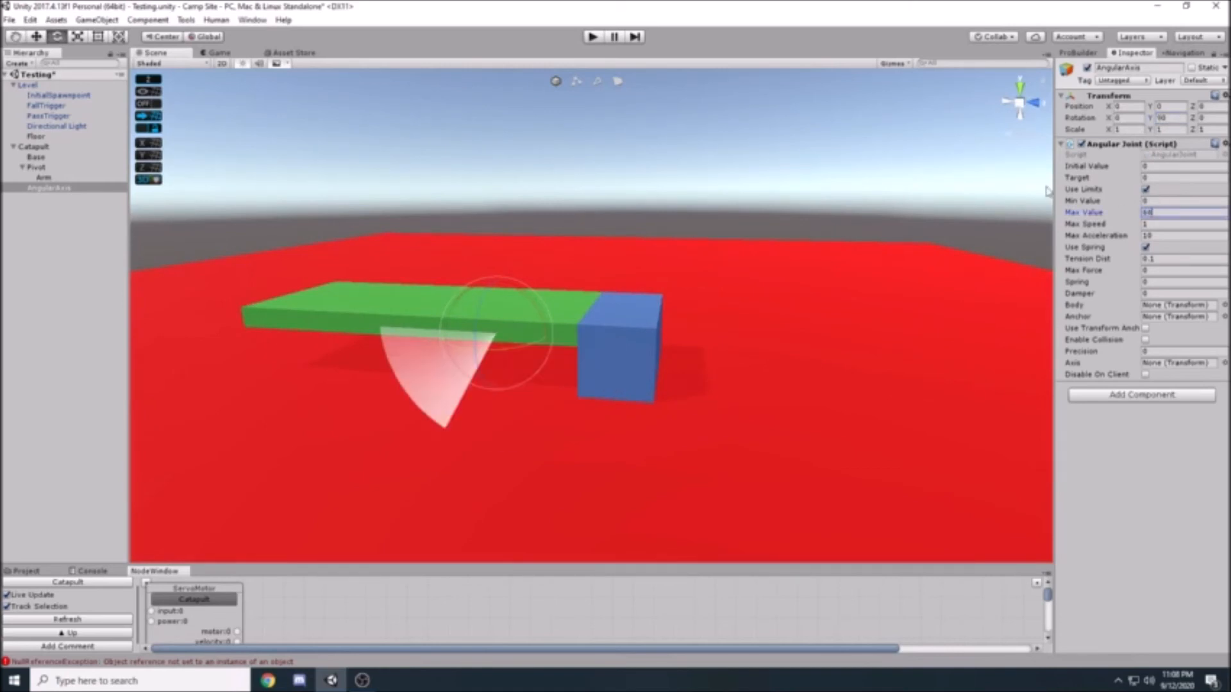
left_click(1198, 118)
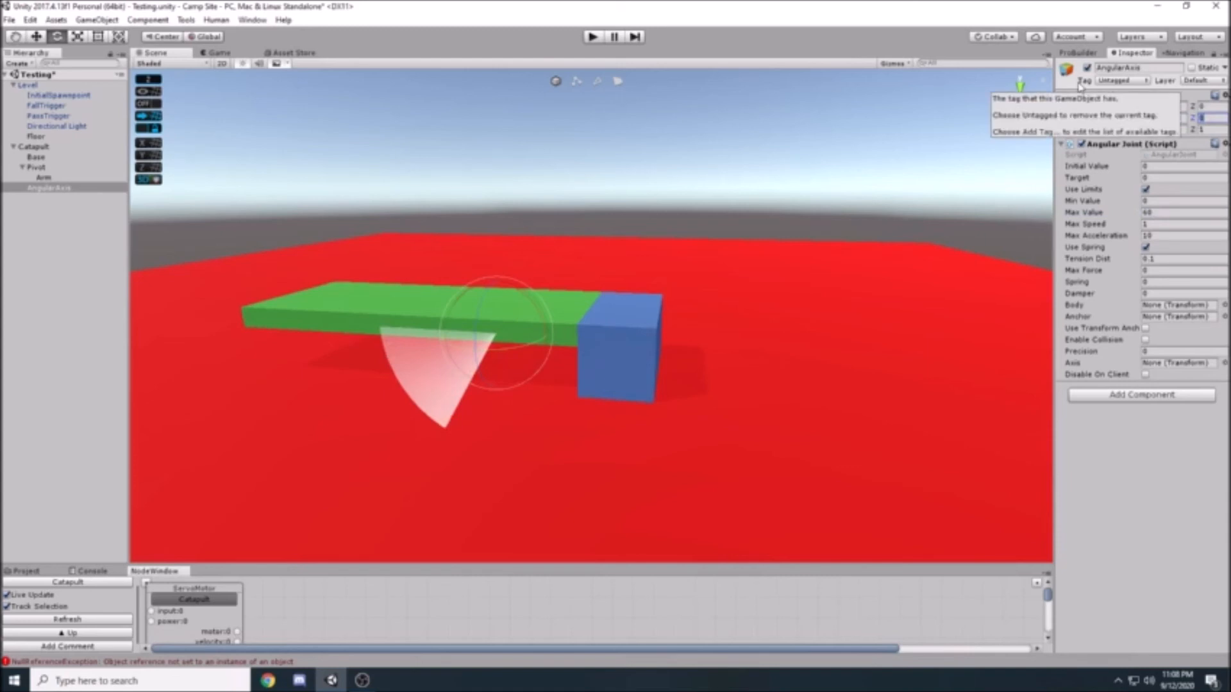
type("-90")
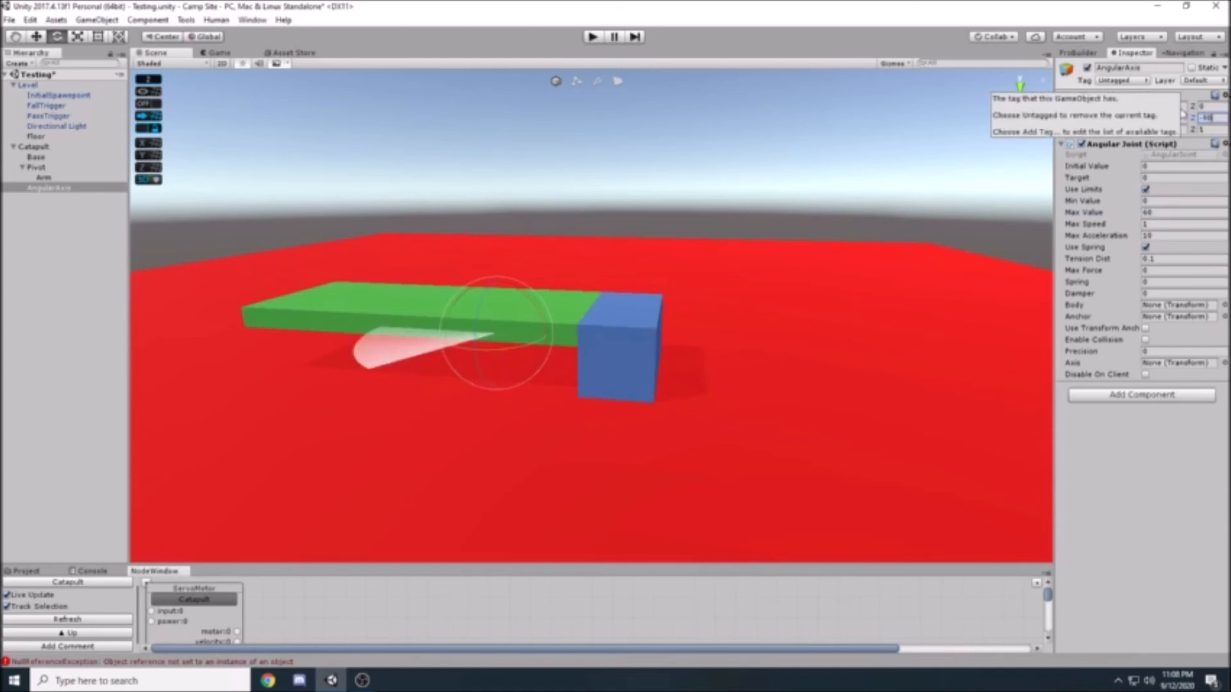
type("-180")
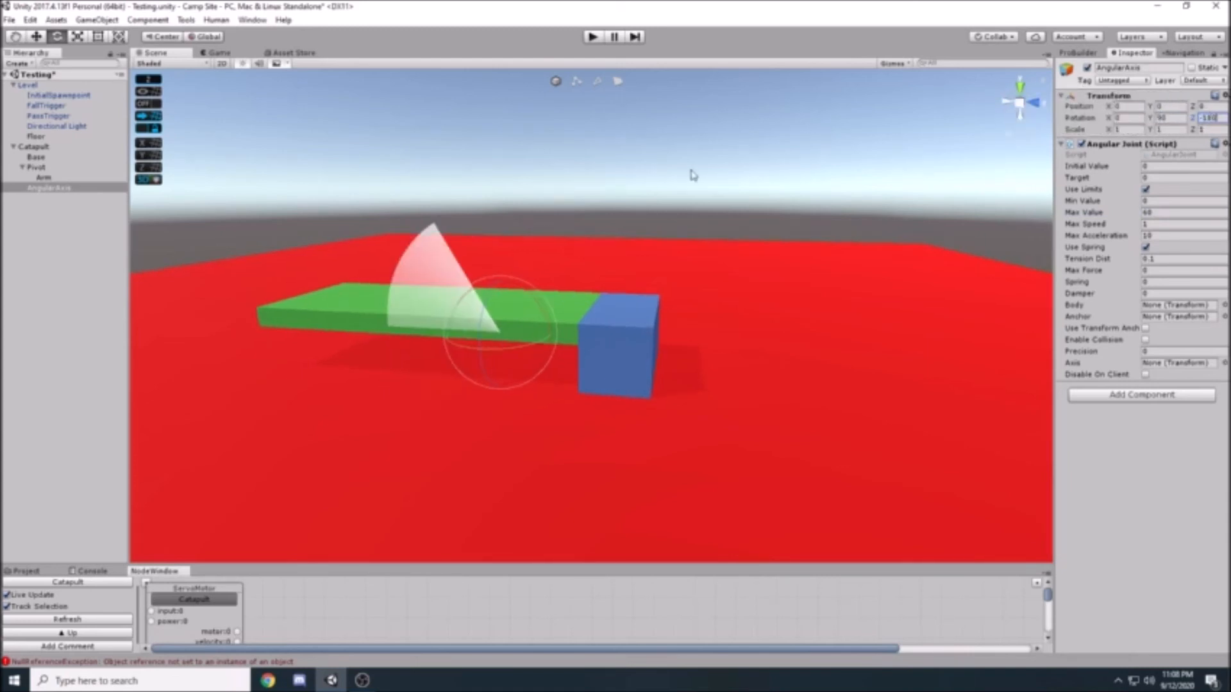
Try rotating the Arm to demonstrate the catapult's swing, and undo the rotation.
left_click_drag(686, 170, 519, 247, "alt")
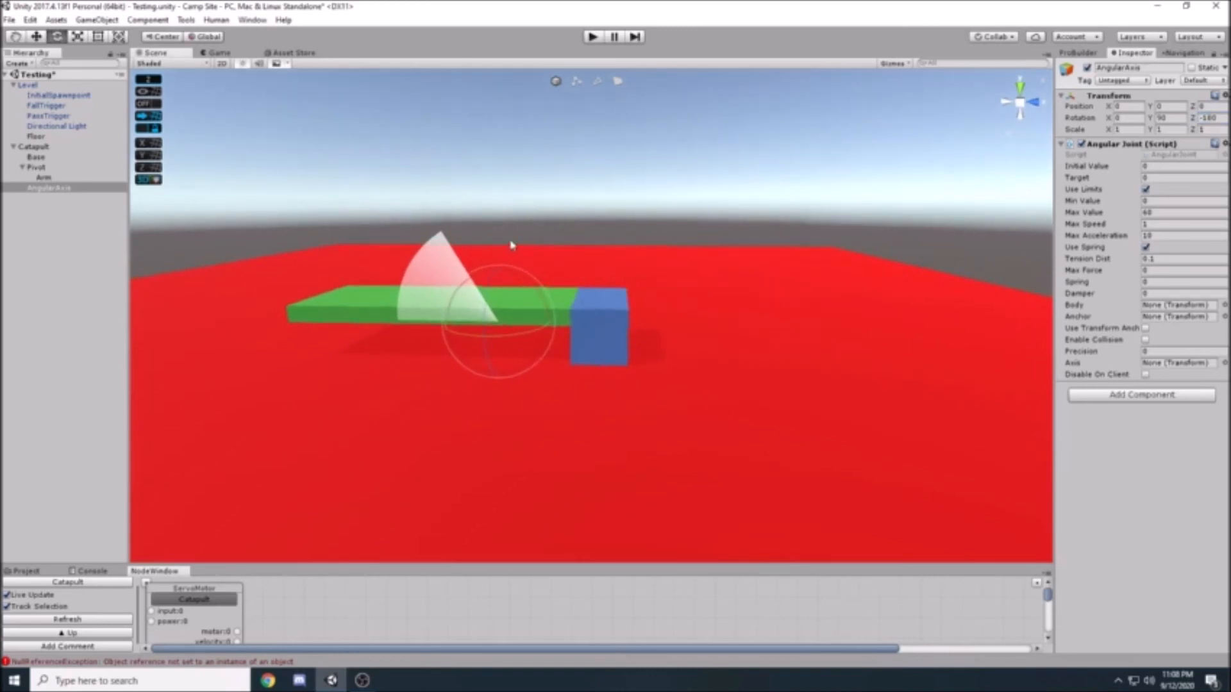
left_click(88, 180)
left_click_drag(463, 260, 486, 269)
key("ctrl+z")
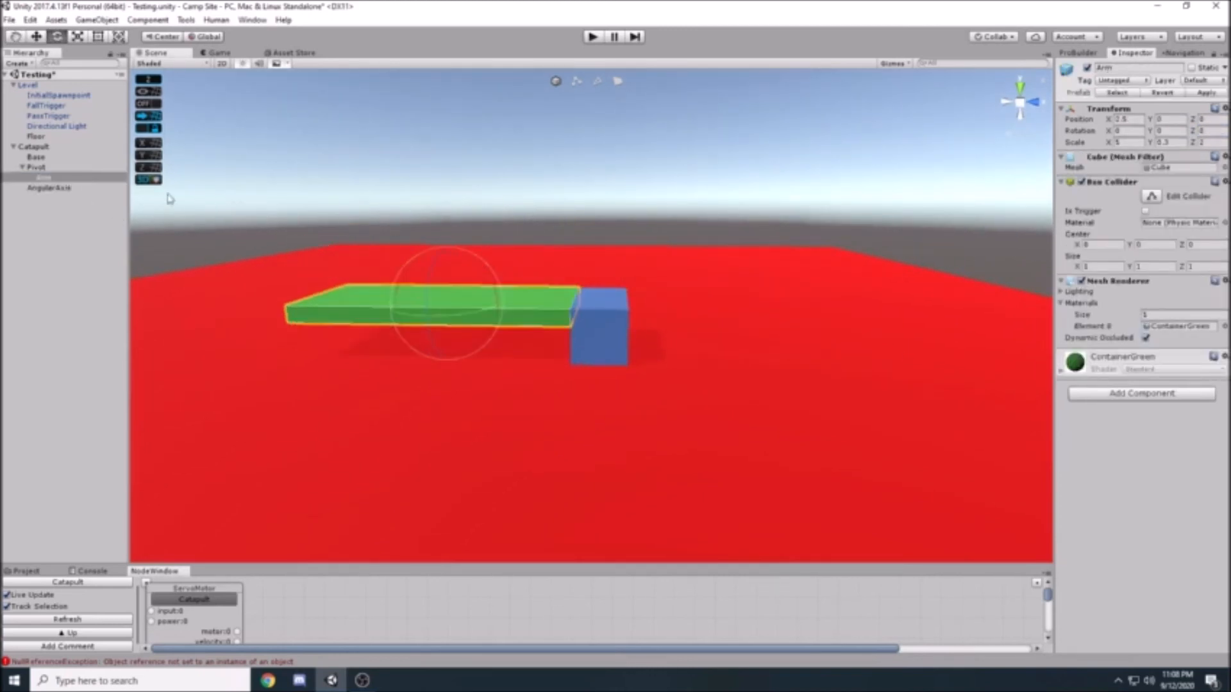
Assign Pivot as the Body and AngularAxis as the Axis of the AngularAxis object's Angular Joint.
left_click(57, 187)
left_click_drag(412, 171, 659, 190, "alt")
scroll(603, 217, "up", 15)
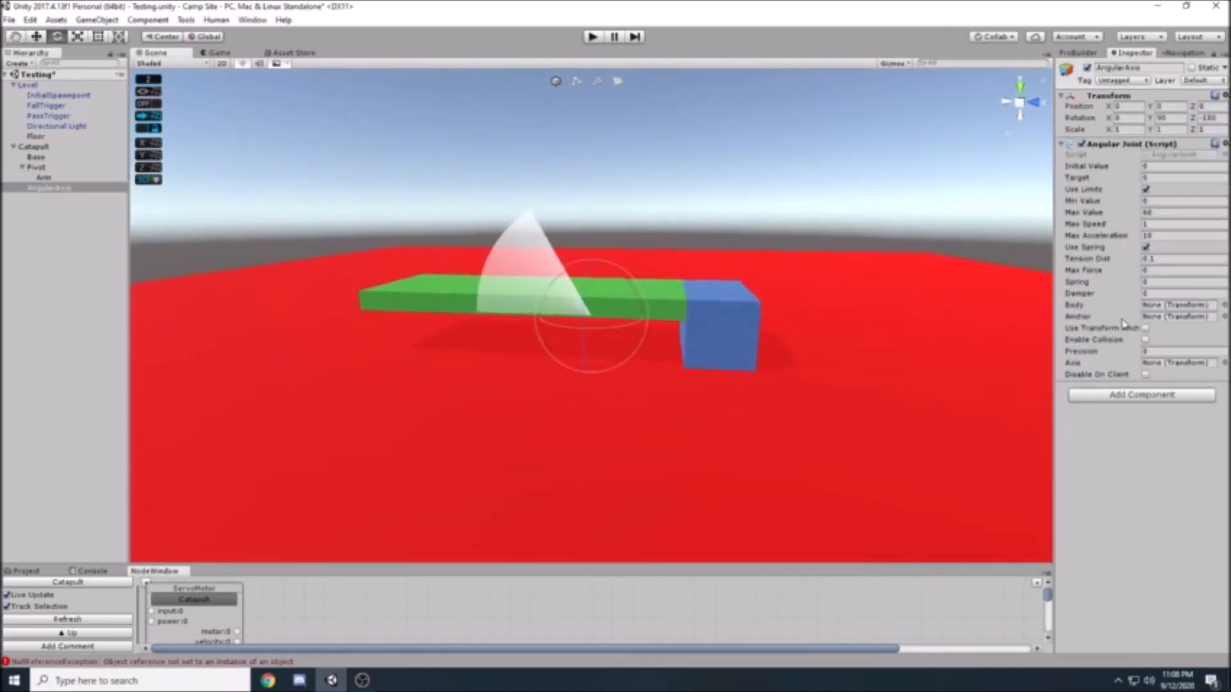
left_click_drag(37, 168, 1165, 308)
left_click_drag(72, 189, 1173, 364)
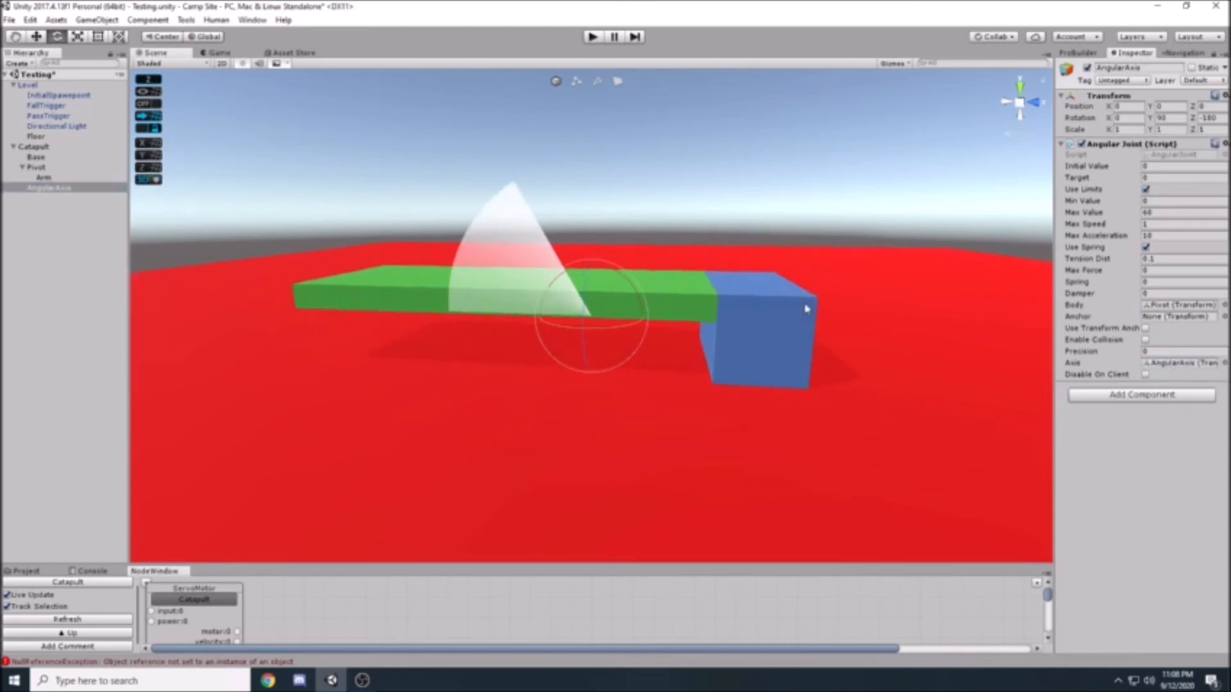
Add a kinematic Rigidbody, a Net Identity and a Net Body component to the Pivot object.
left_click(39, 166)
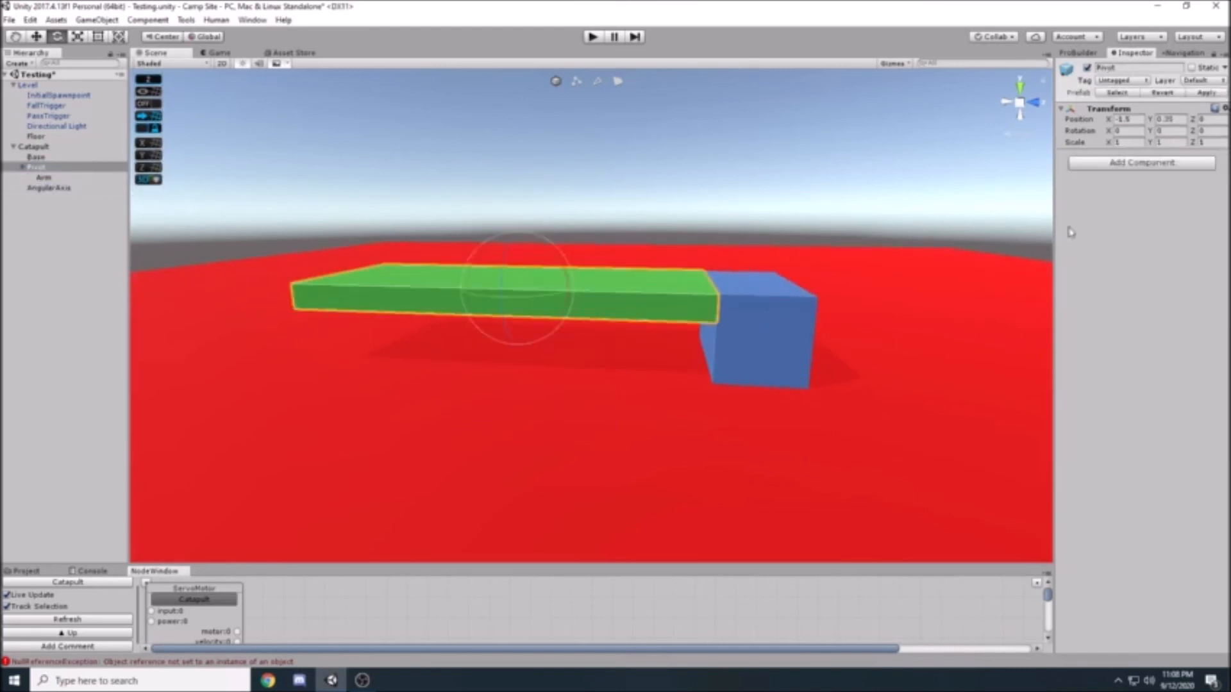
left_click(1157, 168)
type("rigid")
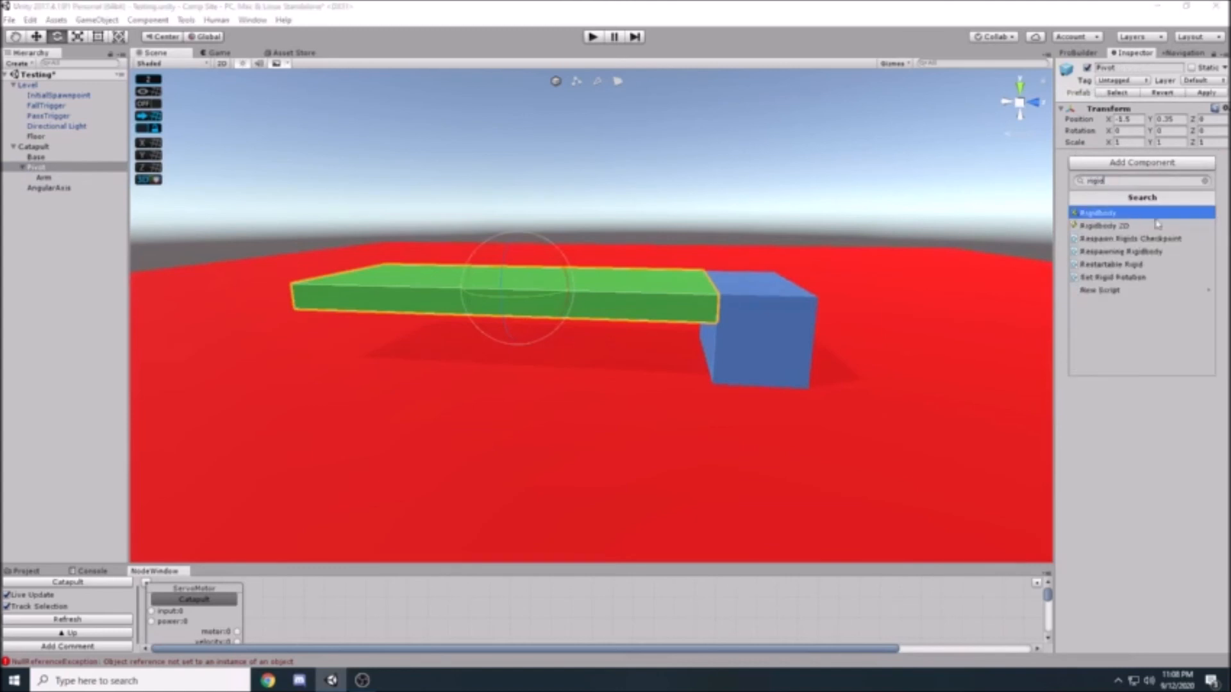
left_click(1131, 217)
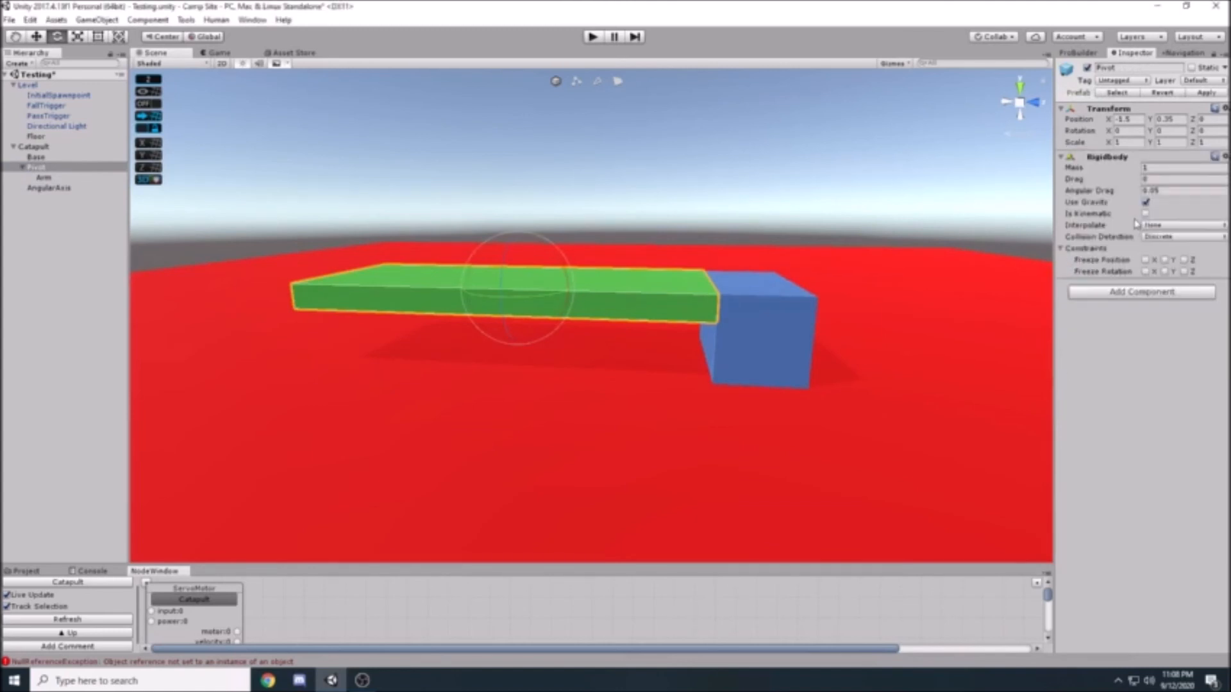
left_click(1135, 292)
type("net")
left_click(1125, 342)
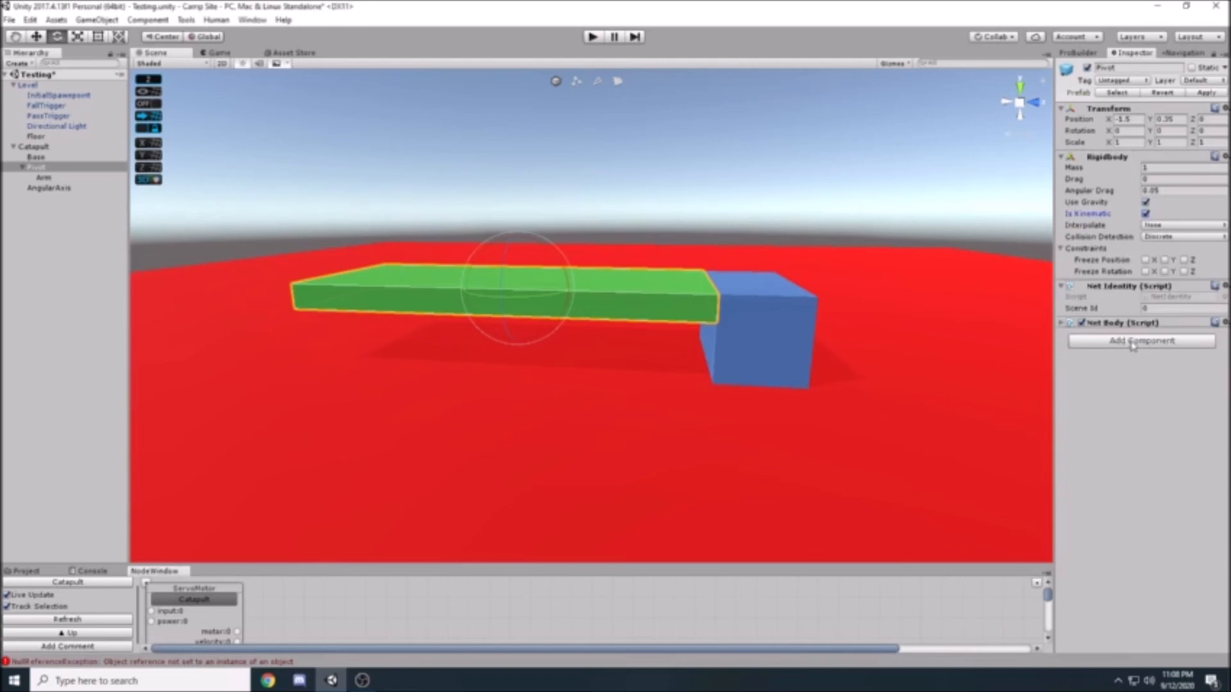
Set the Angular Joint's Max Speed and Max Acceleration to 120 on the AngularAxis object.
left_click_drag(717, 174, 685, 177, "alt")
left_click(28, 189)
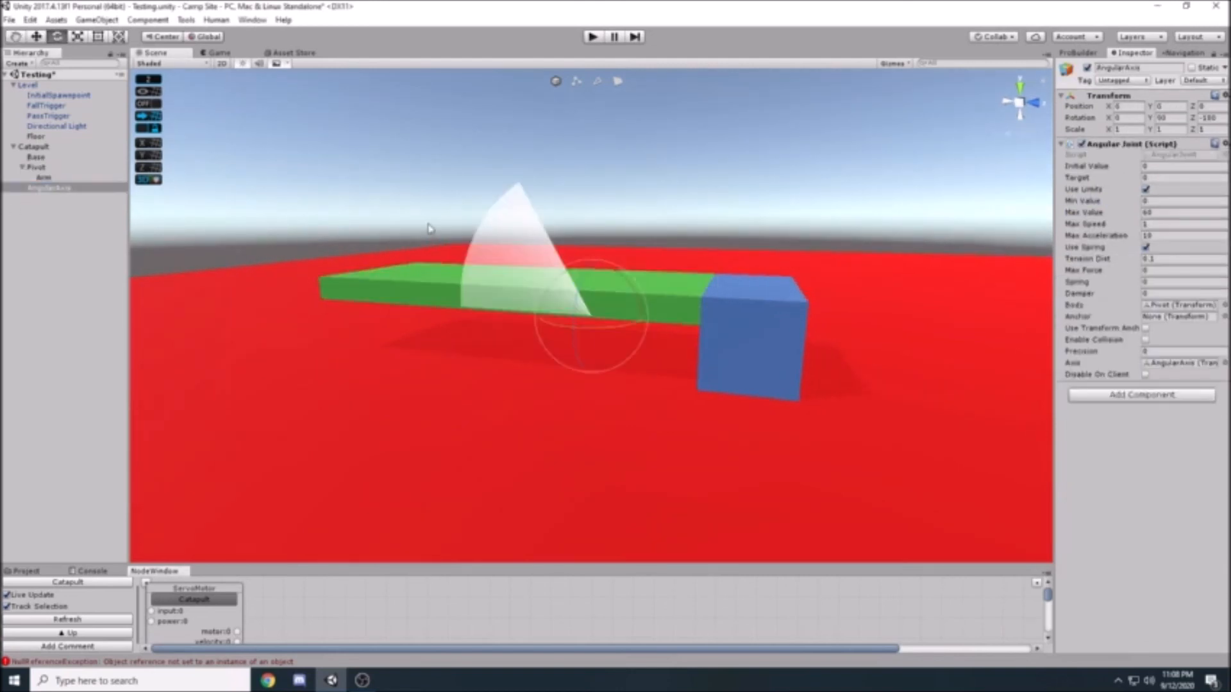
left_click(1146, 224)
key("Tab")
type("120")
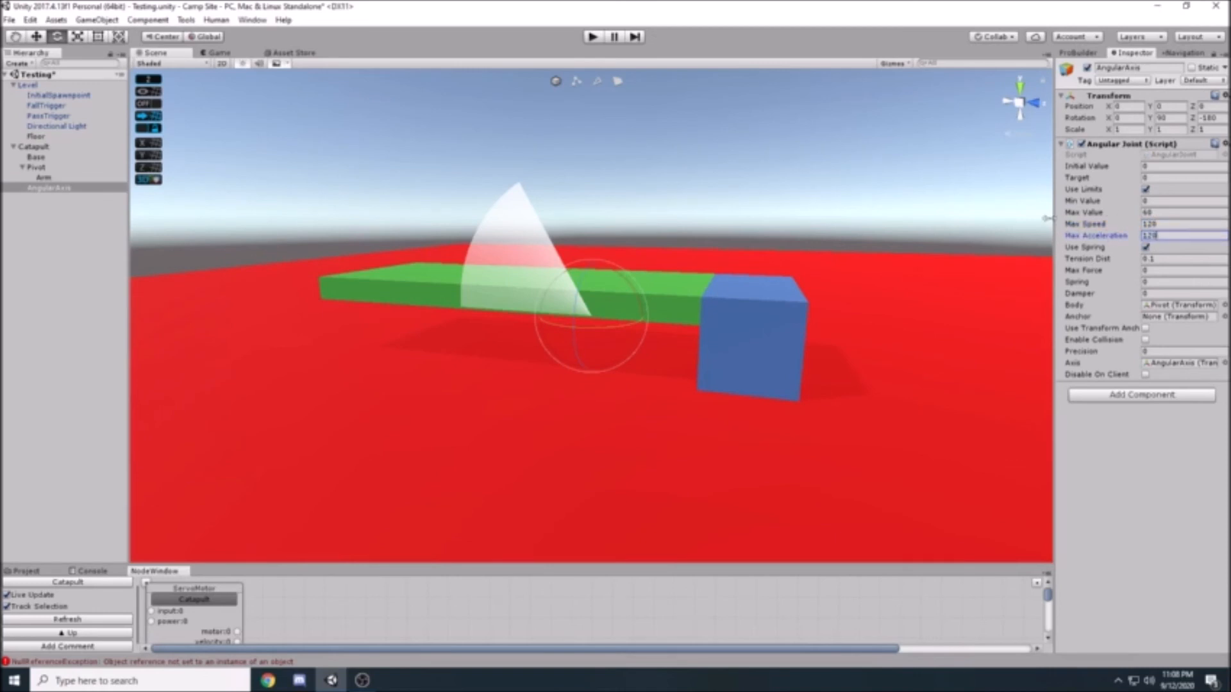
Assign AngularAxis as the Joint of the Catapult's Servo Motor and use the Position mode.
scroll(810, 172, "down", 1)
left_click_drag(785, 160, 638, 160, "alt")
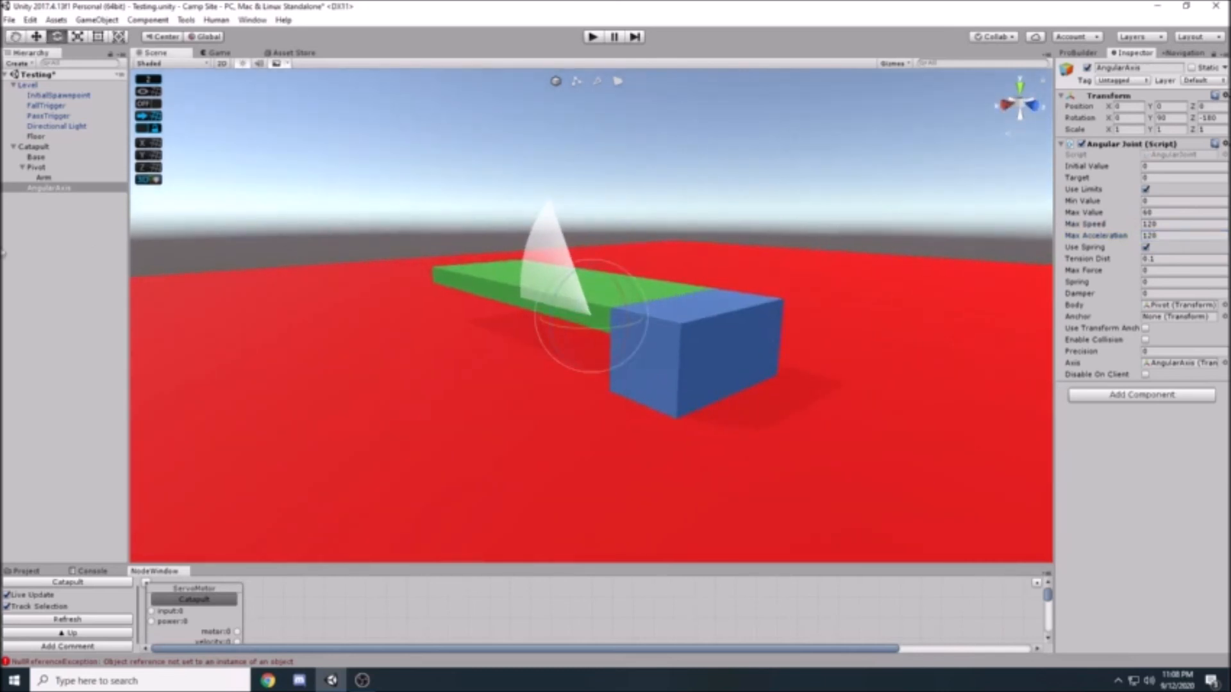
left_click(33, 147)
left_click_drag(783, 199, 282, 212, "alt")
left_click_drag(521, 258, 1173, 288)
left_click(1157, 300)
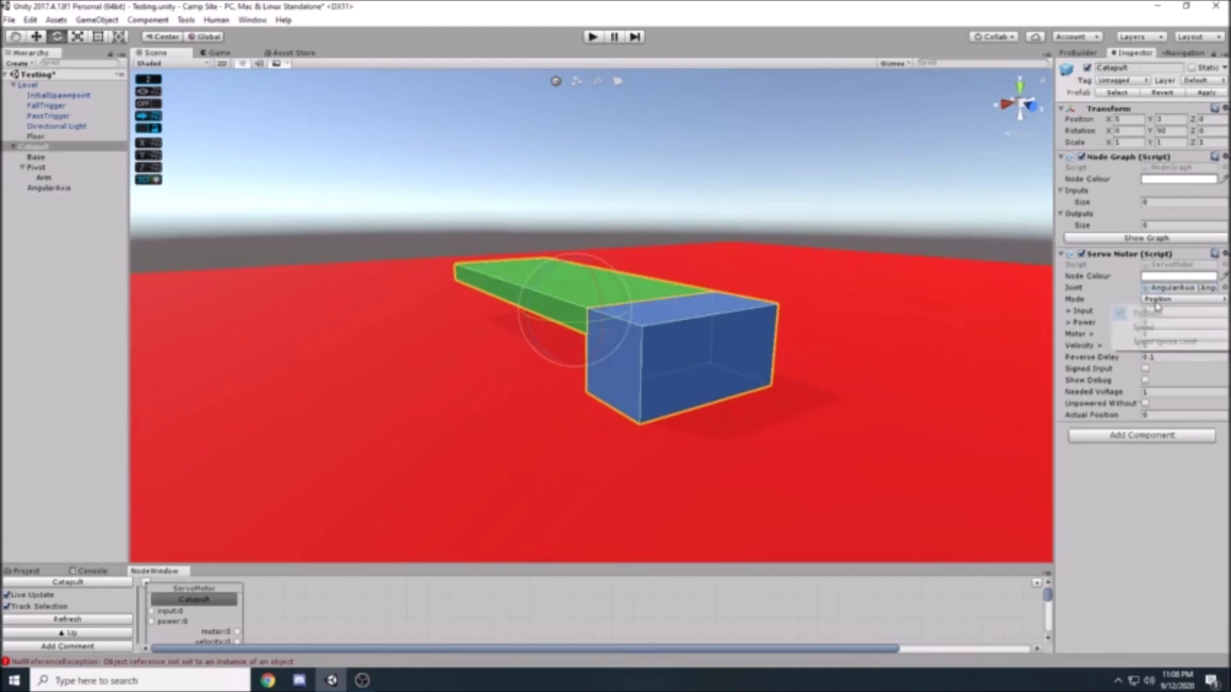
left_click(1157, 318)
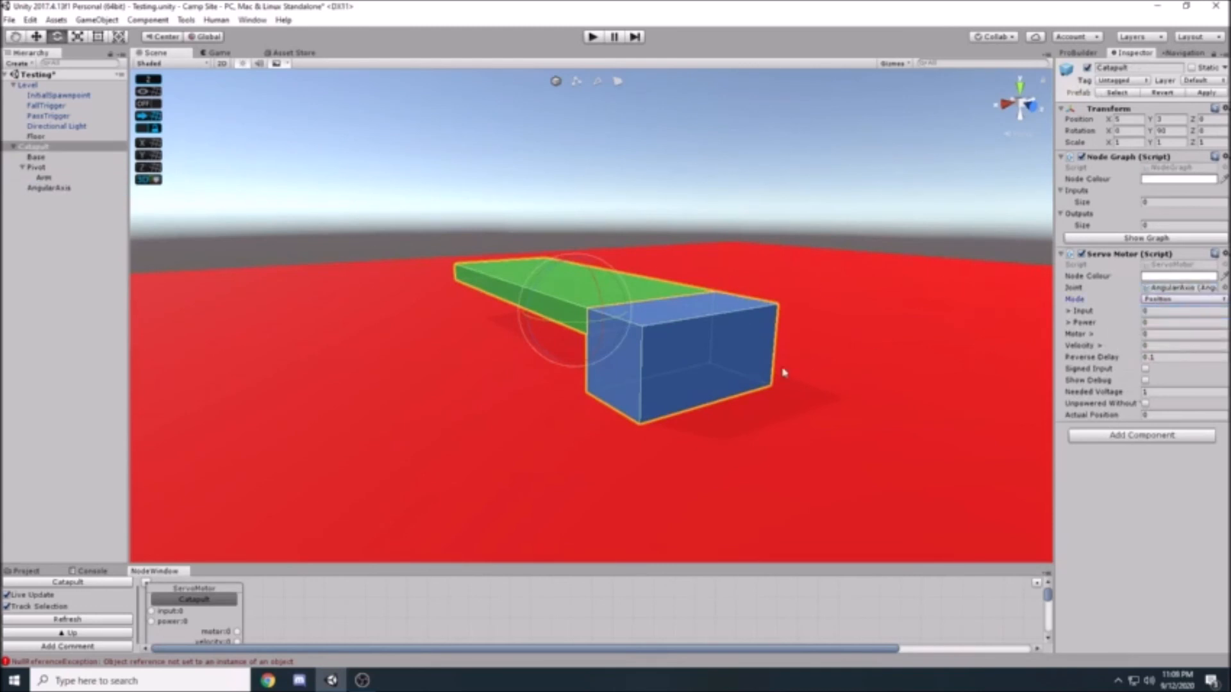
Add a Signal Time component to the Catapult with timer start and reset on signal enabled and Max Value 1.5.
left_click_drag(389, 574, 351, 266)
left_click_drag(197, 290, 512, 317)
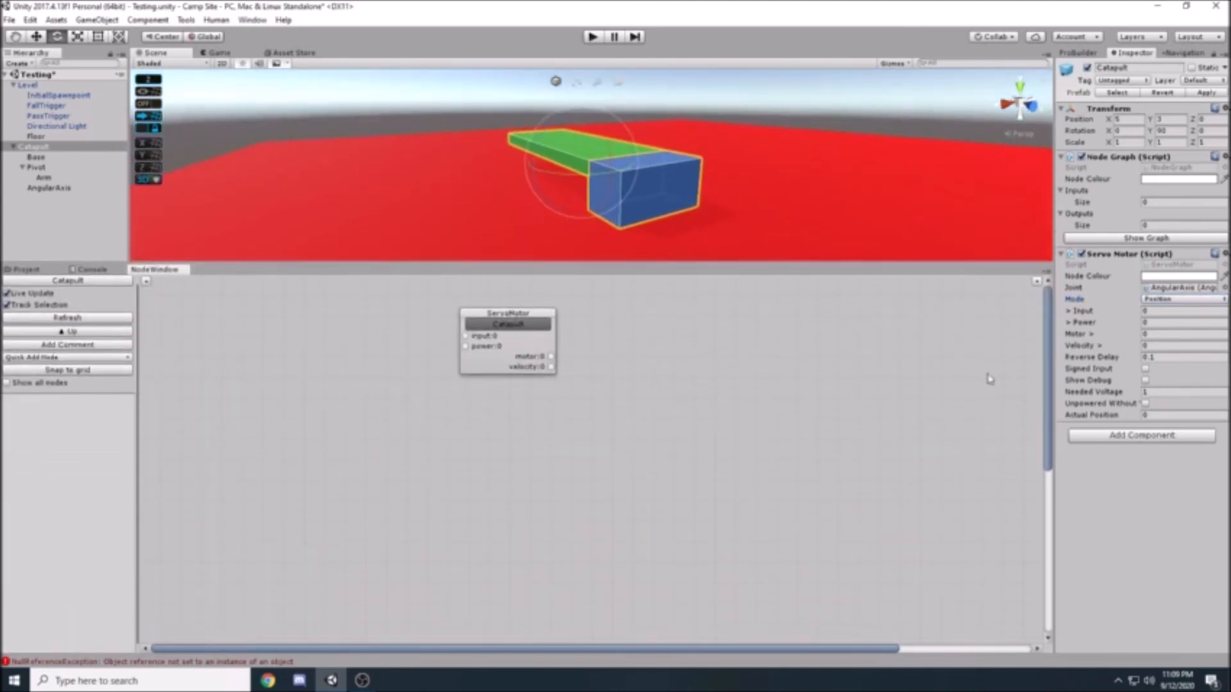
left_click(1101, 439)
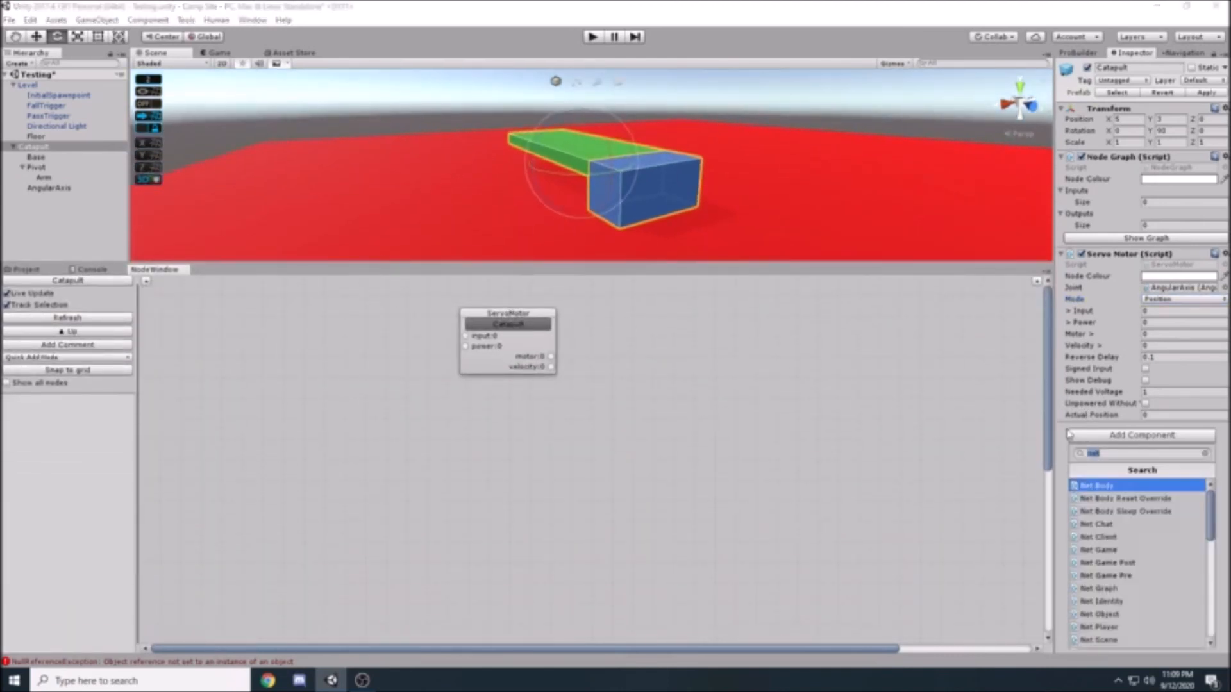
type("time")
right_click(484, 146)
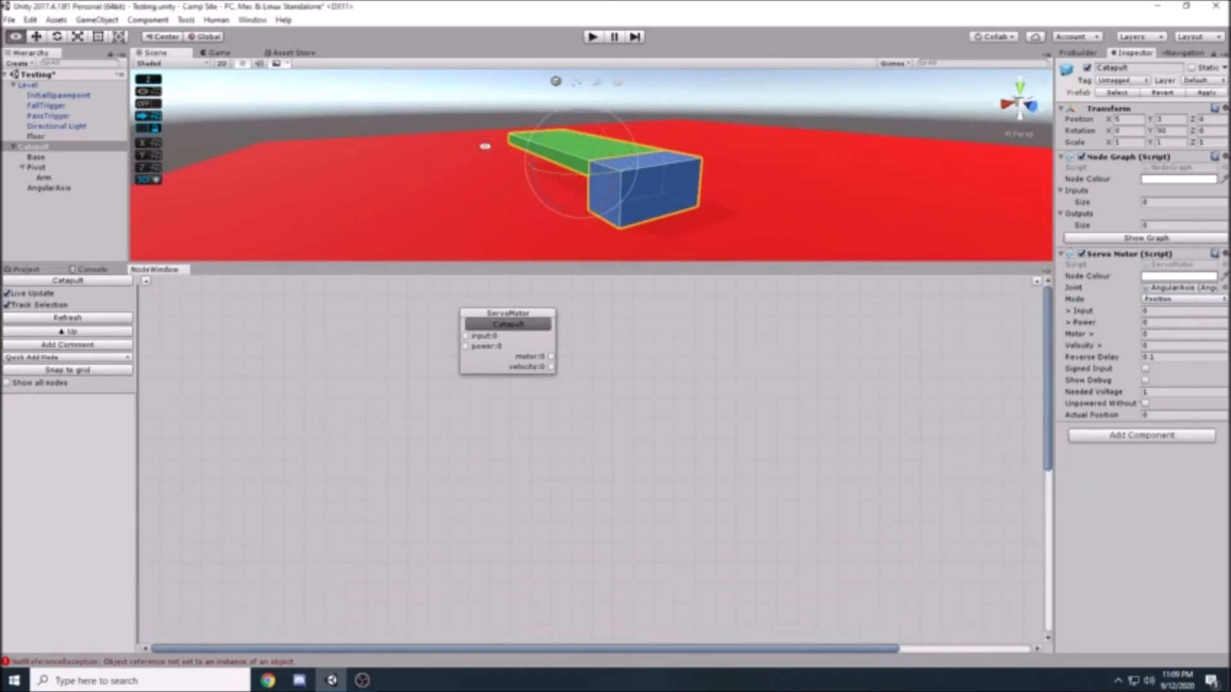
left_click(1134, 438)
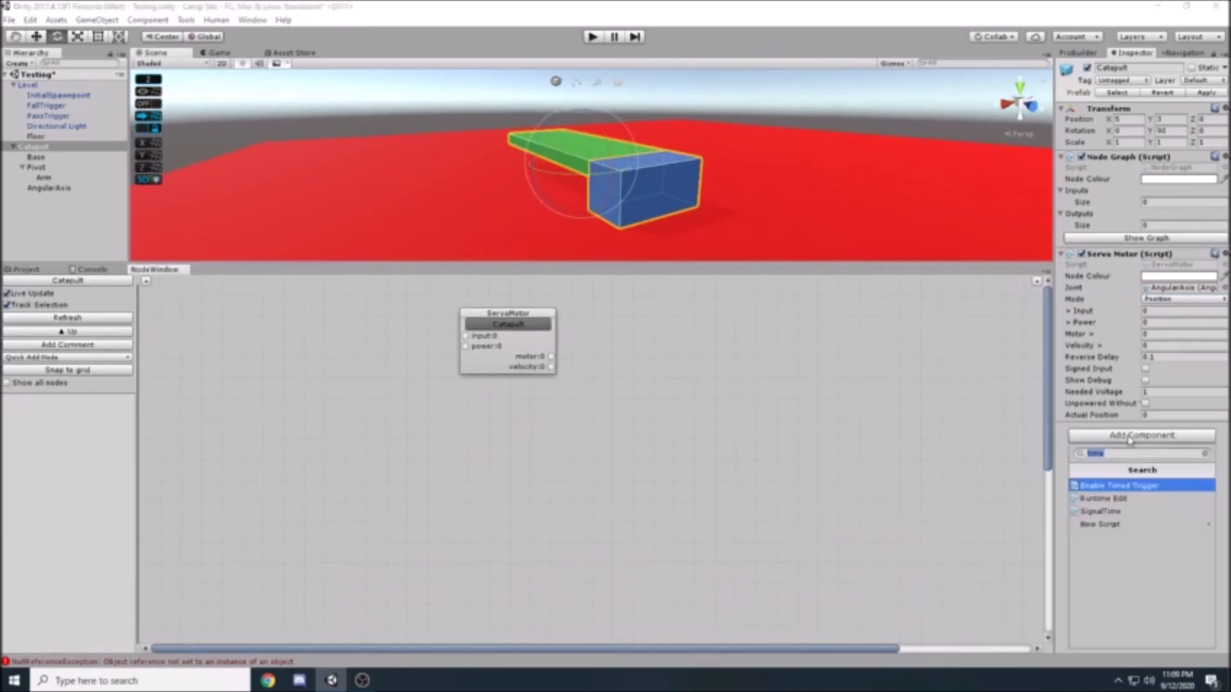
key("Down")
key("Down")
key("Return")
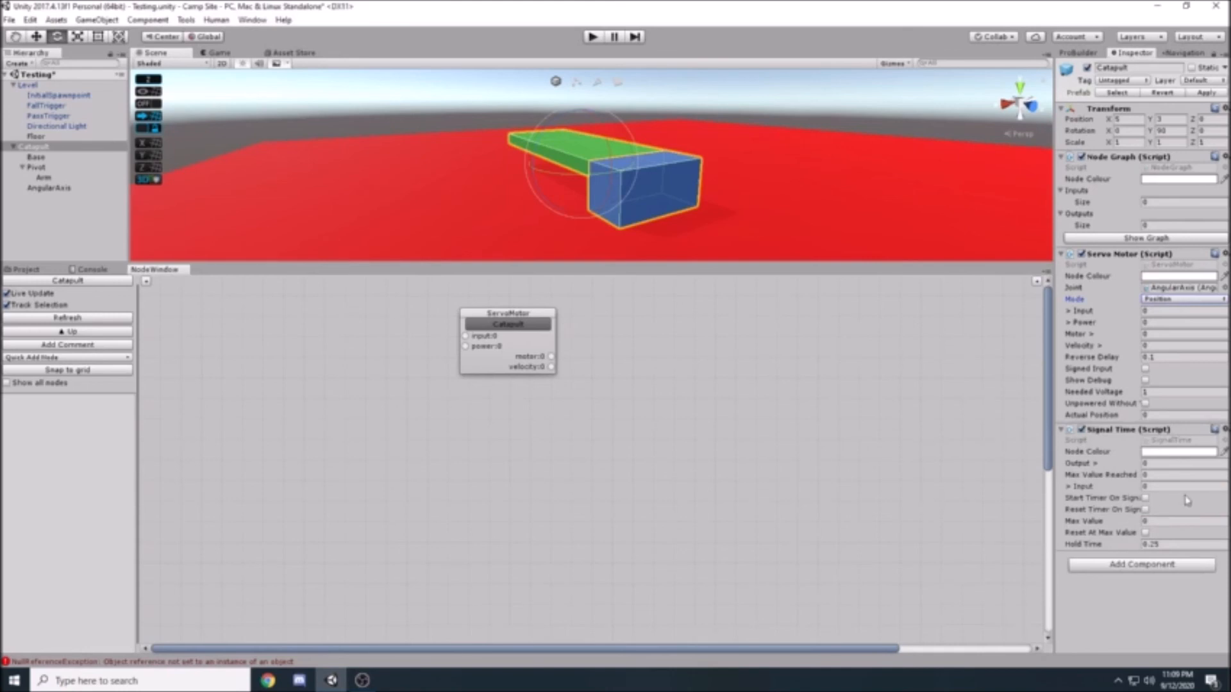
left_click(1145, 498)
left_click(1155, 523)
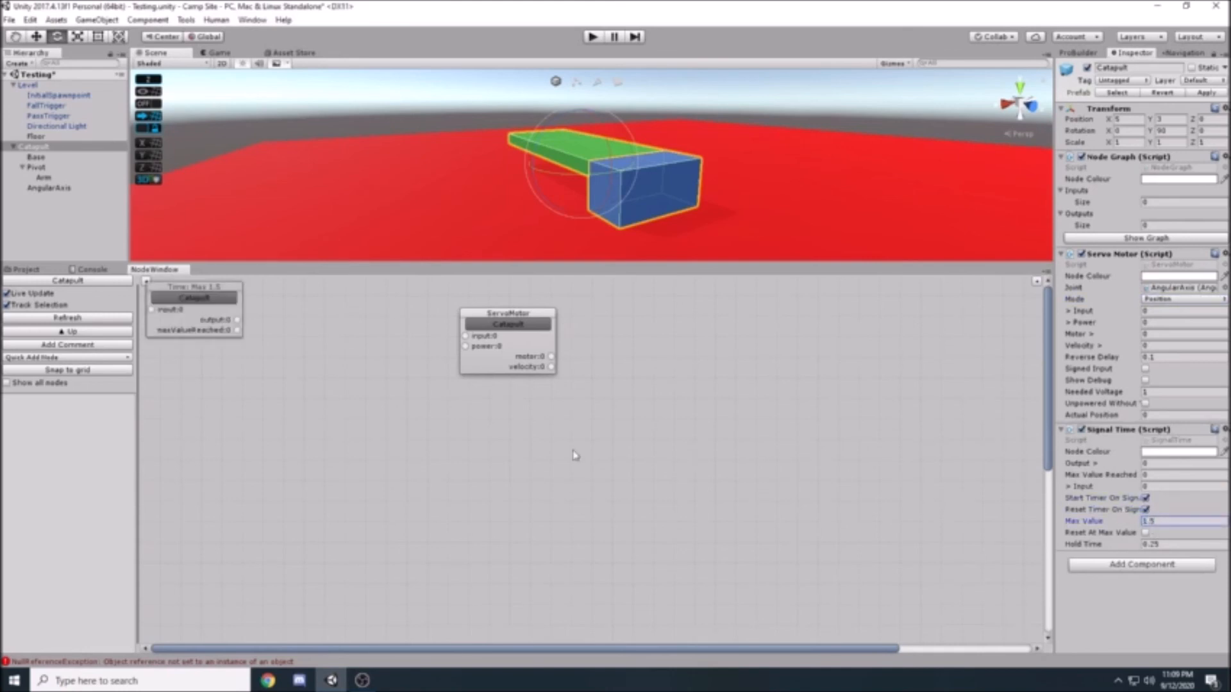
Connect the Time node's maxValueReached output to the ServoMotor's input and set the Servo Motor's Power to 1.
left_click_drag(222, 299, 466, 339)
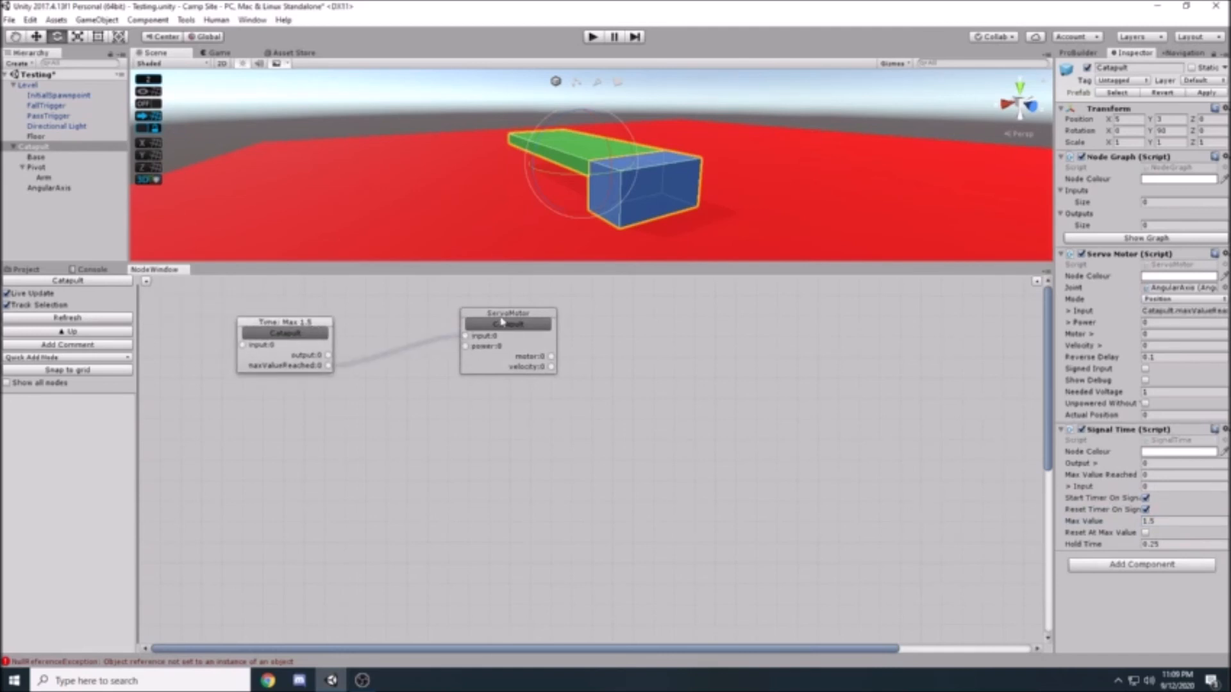
left_click(1159, 326)
type("1")
left_click_drag(526, 315, 560, 332)
left_click_drag(263, 330, 293, 332)
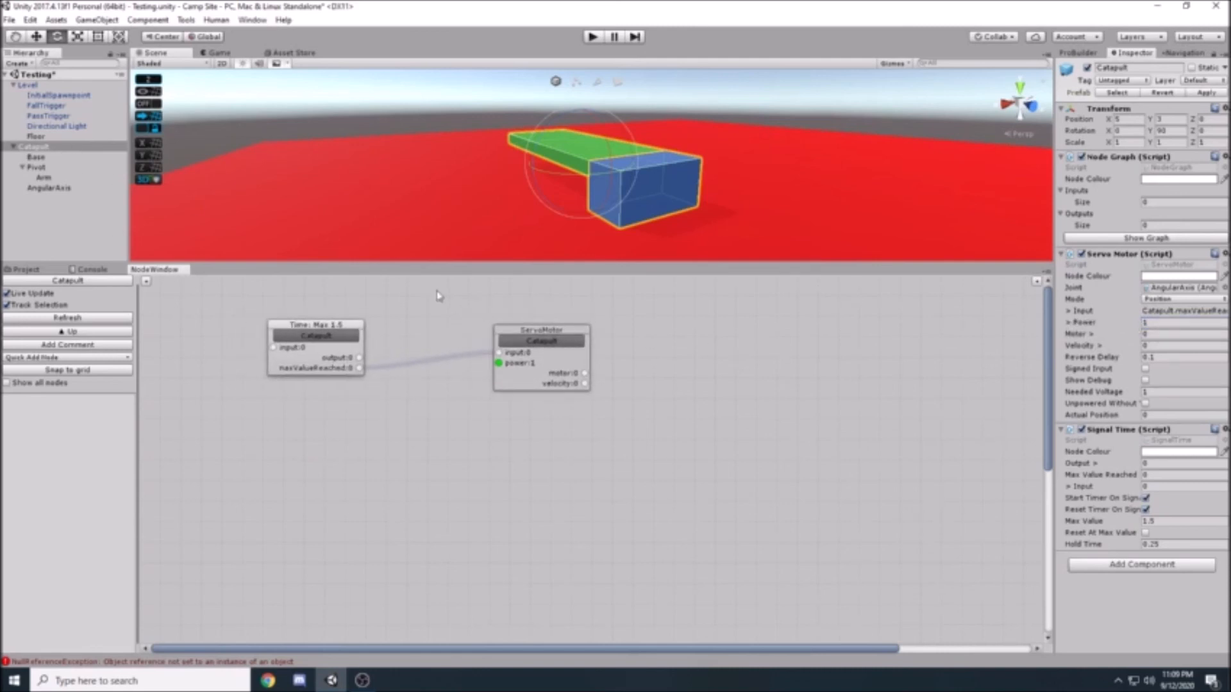
Add a second Box Collider to the Arm and make it a trigger.
left_click_drag(426, 196, 271, 153, "alt")
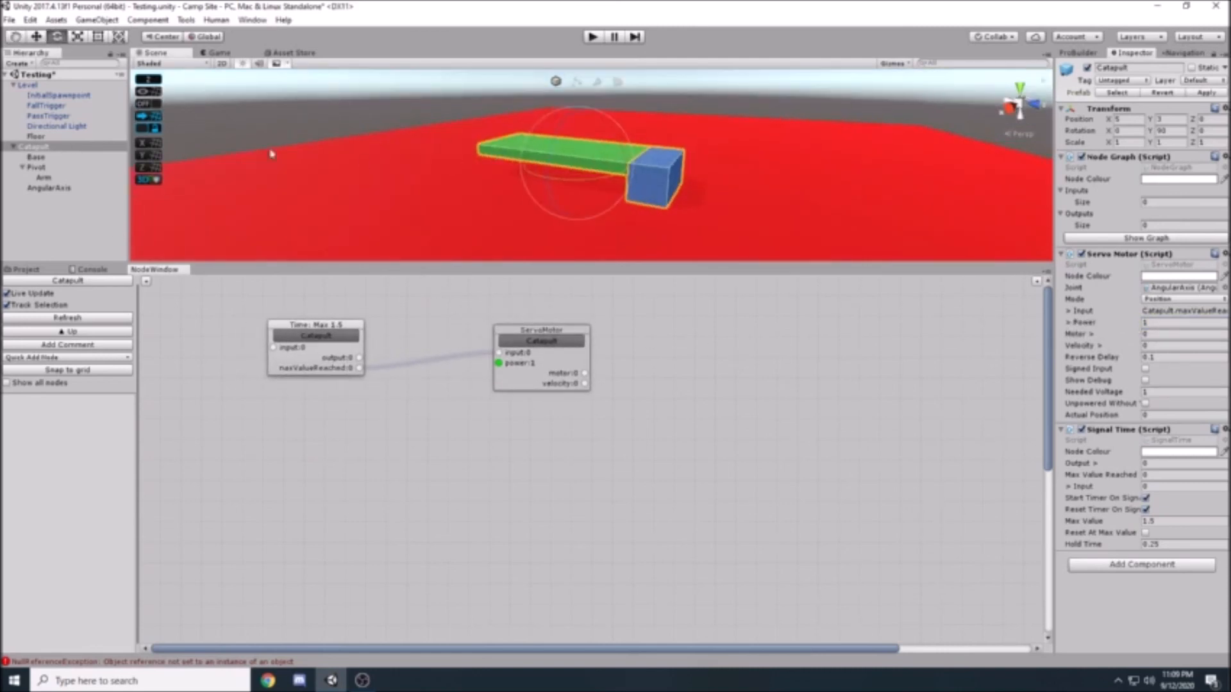
left_click(51, 168)
left_click(44, 177)
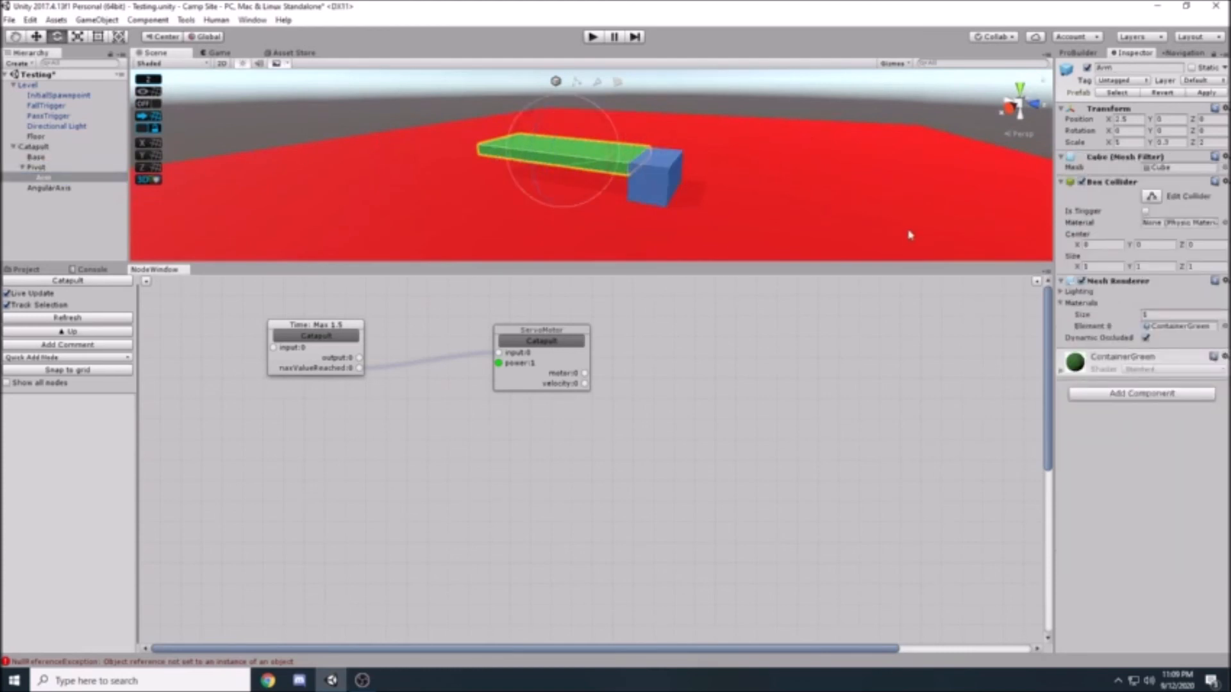
left_click(1139, 402)
type("box")
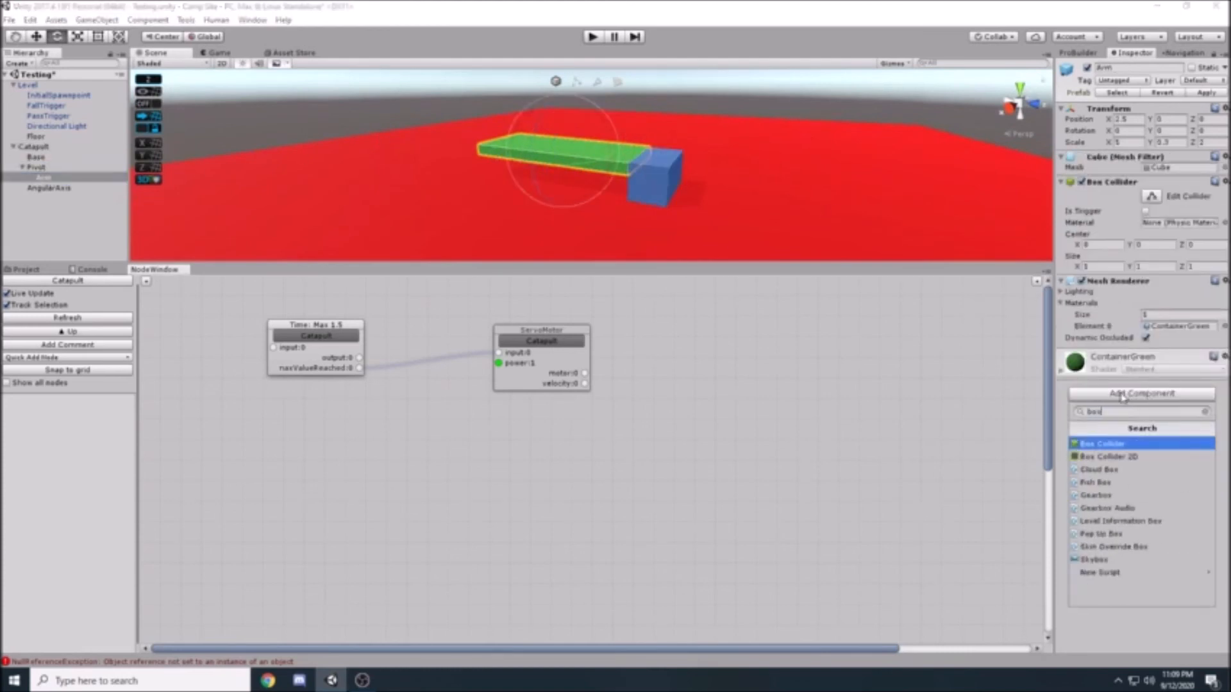
key("Return")
left_click(1145, 382)
Set the Arm's trigger collider size to 1.01 on all axes and its Center to 0.
left_click(1146, 438)
type("1.01")
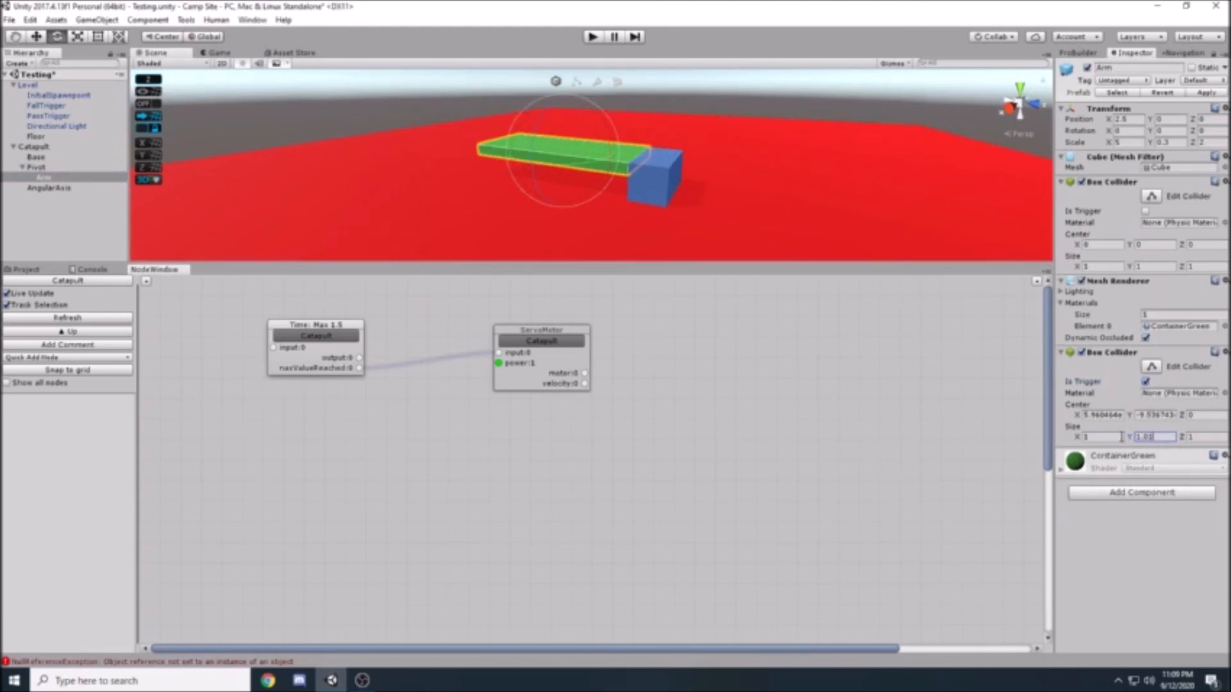
left_click(1120, 437)
type("1.01")
left_click(1205, 437)
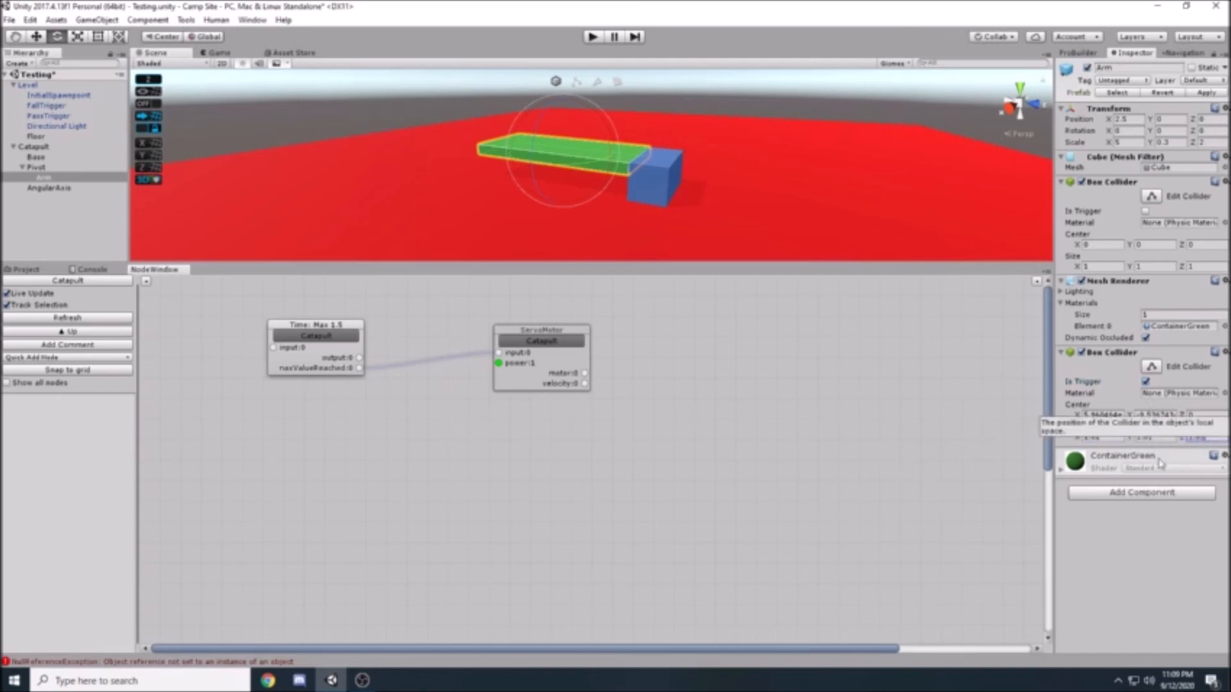
left_click(1103, 414)
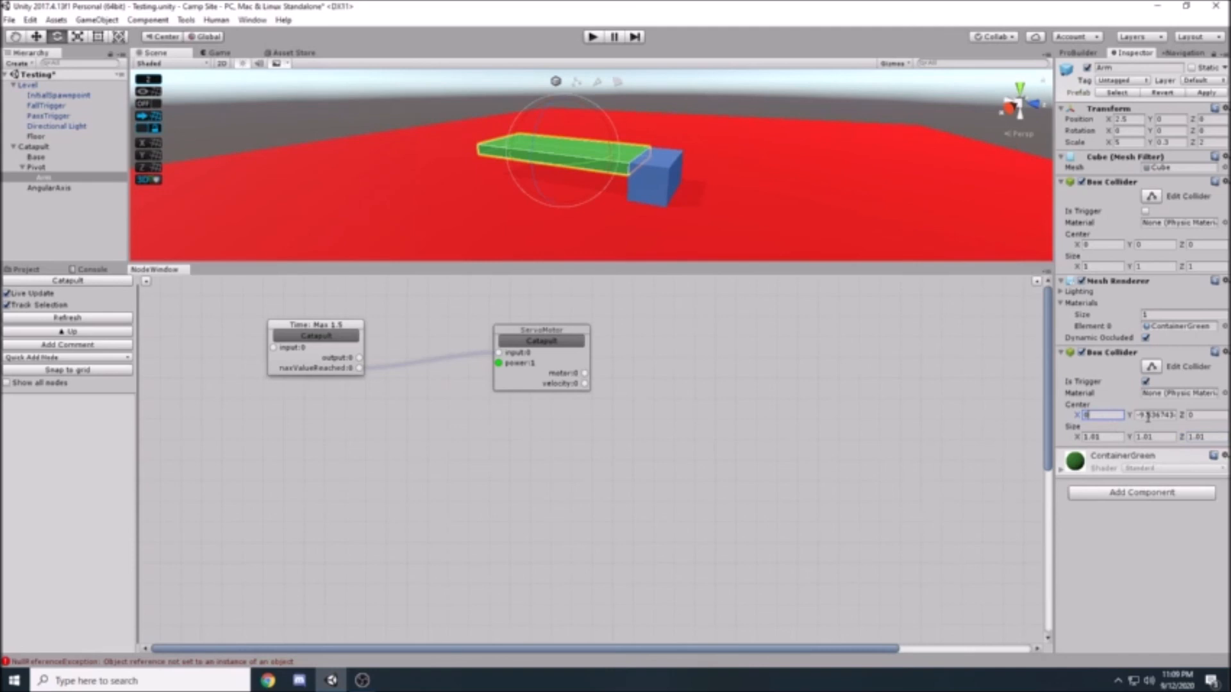
Add a Trigger Volume to the Arm, connect its output to the Time node's input, and space out the nodes.
left_click(1141, 492)
type("trigger")
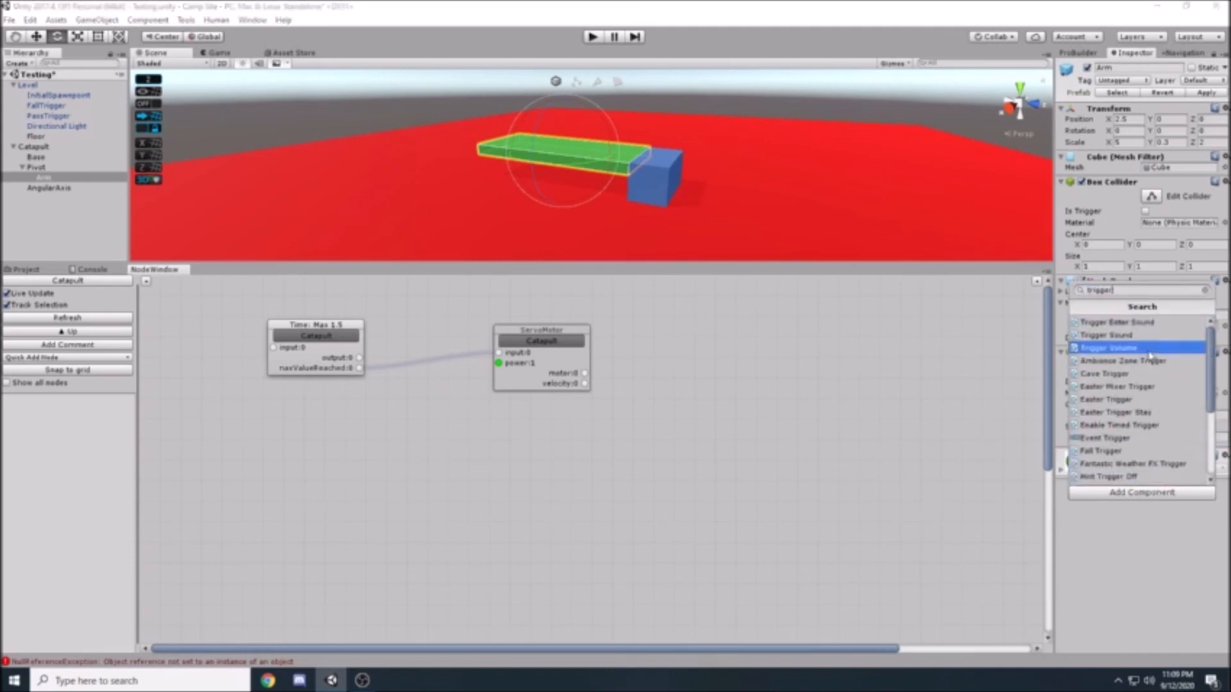
left_click(1153, 348)
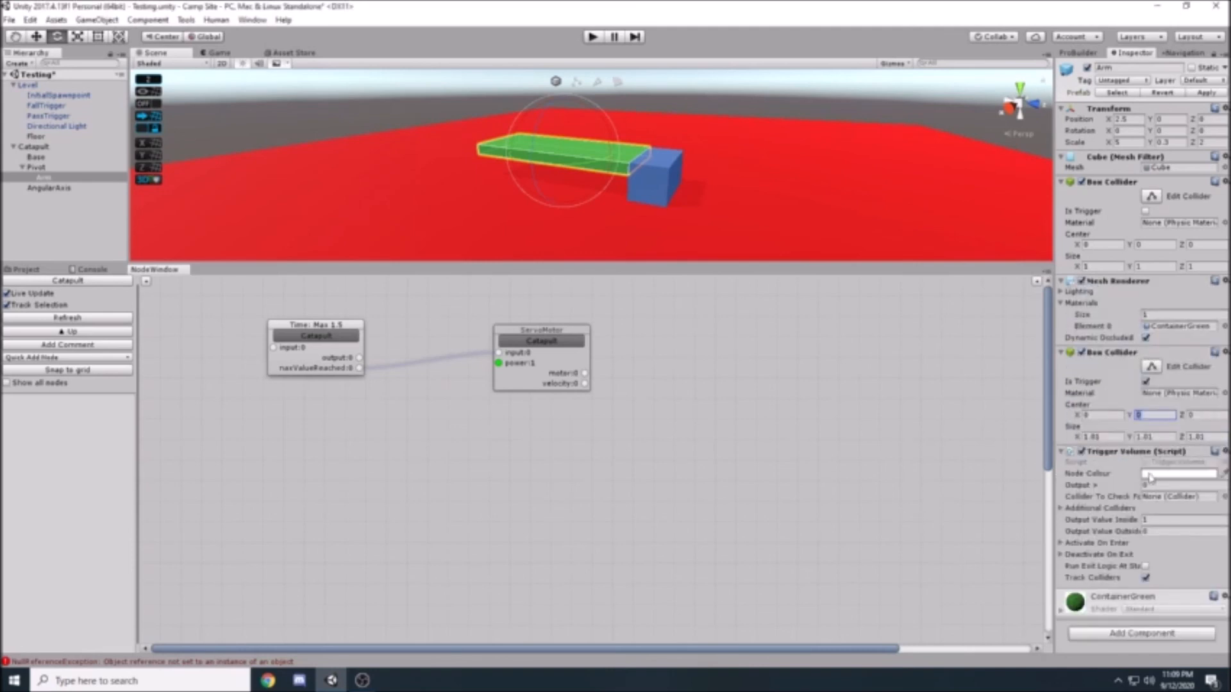
left_click(1172, 499)
left_click_drag(317, 326, 361, 322)
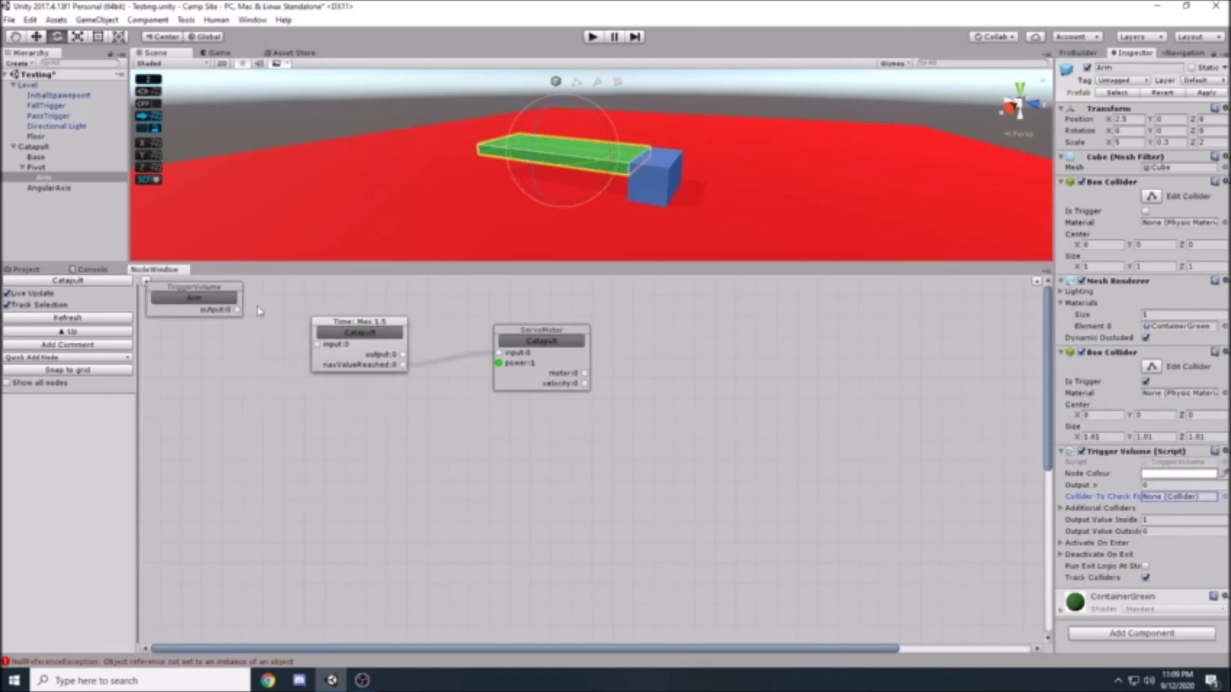
left_click_drag(218, 289, 315, 347)
left_click_drag(537, 333, 604, 339)
left_click_drag(380, 324, 424, 333)
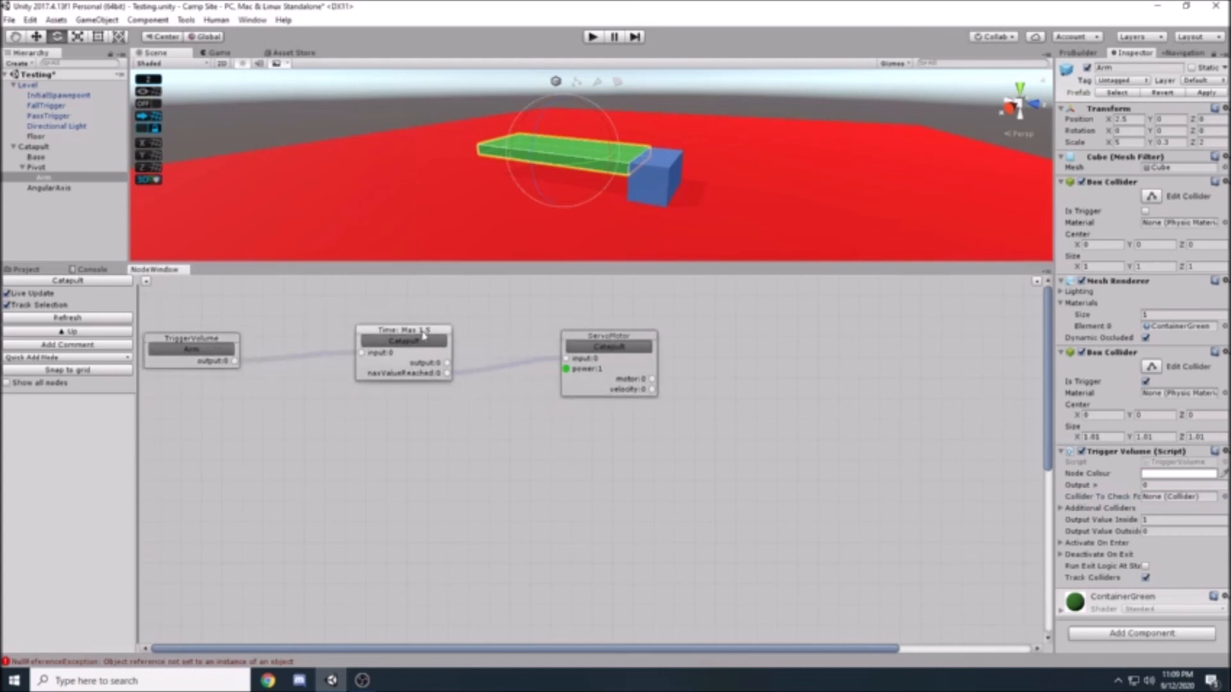
Run the scene, enlarge the game view and walk the character onto the catapult's arm to test the trigger.
left_click(598, 39)
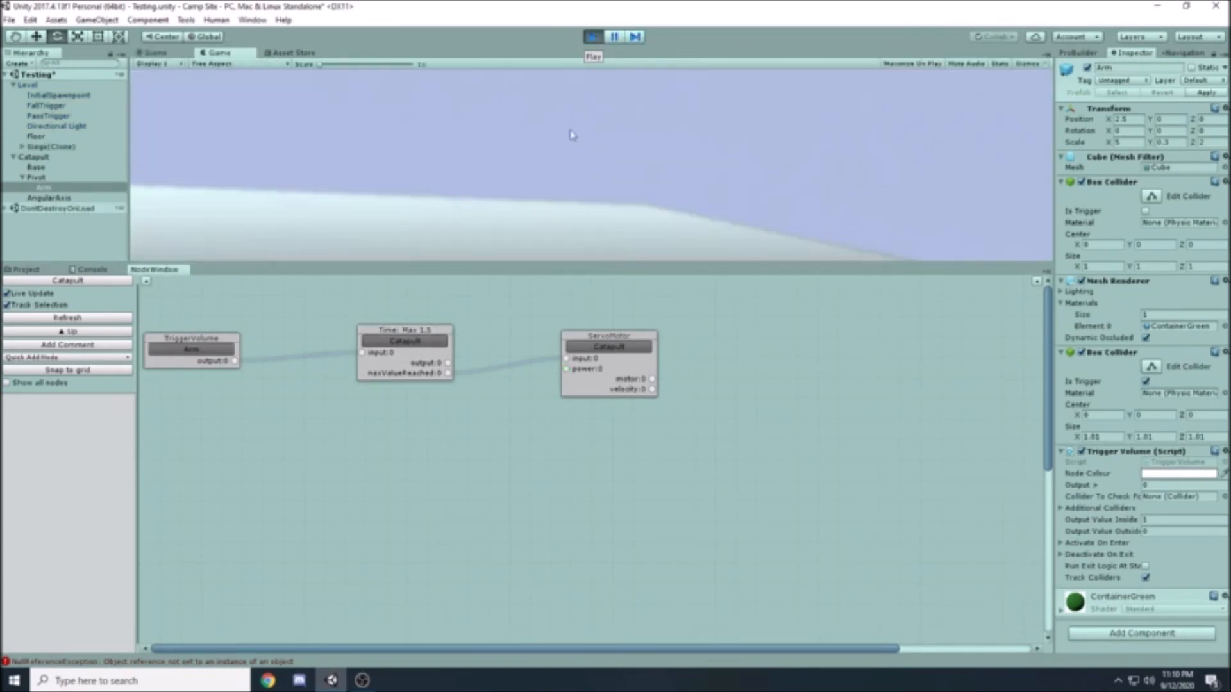
left_click_drag(559, 260, 559, 405)
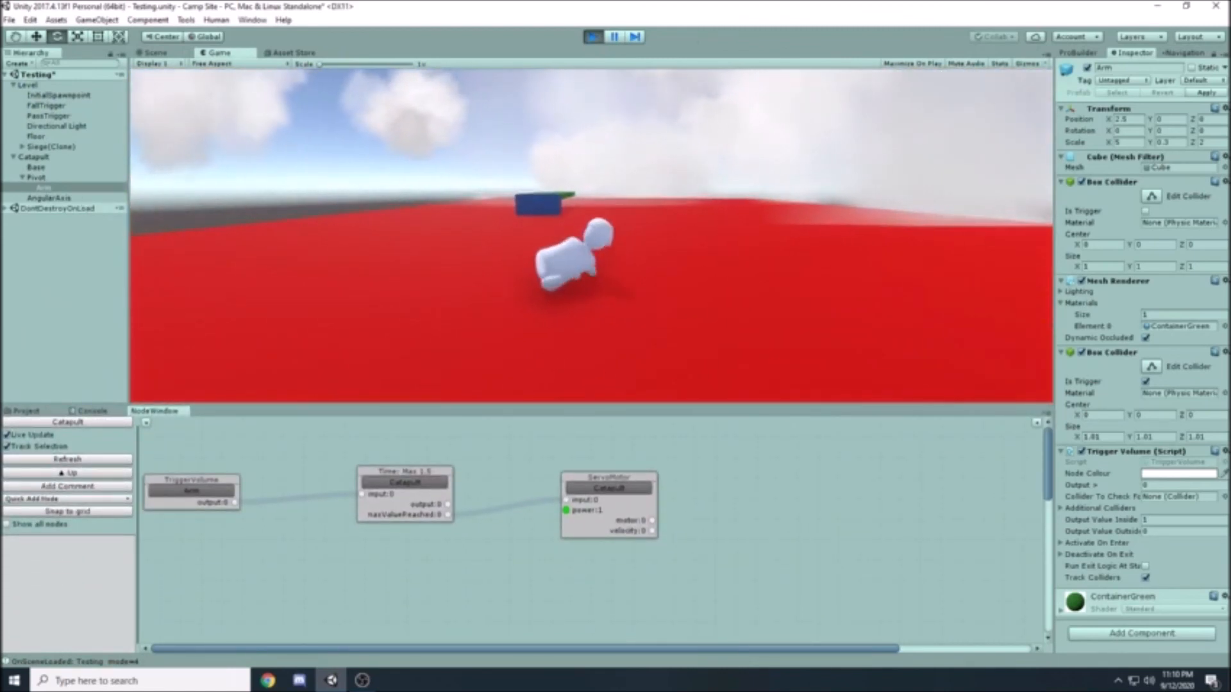
key("w")
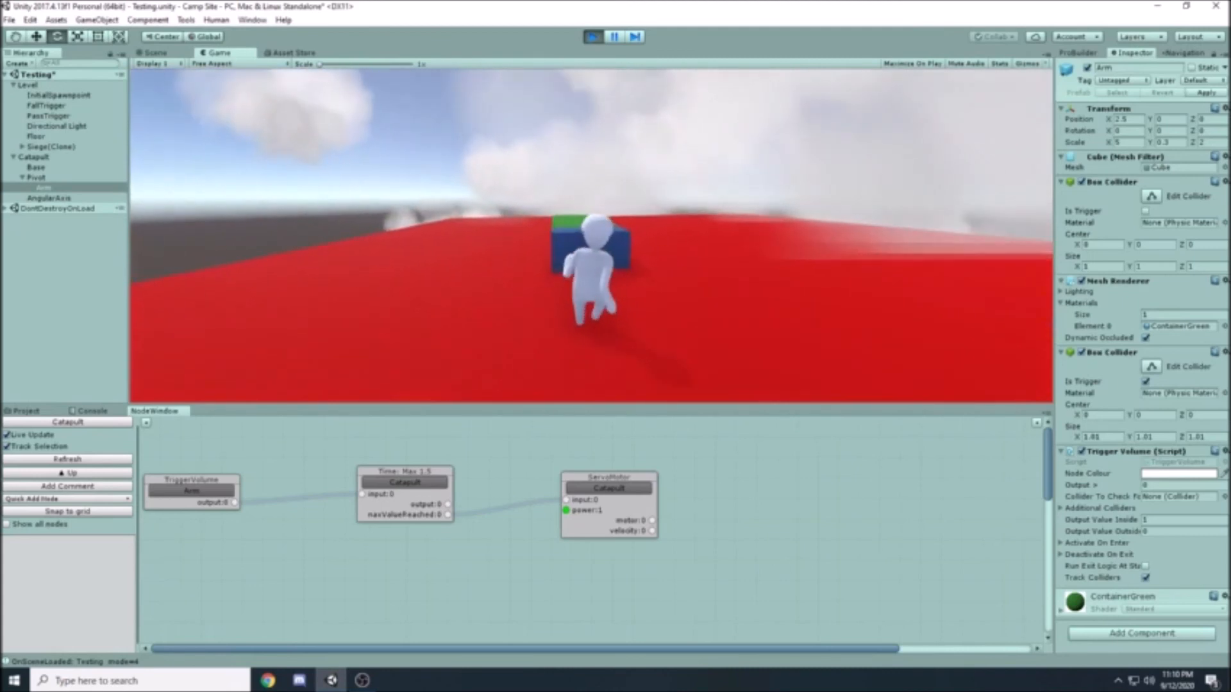
key("space")
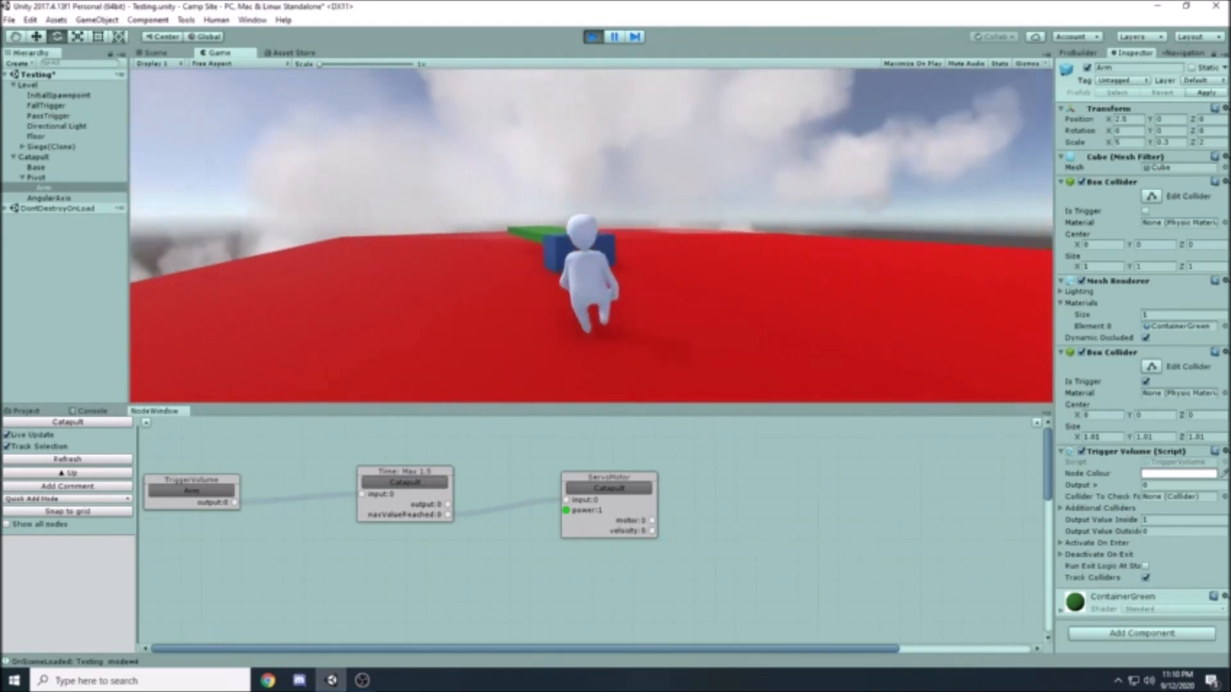
key("w")
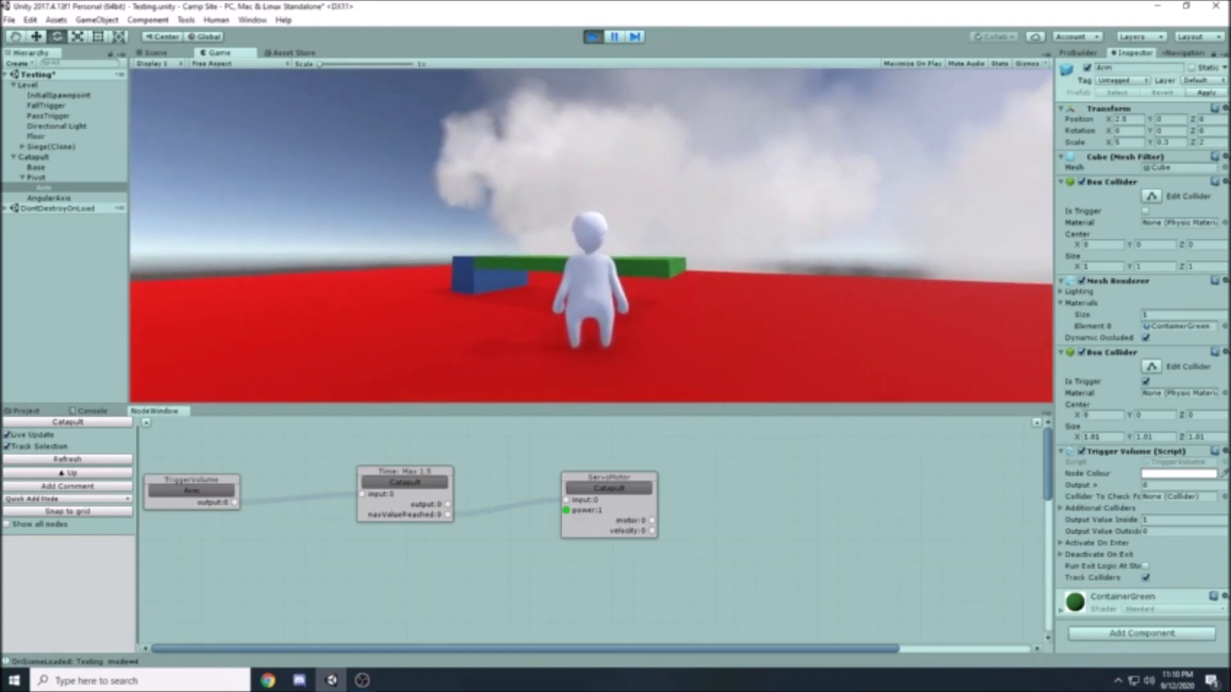
key("w")
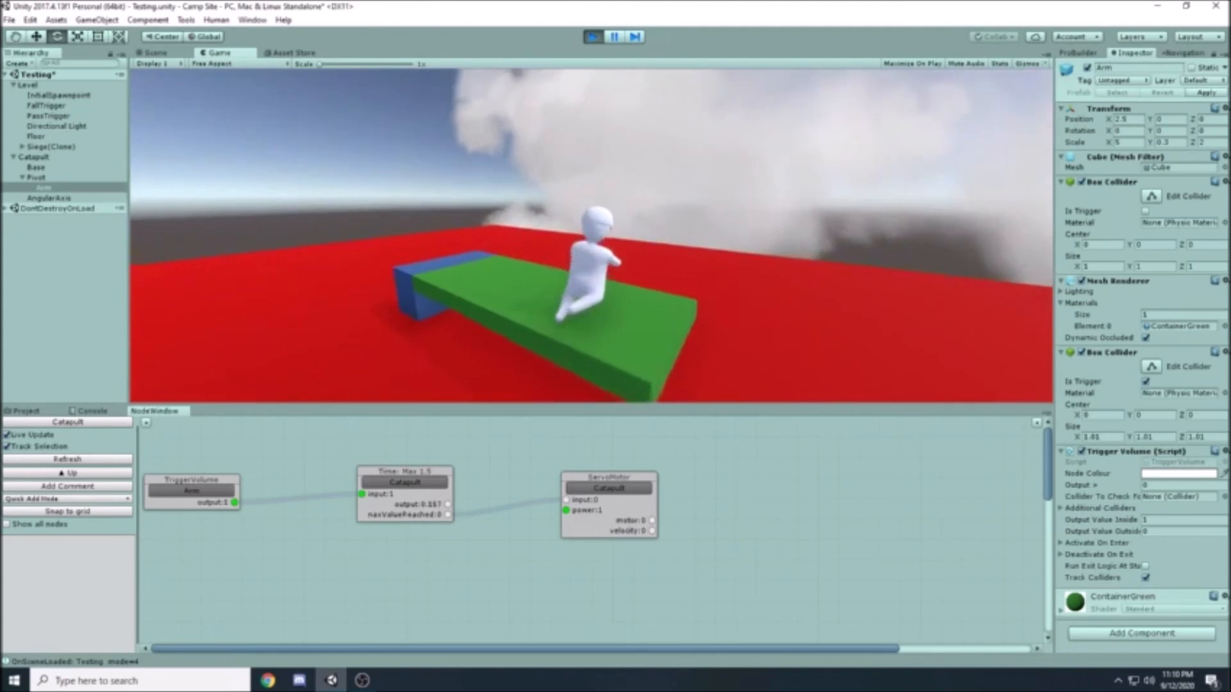
End the catapult play test after the character's launch from the arm and clear the selection in the scene.
key("s")
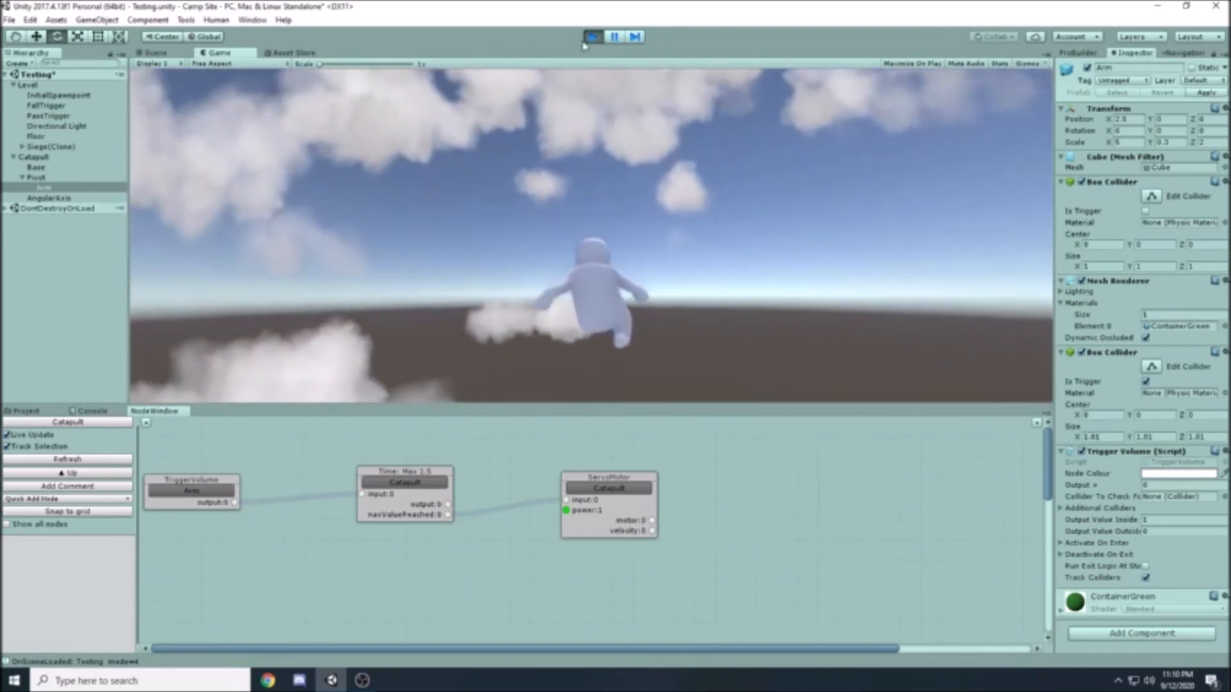
key("ctrl+p")
scroll(574, 297, "down", 12)
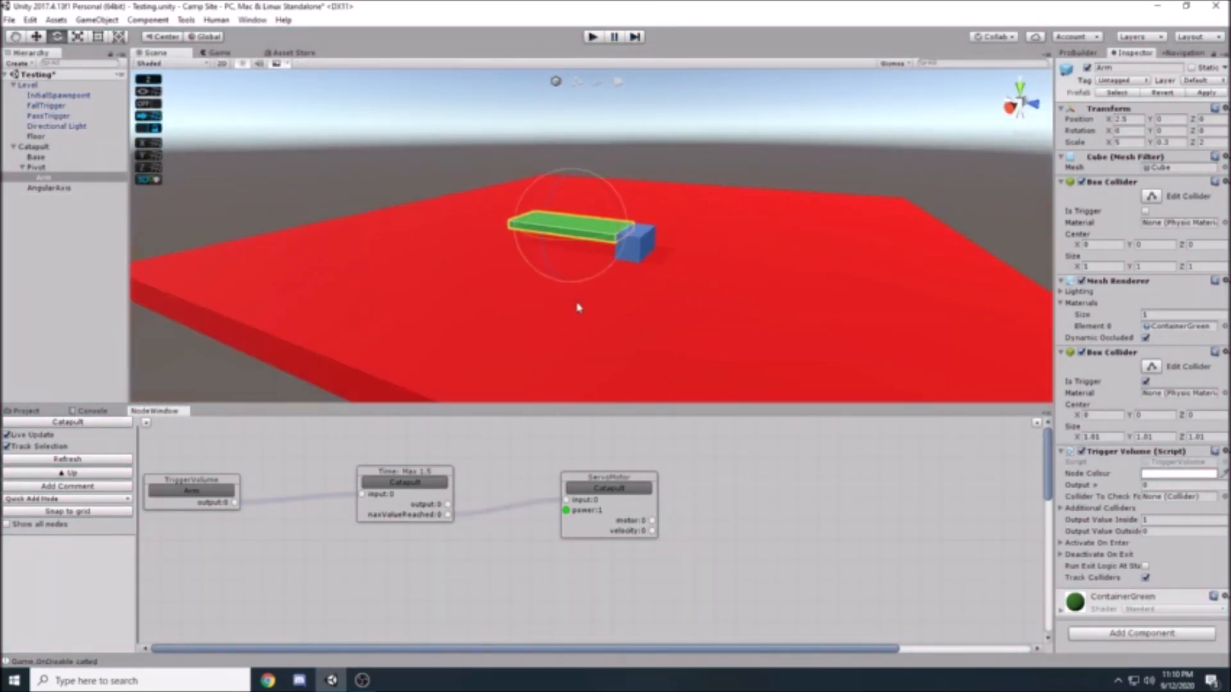
scroll(583, 305, "down", 4)
left_click_drag(863, 148, 544, 170, "alt")
left_click(779, 171)
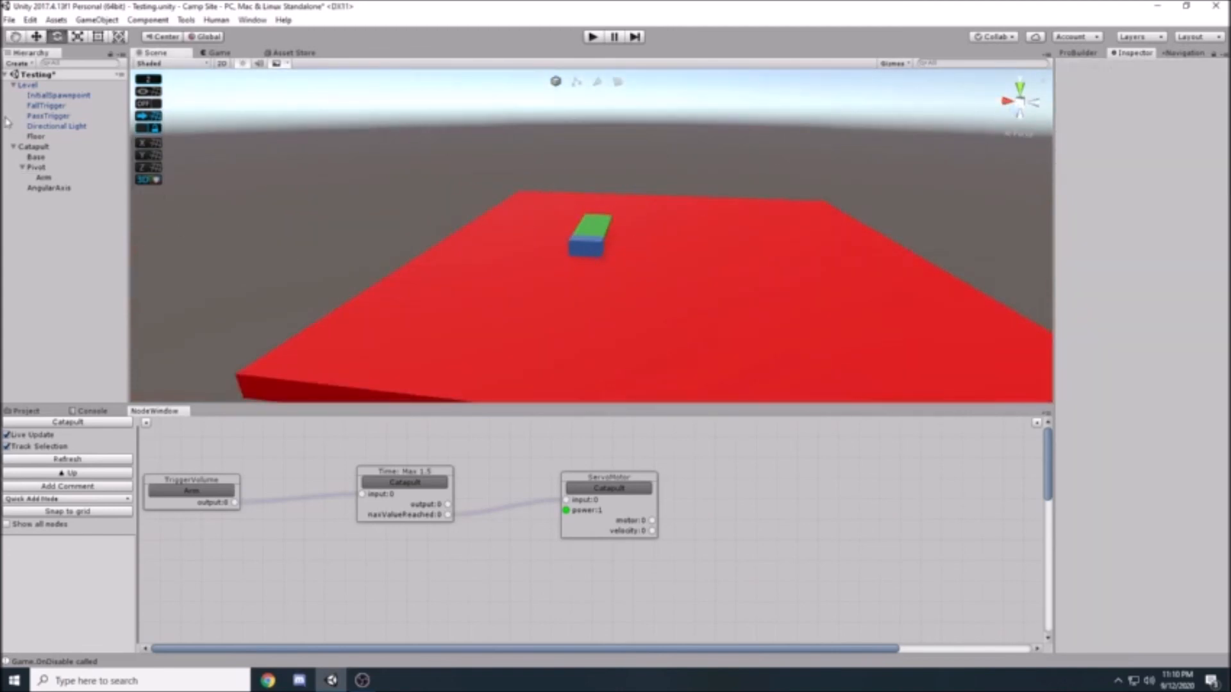
Collapse the Pivot in the hierarchy and rearrange the nodes, shifting Time and ServoMotor right and placing TriggerVolume just above and left of Time.
left_click(14, 148)
left_click(15, 149)
left_click(22, 168)
left_click_drag(390, 485, 451, 482)
left_click_drag(599, 488, 643, 482)
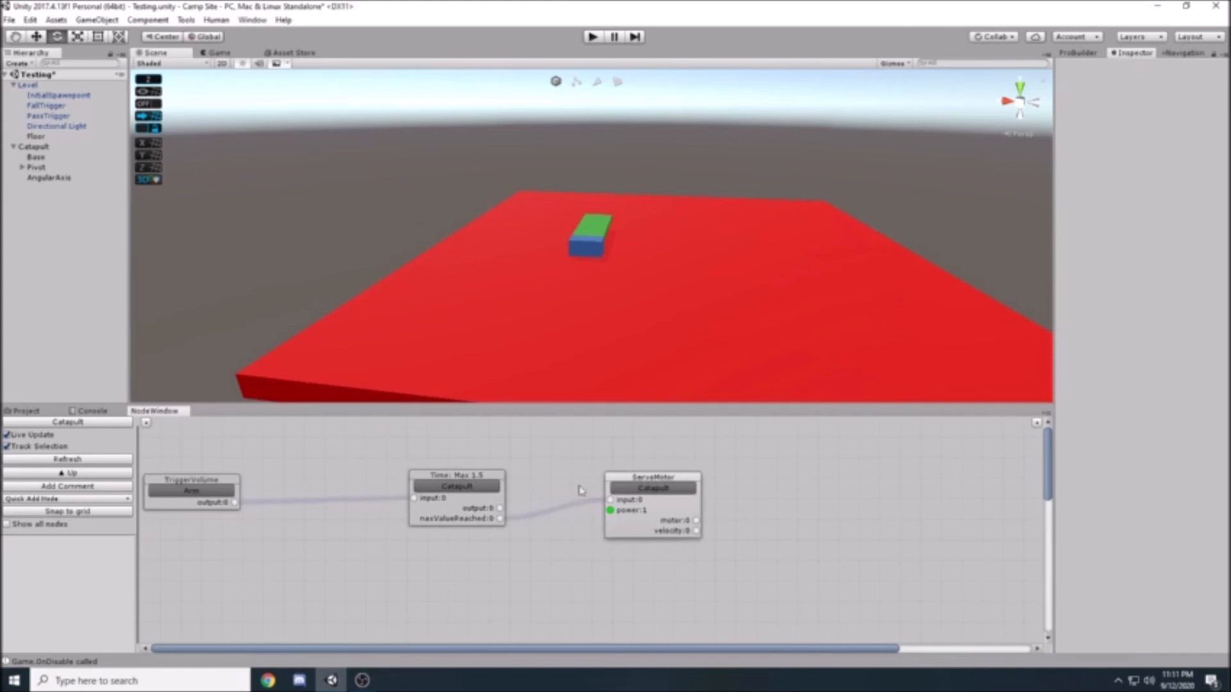
left_click_drag(205, 489, 324, 457)
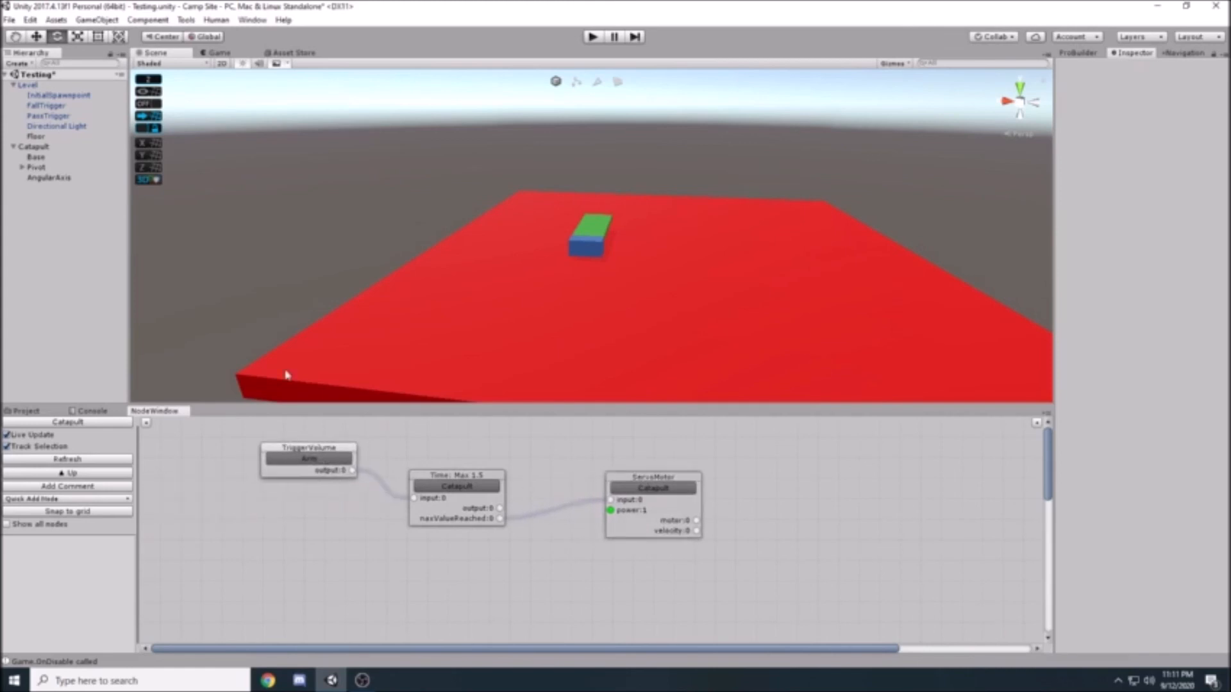
left_click(362, 678)
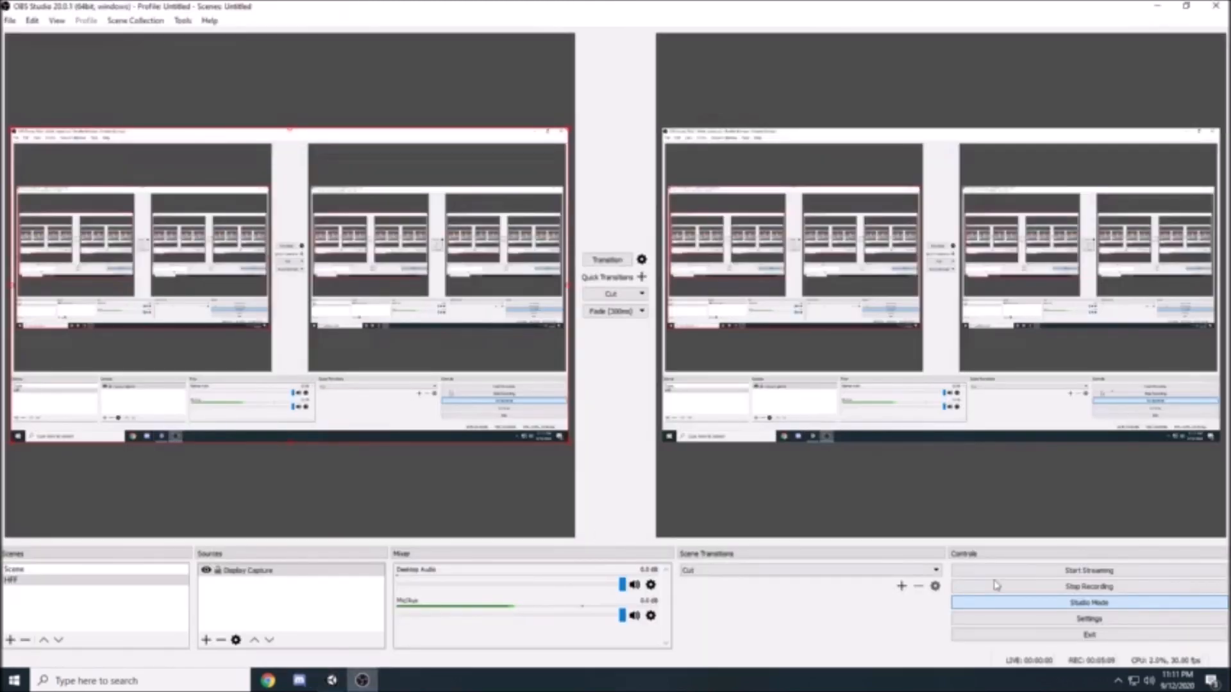